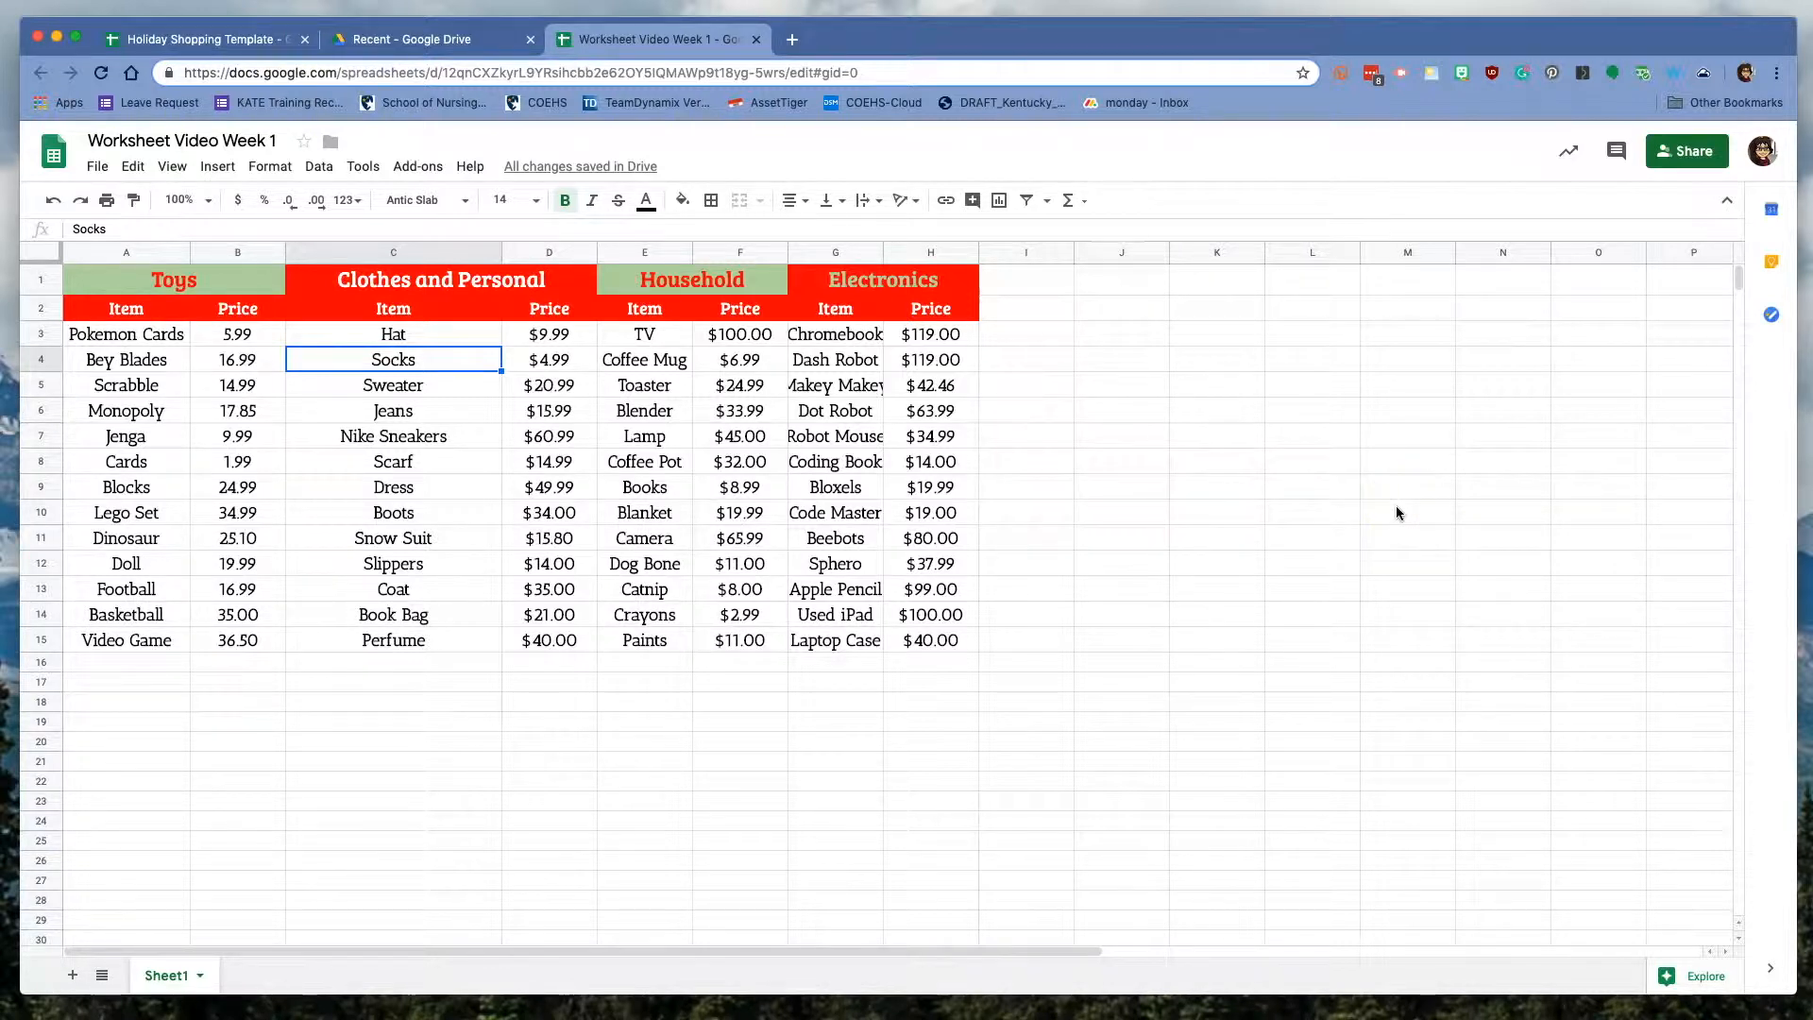
Move through the item and price cells from Pokemon Cards to the Household price and back, and select the block A3:D8
{"action": "left_click", "coordinate": [157, 335]}
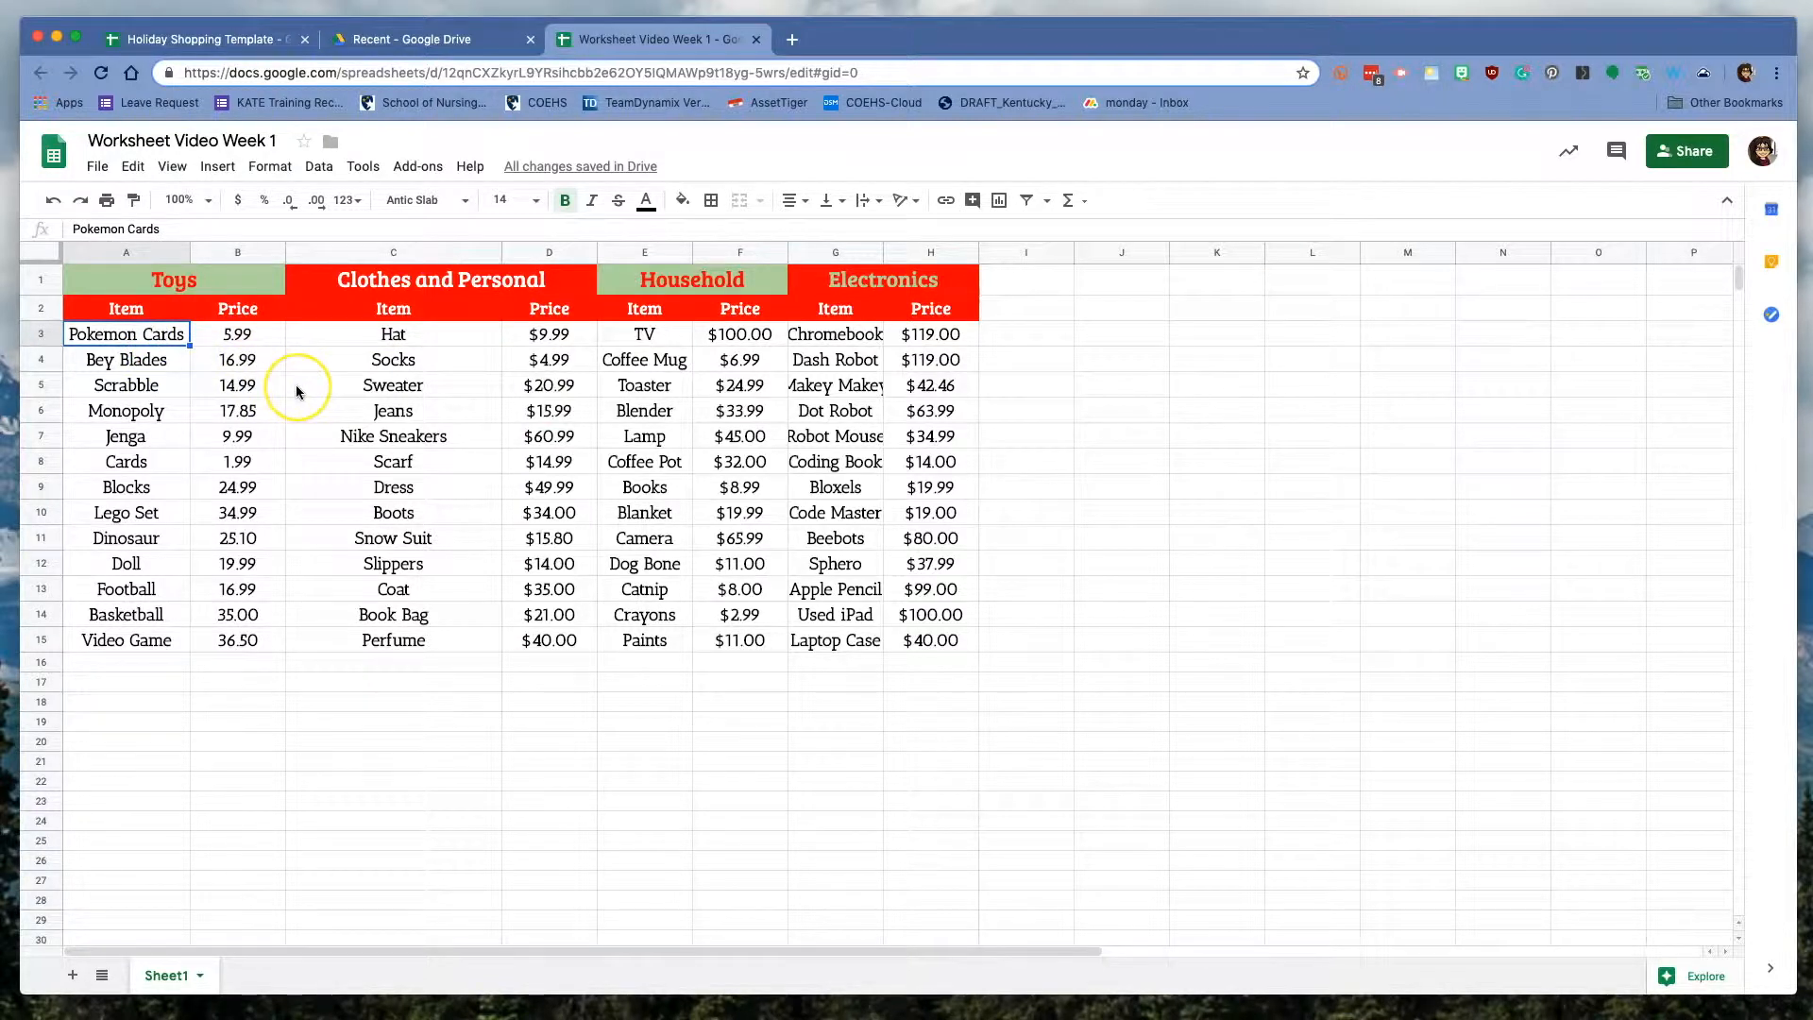
{"action": "key", "text": "Right"}
{"action": "key", "text": "Right"}
{"action": "key", "text": "Right"}
{"action": "key", "text": "Down"}
{"action": "key", "text": "Down"}
{"action": "key", "text": "Down"}
{"action": "key", "text": "Up"}
{"action": "key", "text": "Up"}
{"action": "key", "text": "Up"}
{"action": "key", "text": "Right"}
{"action": "key", "text": "Right"}
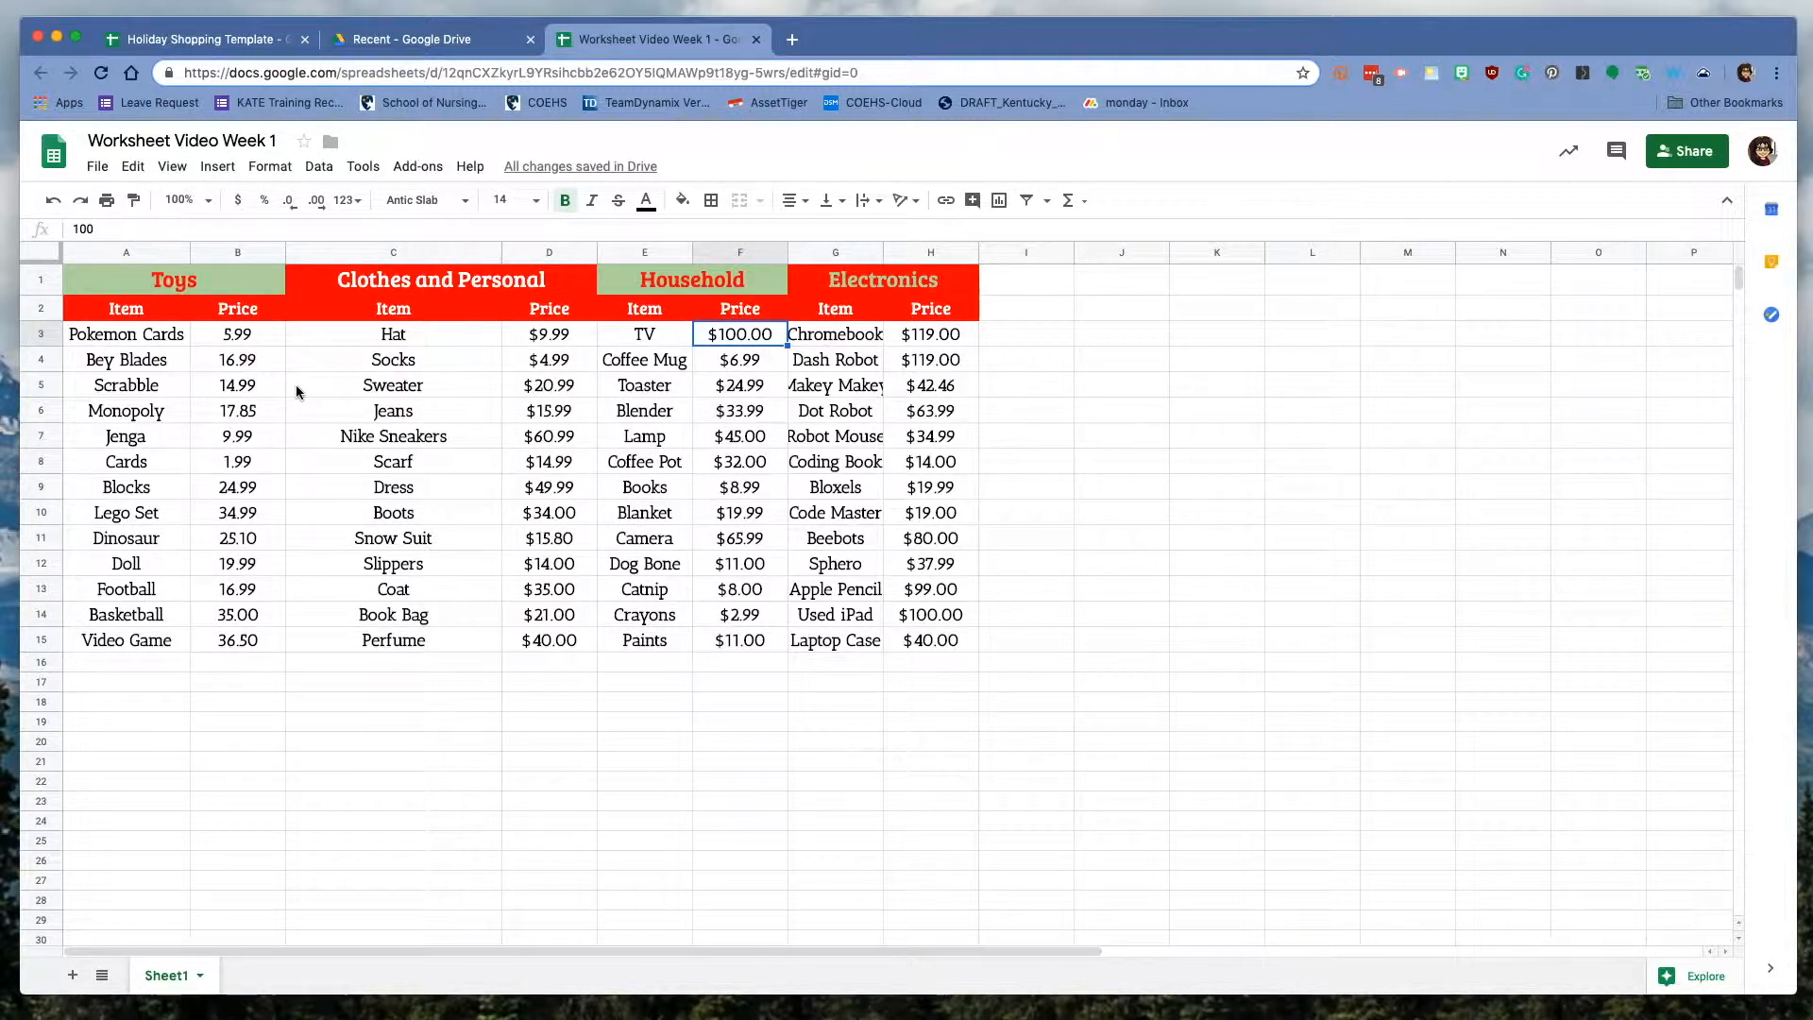
{"action": "key", "text": "Left"}
{"action": "key", "text": "Left"}
{"action": "key", "text": "Left"}
{"action": "key", "text": "Left"}
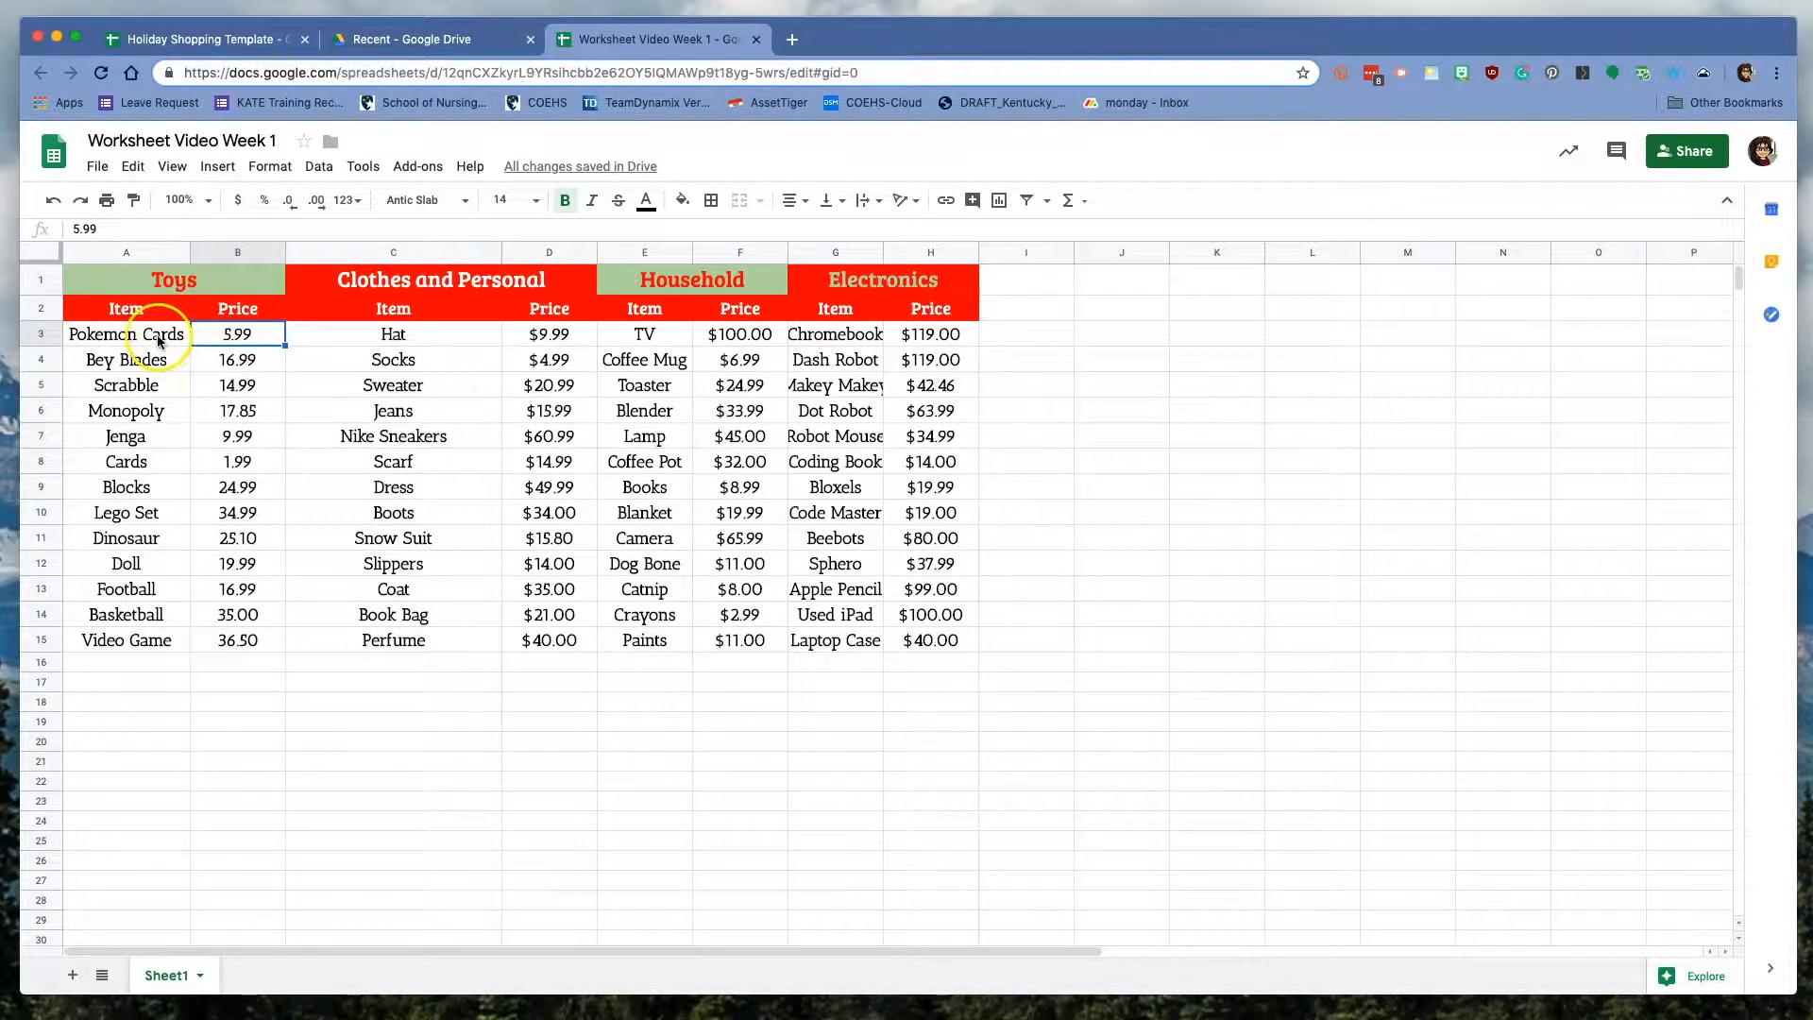
{"action": "key", "text": "Left"}
{"action": "left_click_drag", "start_coordinate": [163, 359], "coordinate": [515, 466]}
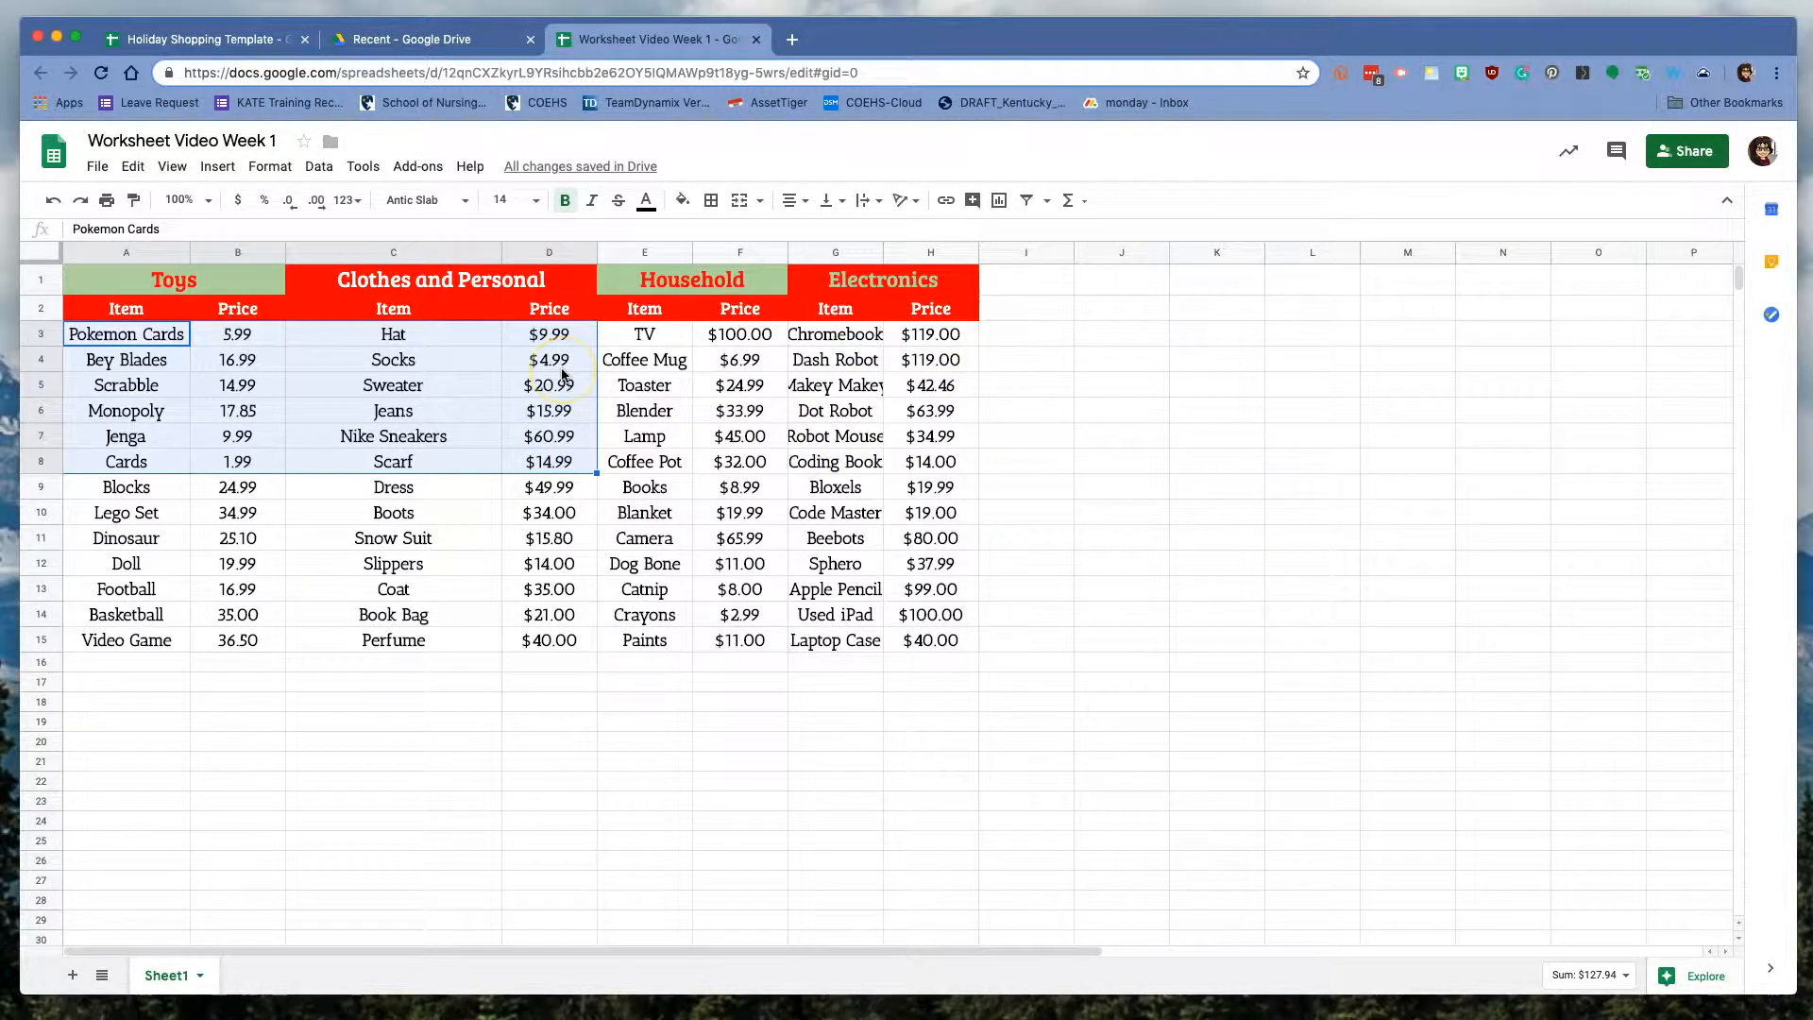
Change the Toys prices in B3:B15 from plain text to the Number format
{"action": "key", "text": "Right"}
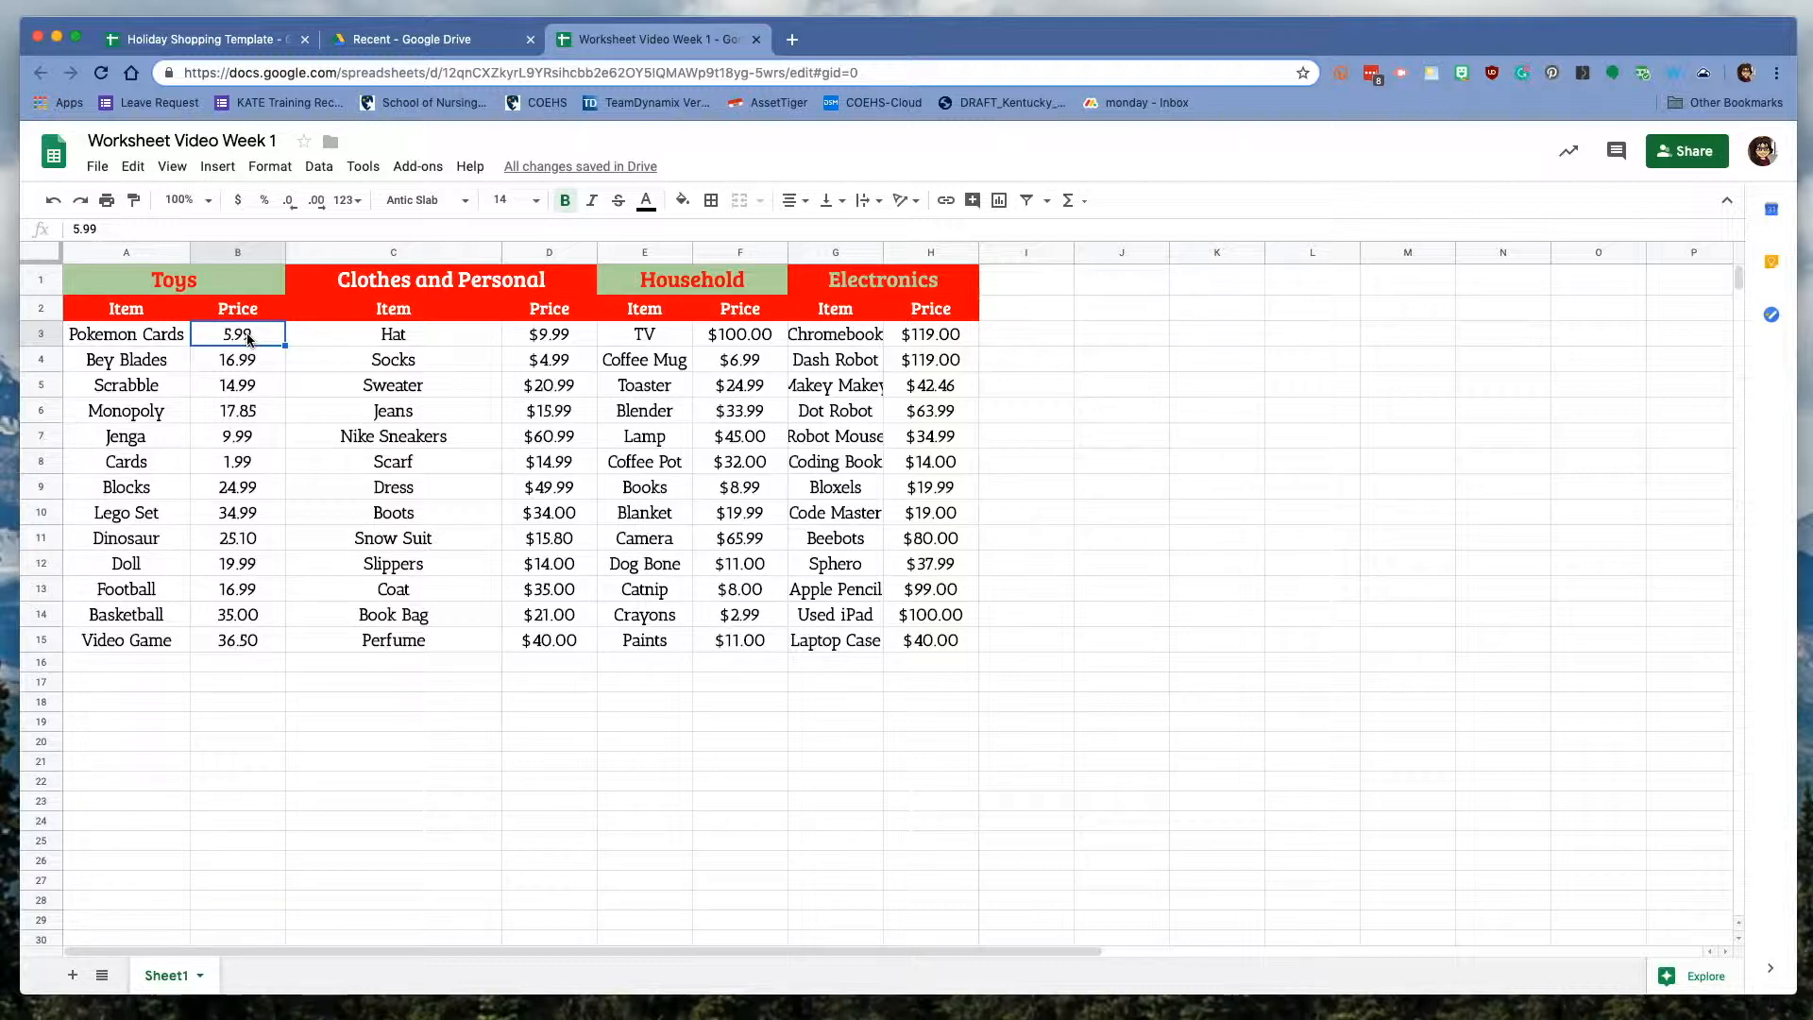
{"action": "left_click_drag", "start_coordinate": [247, 339], "coordinate": [257, 641]}
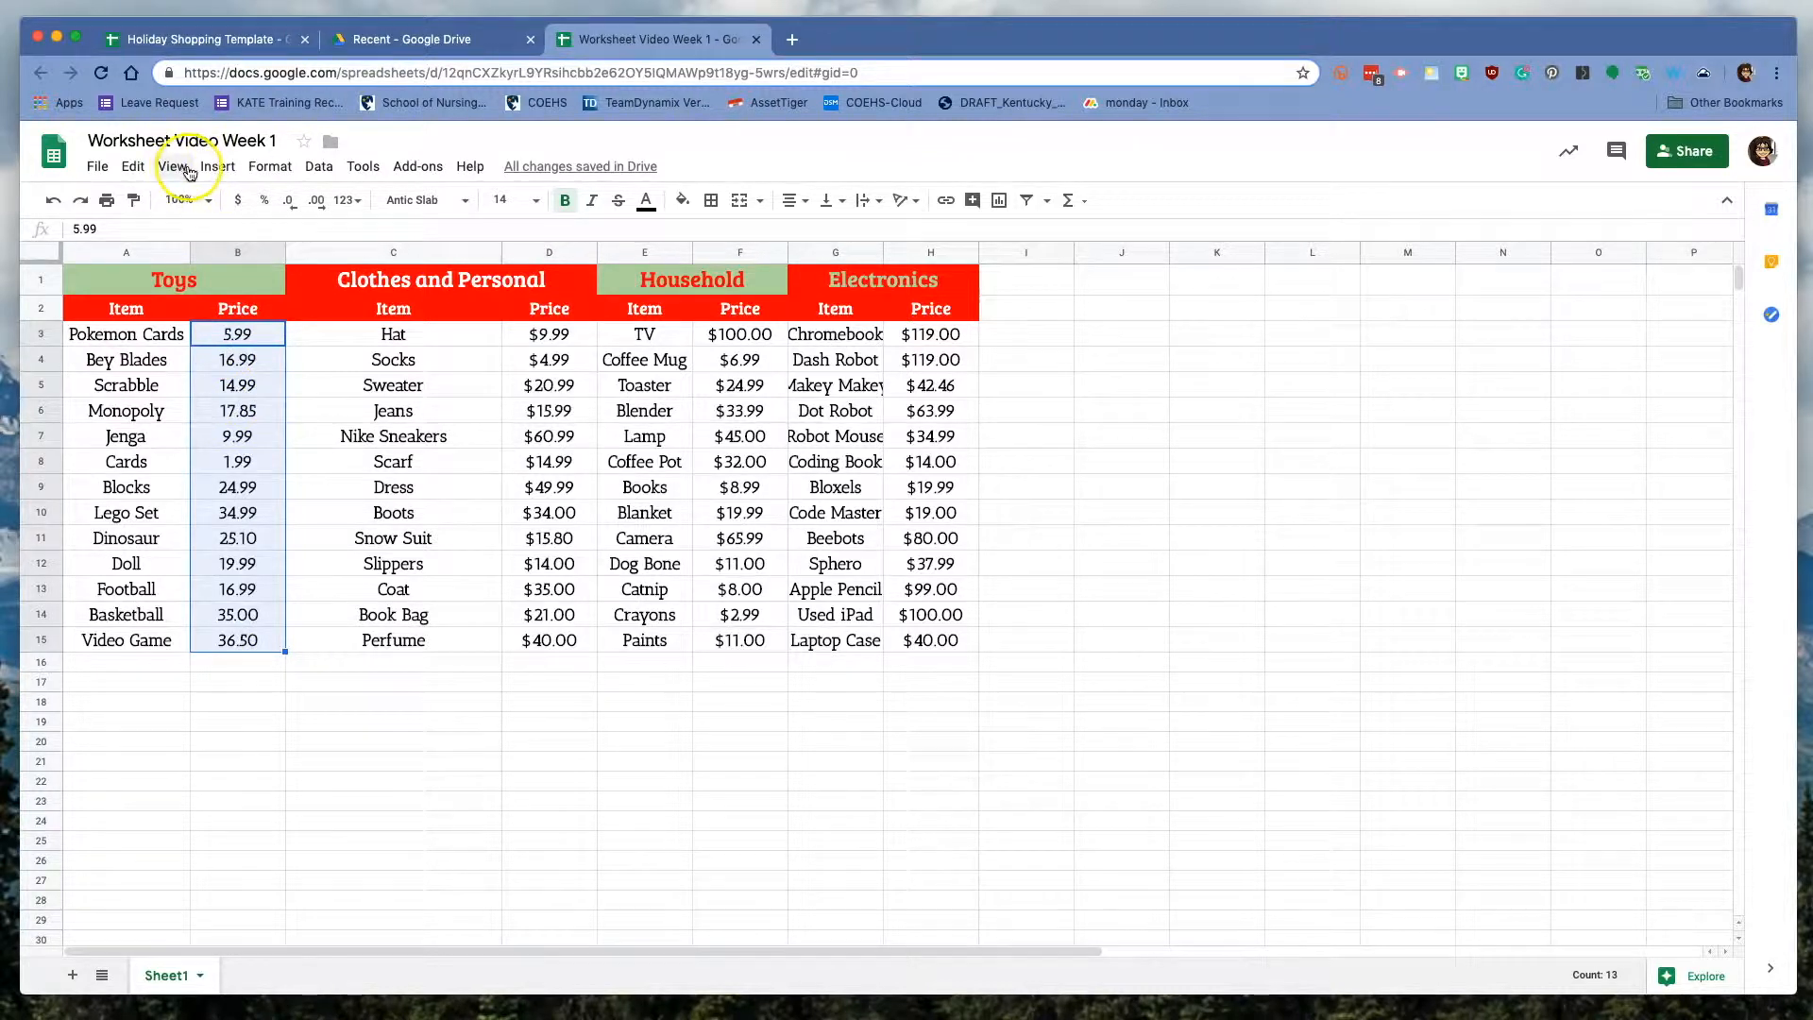
{"action": "left_click", "coordinate": [281, 172]}
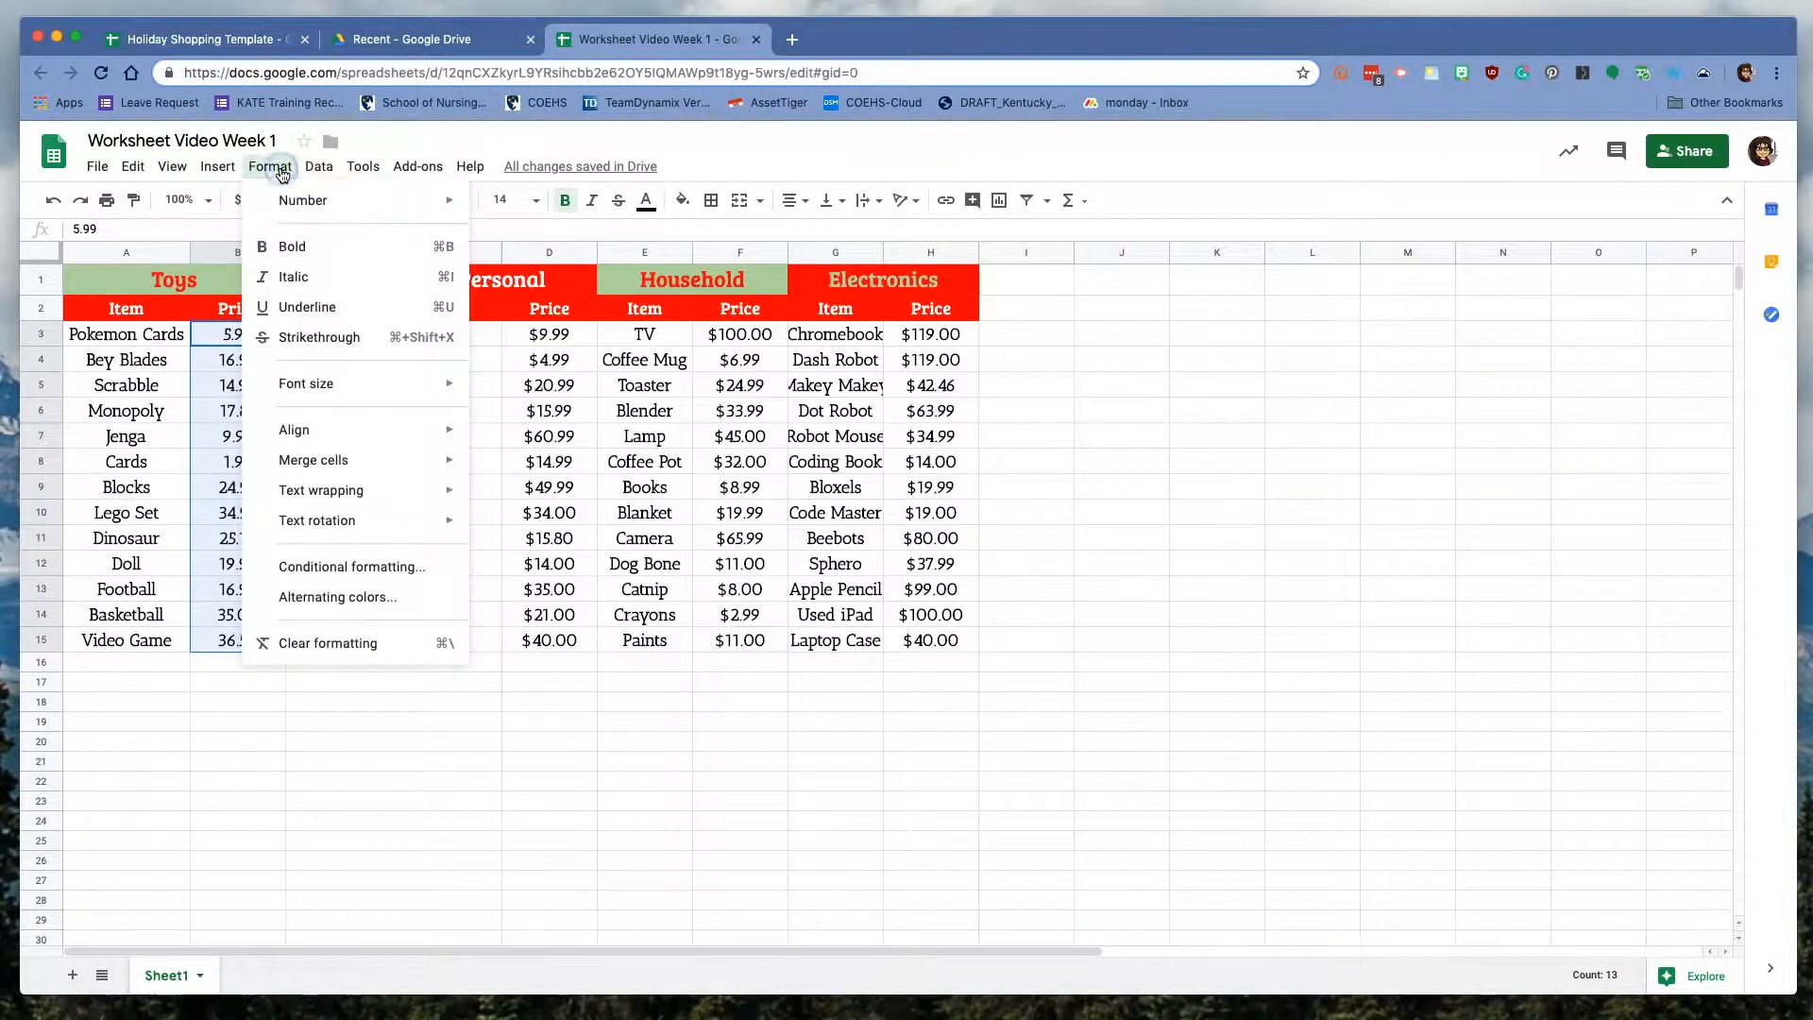
{"action": "mouse_move", "coordinate": [315, 209]}
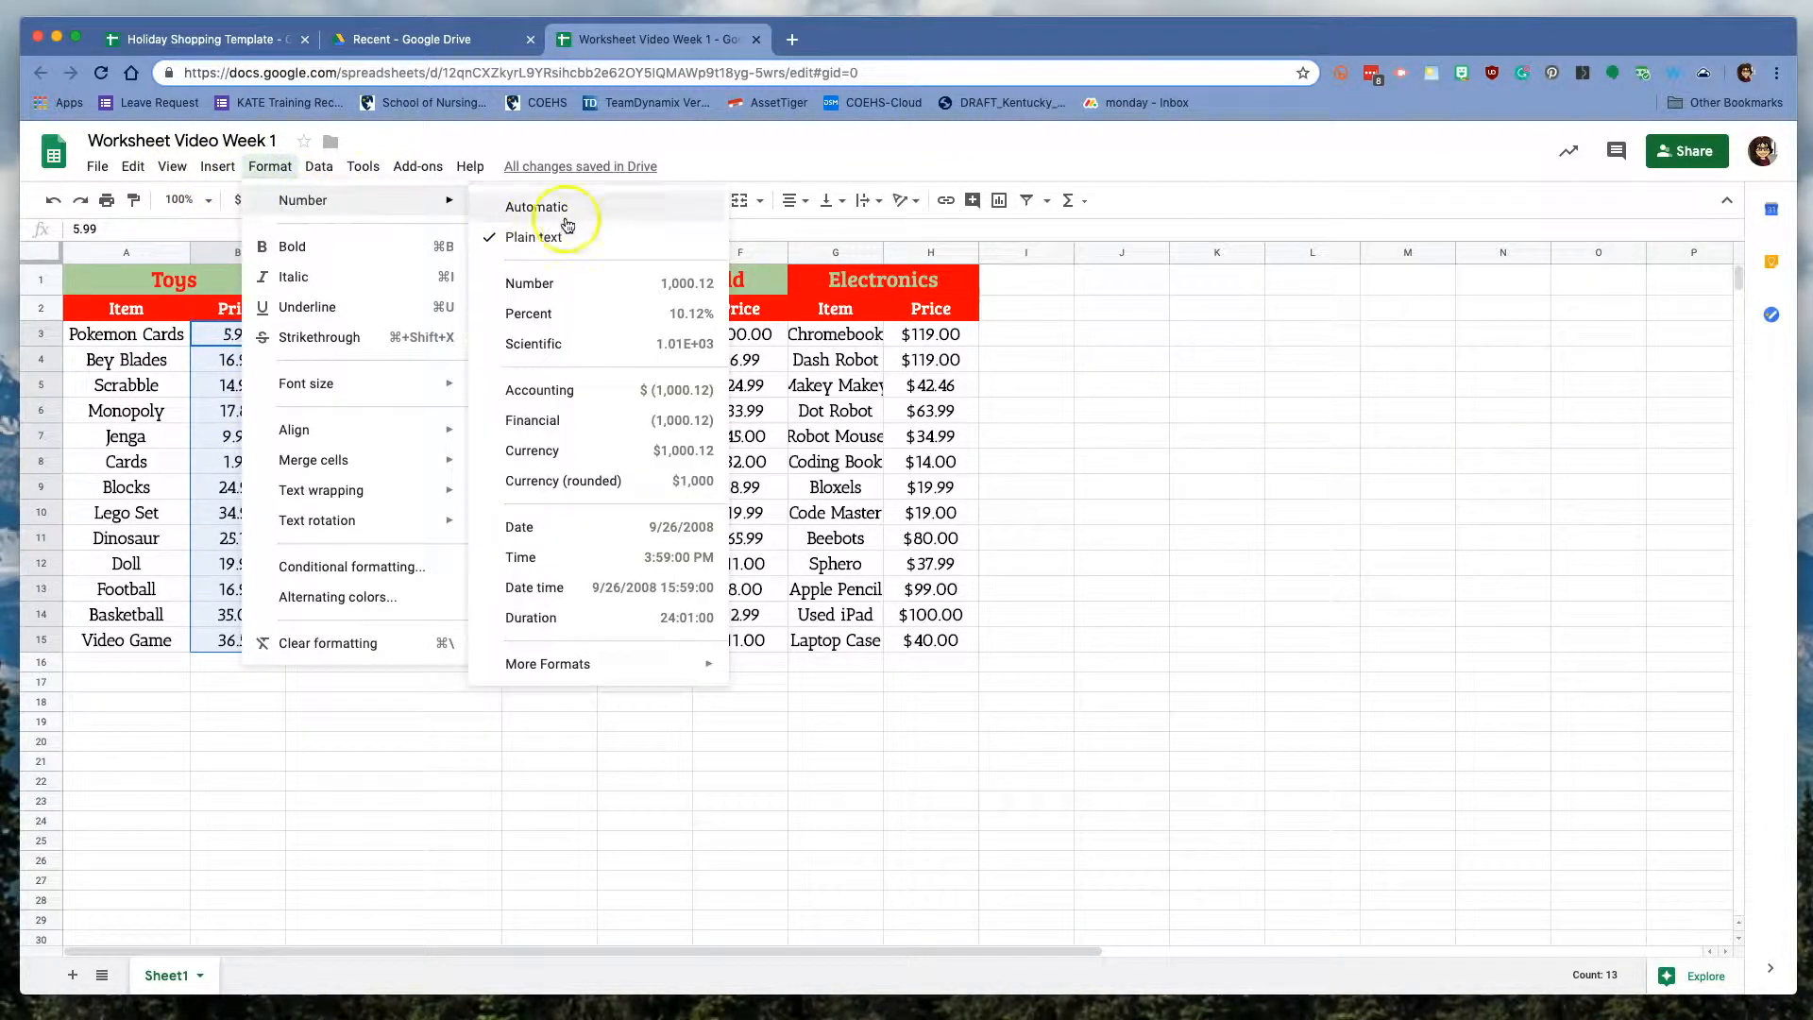
{"action": "left_click", "coordinate": [543, 248]}
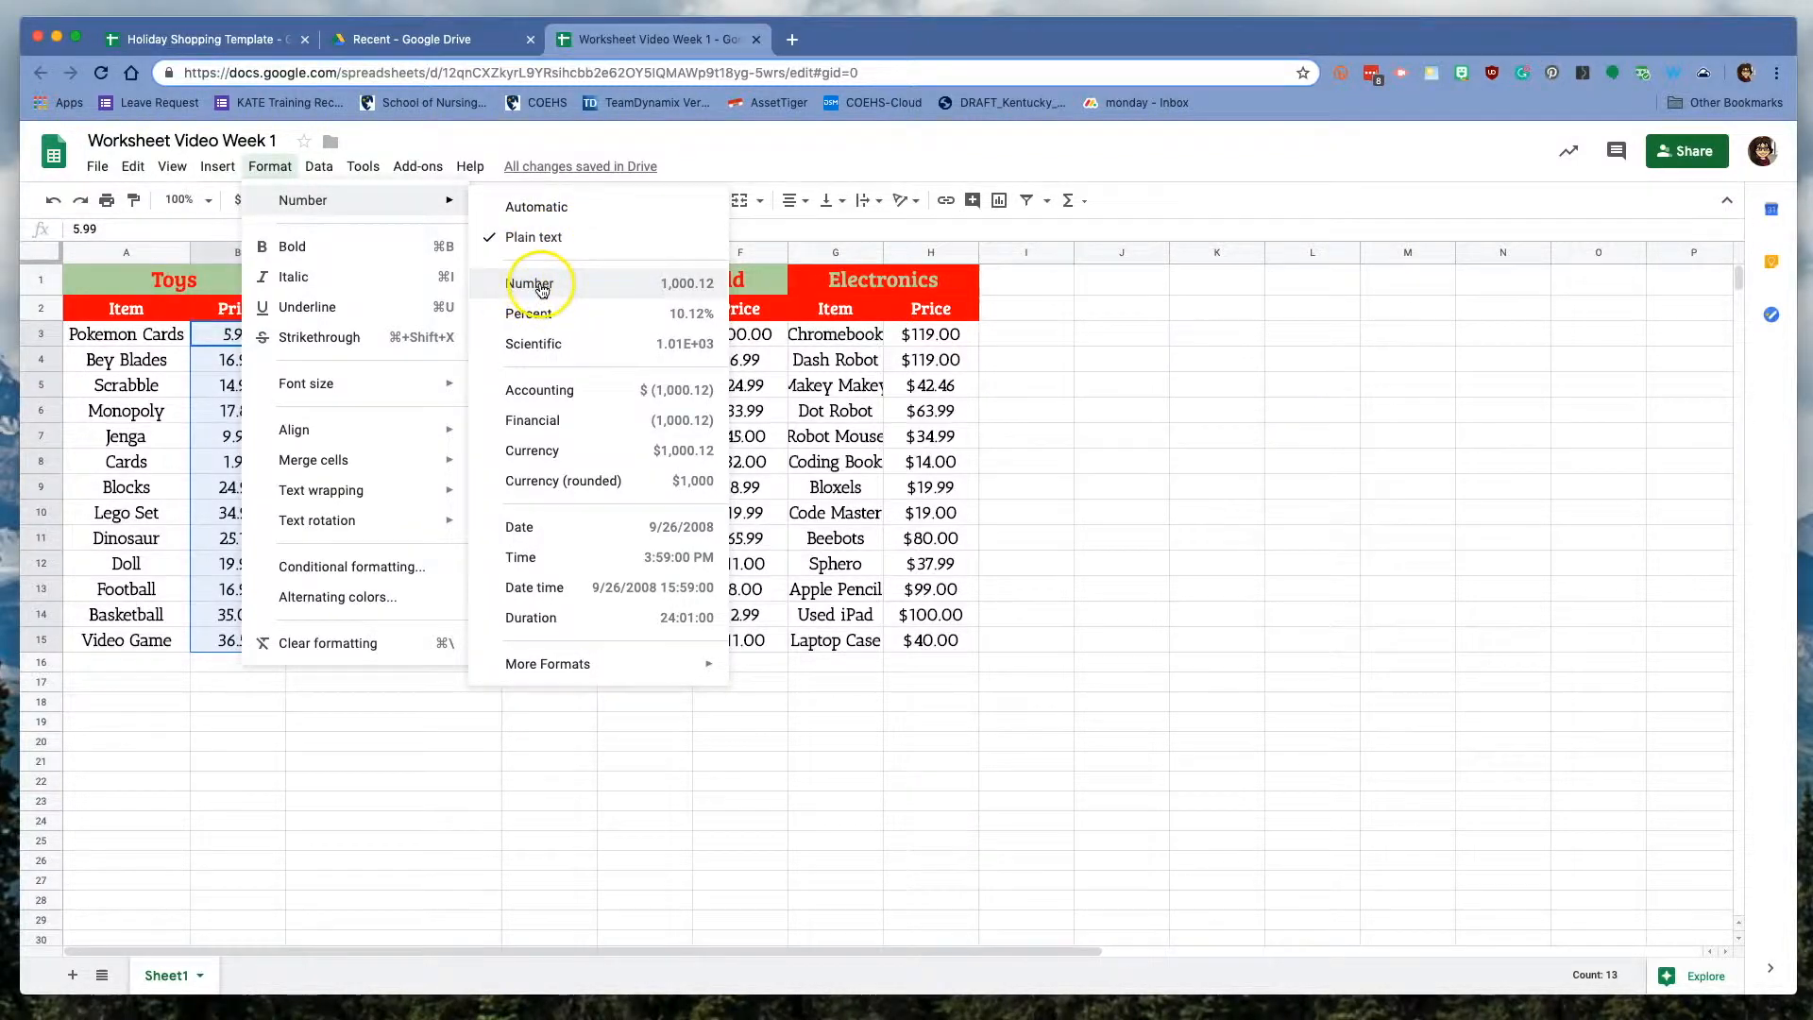
{"action": "left_click", "coordinate": [543, 286]}
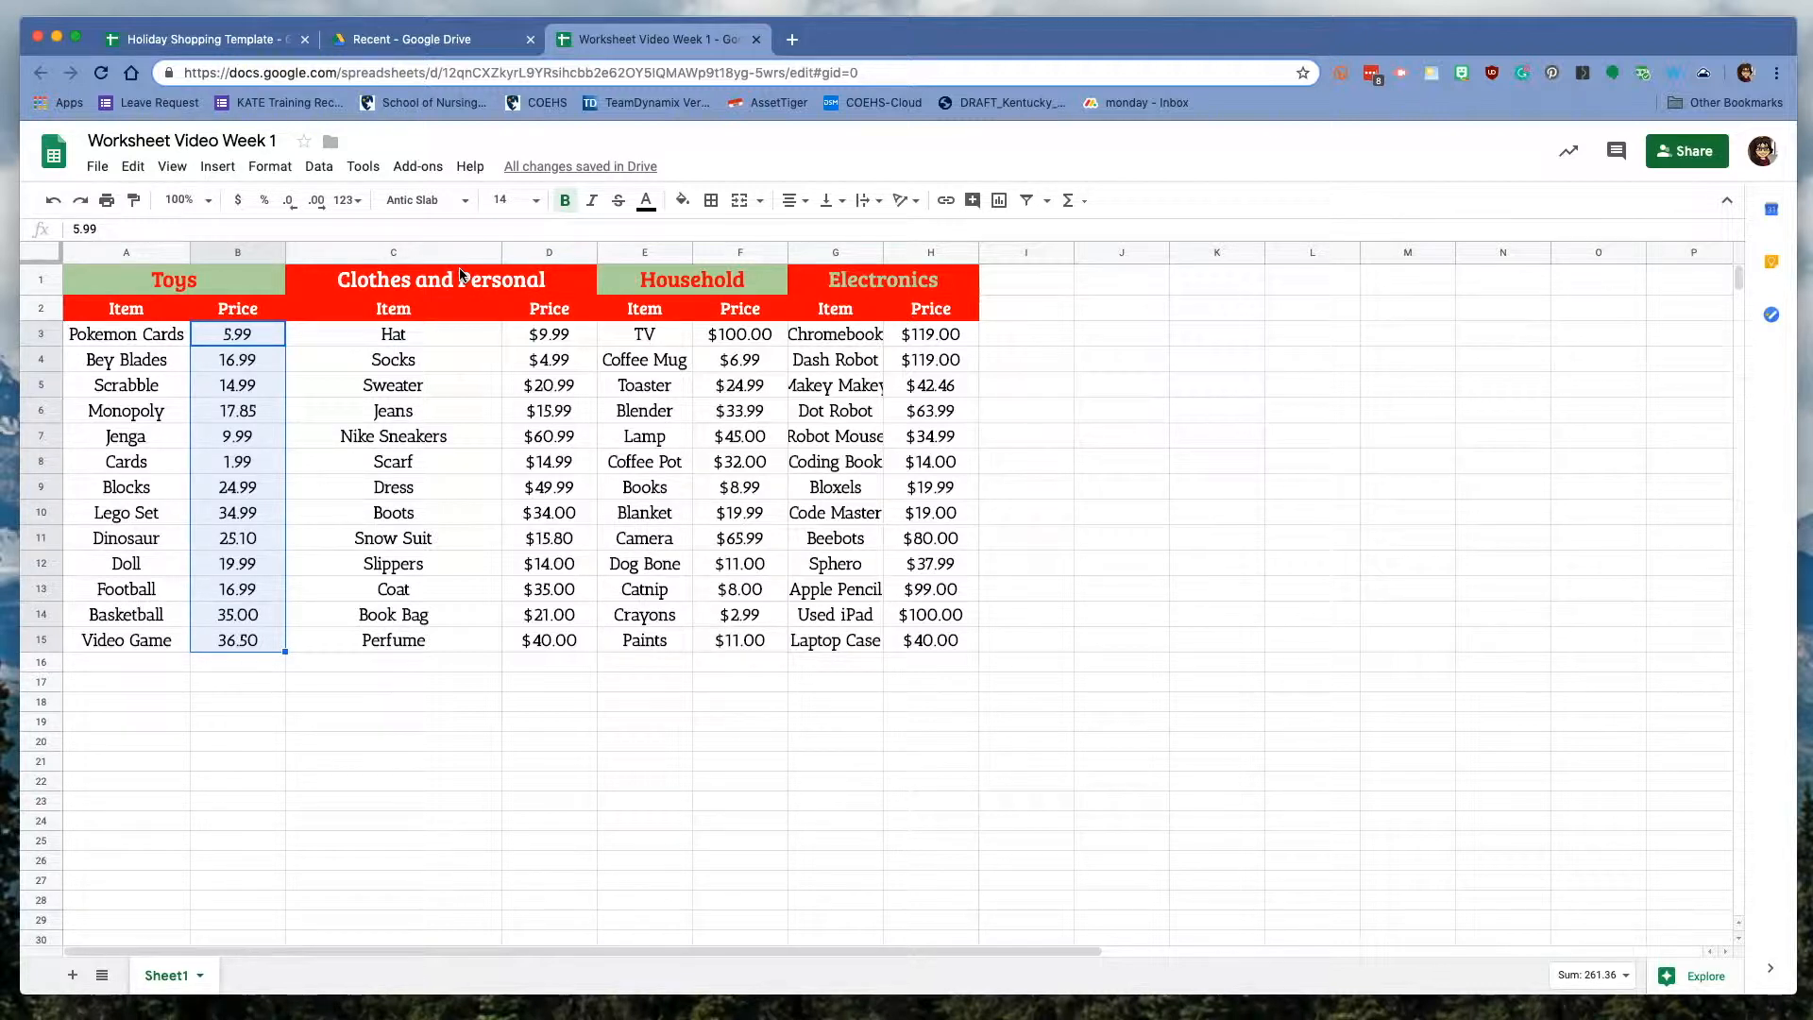
Format the Toys prices in B3:B15 as currency and check the other available number formats
{"action": "left_click", "coordinate": [164, 315]}
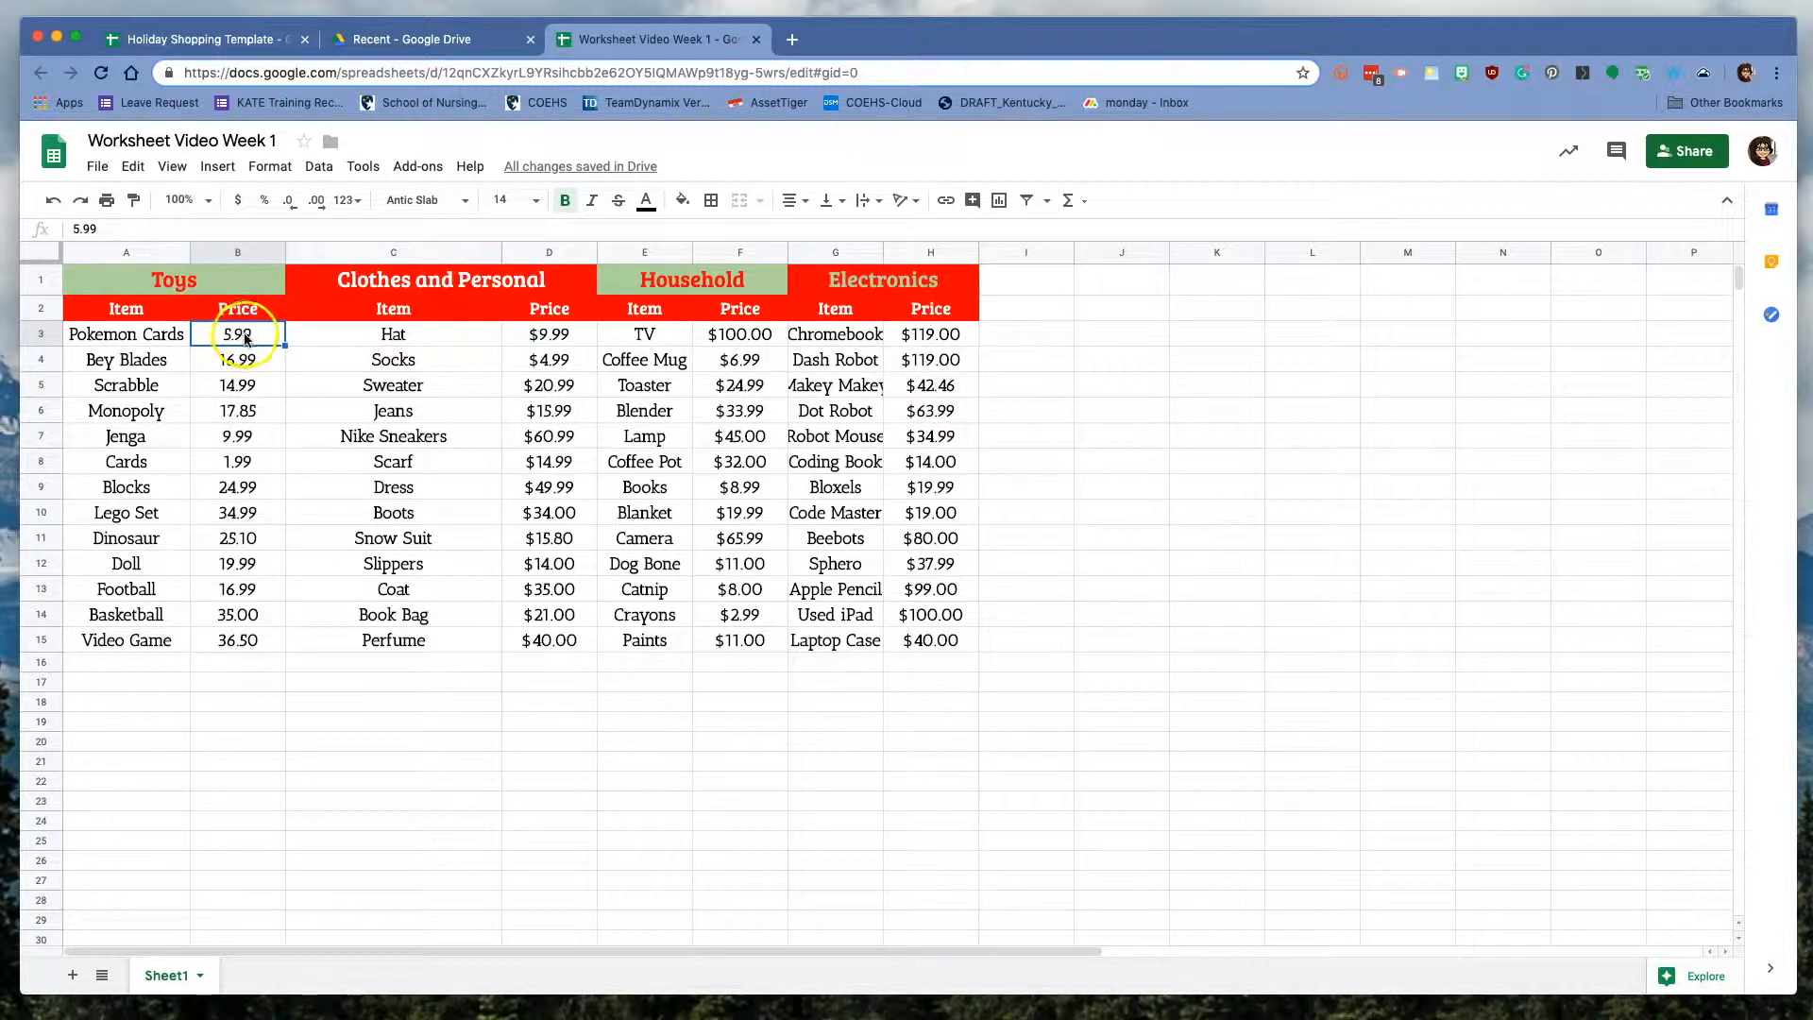
{"action": "left_click_drag", "start_coordinate": [244, 336], "coordinate": [241, 637]}
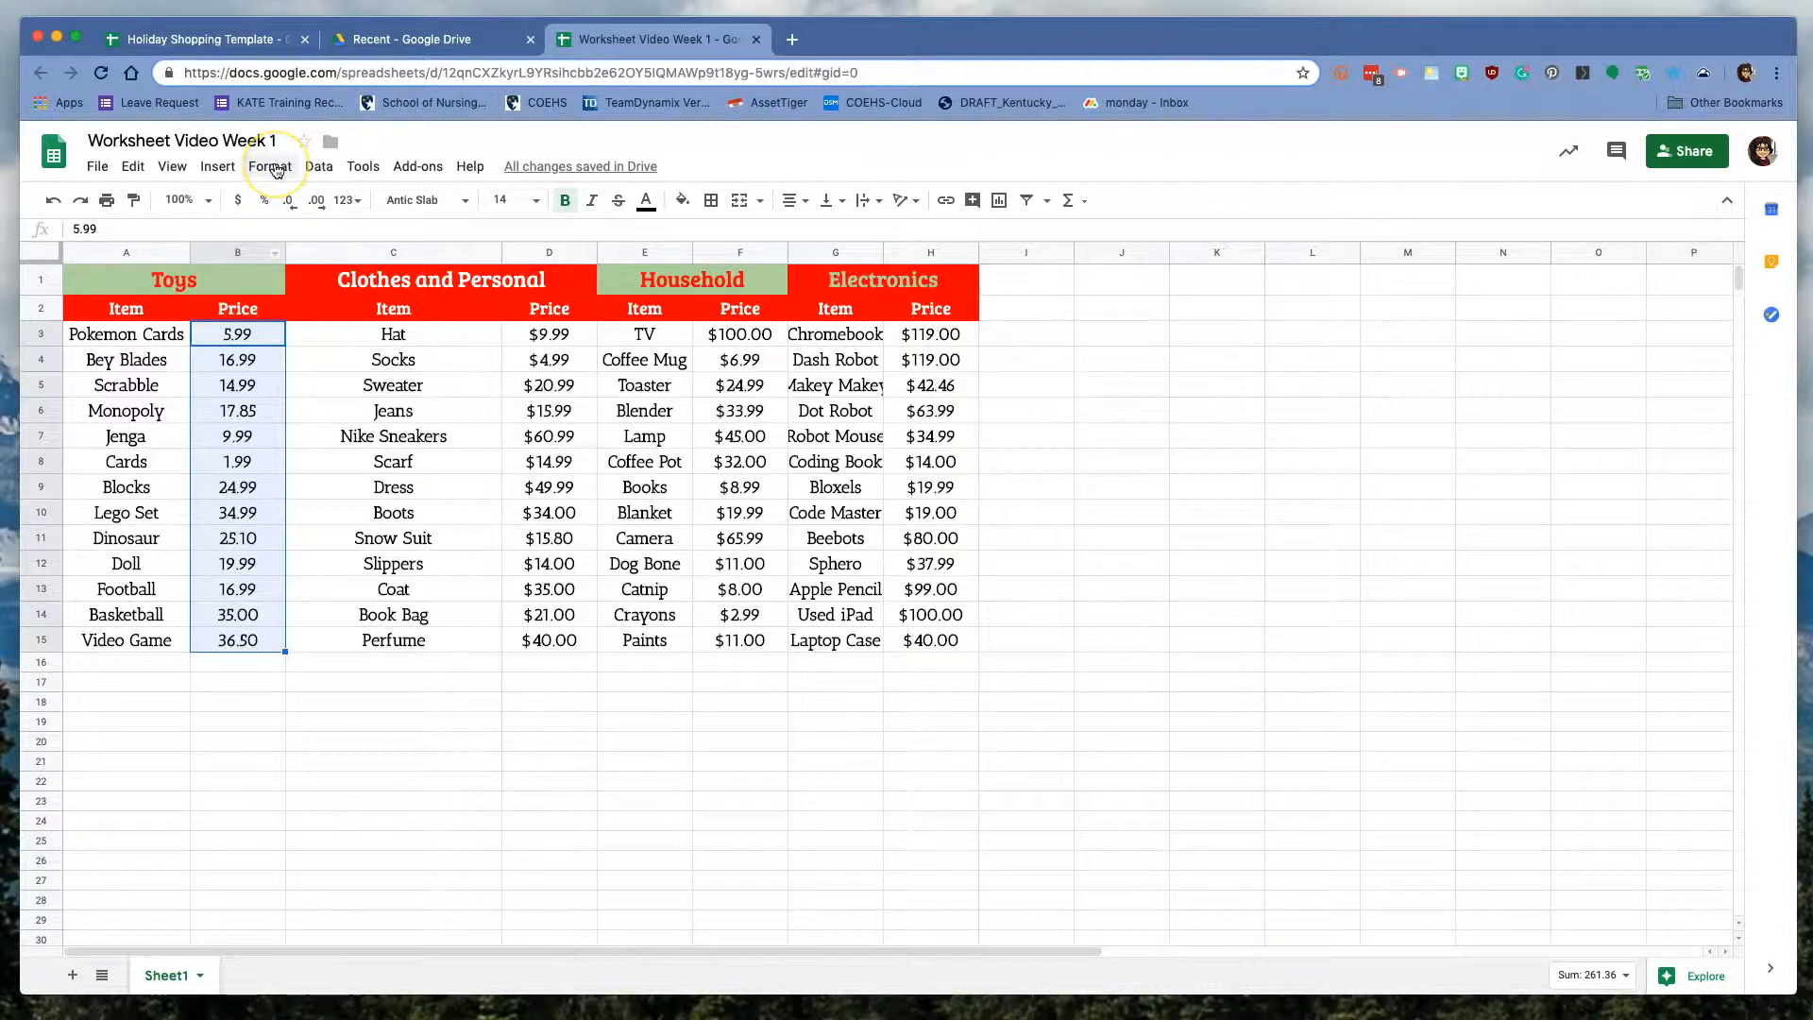
{"action": "left_click", "coordinate": [238, 201]}
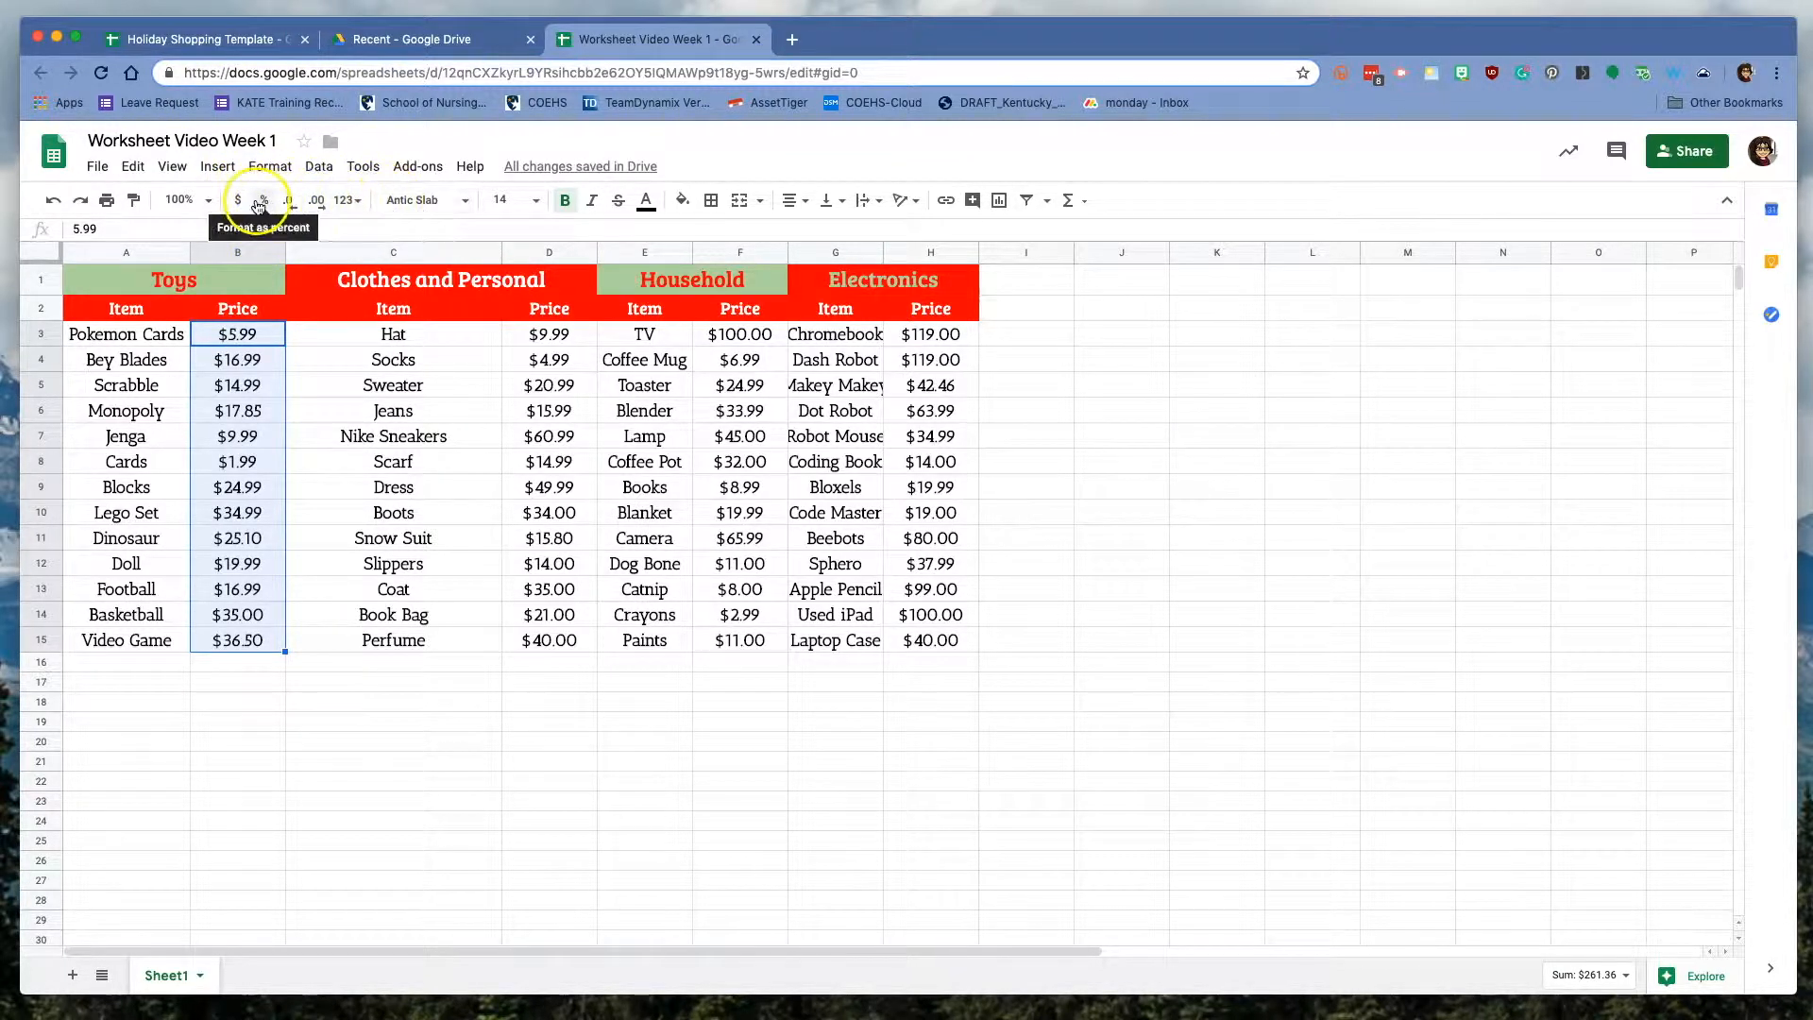
{"action": "left_click", "coordinate": [354, 202]}
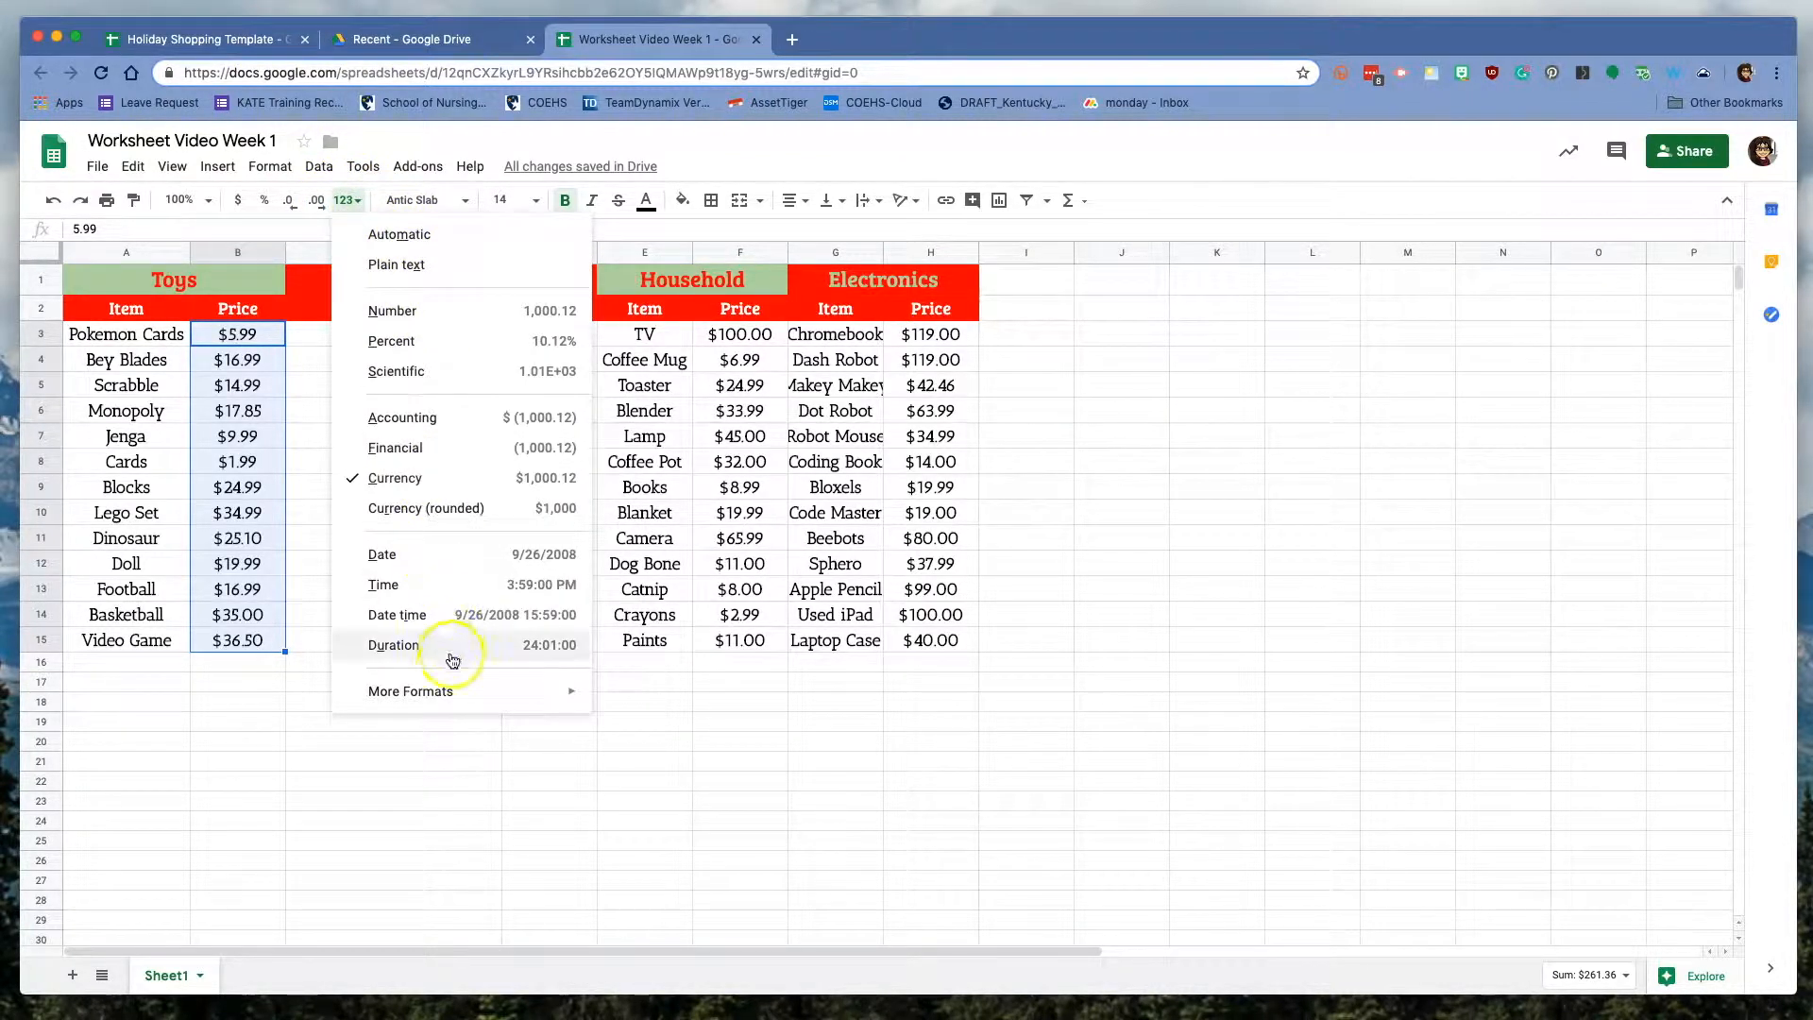
{"action": "left_click", "coordinate": [348, 200]}
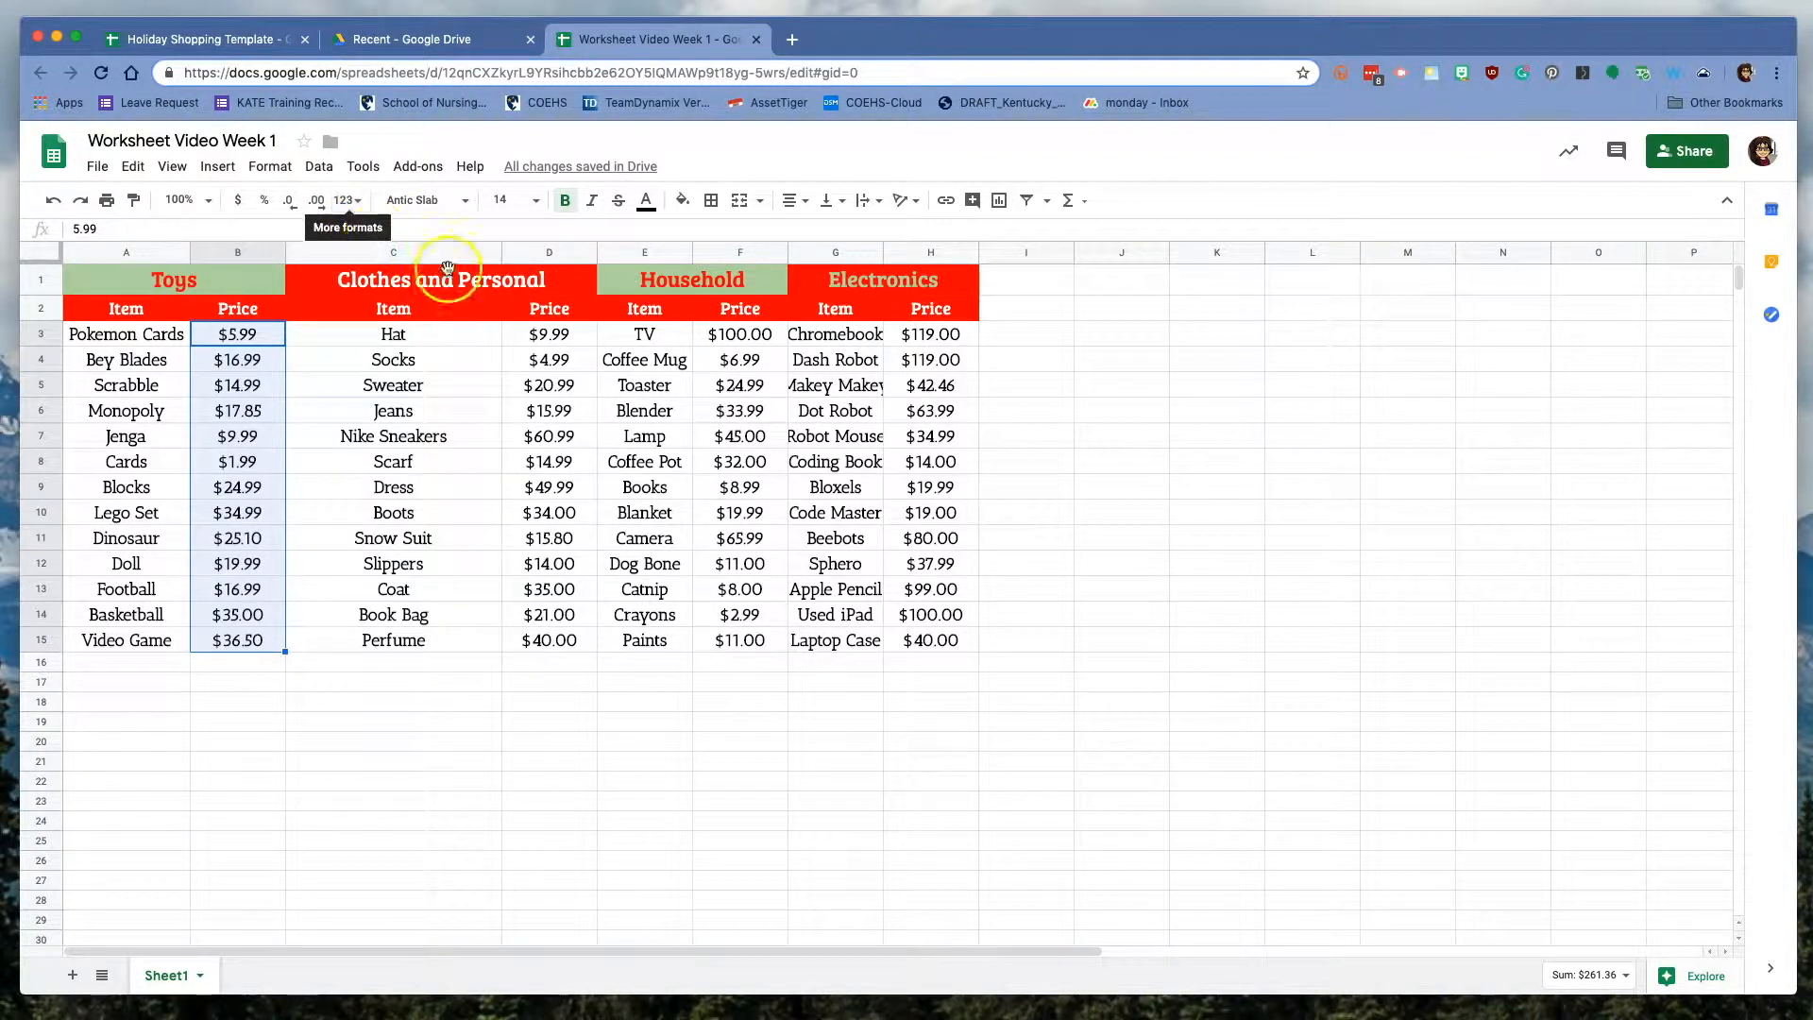
{"action": "left_click", "coordinate": [428, 338]}
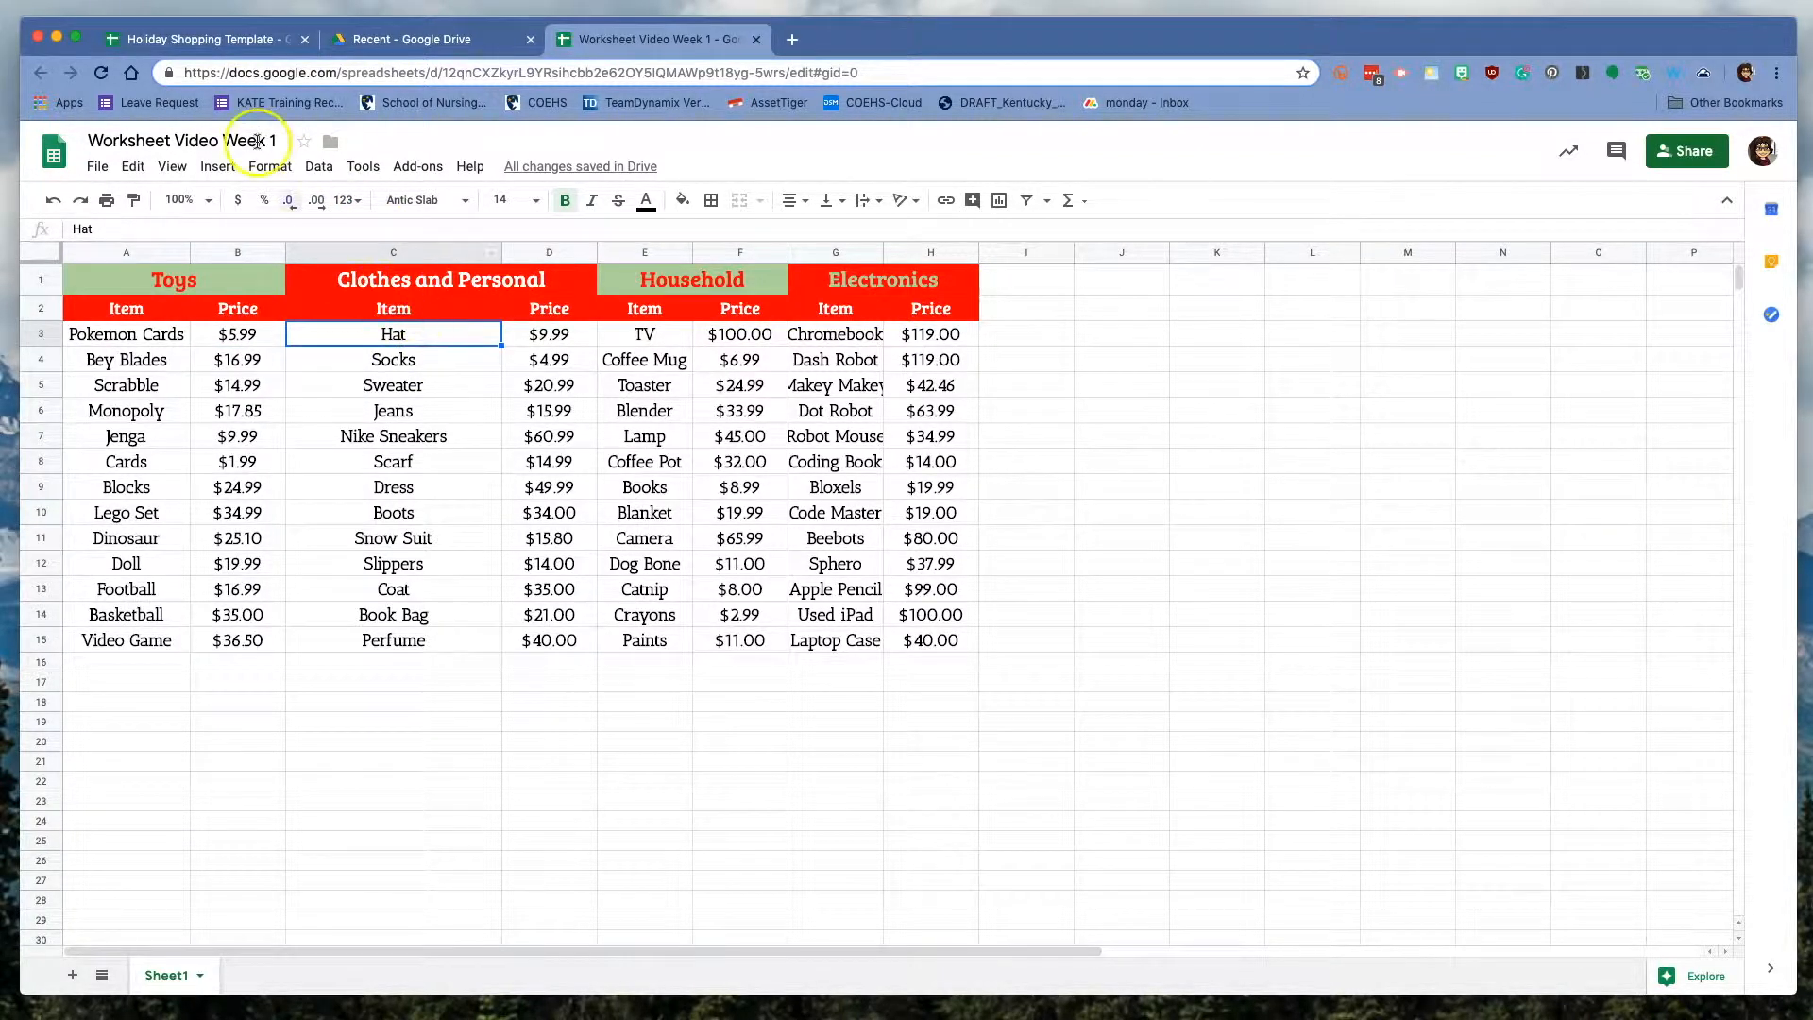
{"action": "left_click", "coordinate": [272, 167]}
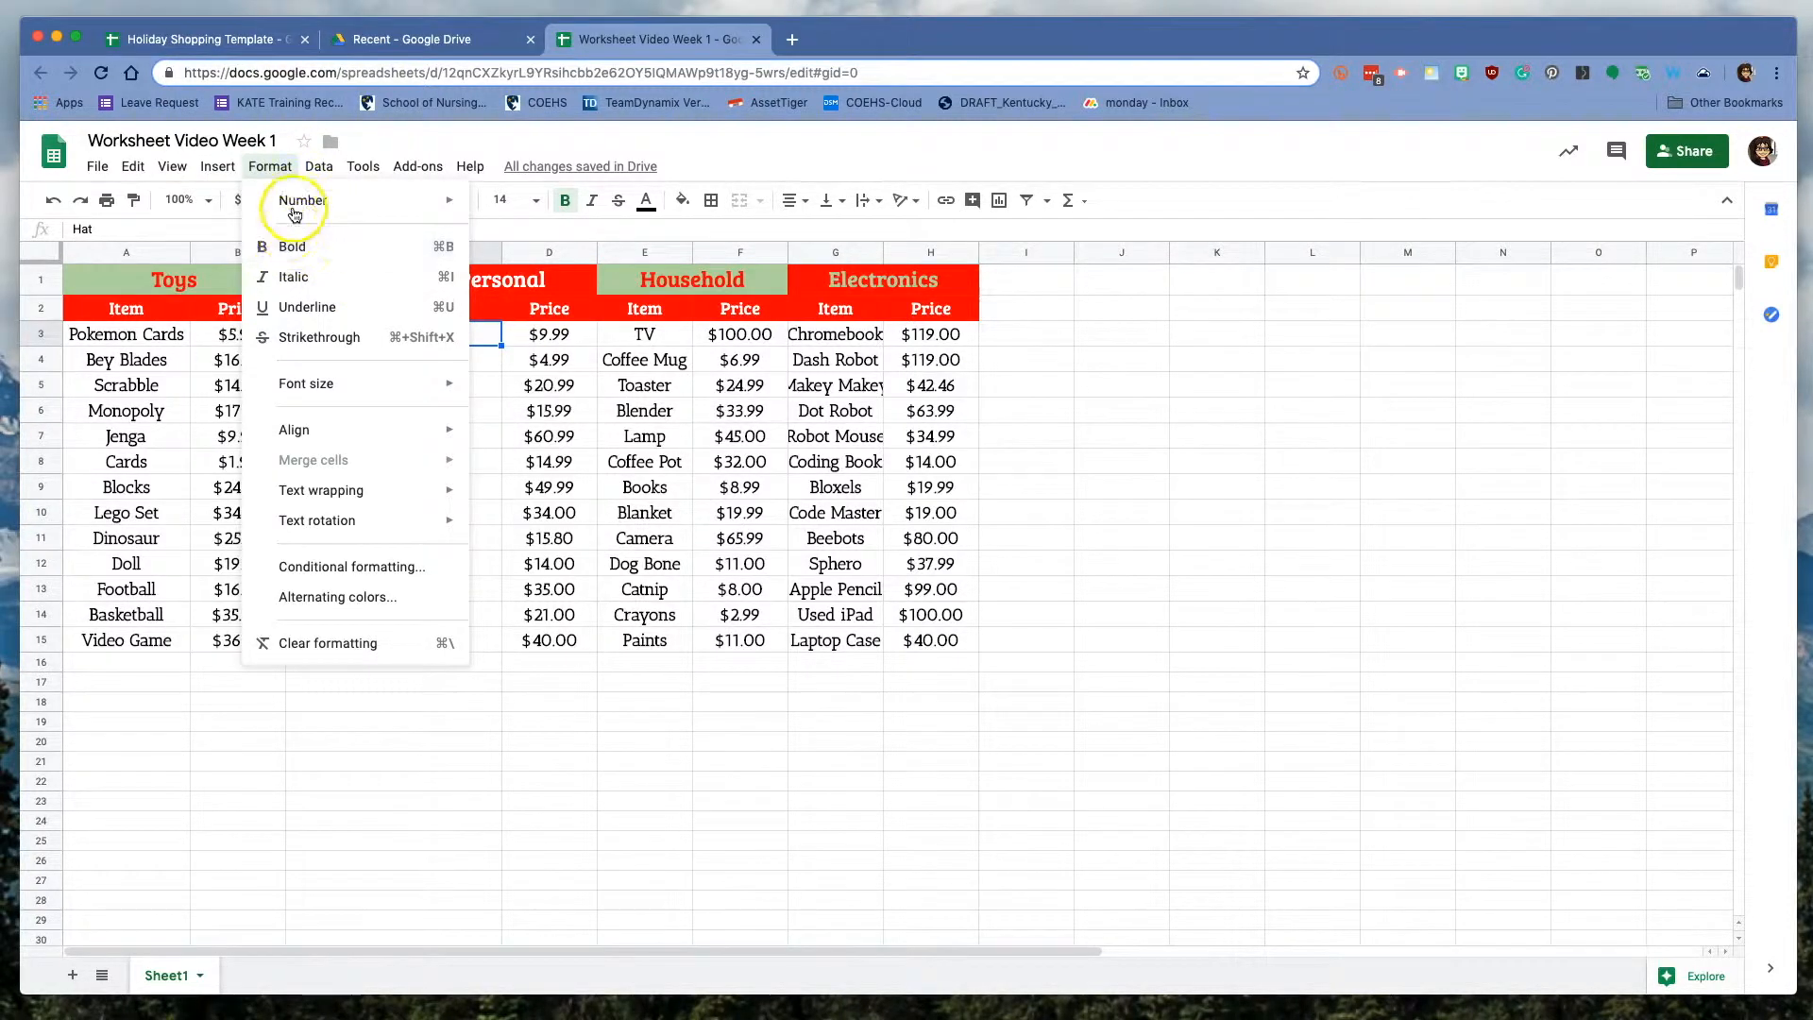
{"action": "left_click", "coordinate": [282, 173]}
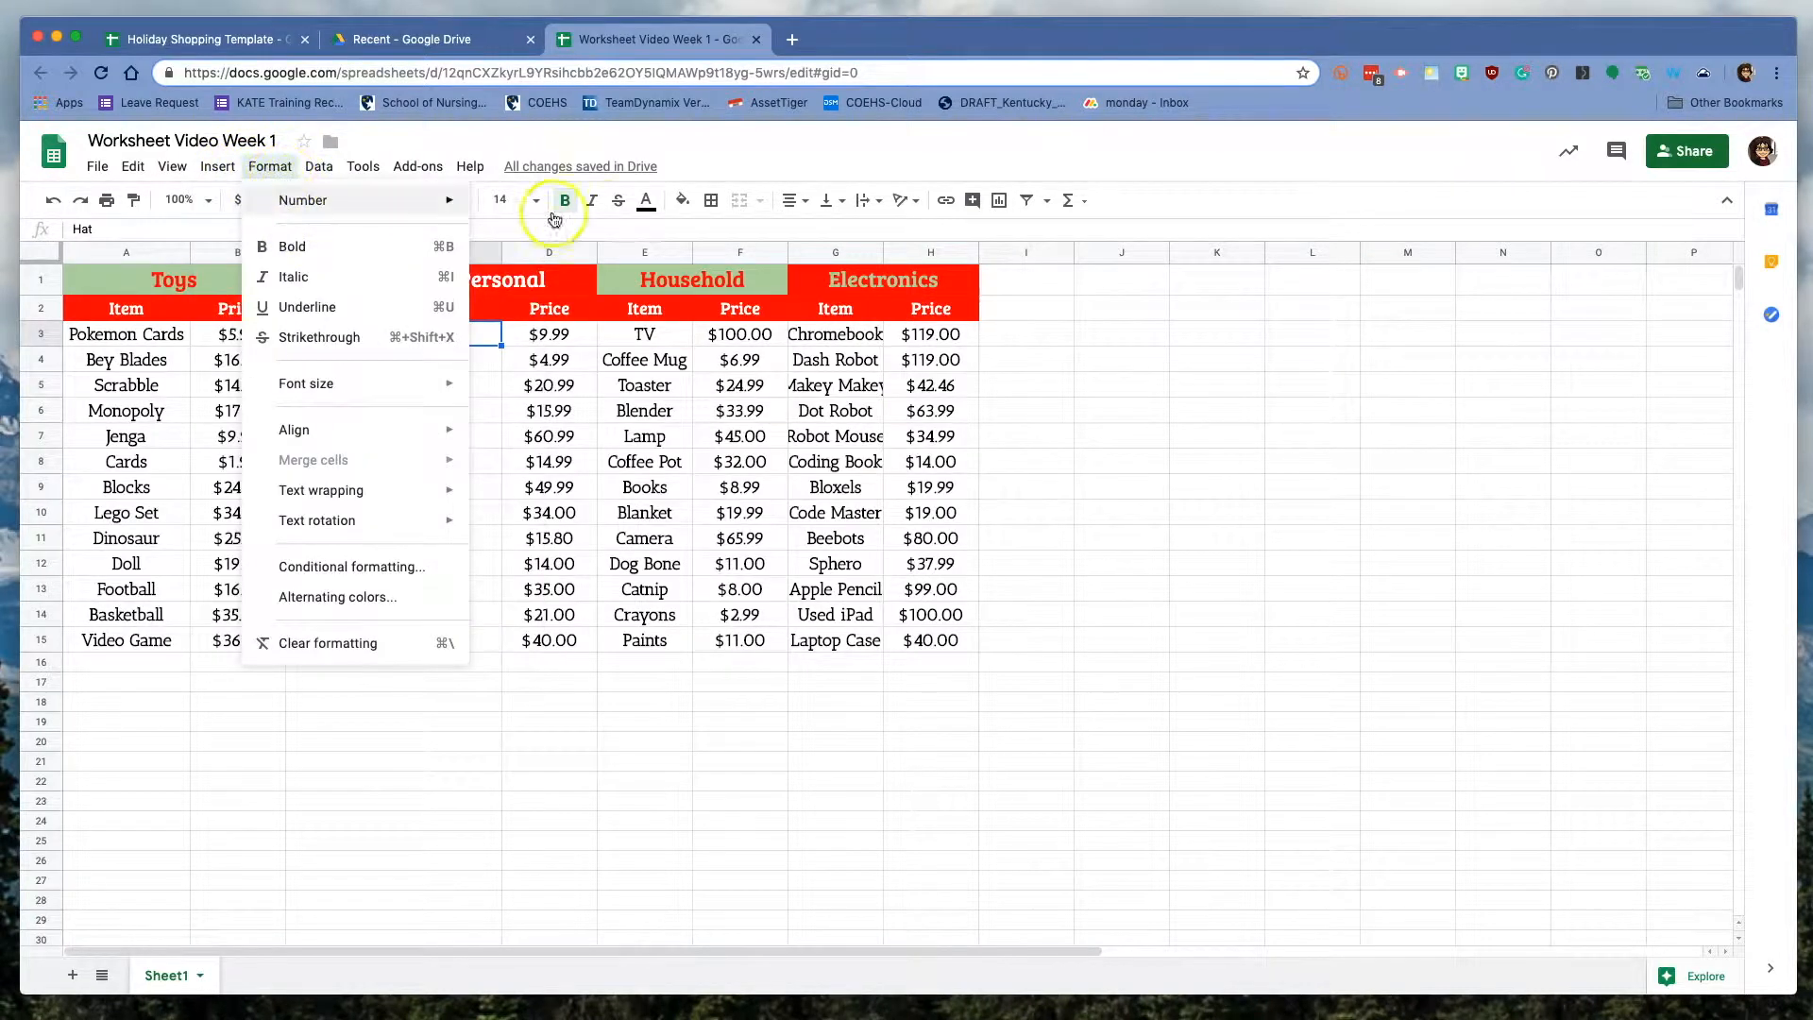
{"action": "left_click", "coordinate": [769, 155]}
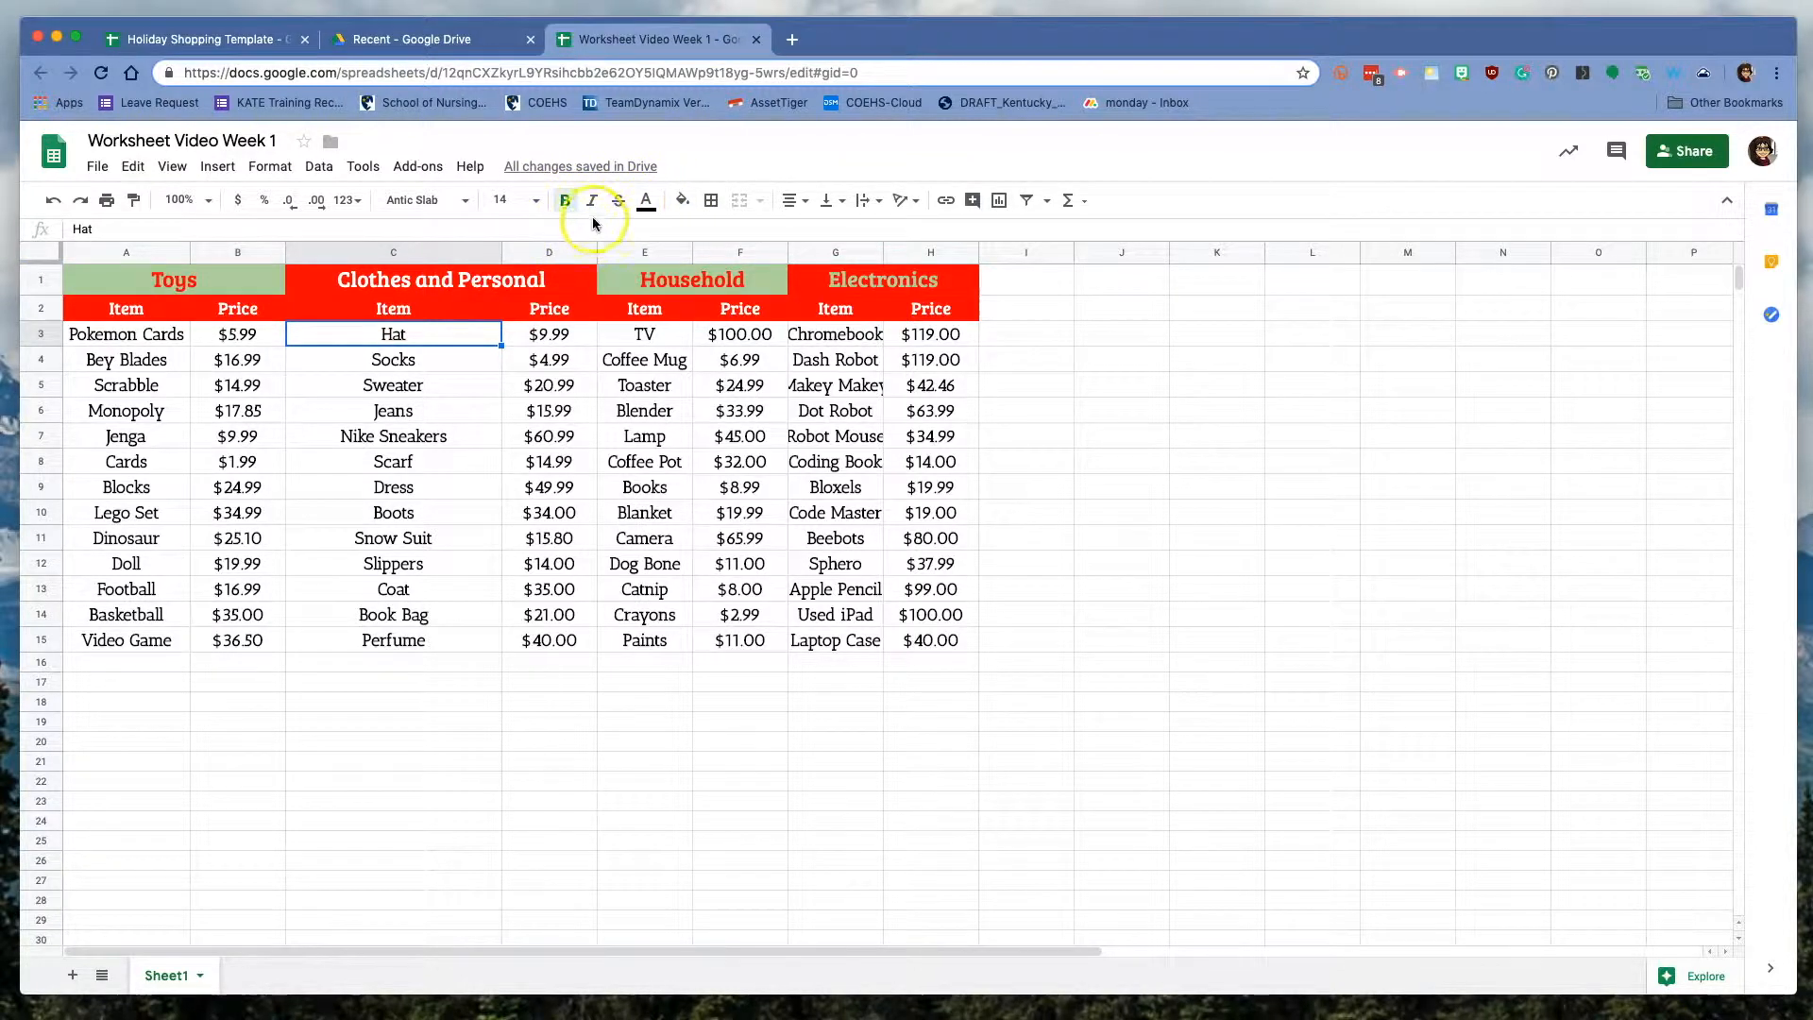
{"action": "left_click", "coordinate": [566, 202]}
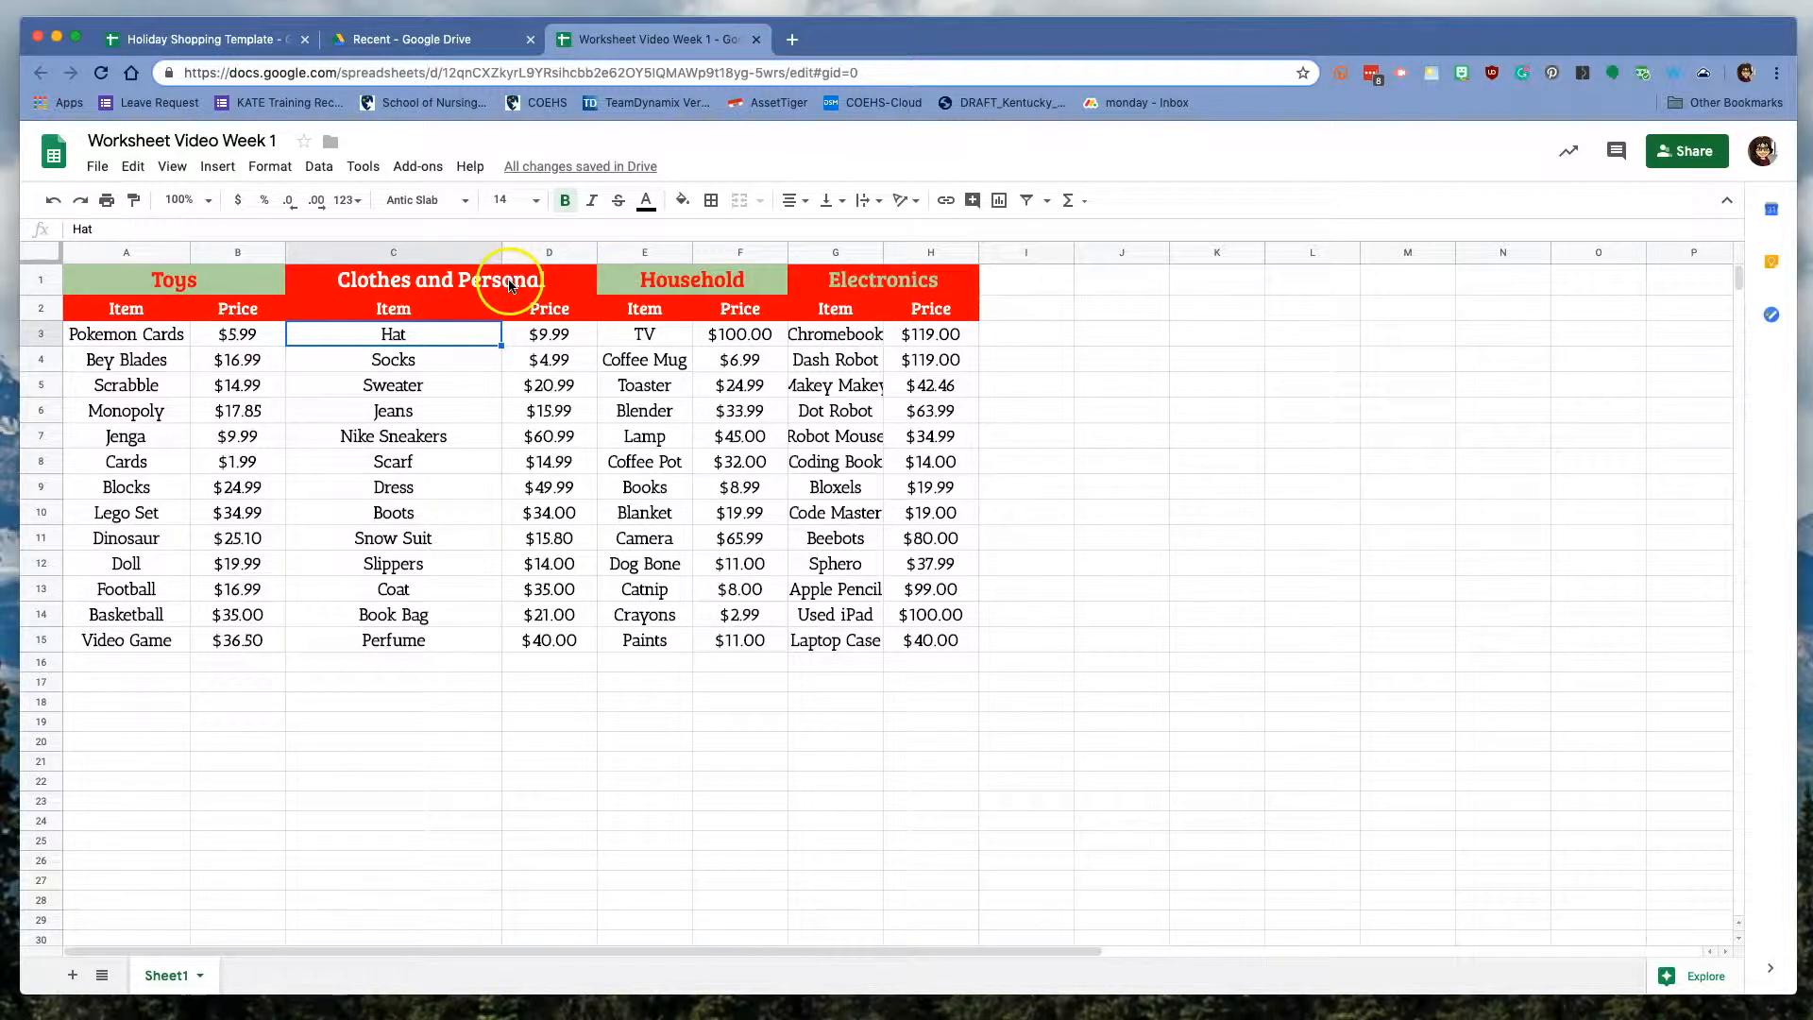
Change the text color of the Electronics heading to white
{"action": "double_click", "coordinate": [885, 282]}
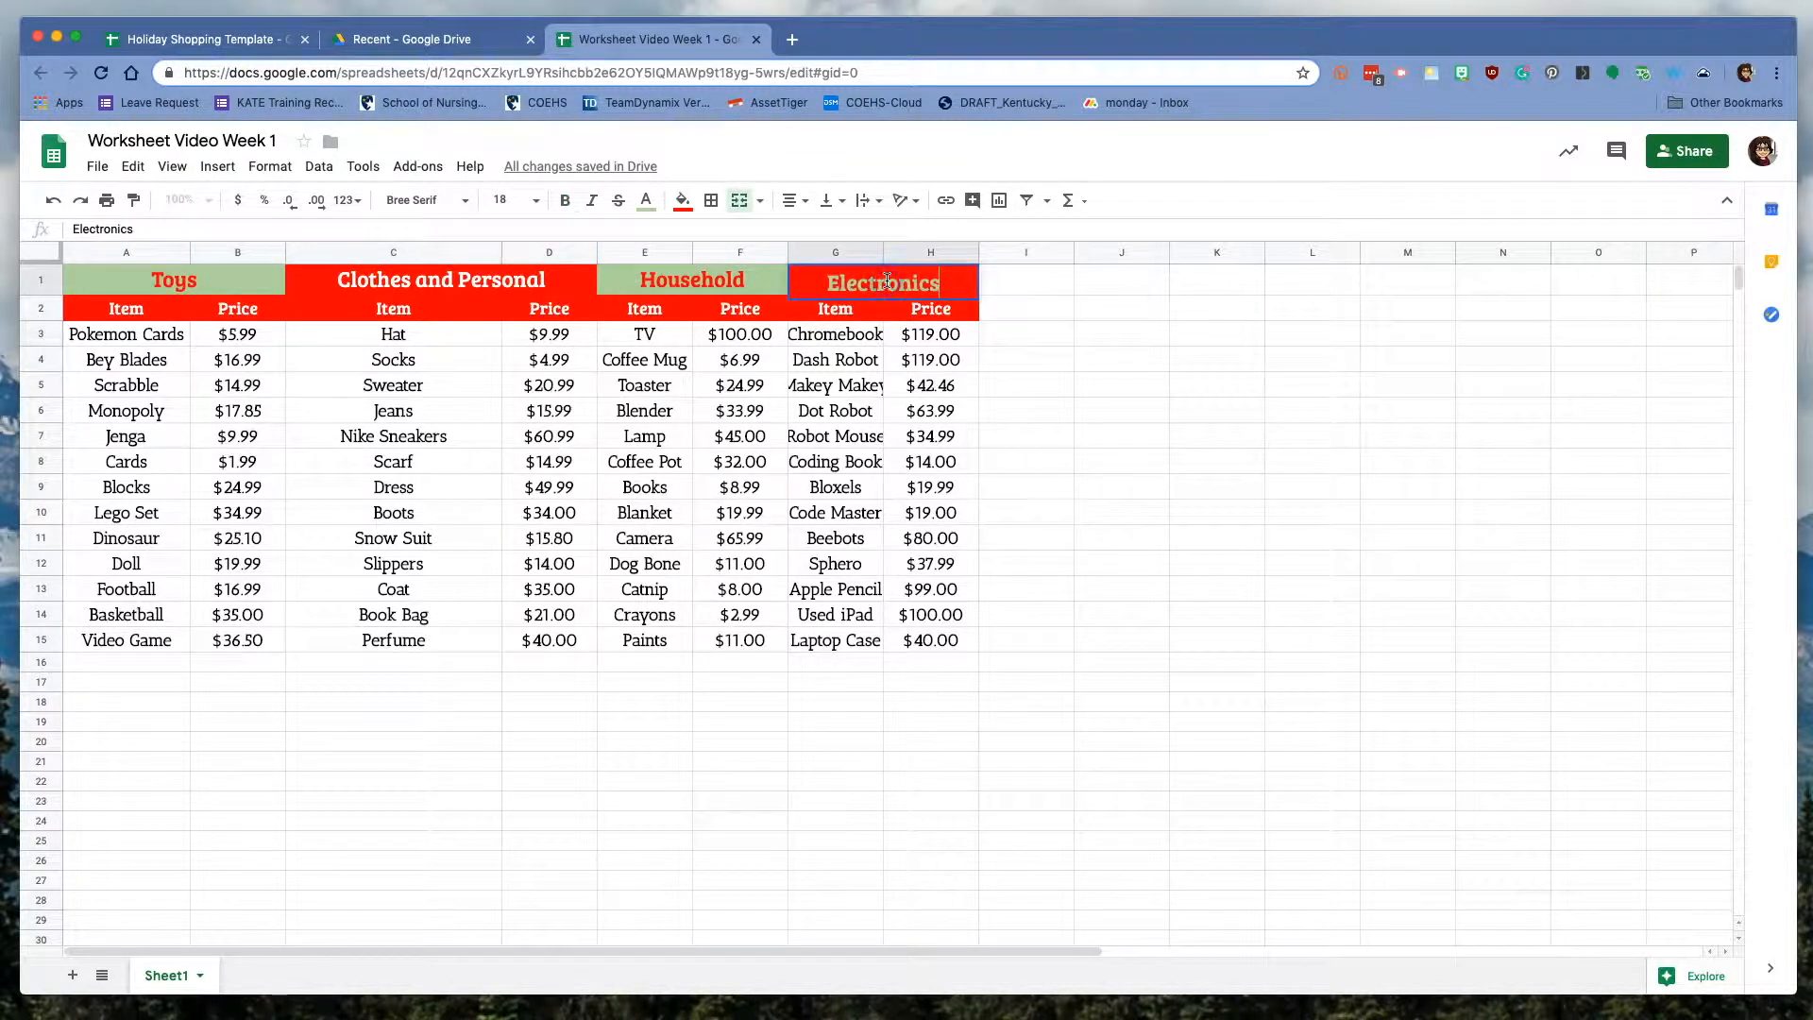
{"action": "double_click", "coordinate": [888, 282]}
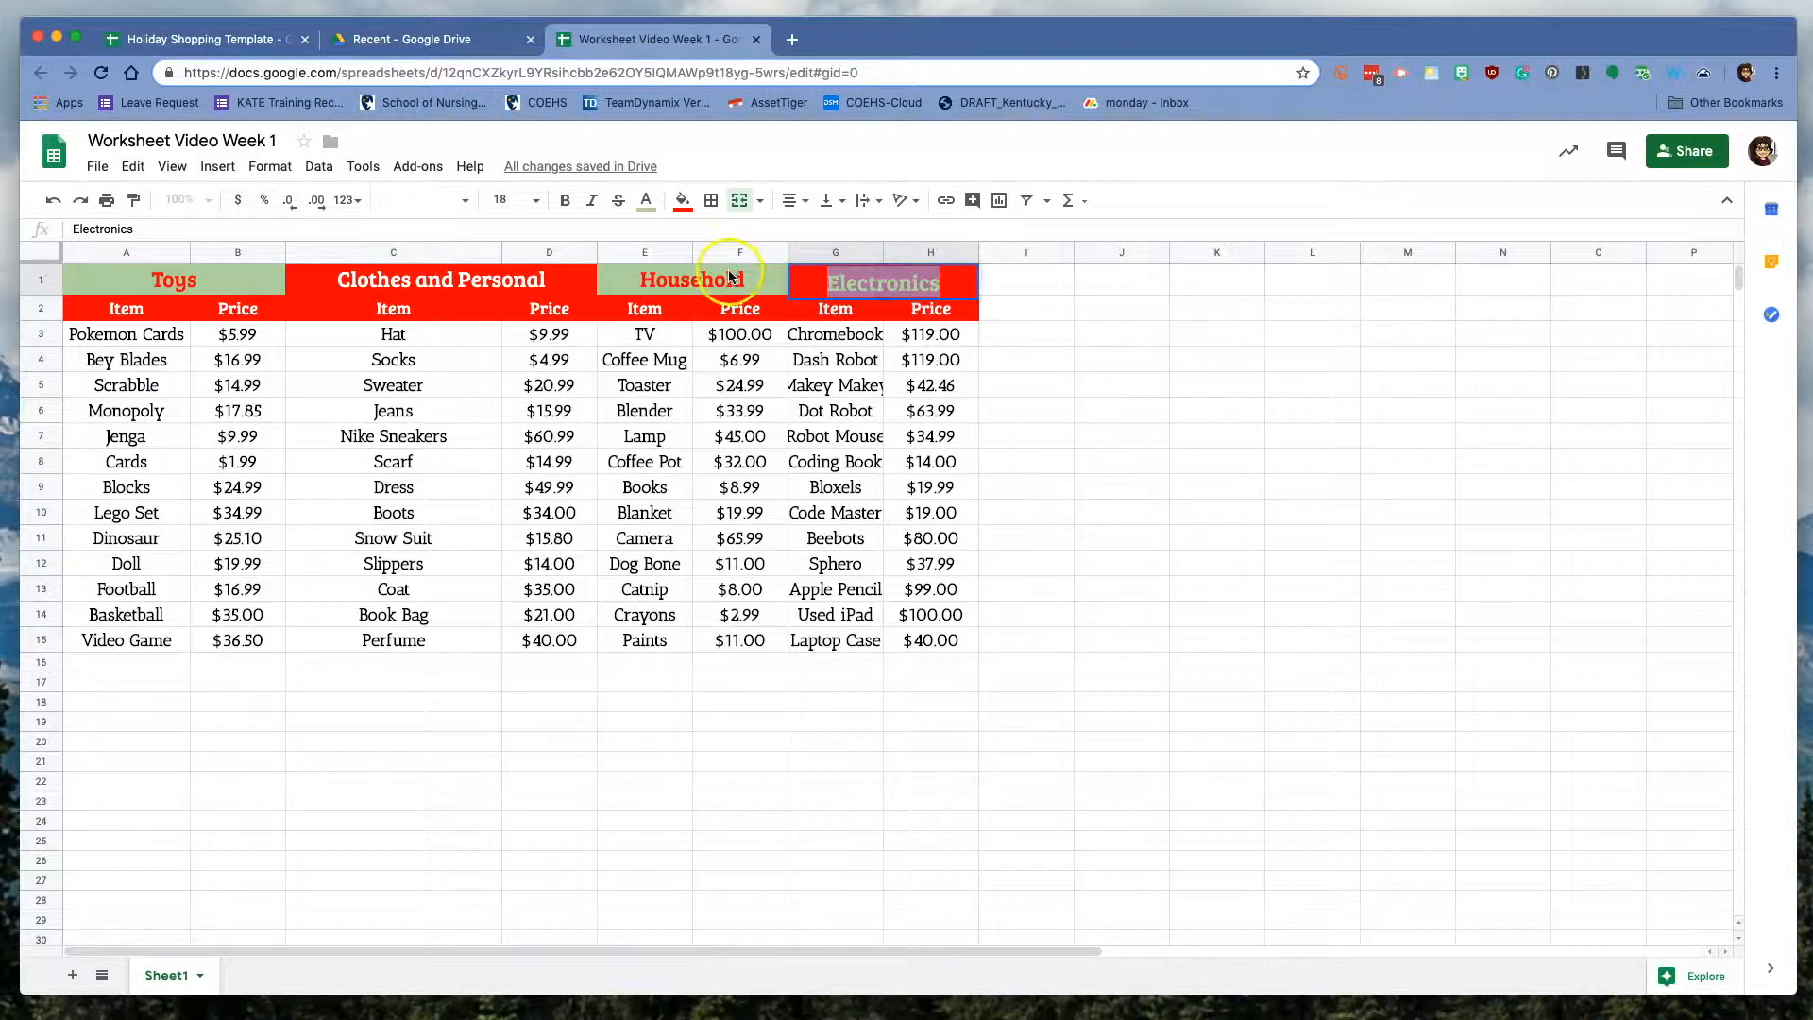
{"action": "left_click", "coordinate": [648, 203]}
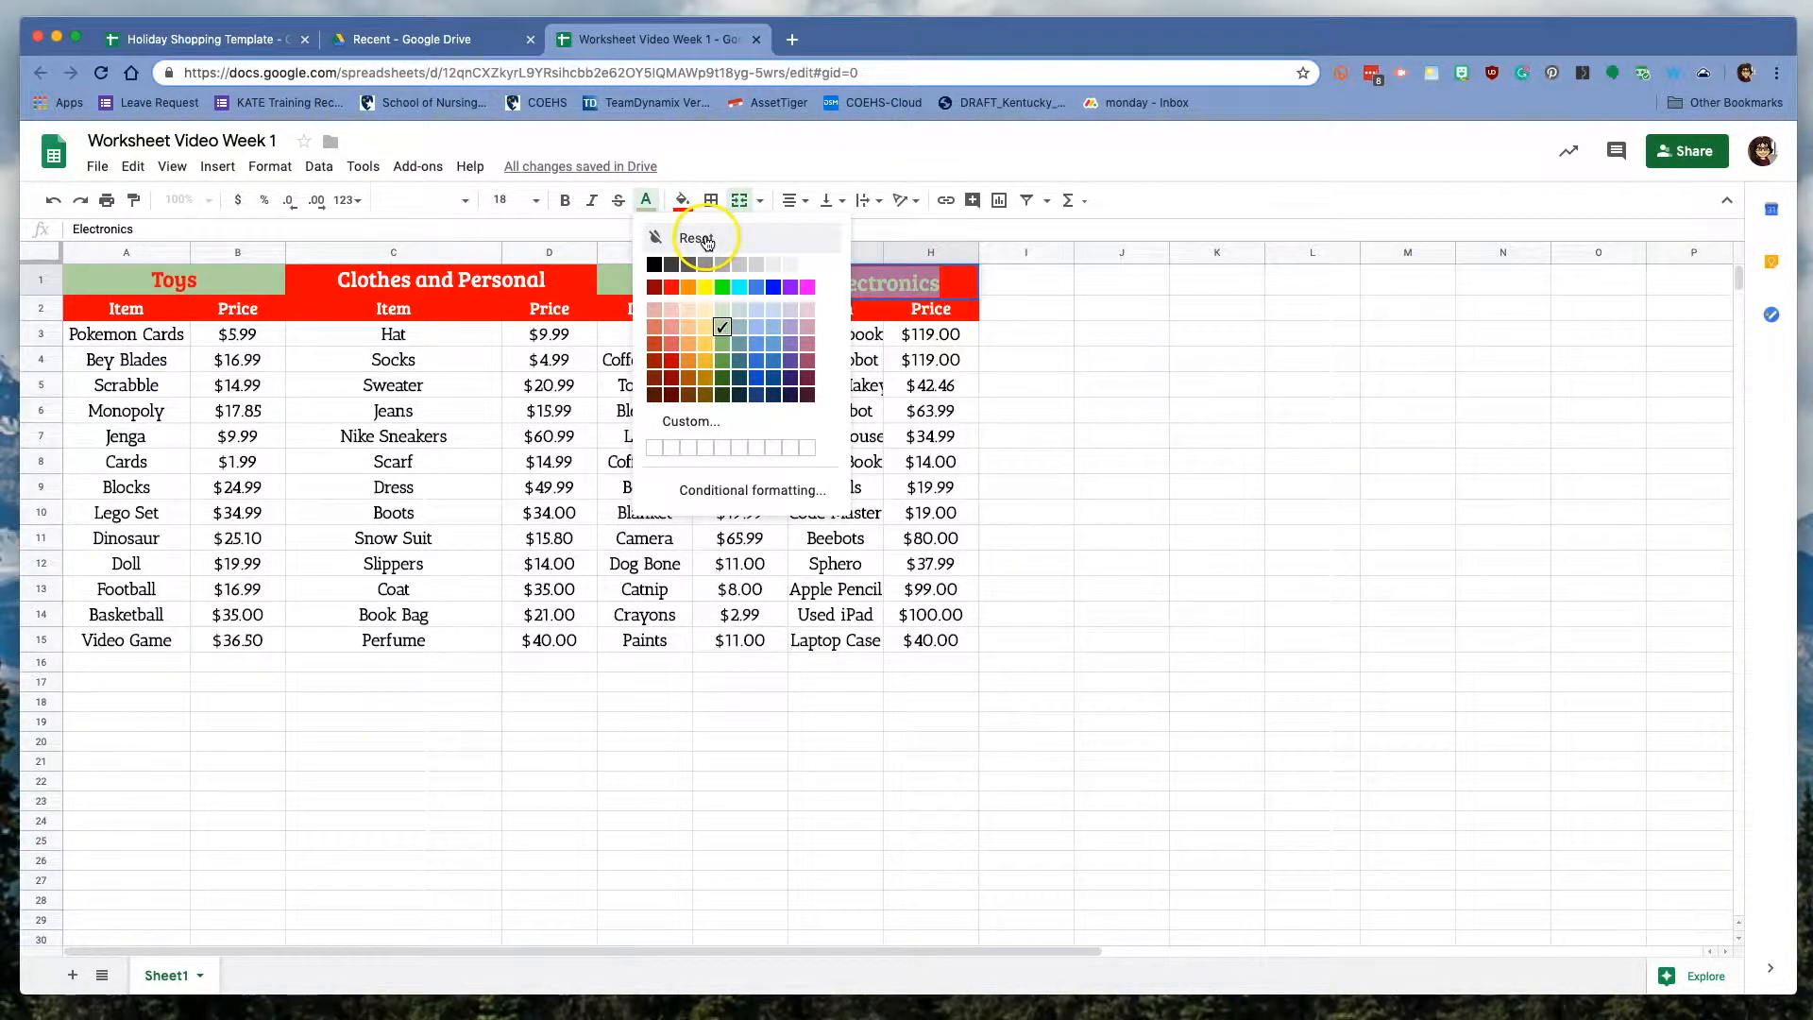
{"action": "left_click", "coordinate": [808, 265]}
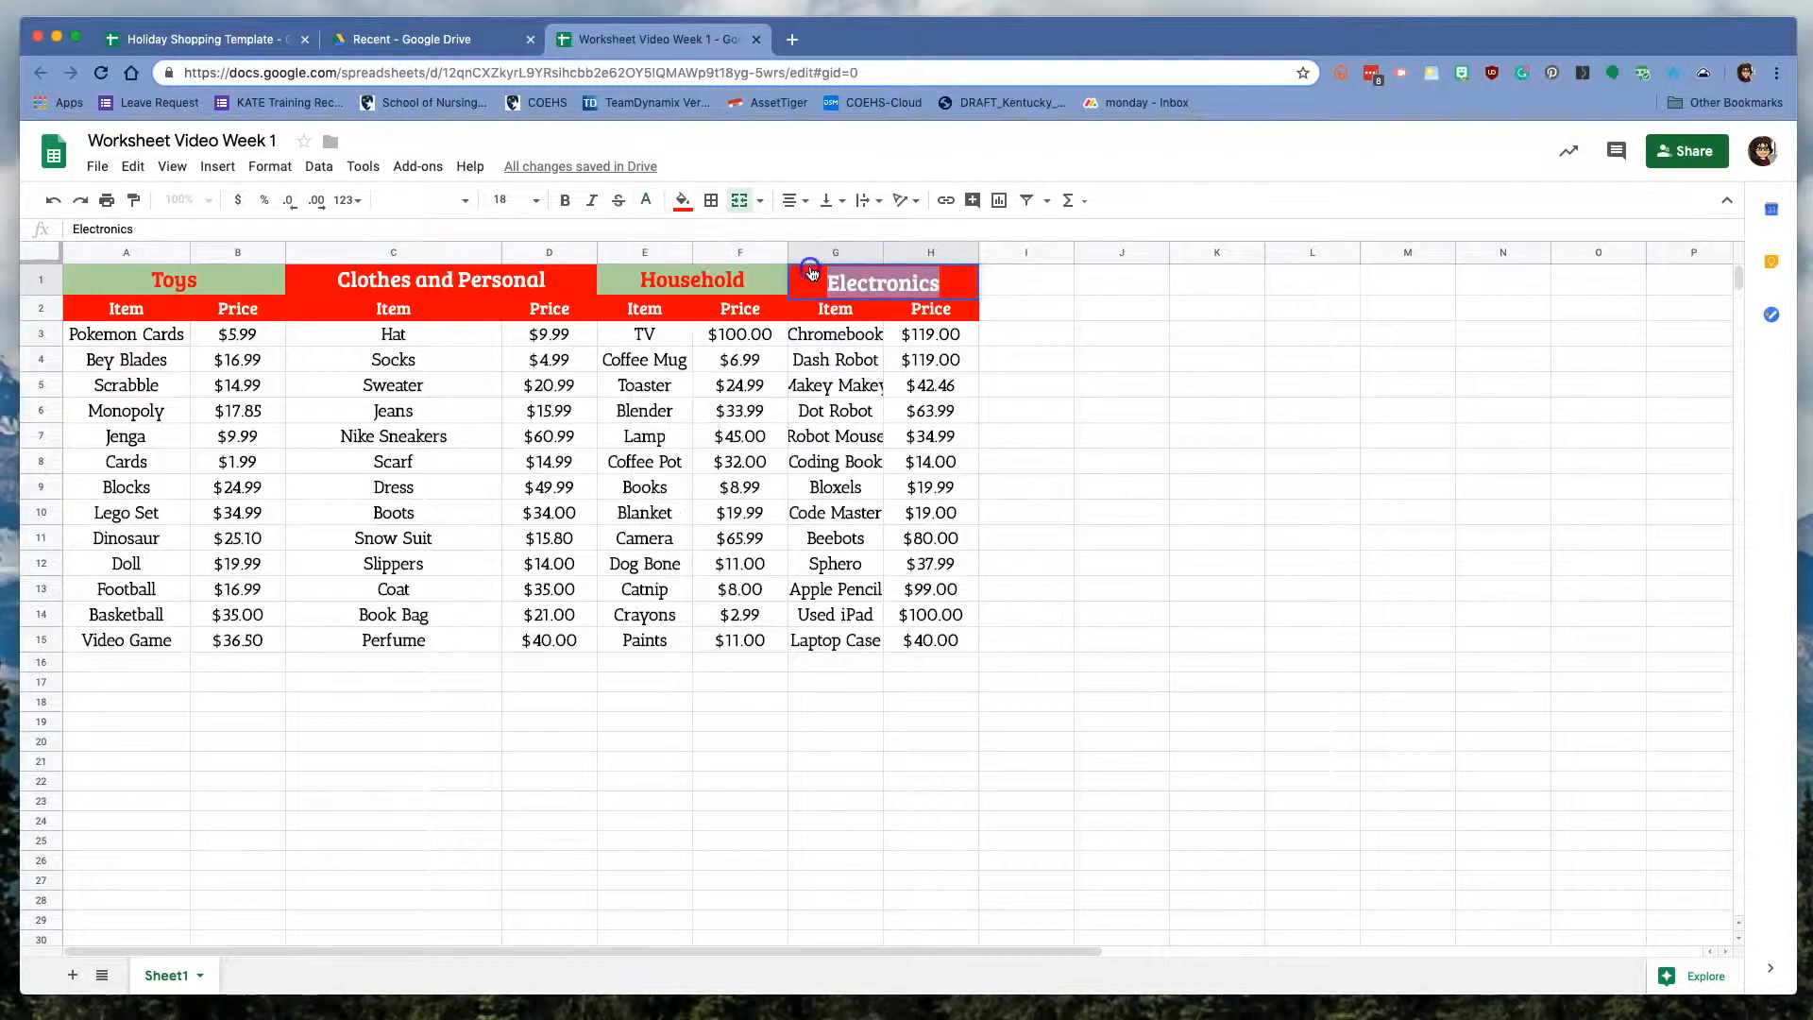
{"action": "left_click", "coordinate": [1153, 179]}
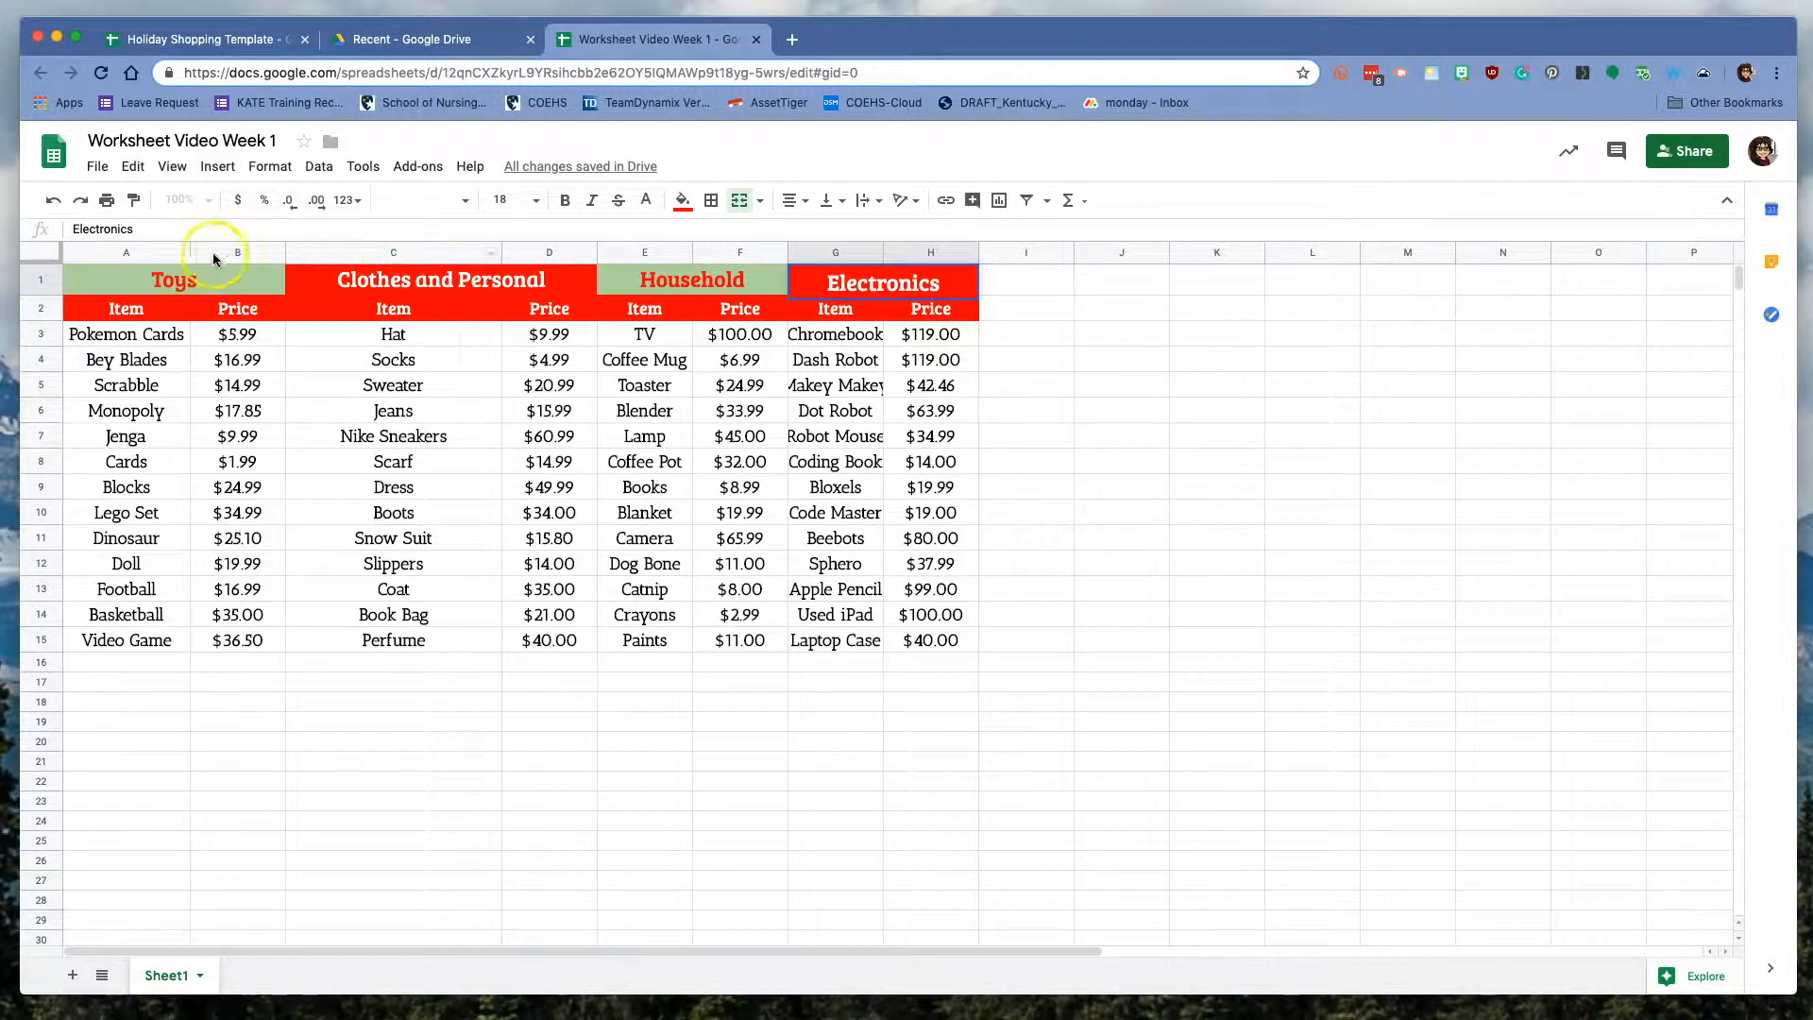
Apply an outer border around the two header rows, A1:H2
{"action": "left_click", "coordinate": [117, 282]}
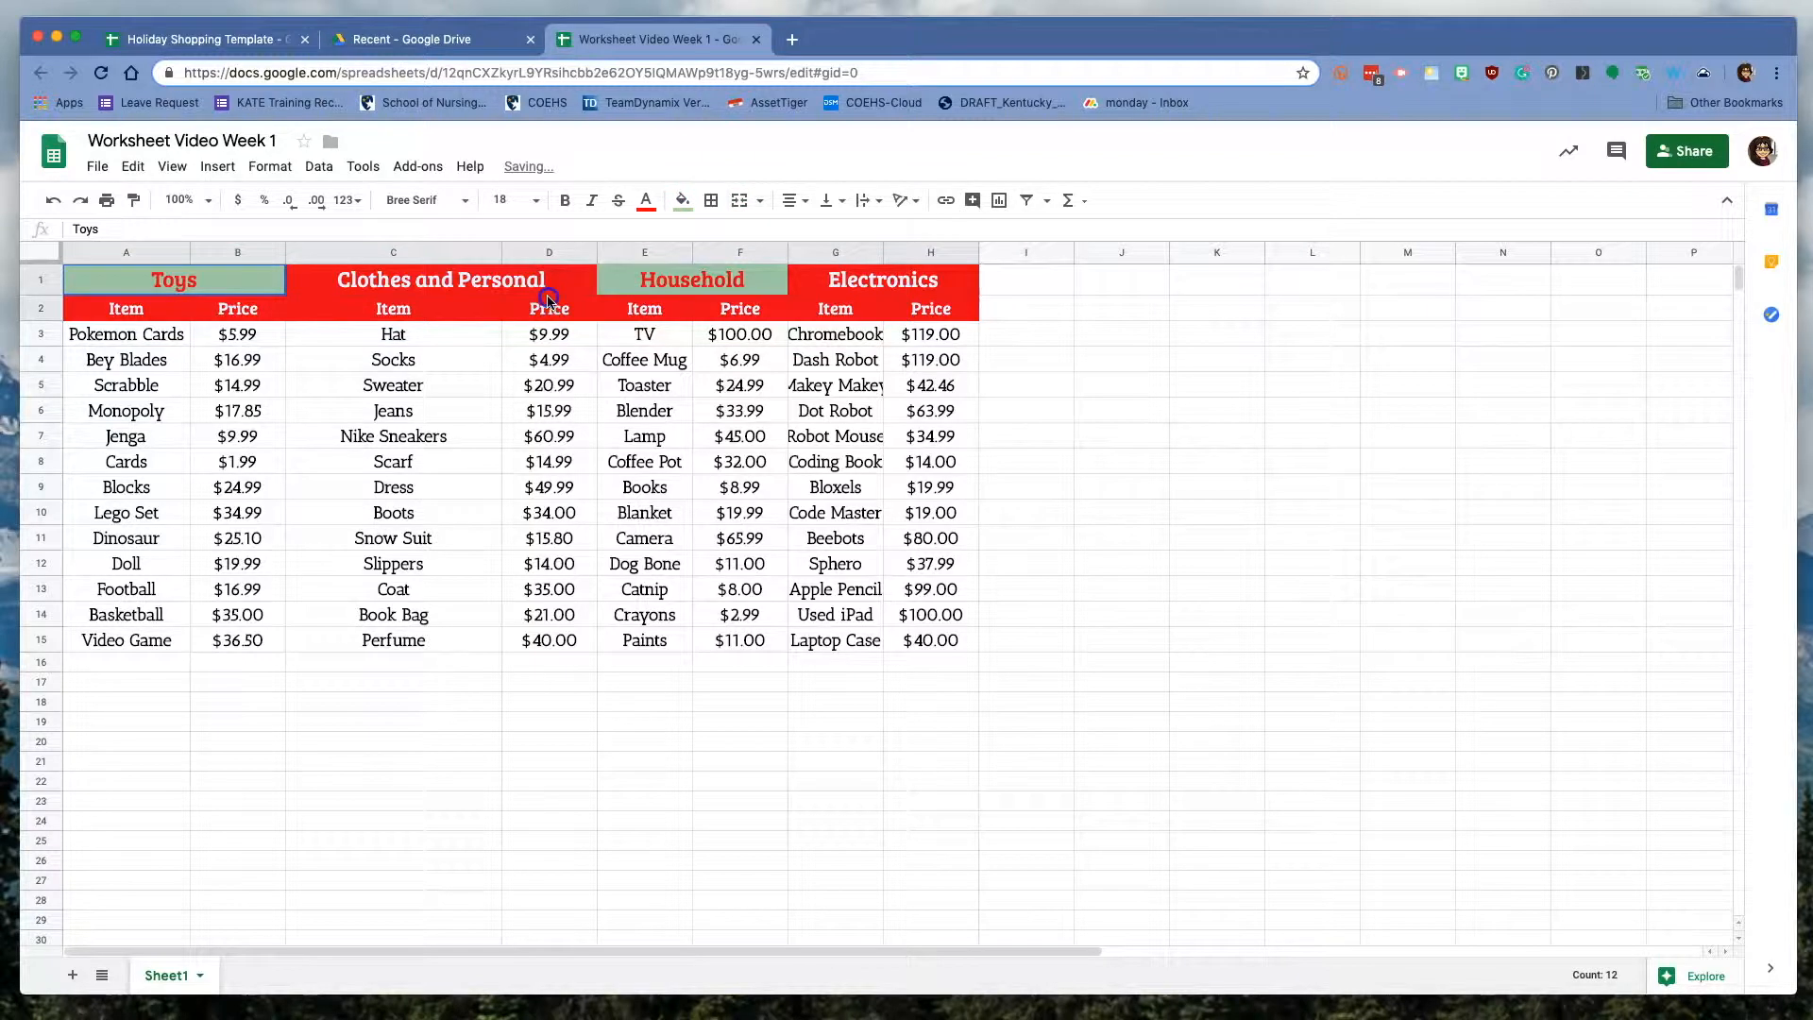
{"action": "left_click", "coordinate": [712, 208]}
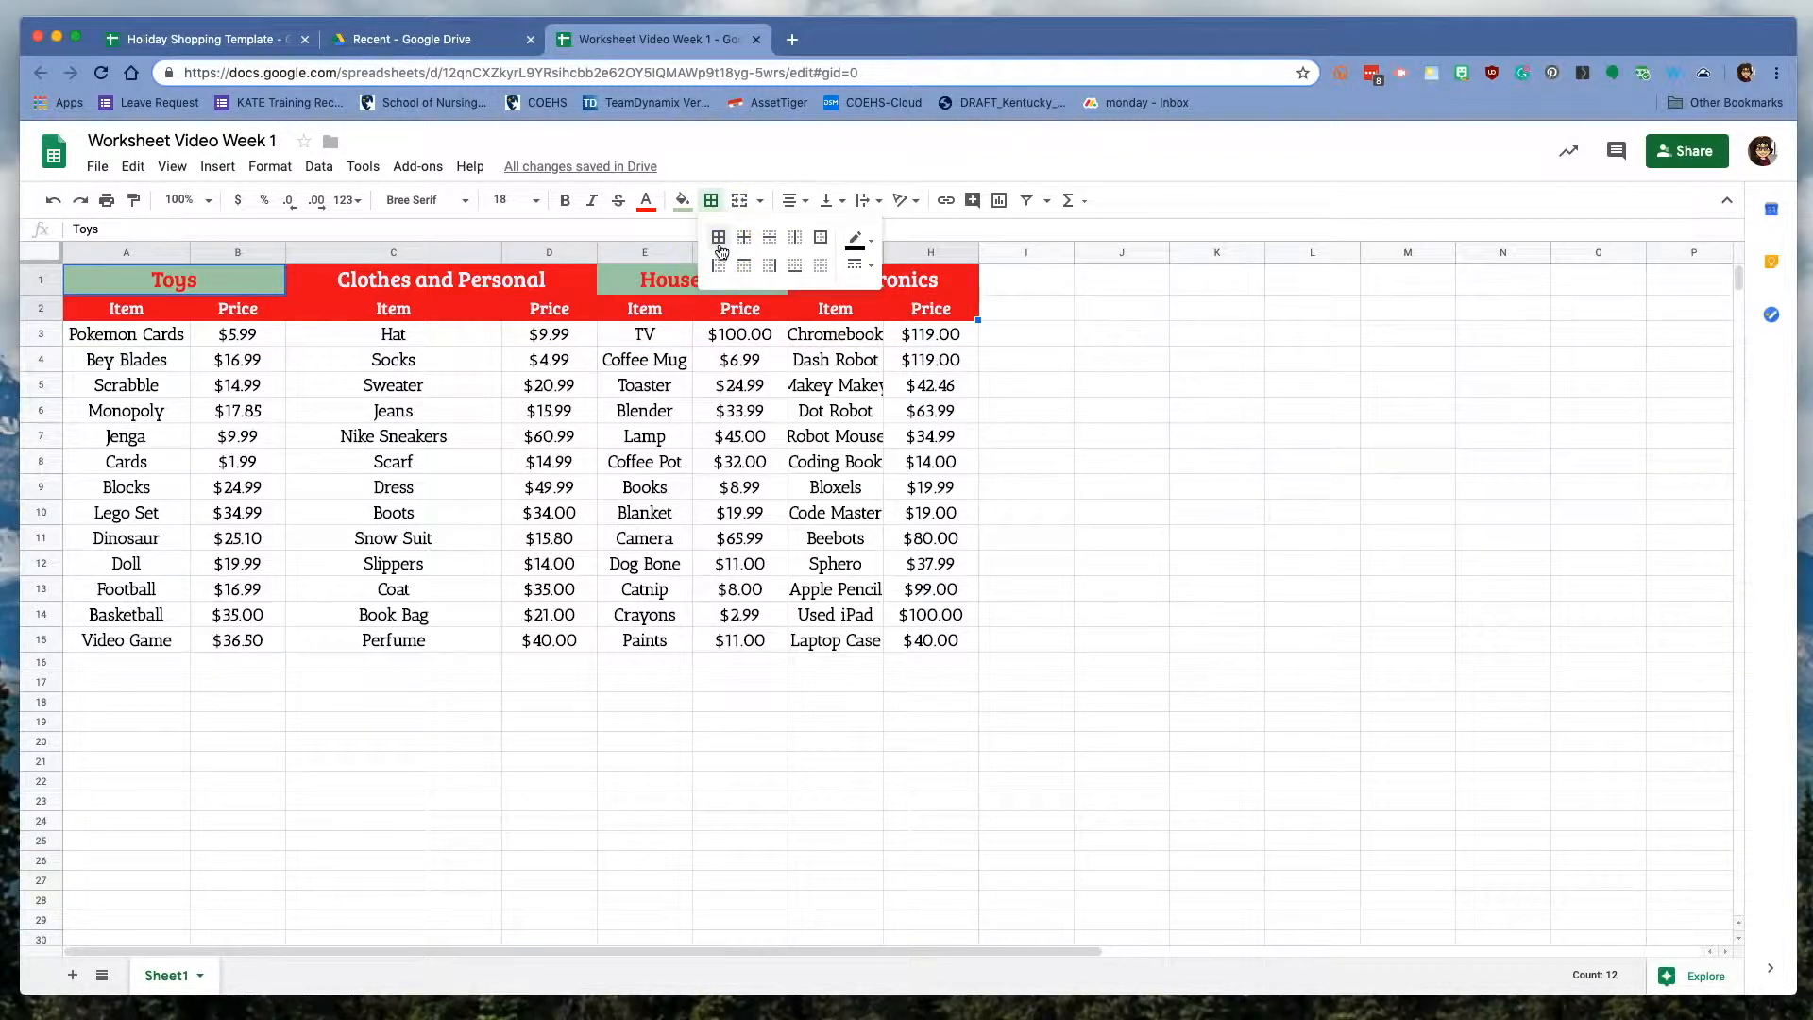
{"action": "left_click", "coordinate": [748, 242]}
{"action": "left_click", "coordinate": [822, 240]}
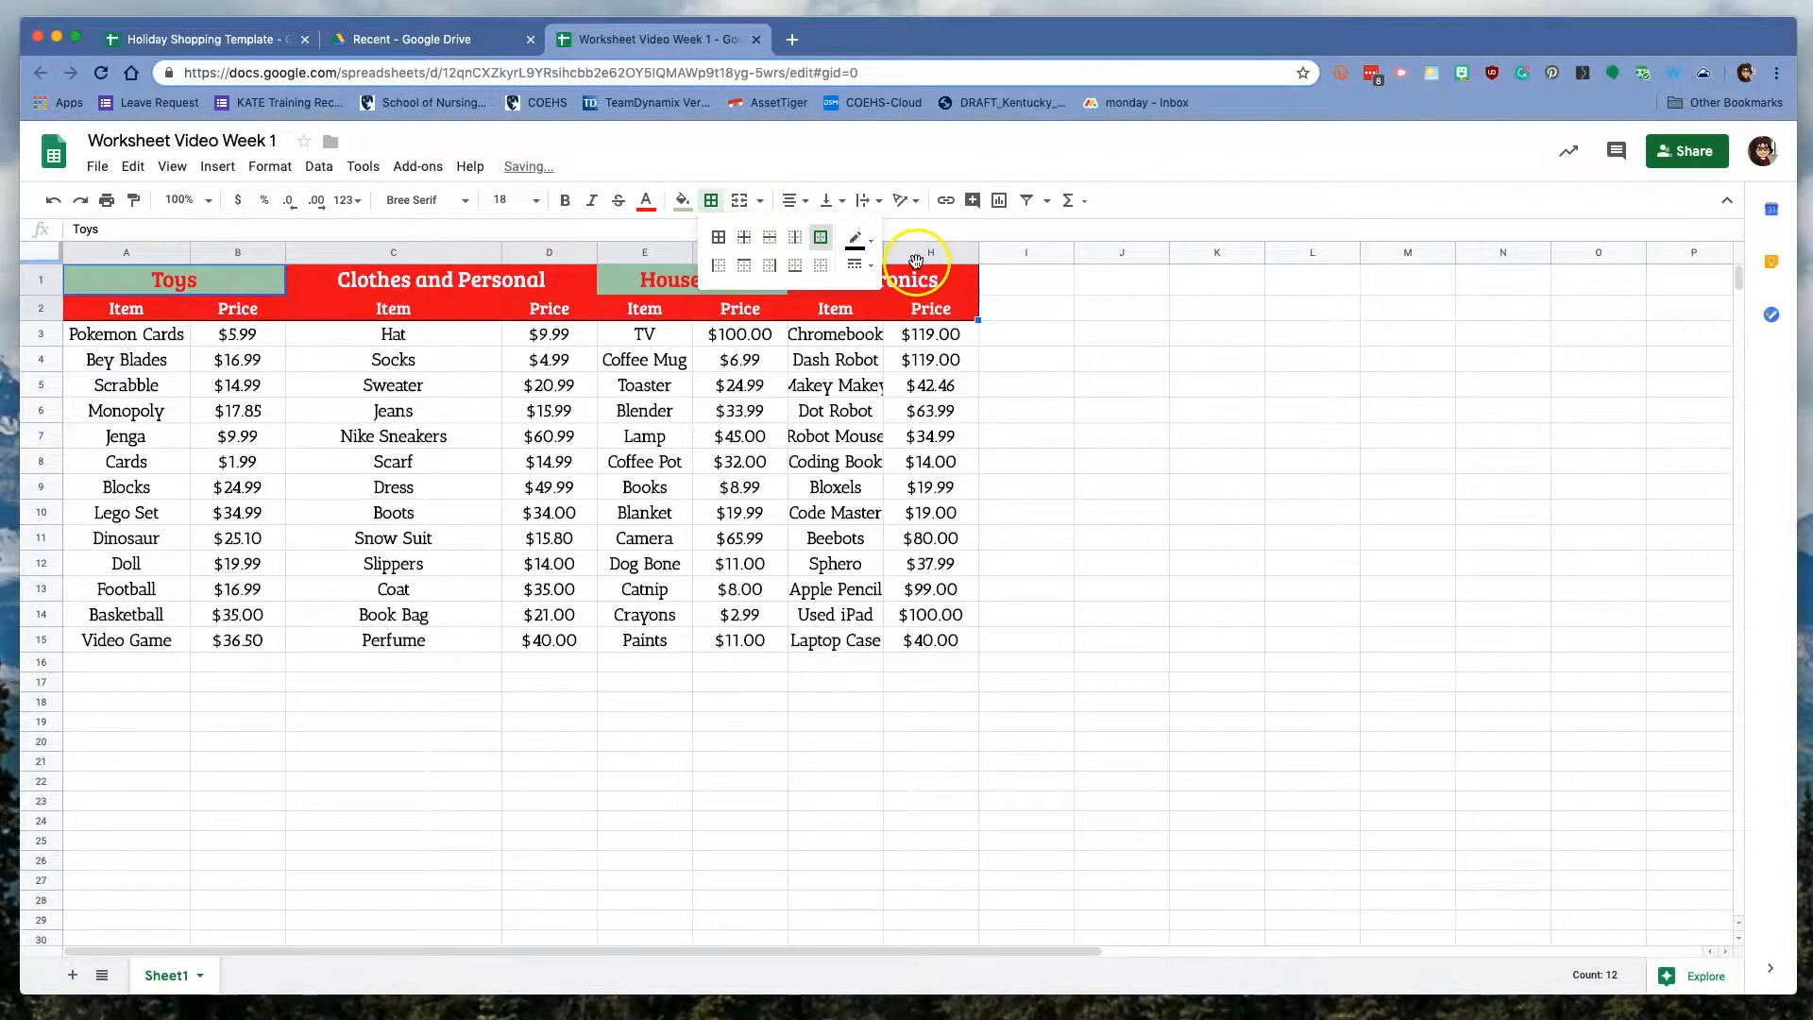
Set the header rows' outer border to the thickest solid line style, keeping its color black
{"action": "left_click", "coordinate": [870, 242]}
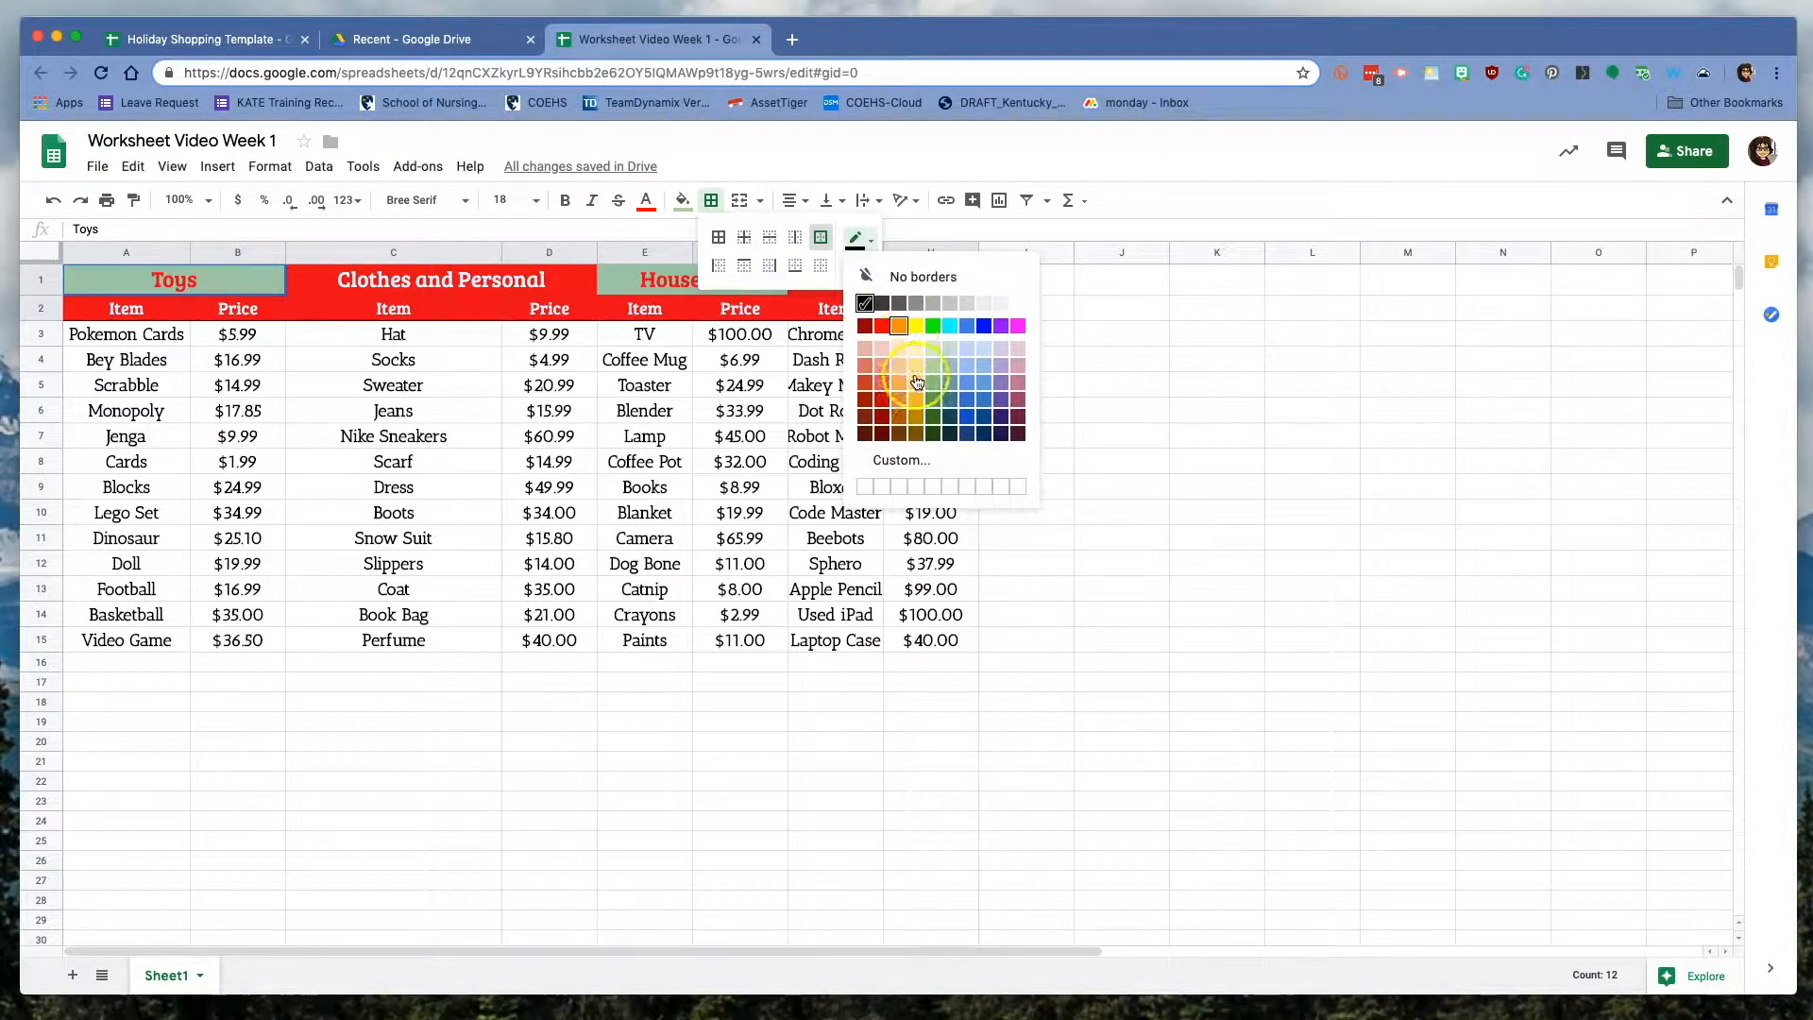
{"action": "left_click", "coordinate": [914, 284]}
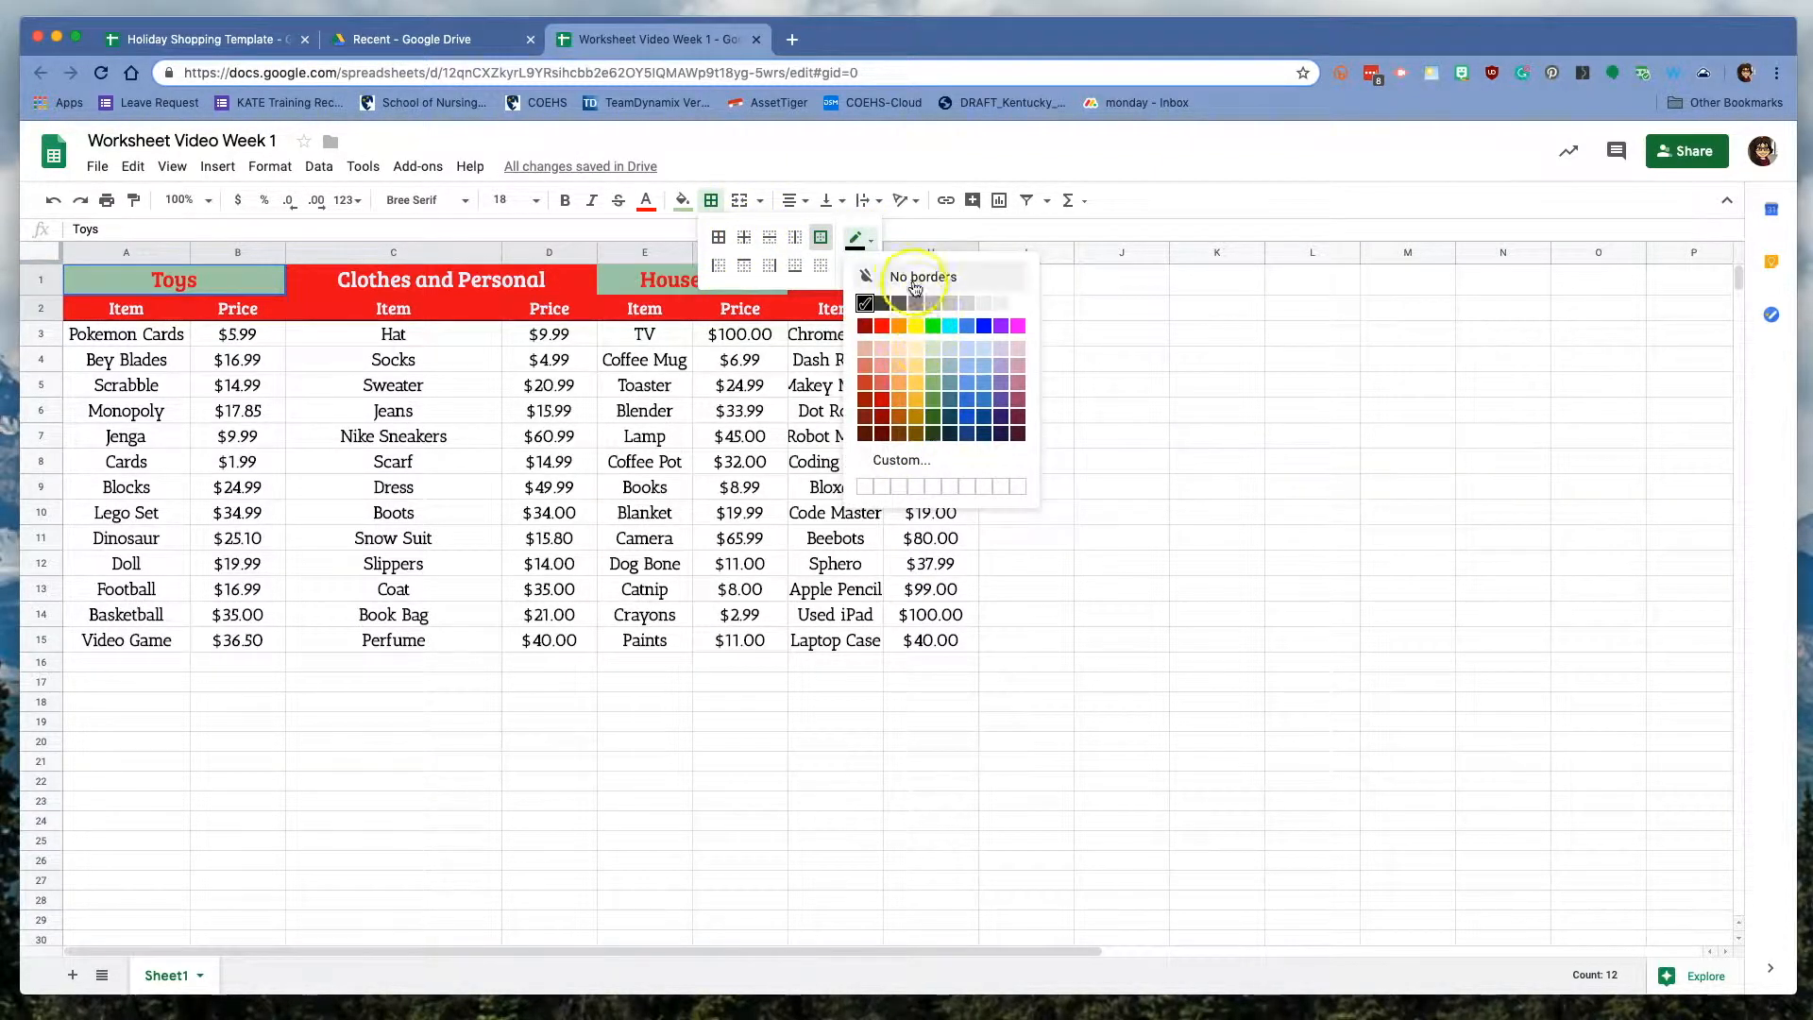
{"action": "left_click", "coordinate": [863, 238]}
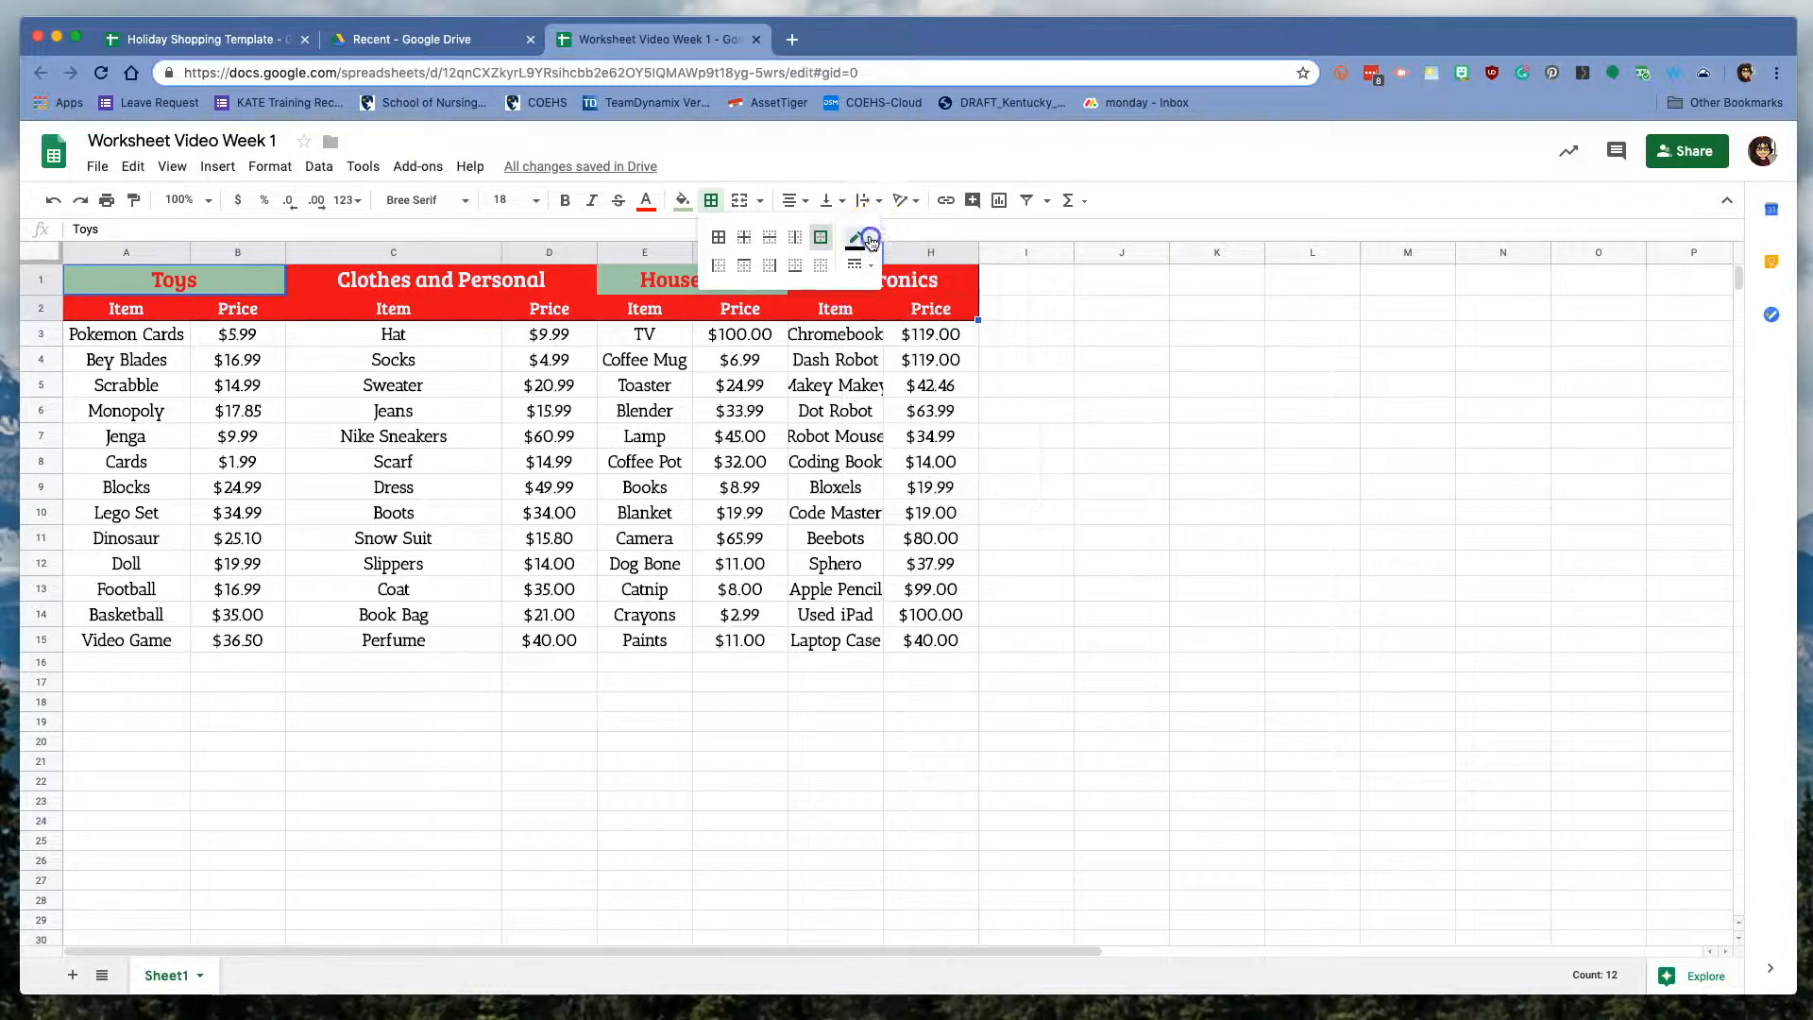
{"action": "left_click", "coordinate": [871, 267]}
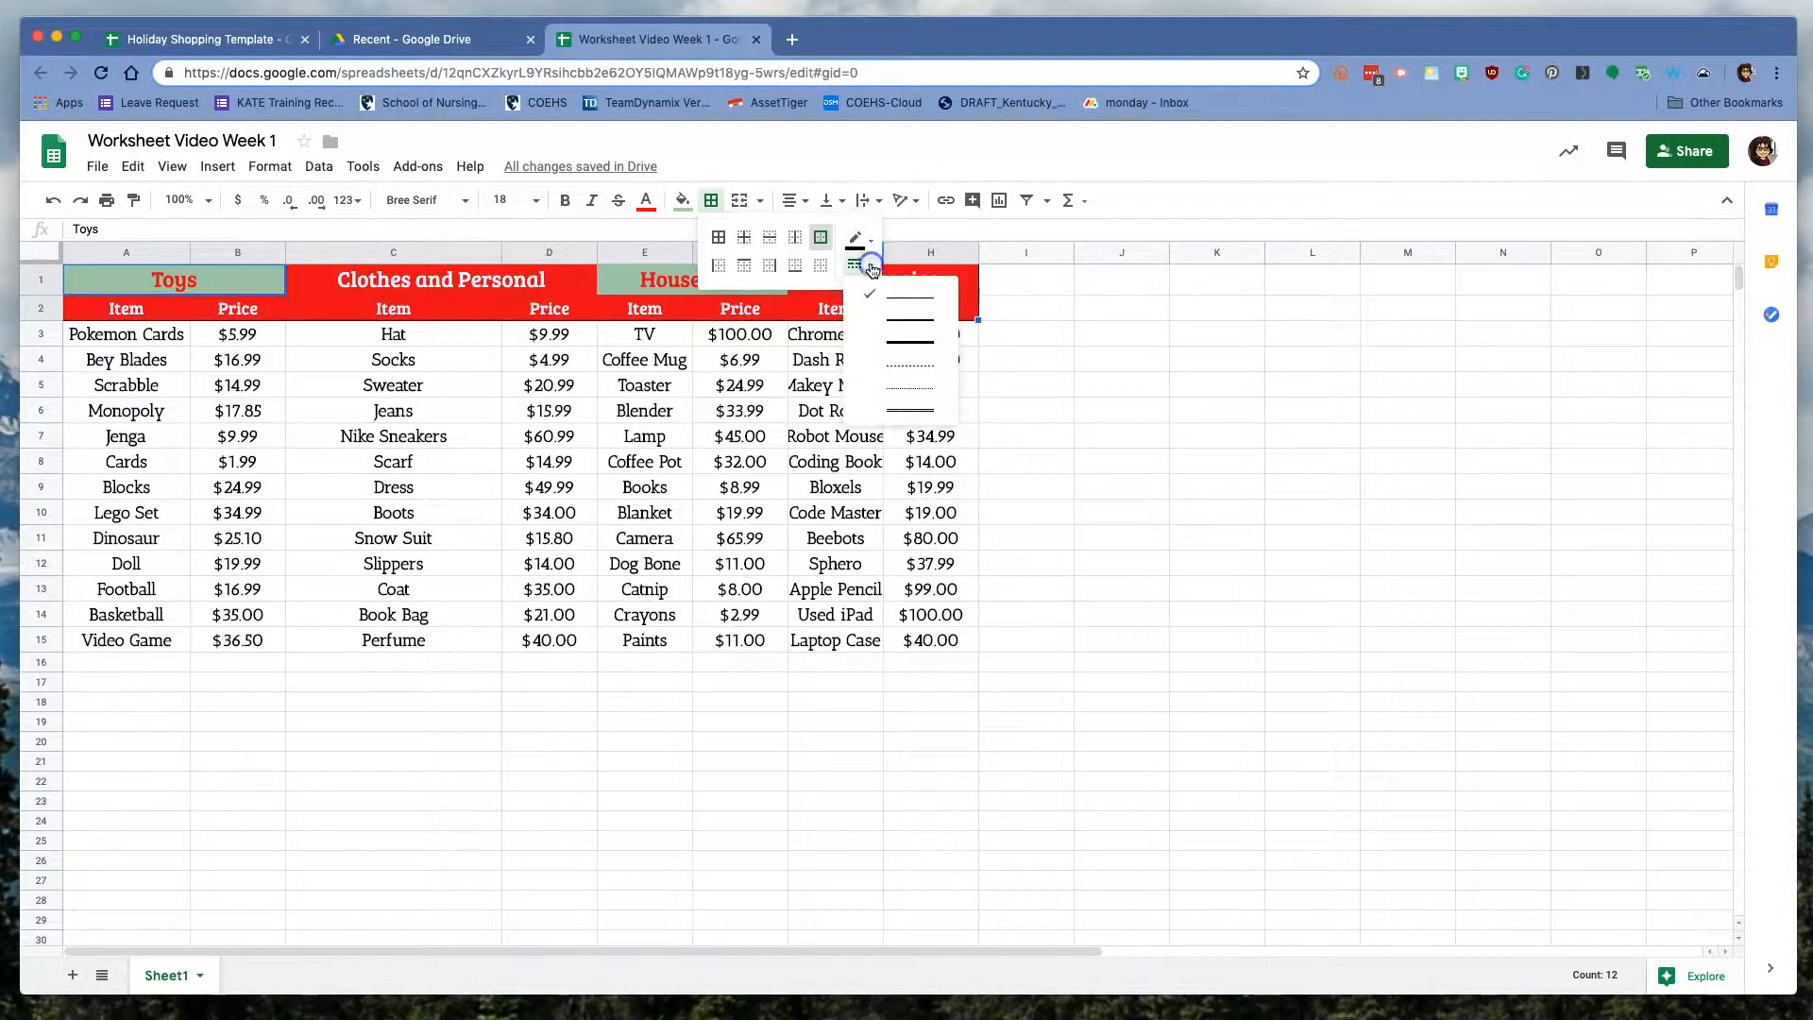
{"action": "left_click", "coordinate": [909, 339]}
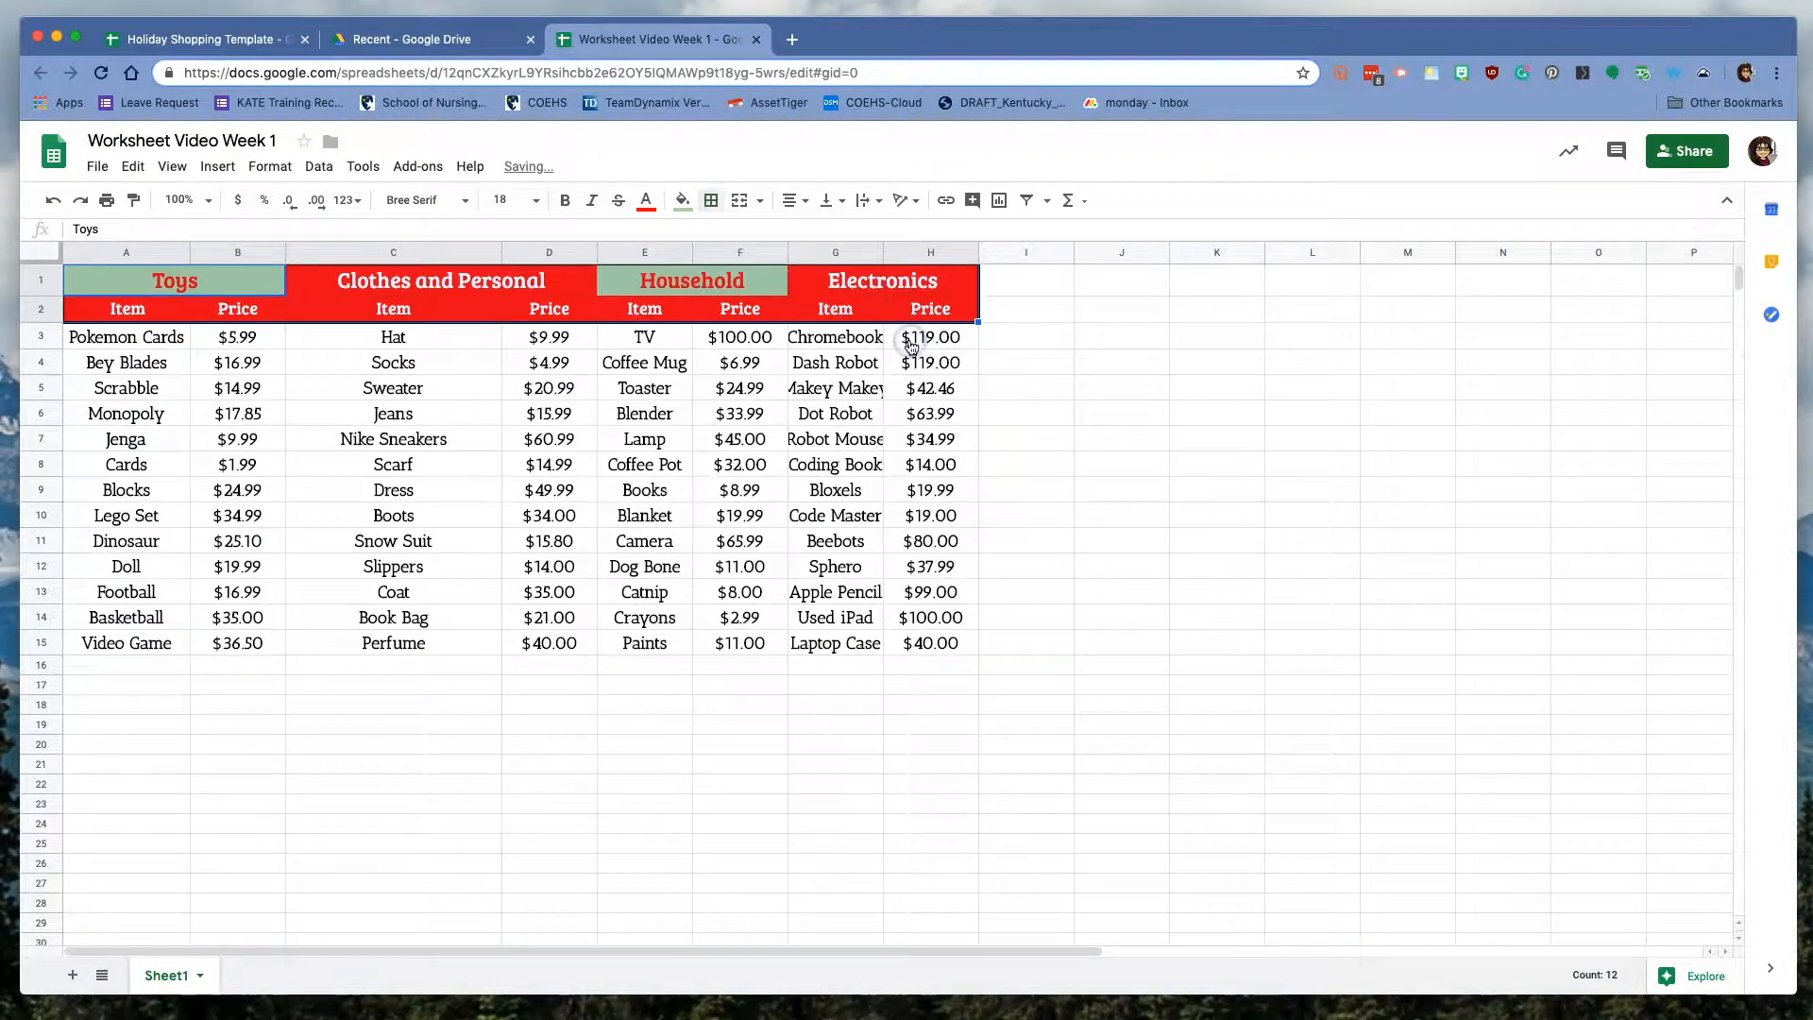
{"action": "left_click", "coordinate": [1030, 310]}
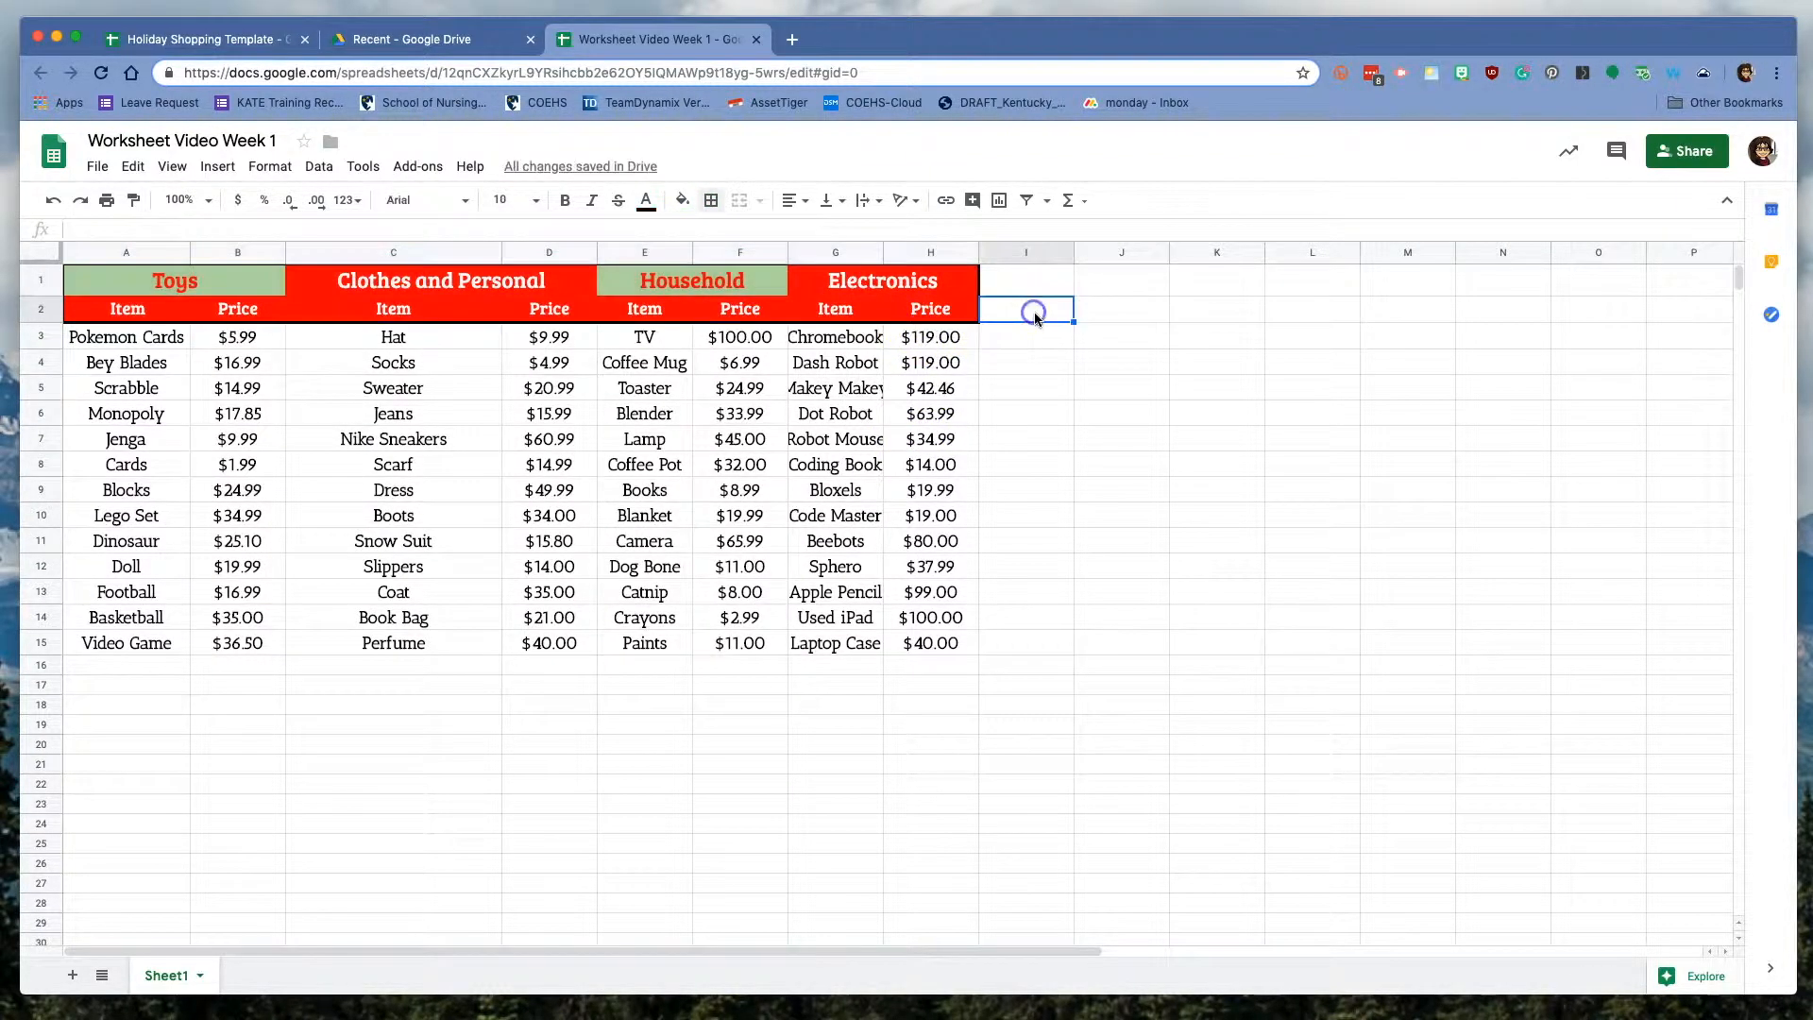
{"action": "left_click", "coordinate": [1141, 448]}
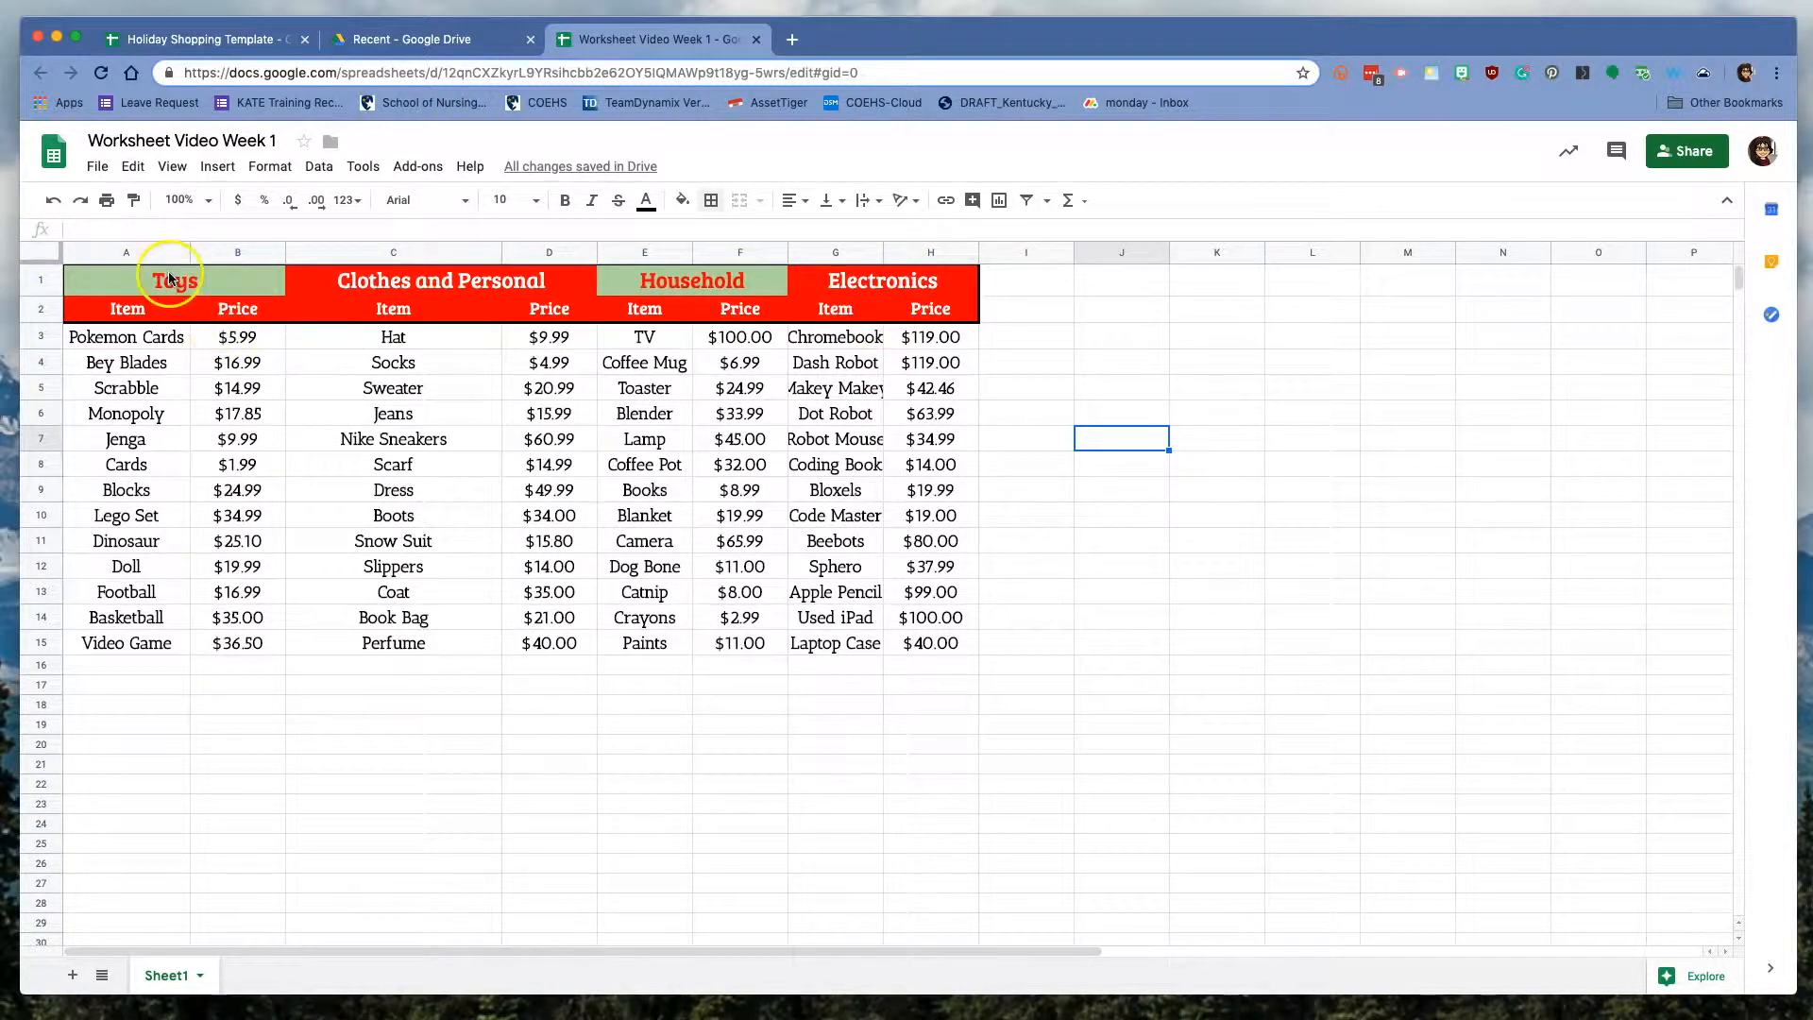
Apply all borders to the header rows A1:H2 and set them to the medium solid line style
{"action": "left_click_drag", "start_coordinate": [151, 283], "coordinate": [916, 288]}
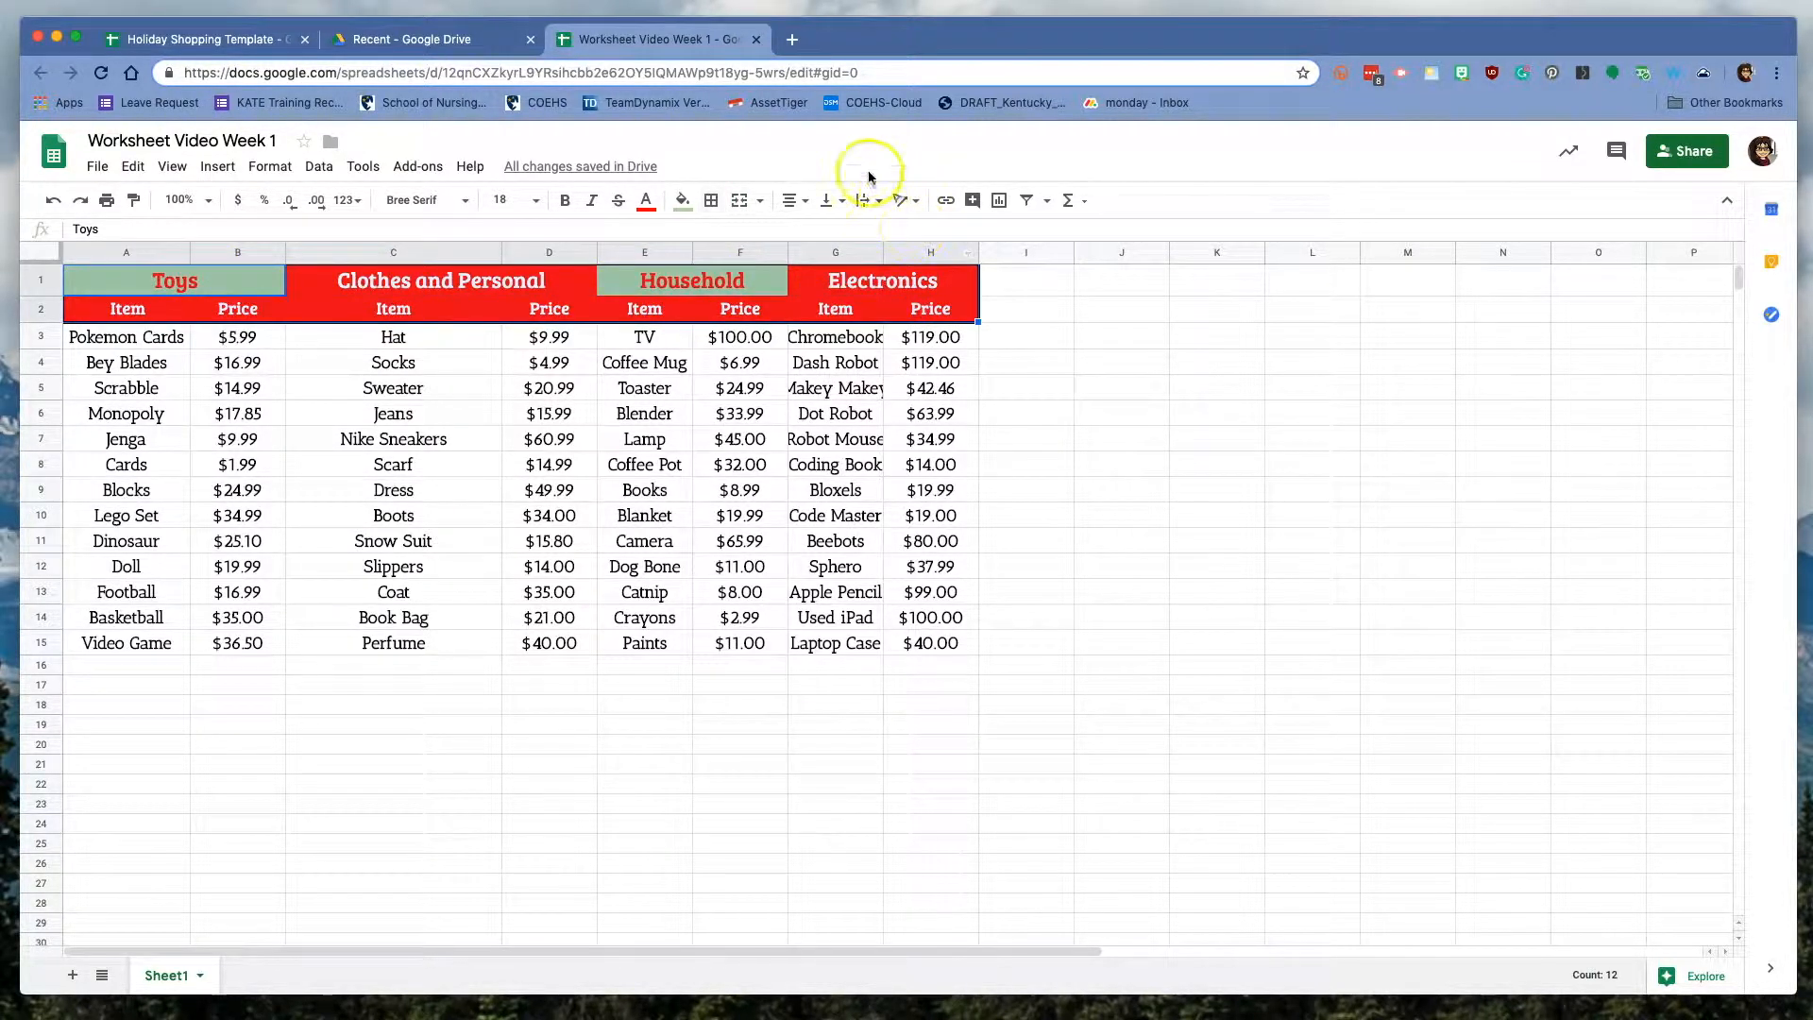
{"action": "left_click", "coordinate": [712, 202]}
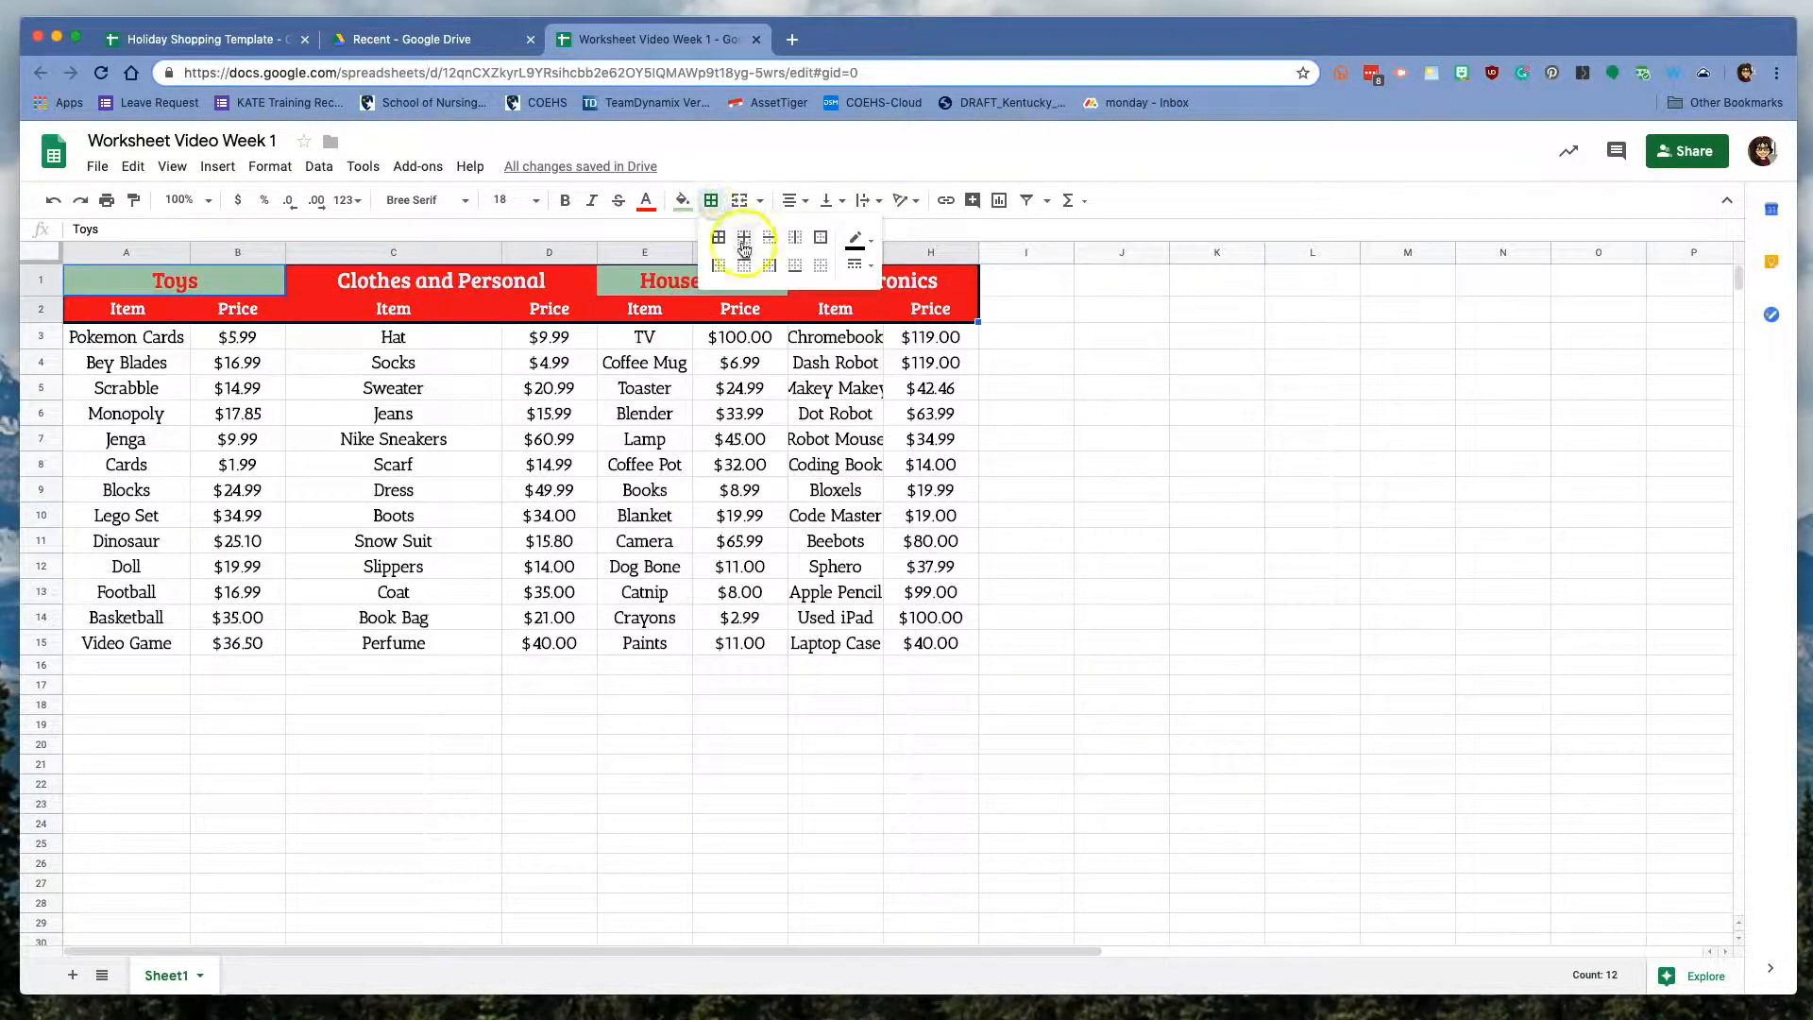
{"action": "left_click", "coordinate": [719, 238]}
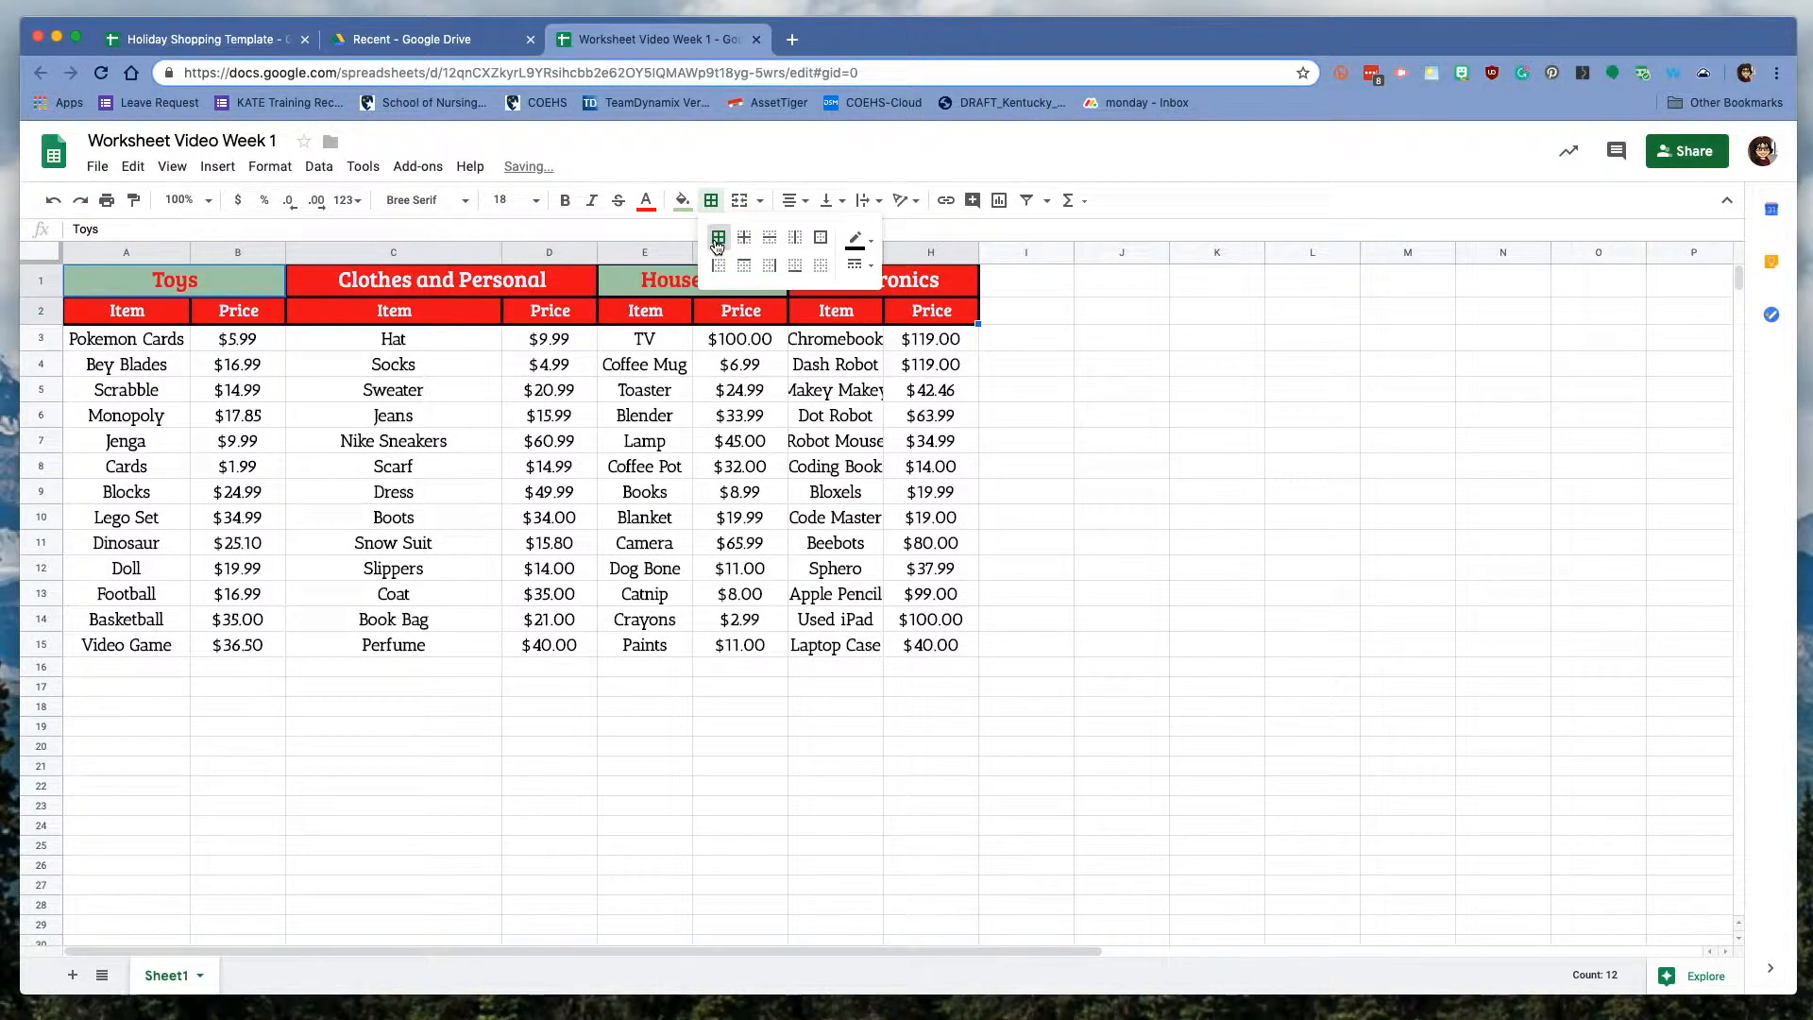
{"action": "left_click", "coordinate": [857, 265]}
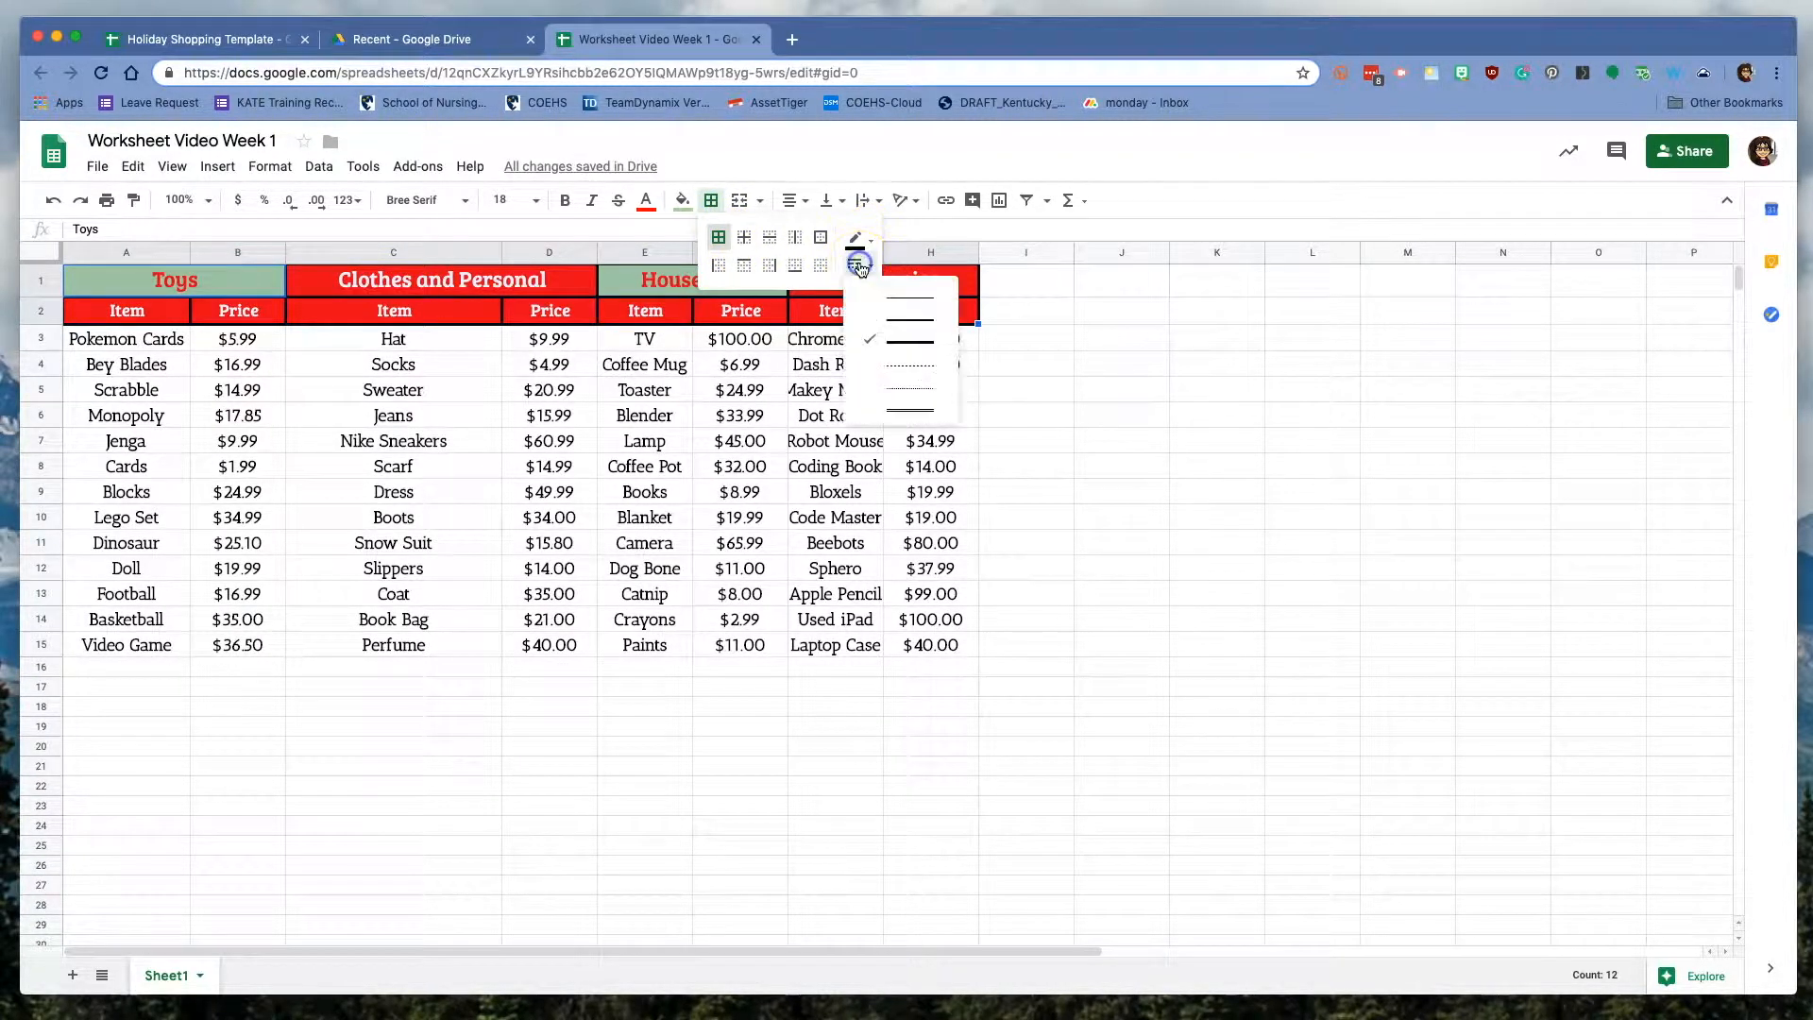
{"action": "left_click", "coordinate": [908, 322]}
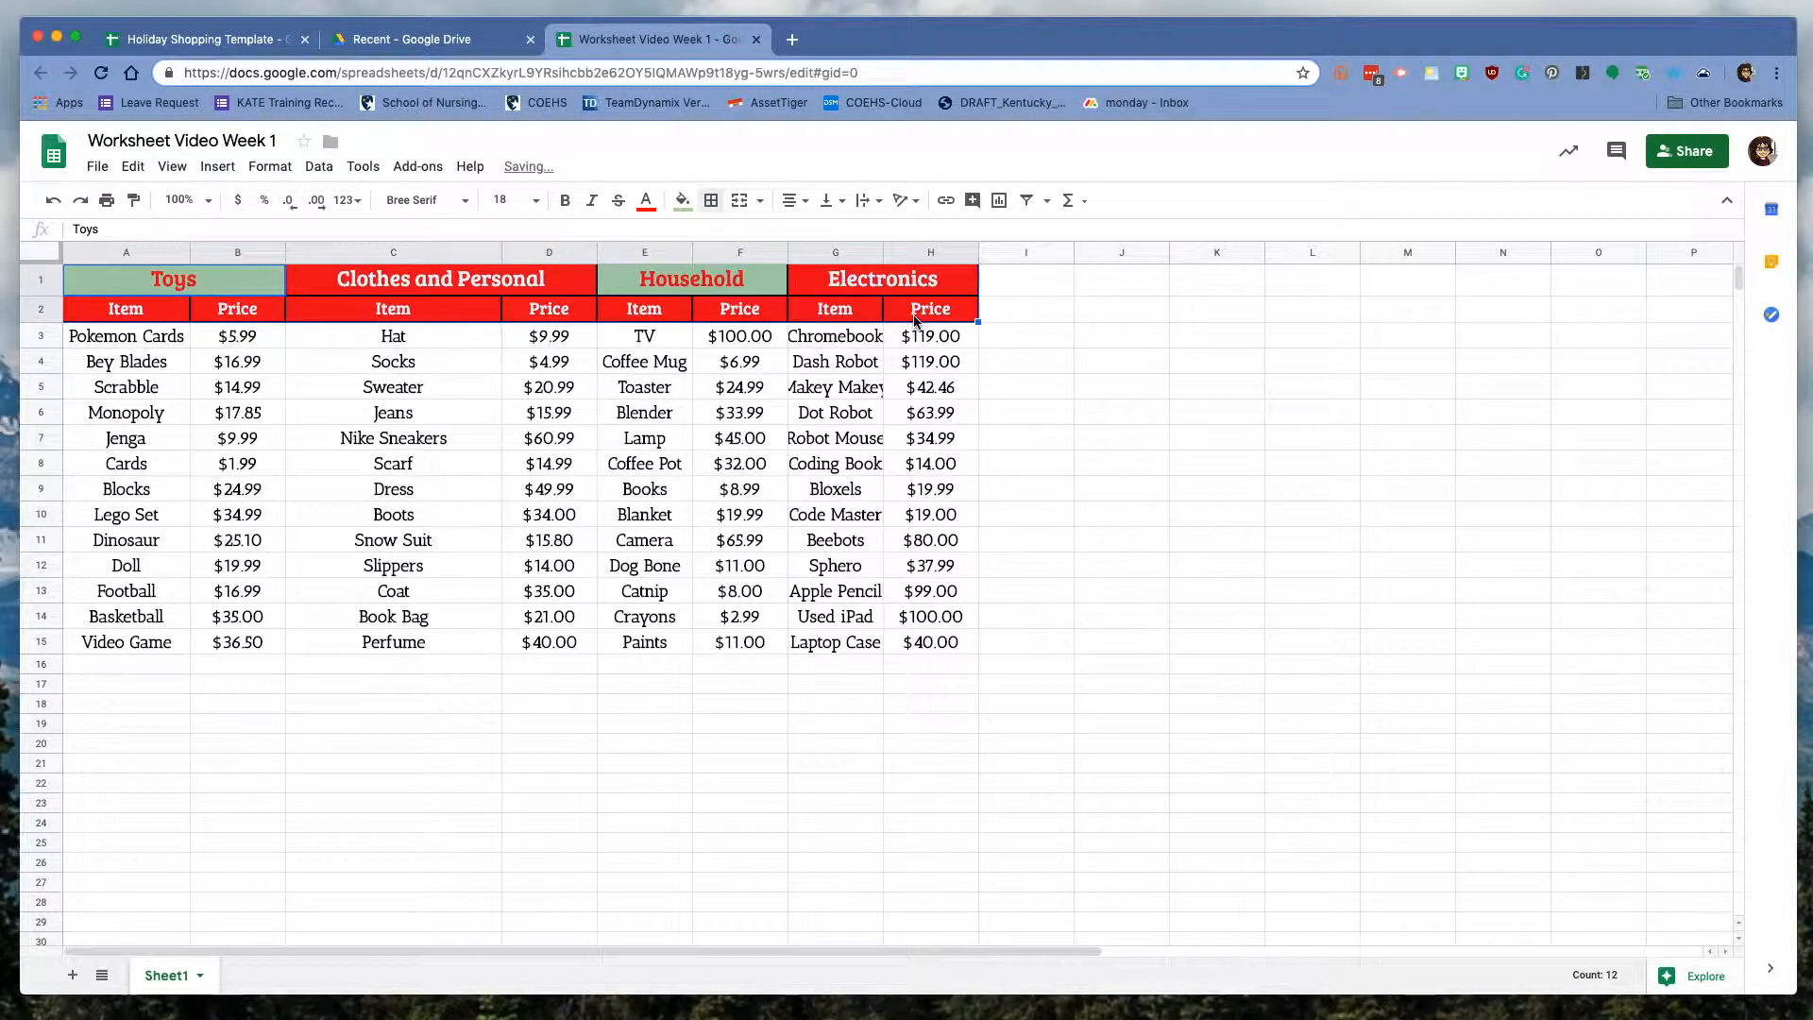
{"action": "left_click", "coordinate": [1039, 311]}
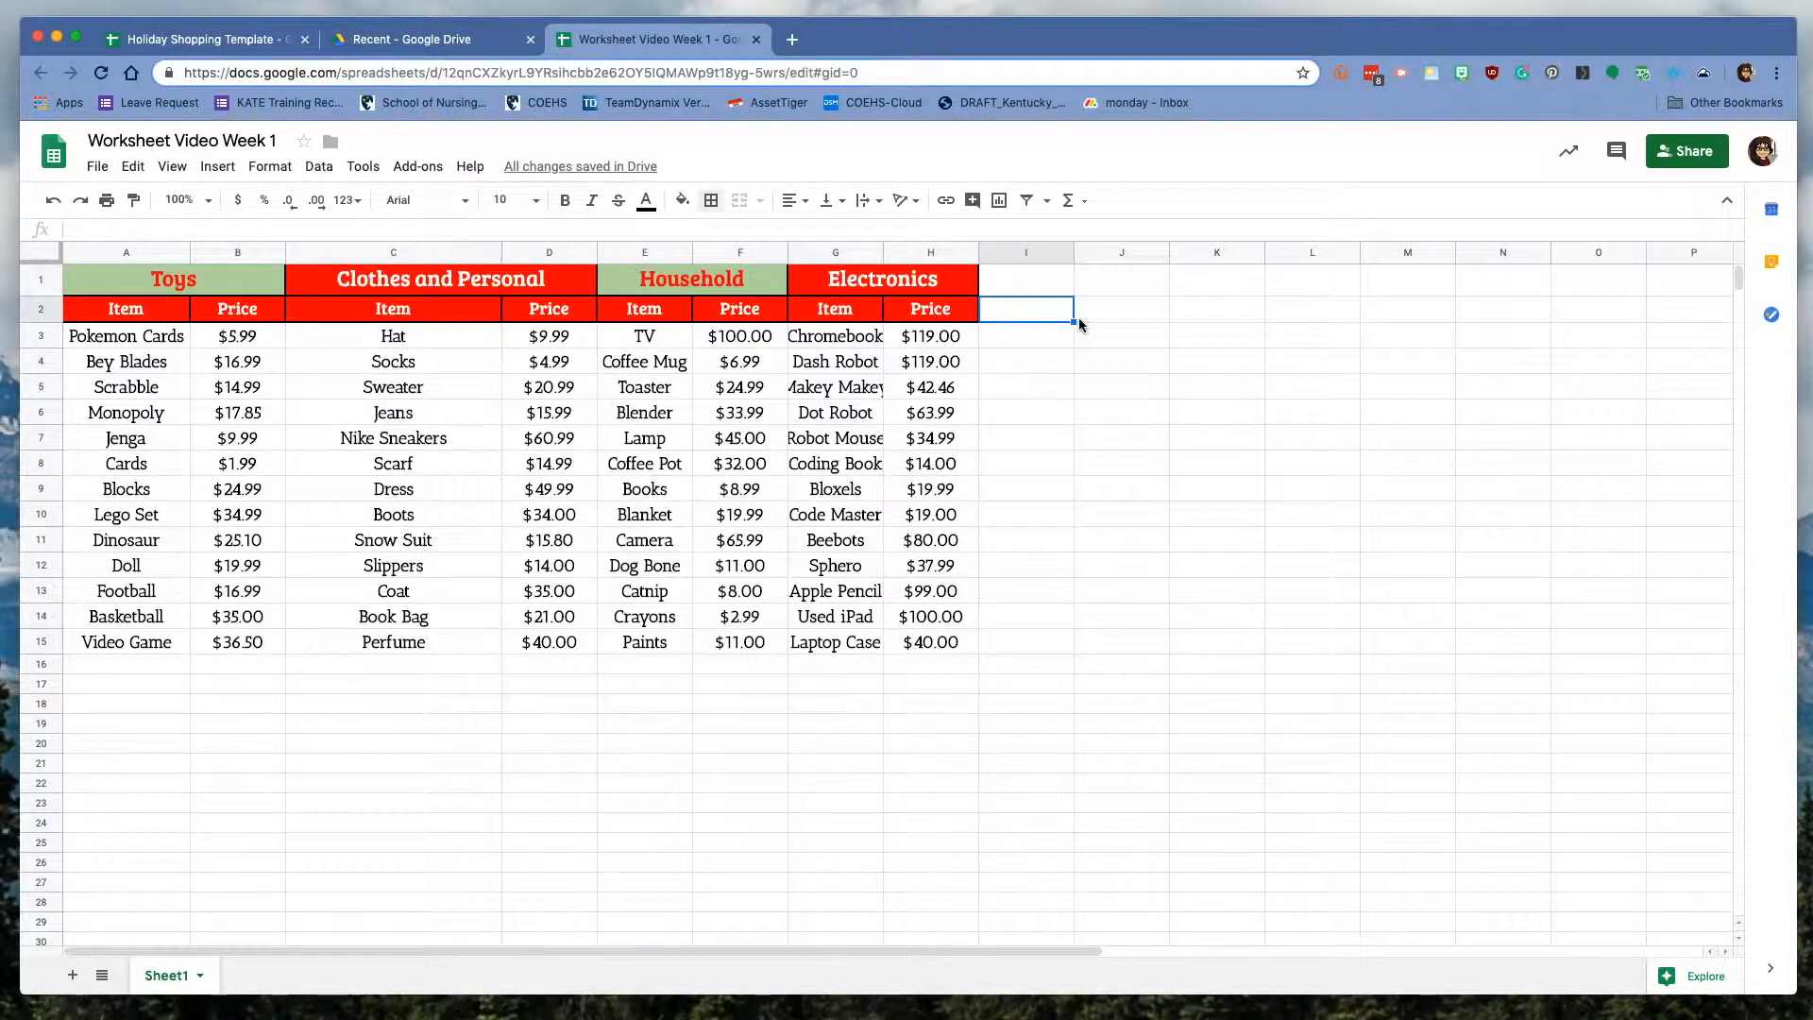
Apply all borders to the item and price cells in A3:H15
{"action": "left_click_drag", "start_coordinate": [125, 336], "coordinate": [935, 638]}
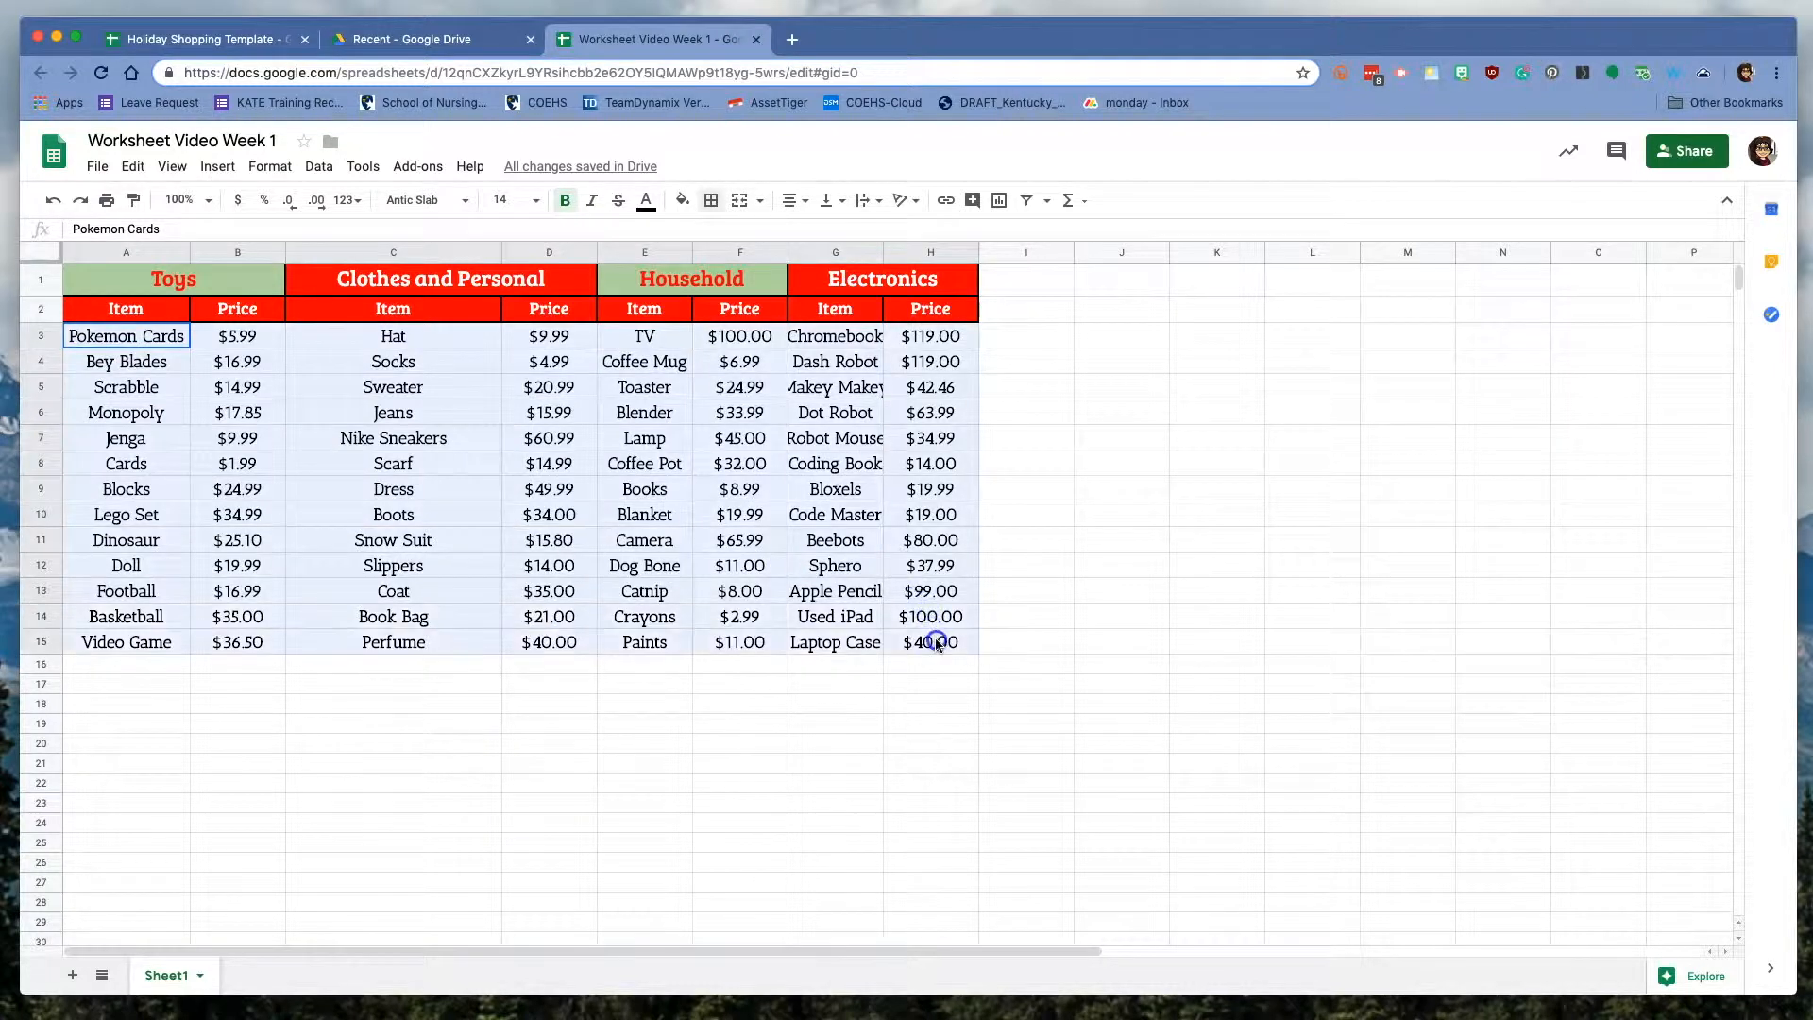
{"action": "left_click", "coordinate": [711, 201]}
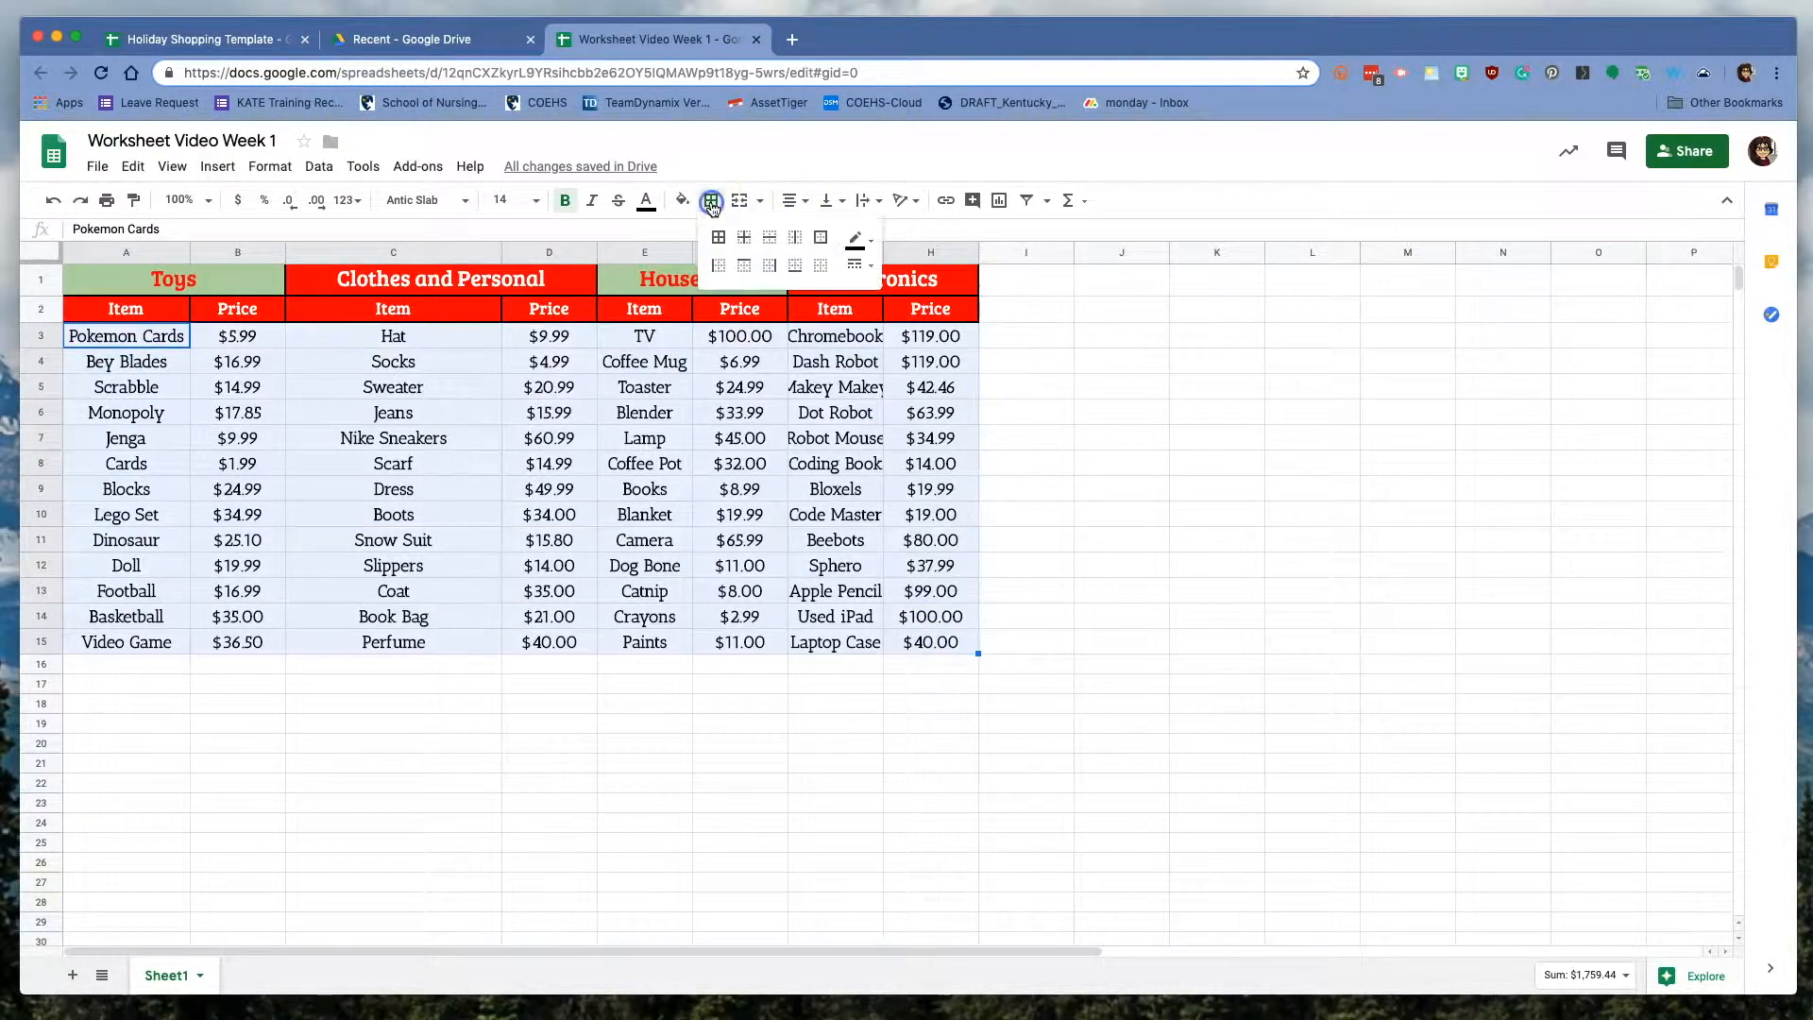
{"action": "left_click", "coordinate": [720, 239]}
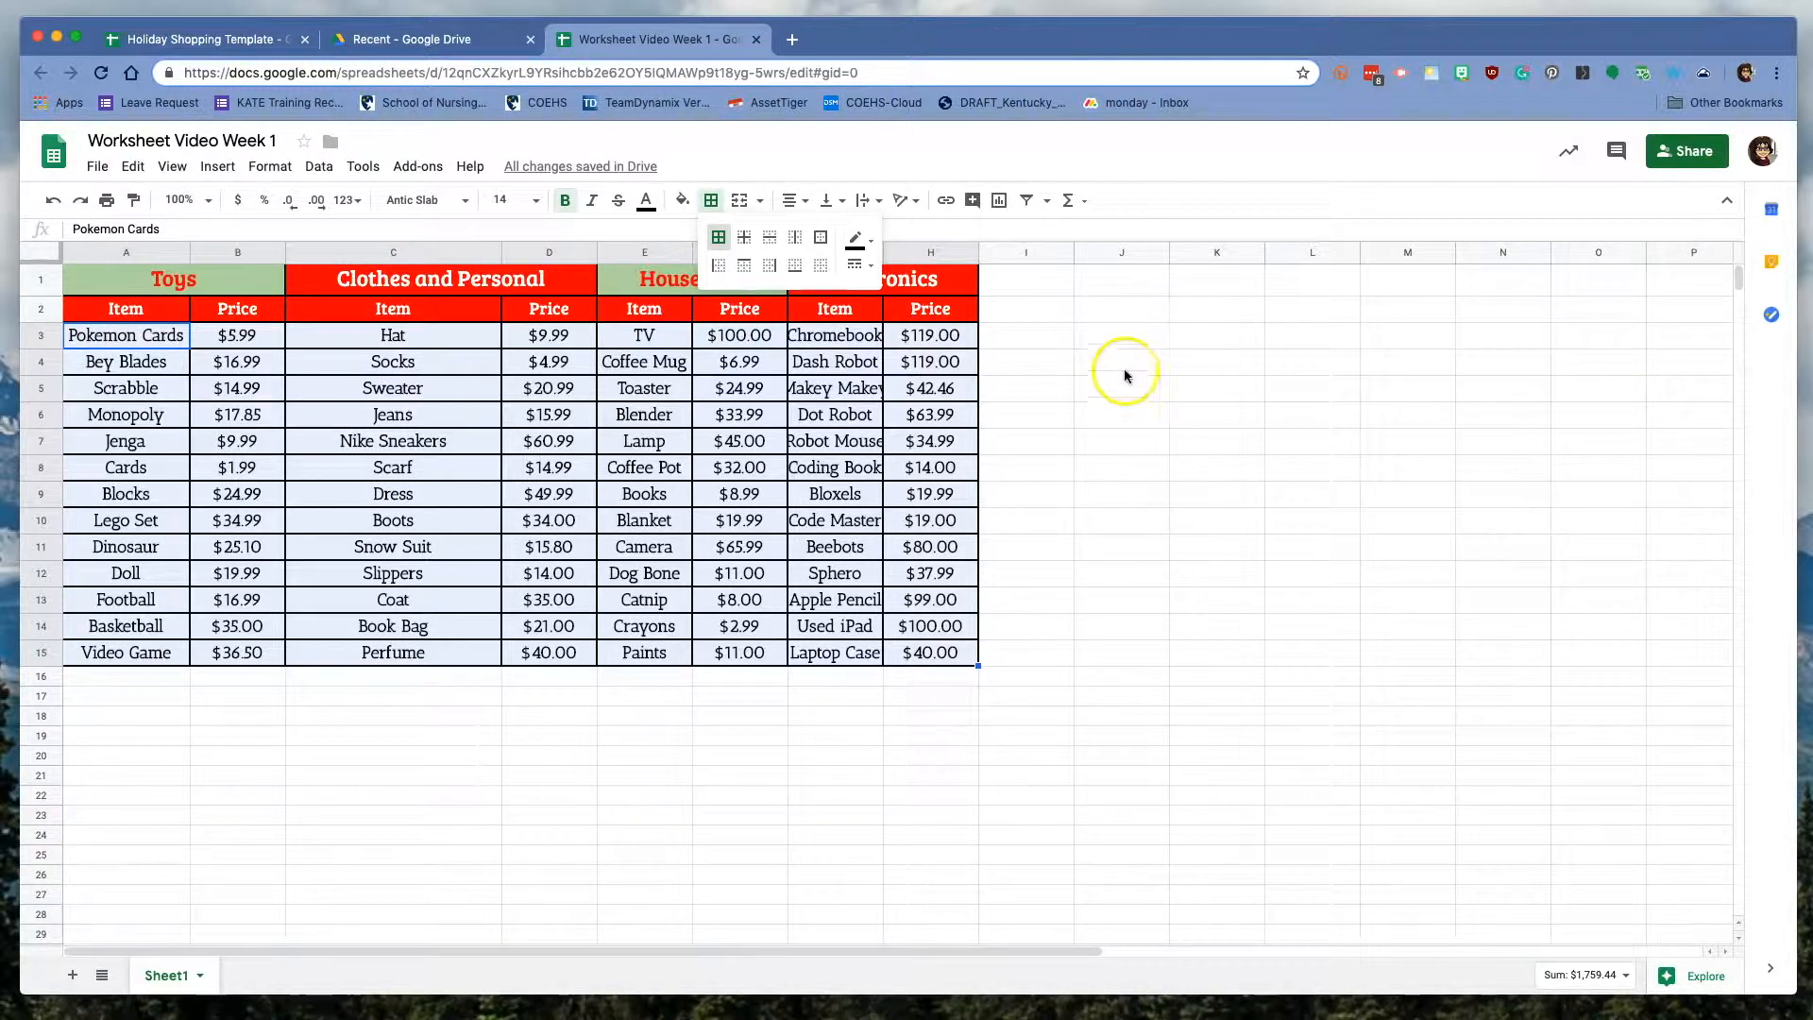
{"action": "left_click", "coordinate": [1124, 370]}
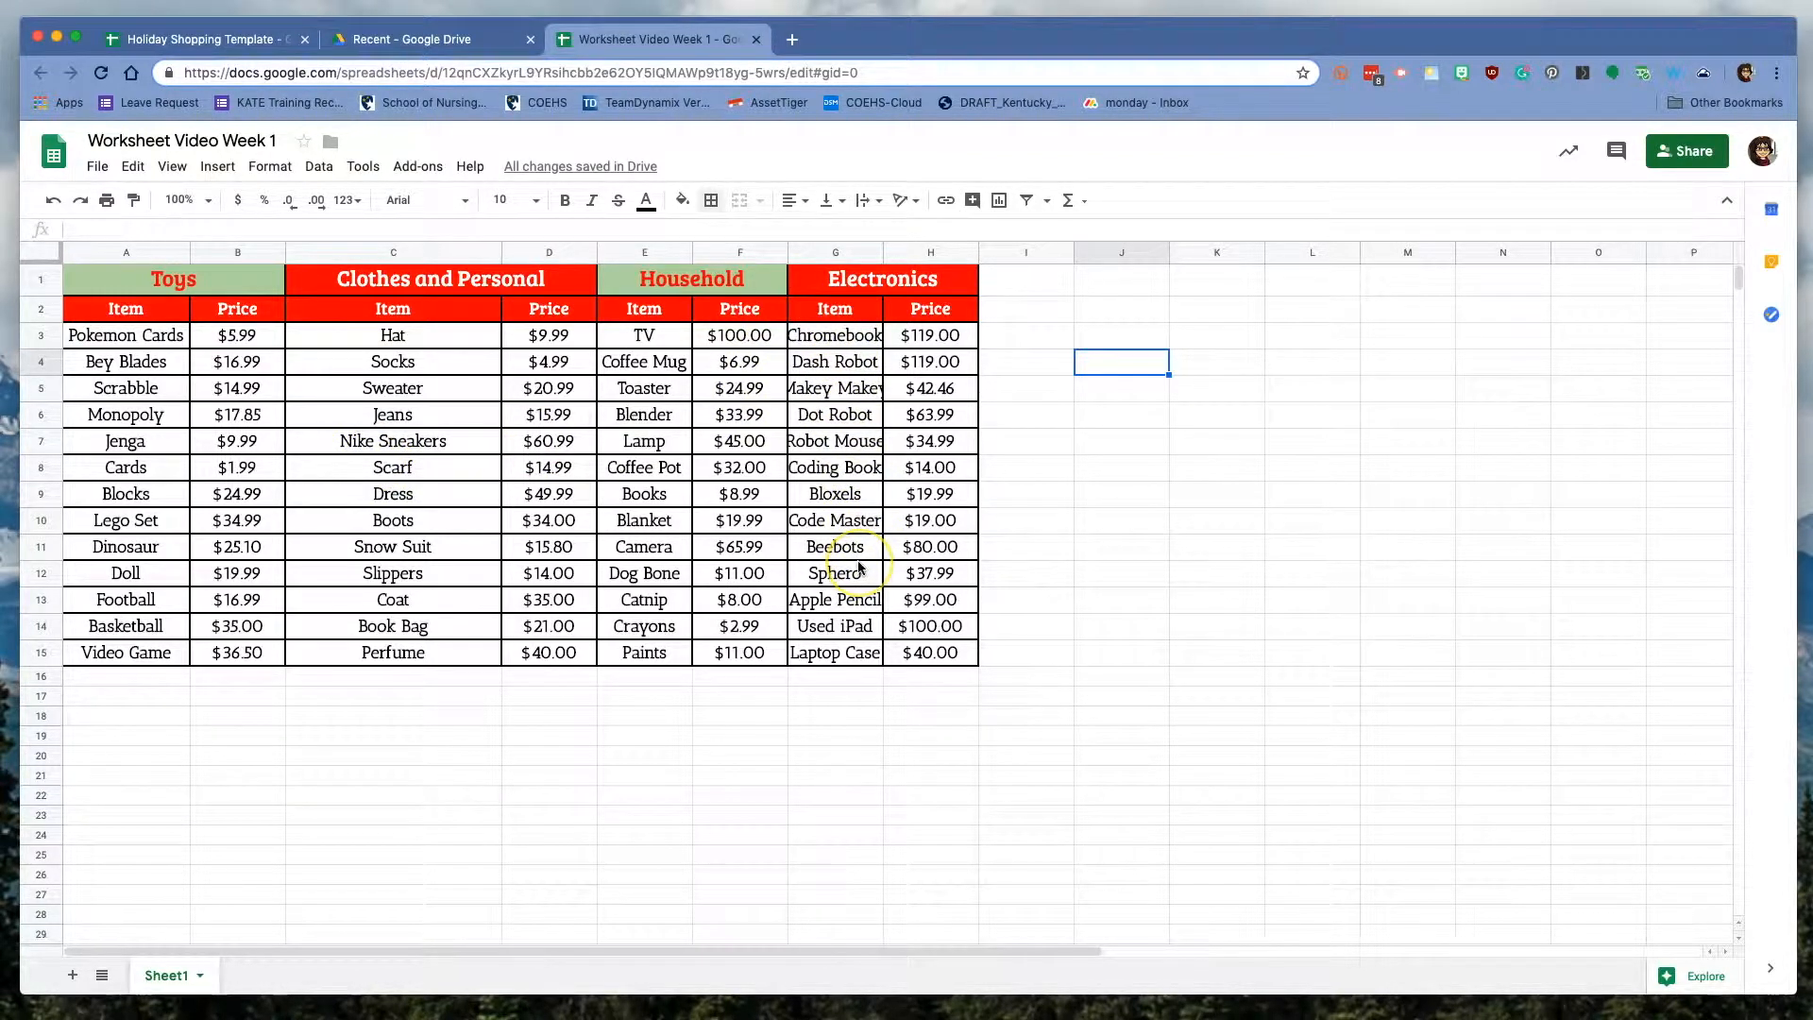
Auto-fit column G to its item names and widen column E slightly
{"action": "scroll", "coordinate": [831, 425], "scroll_direction": "right", "scroll_amount": 3}
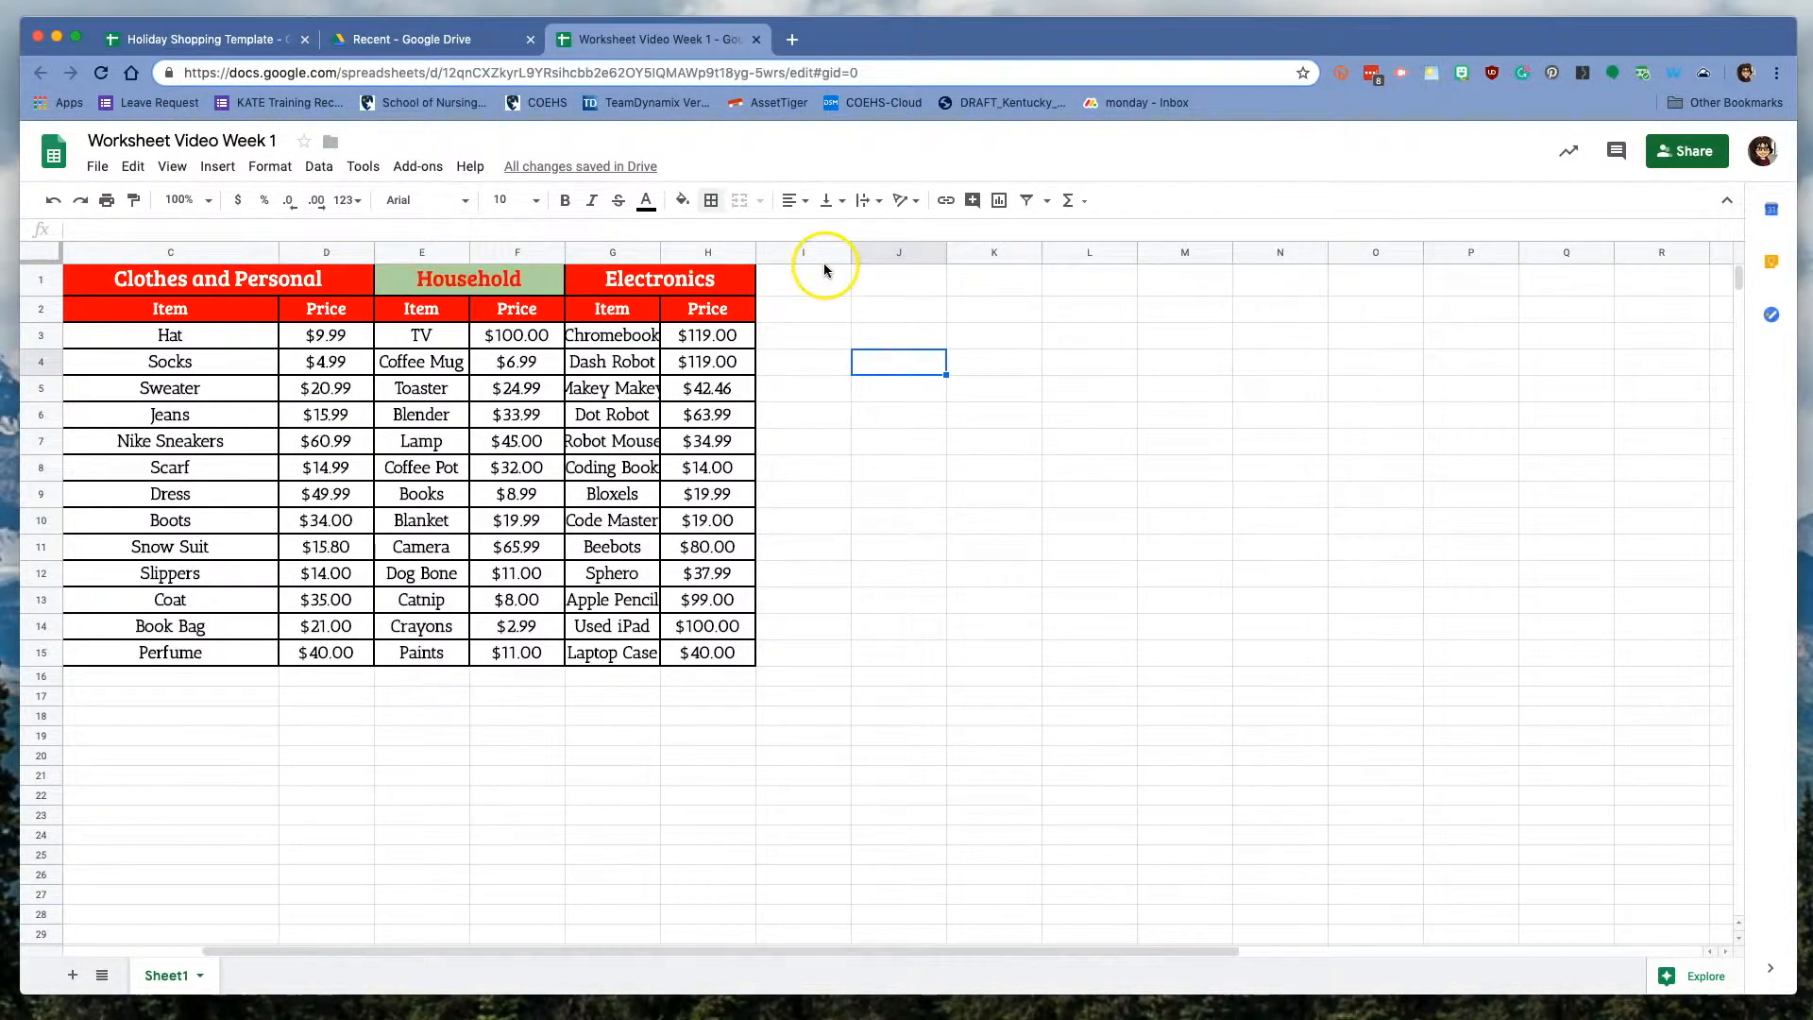
{"action": "scroll", "coordinate": [830, 263], "scroll_direction": "left", "scroll_amount": 3}
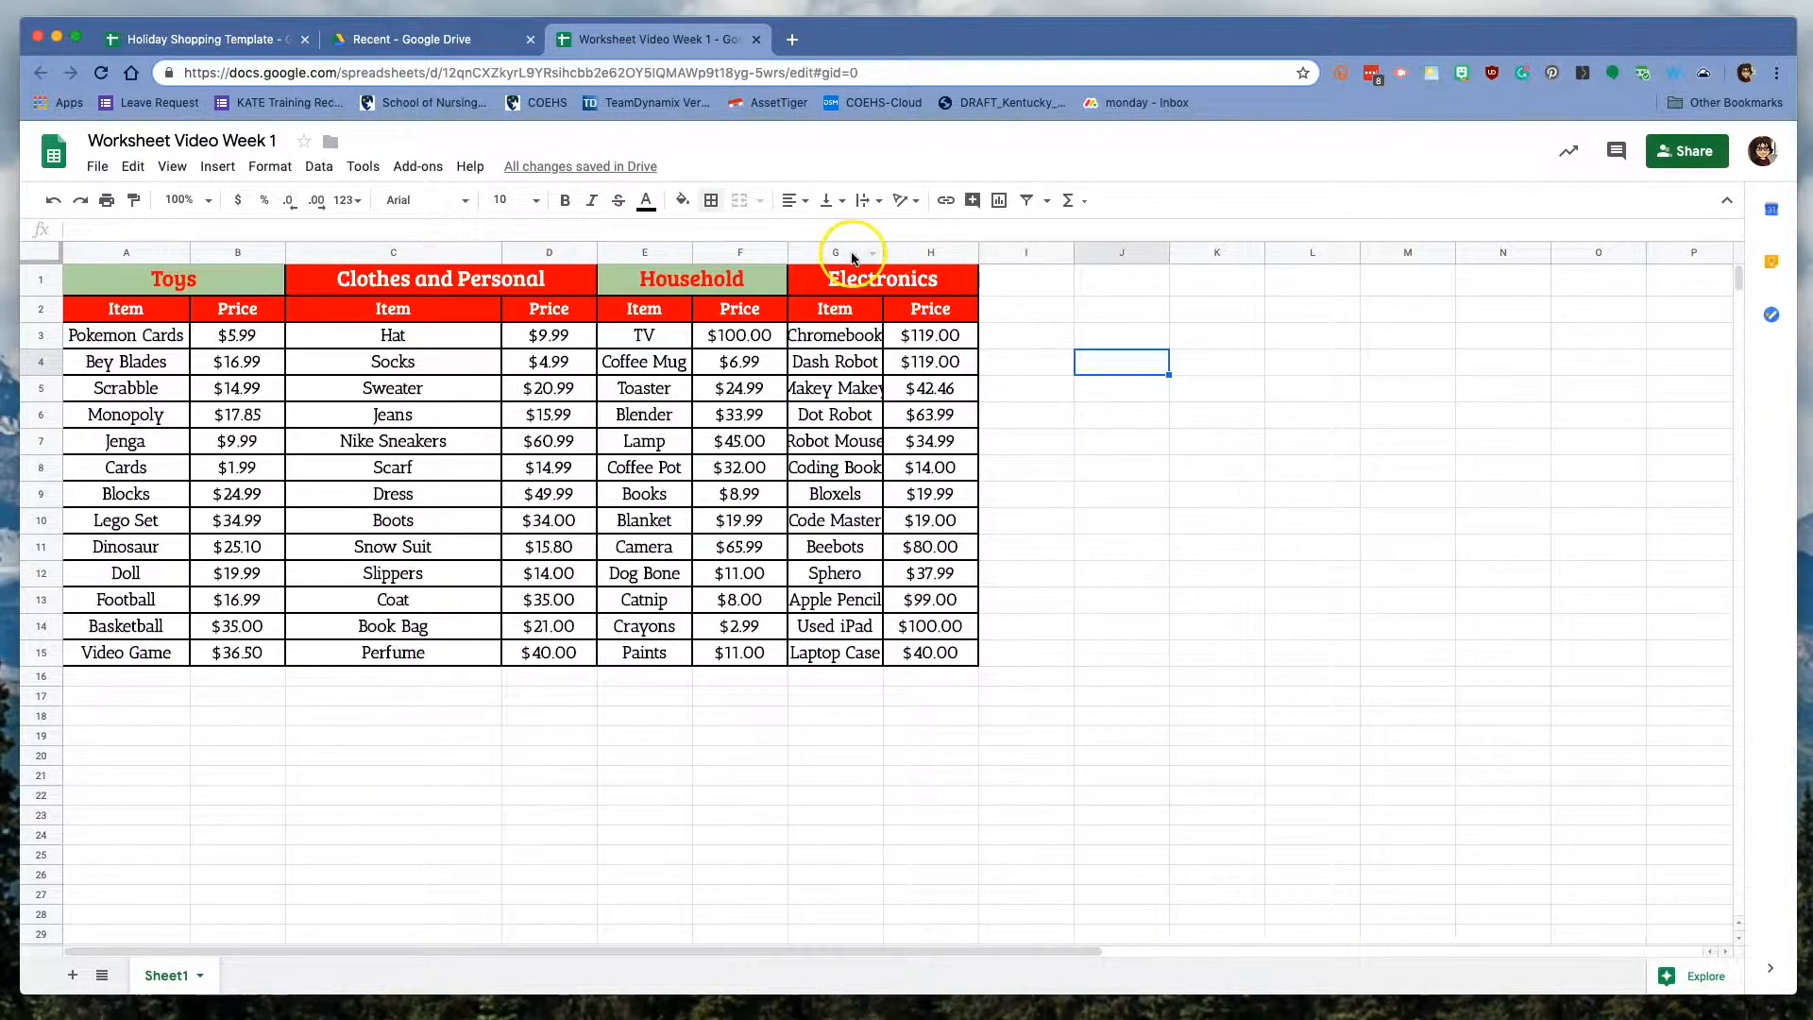
{"action": "double_click", "coordinate": [883, 254]}
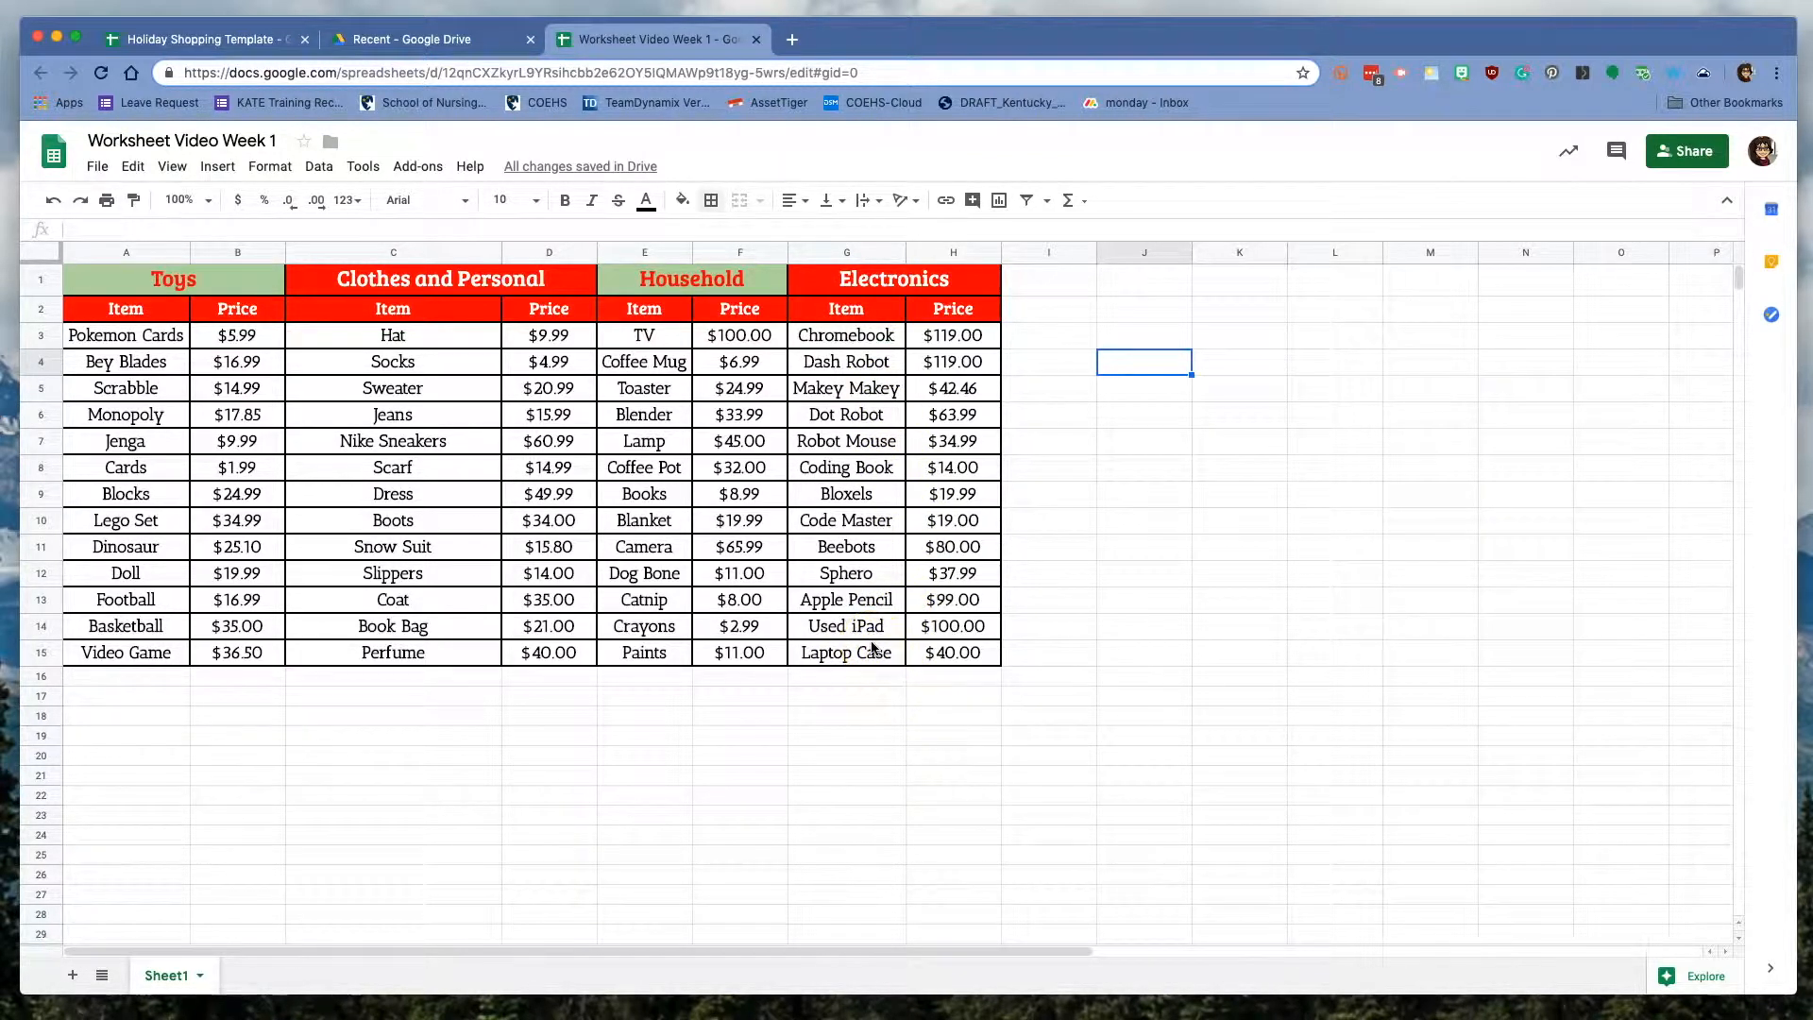
{"action": "left_click_drag", "start_coordinate": [693, 252], "coordinate": [708, 252]}
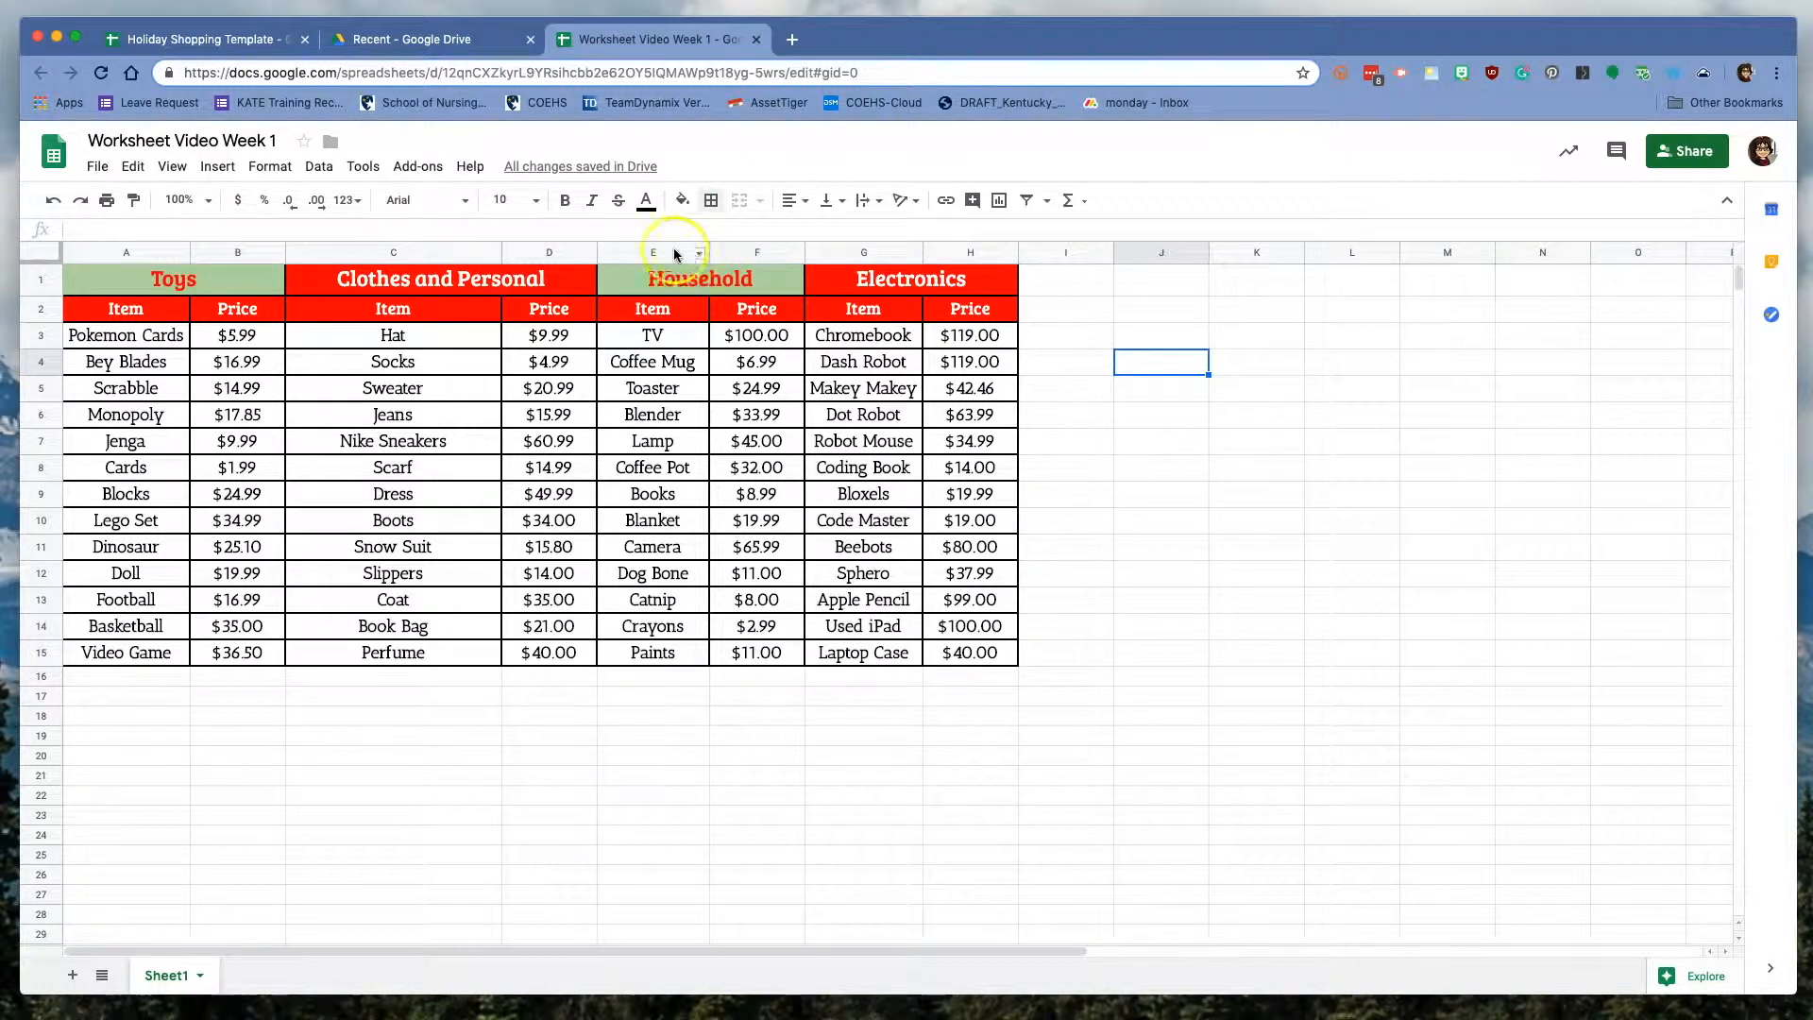
Try wrapping the text of column C at a narrower column width and undo the wrap
{"action": "left_click_drag", "start_coordinate": [501, 251], "coordinate": [391, 251]}
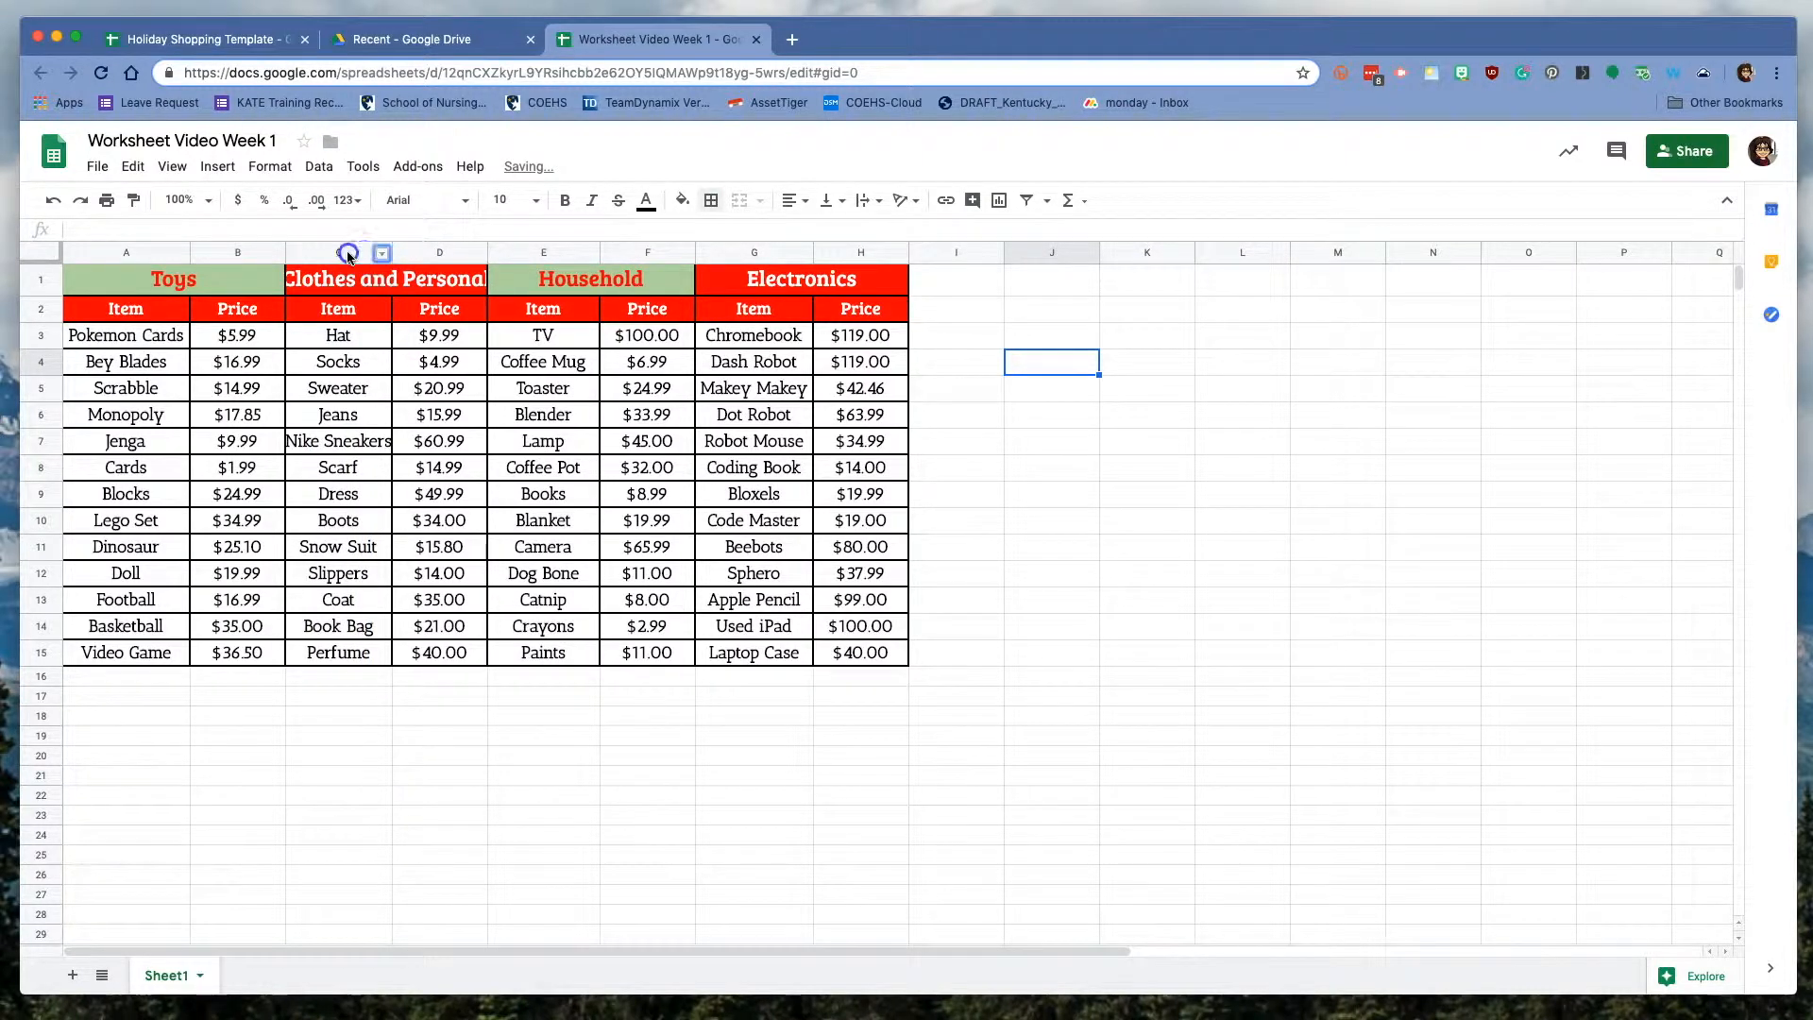
{"action": "left_click_drag", "start_coordinate": [391, 252], "coordinate": [375, 253]}
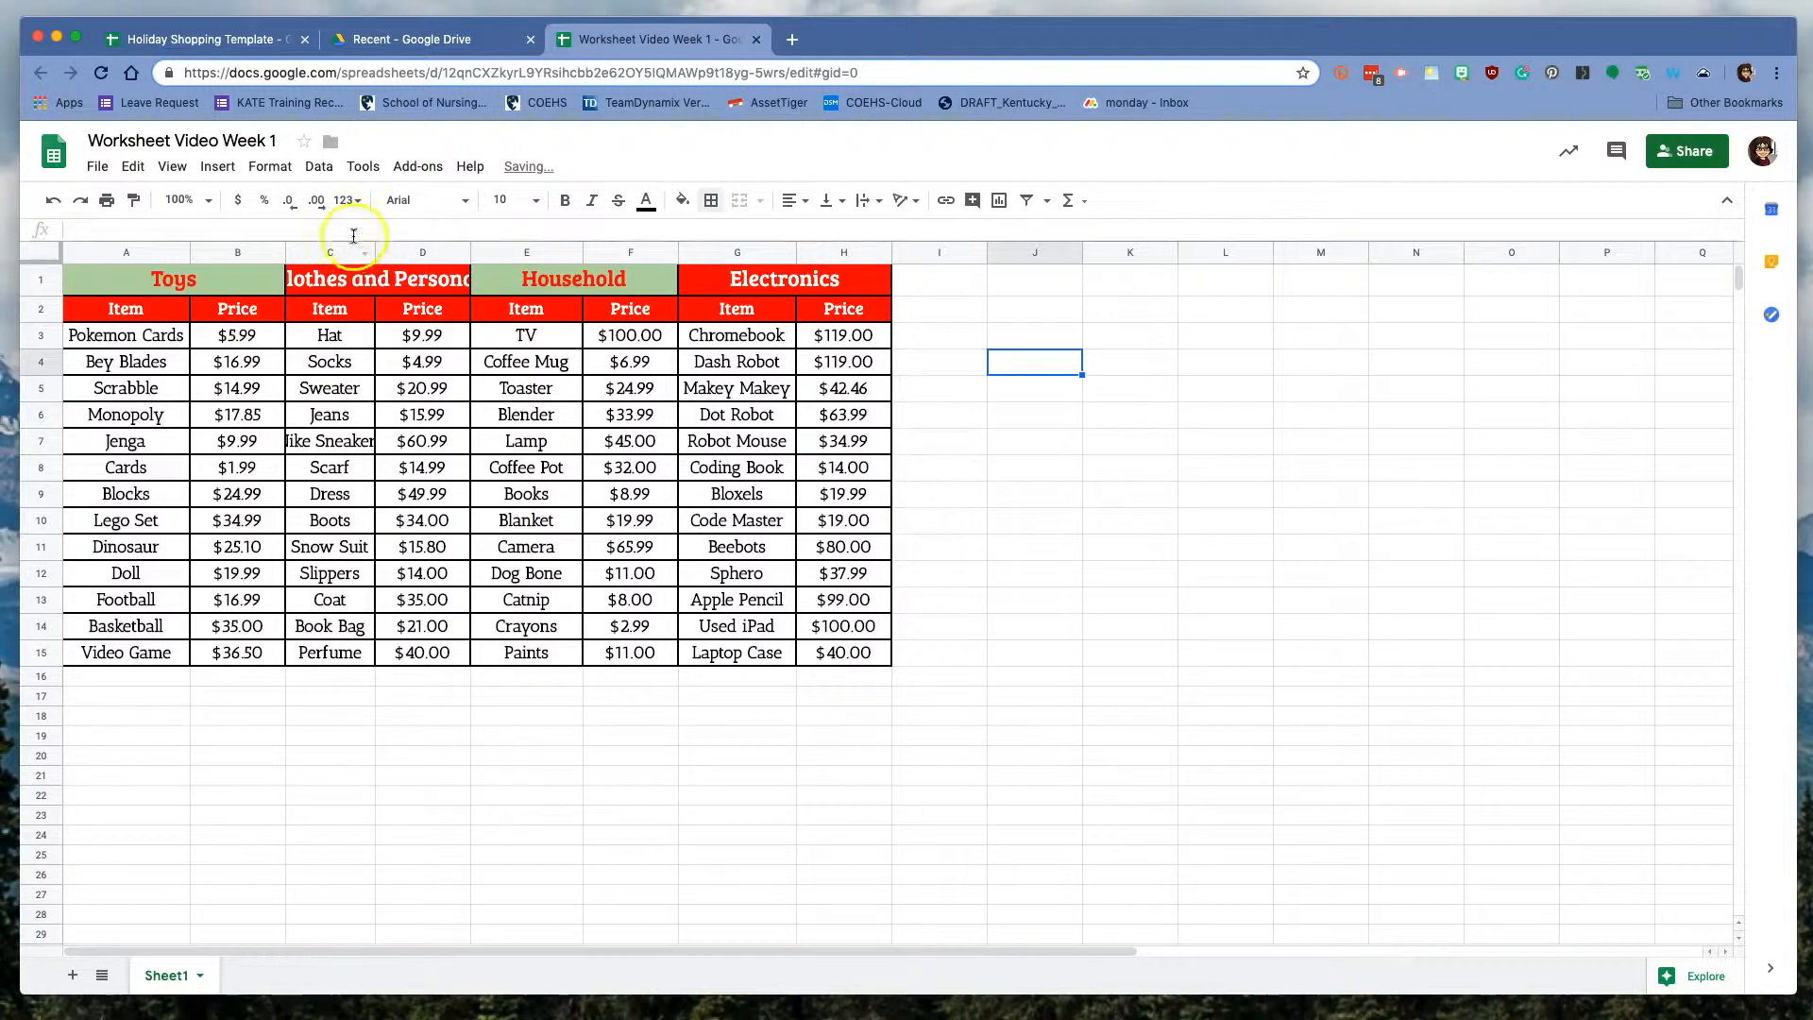
{"action": "left_click", "coordinate": [346, 252]}
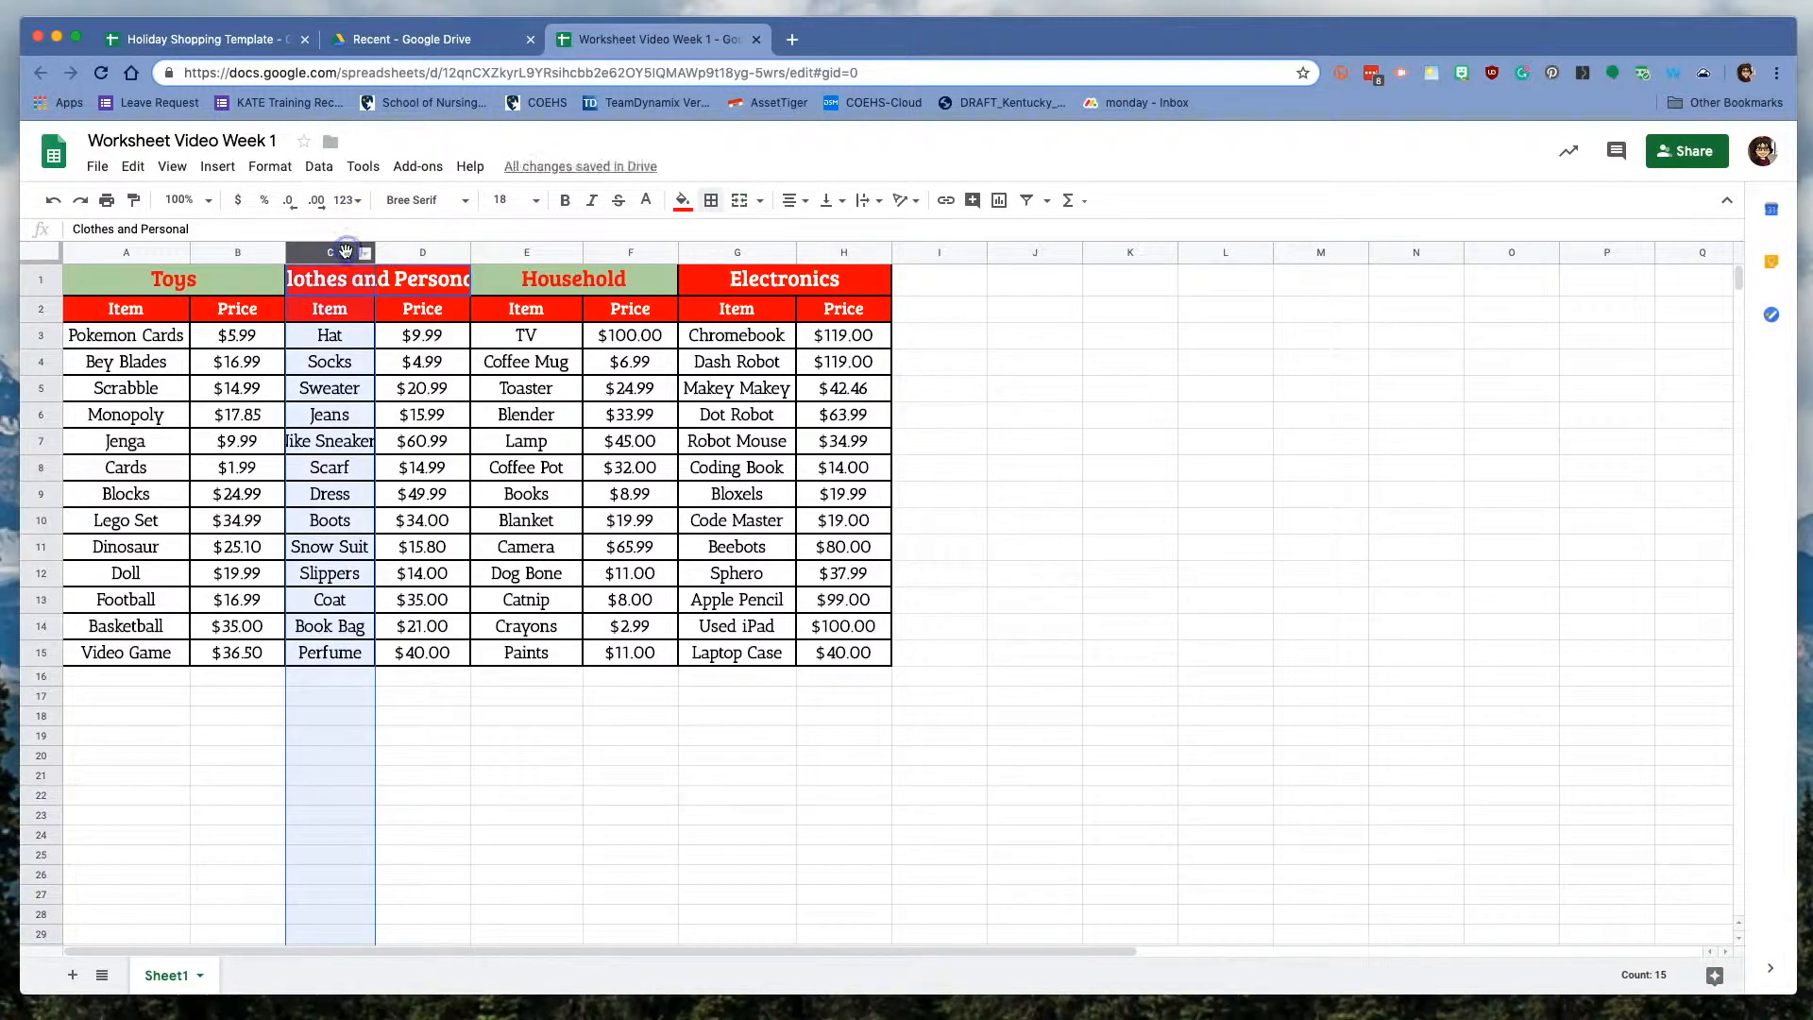
{"action": "left_click", "coordinate": [878, 202]}
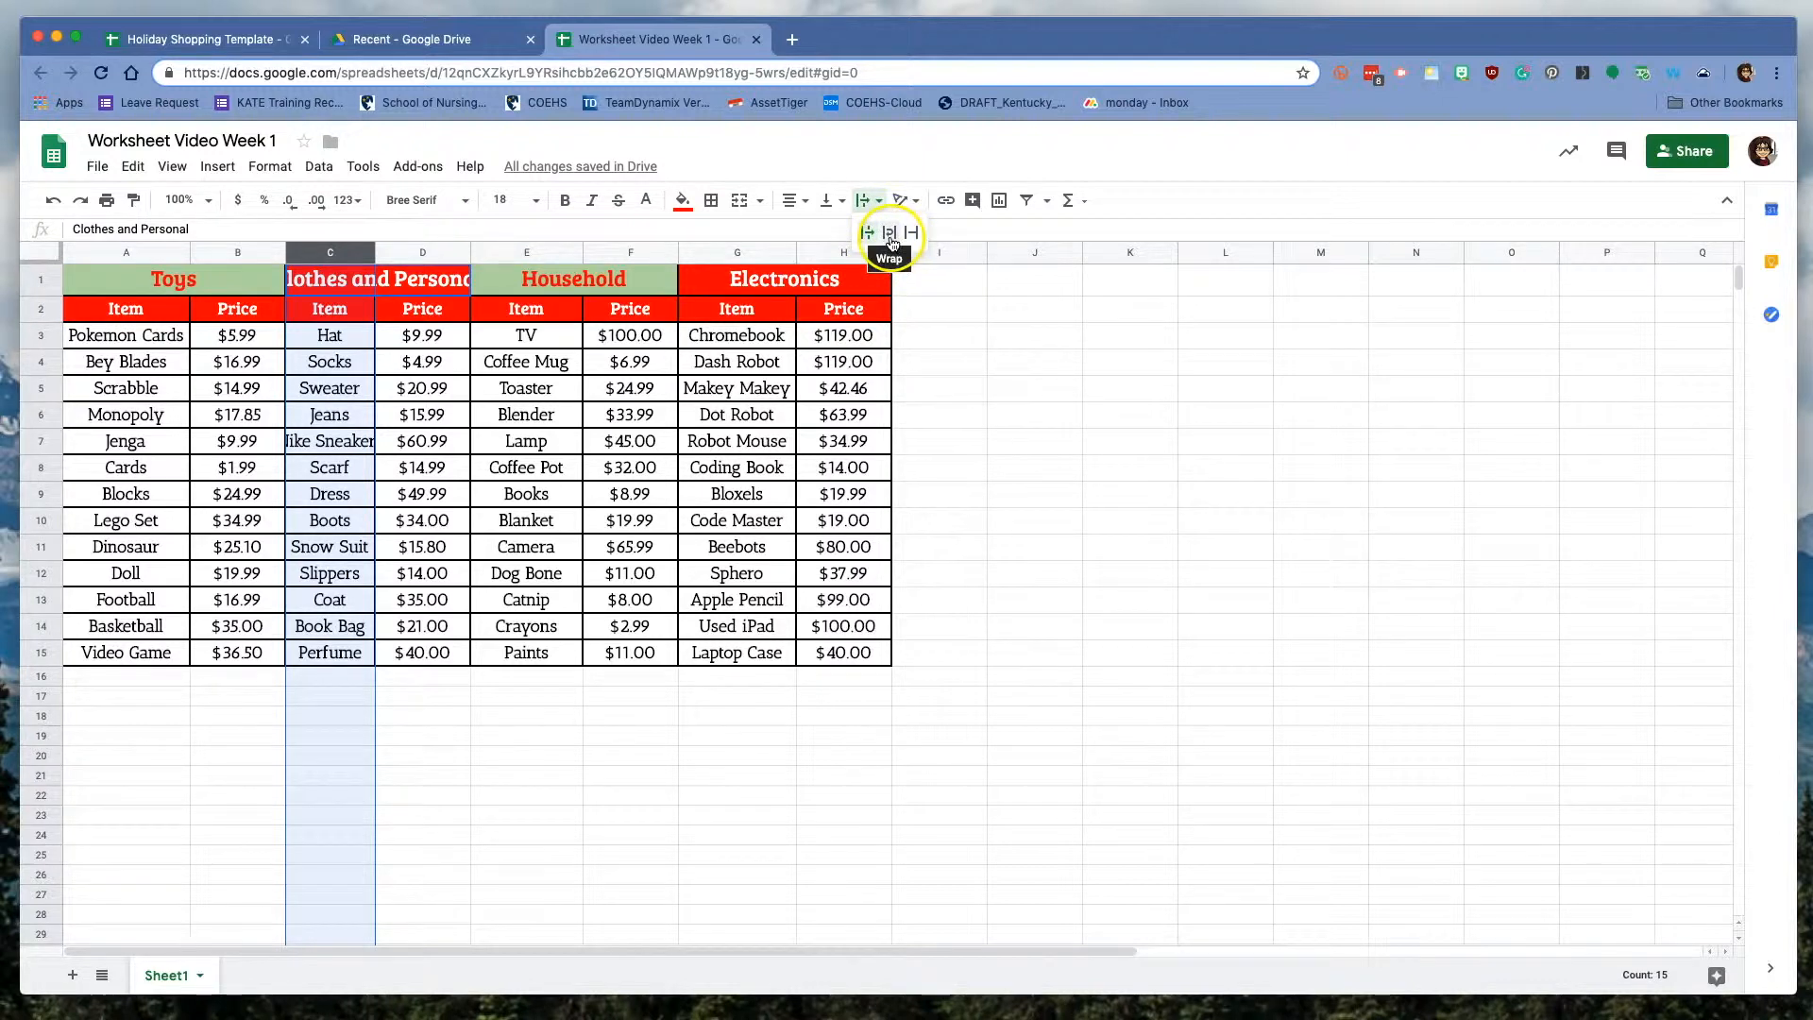
{"action": "left_click", "coordinate": [891, 236]}
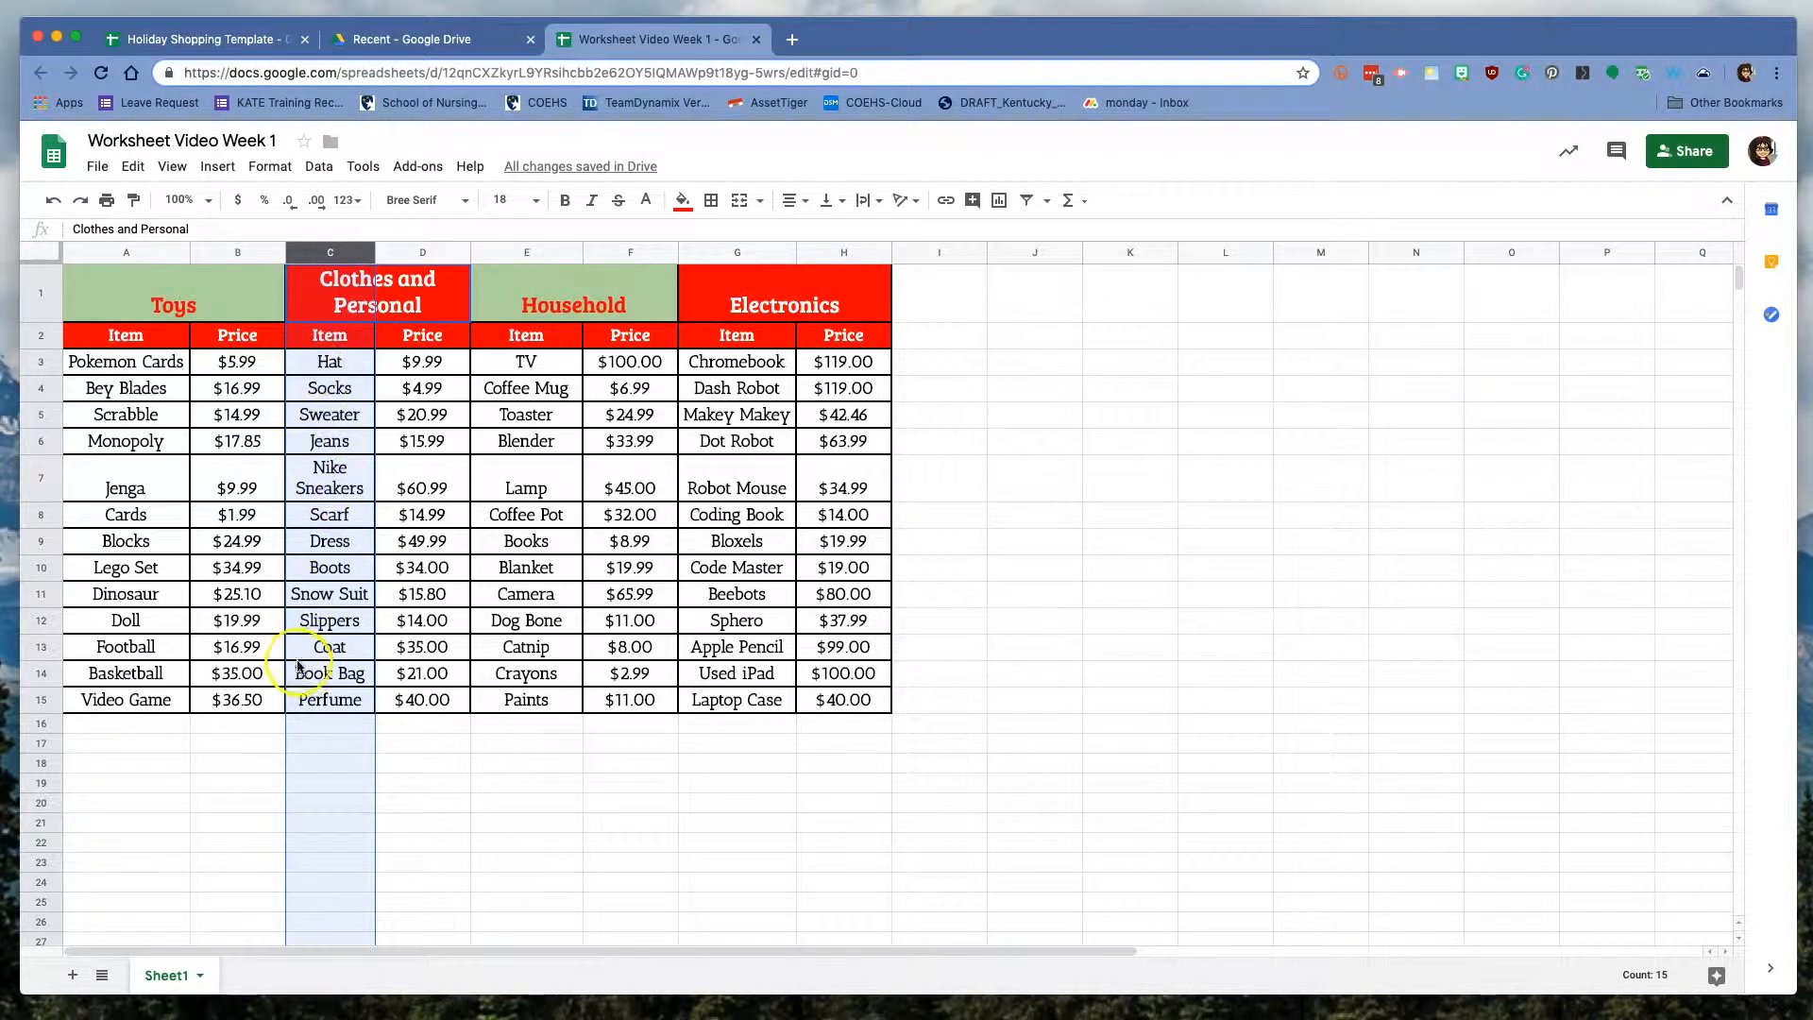
{"action": "left_click", "coordinate": [54, 203]}
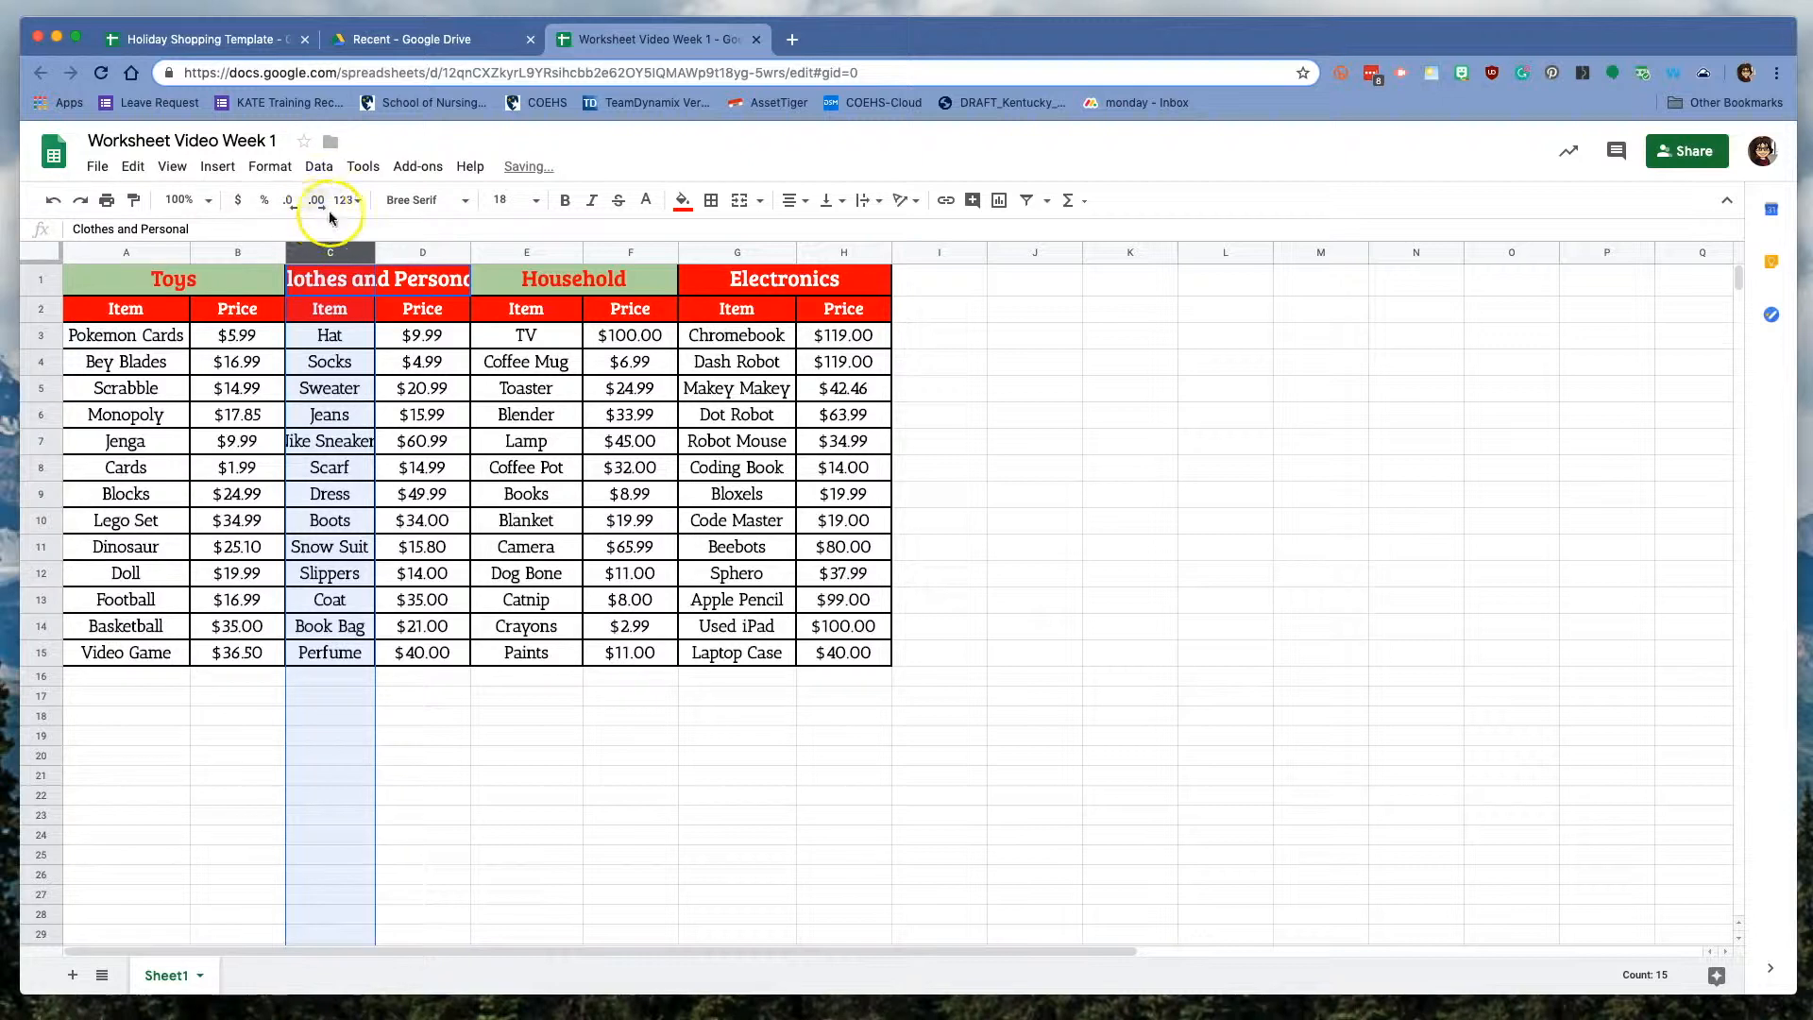
Auto-fit column C and narrow it moderately, keeping the full Clothes and Personal heading in view
{"action": "double_click", "coordinate": [377, 251]}
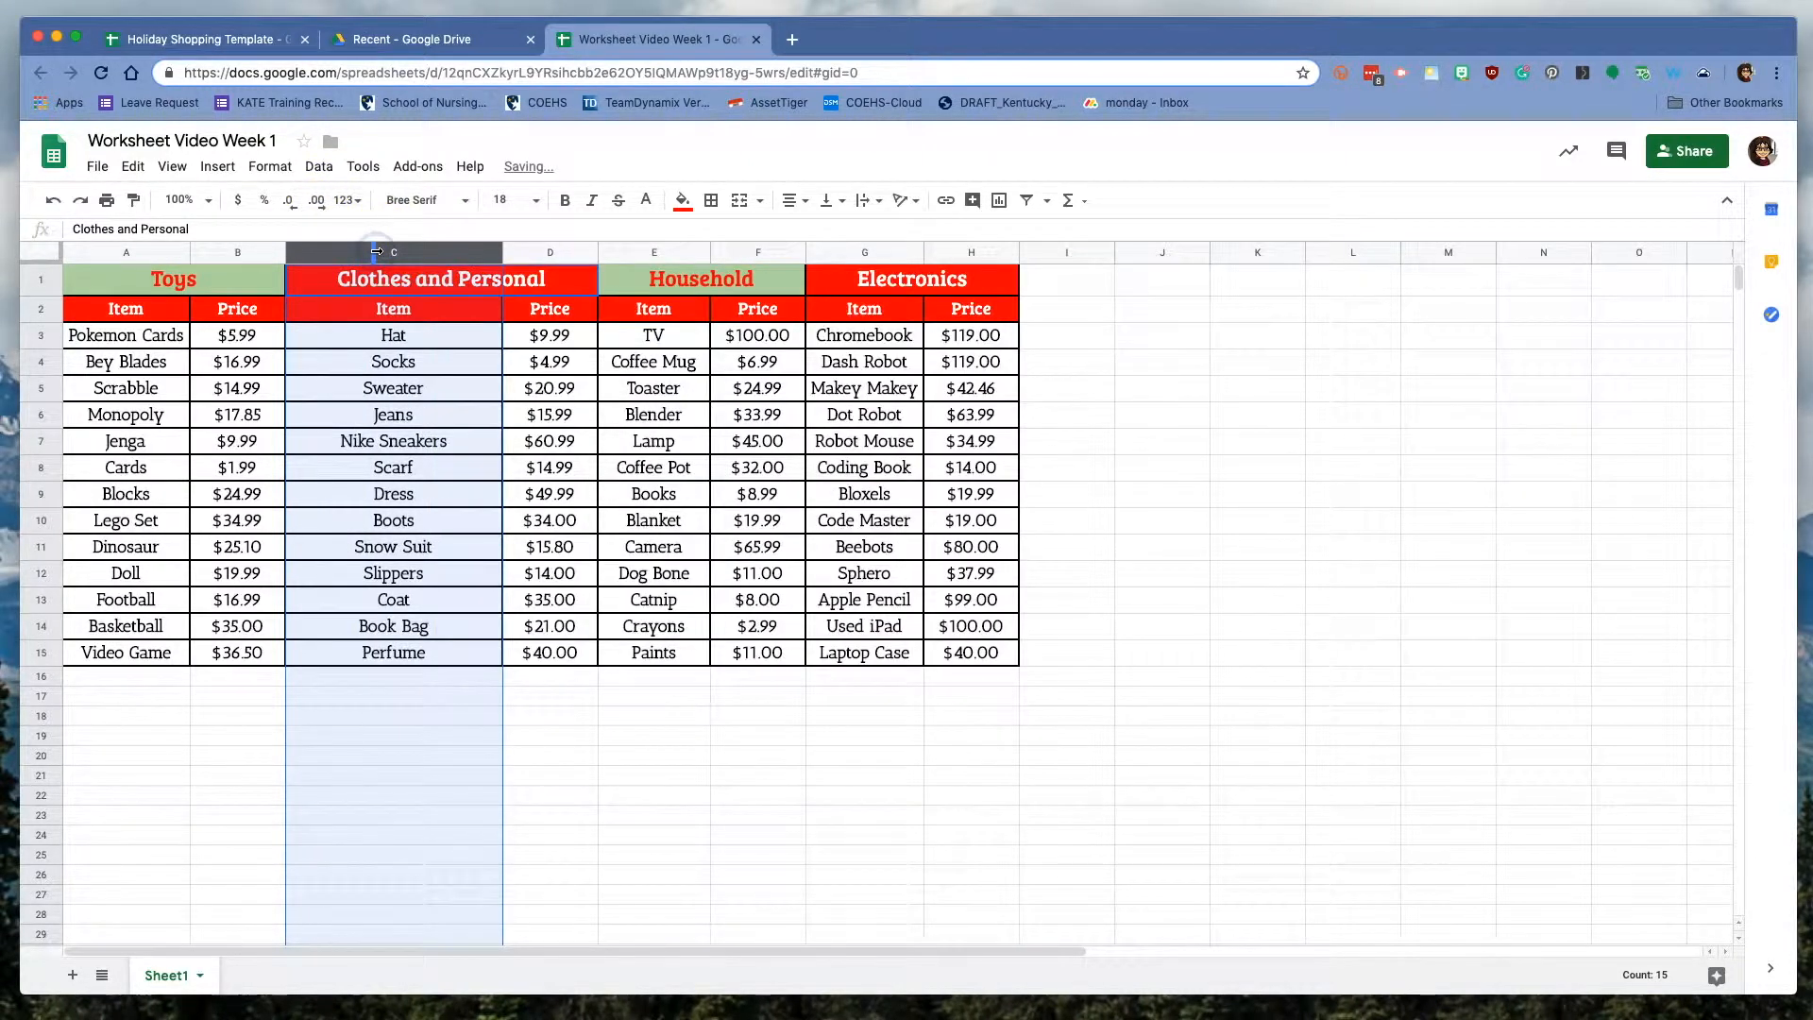
{"action": "left_click_drag", "start_coordinate": [502, 253], "coordinate": [451, 253]}
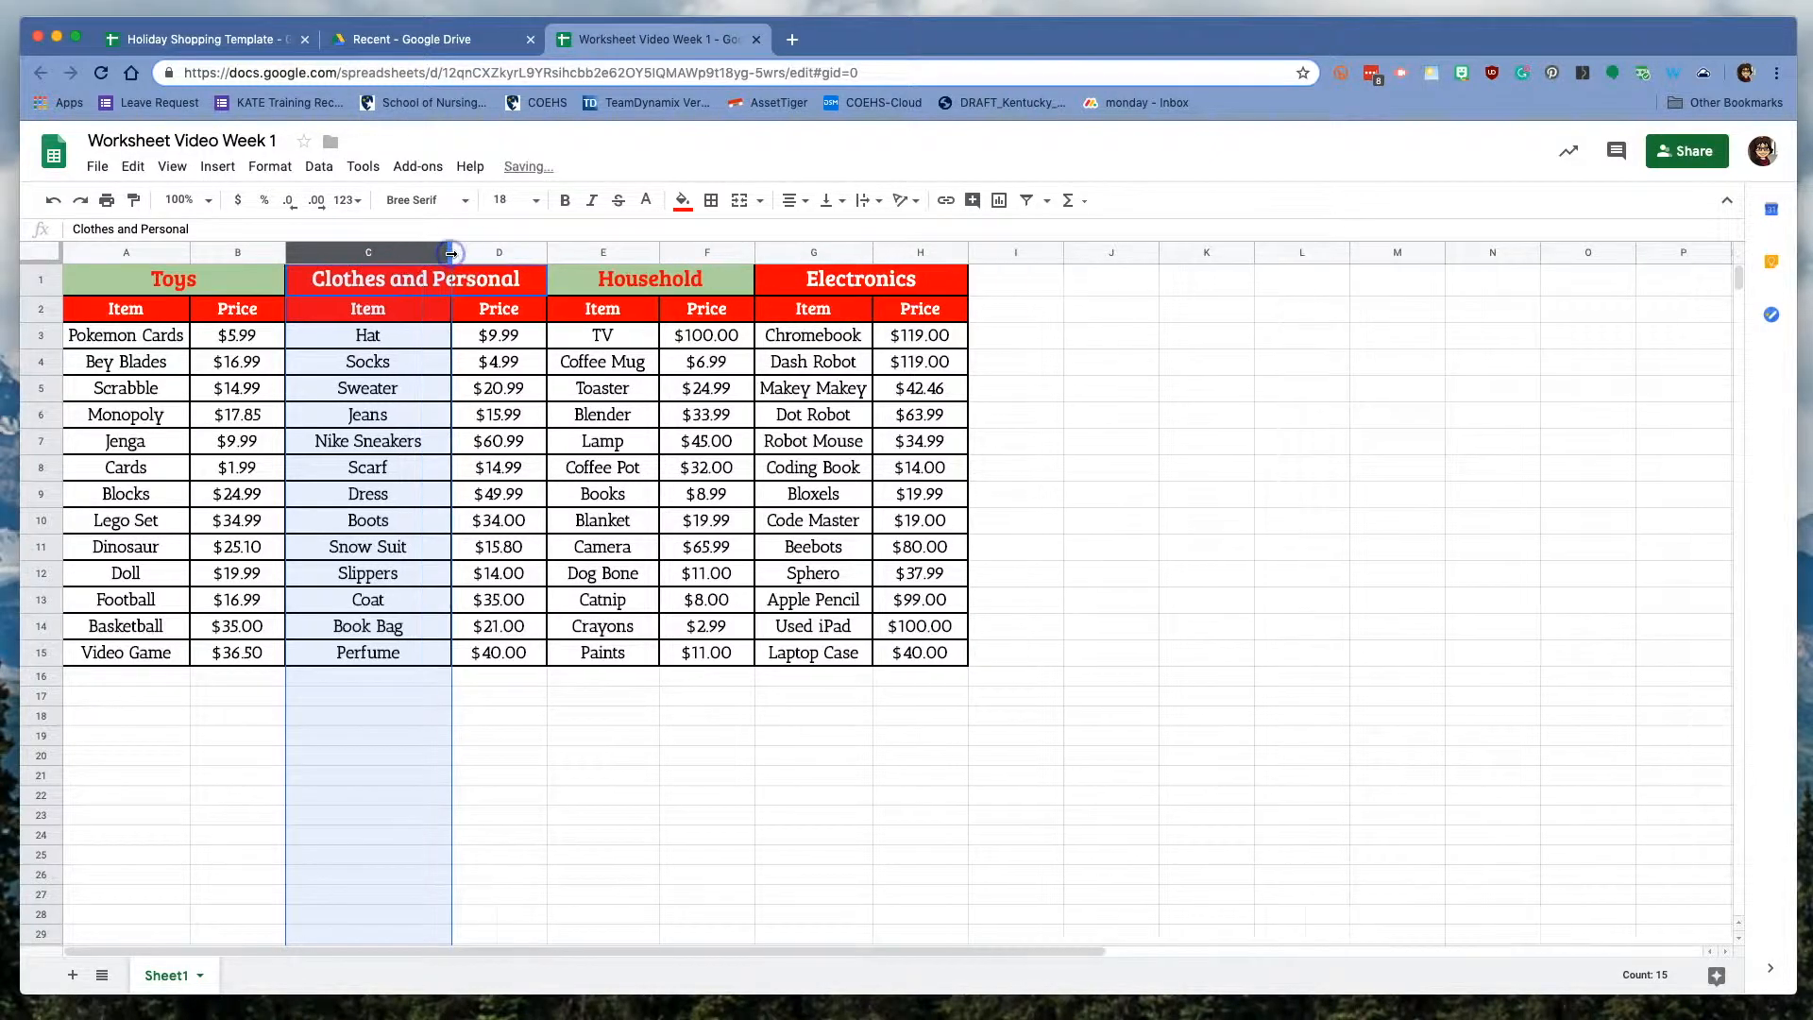
{"action": "left_click", "coordinate": [1186, 371]}
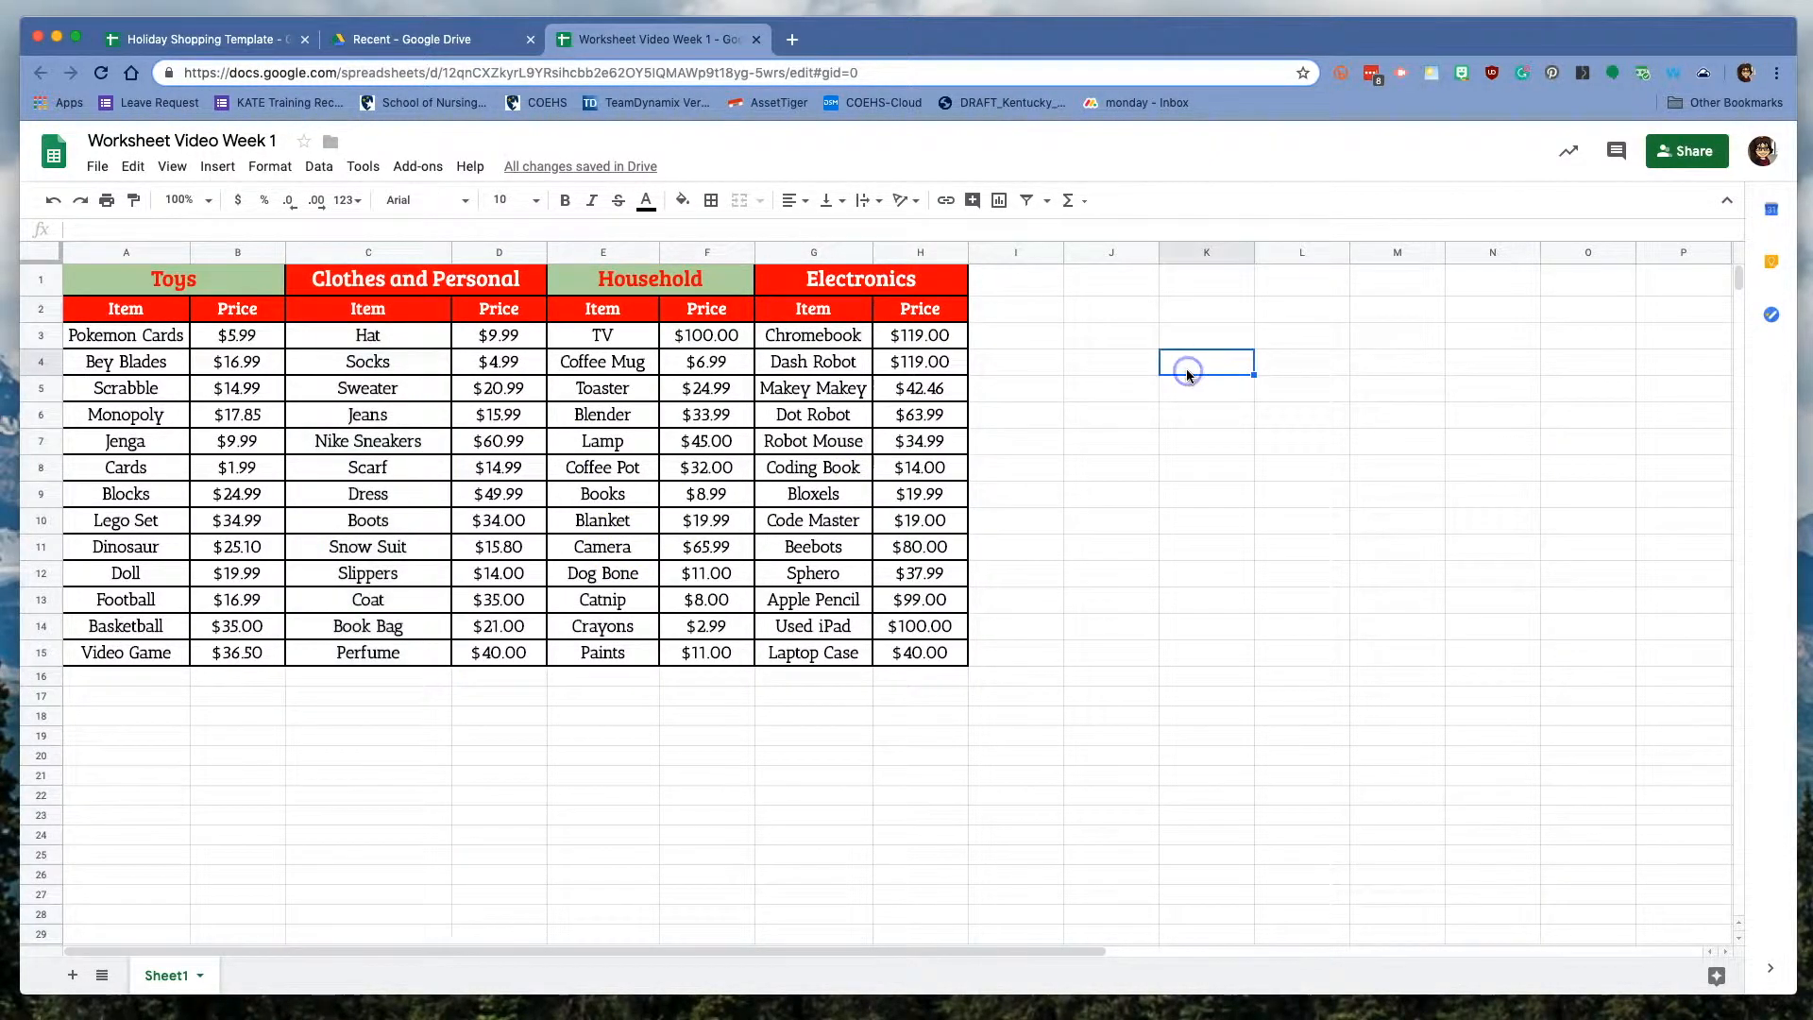
{"action": "left_click", "coordinate": [1161, 368]}
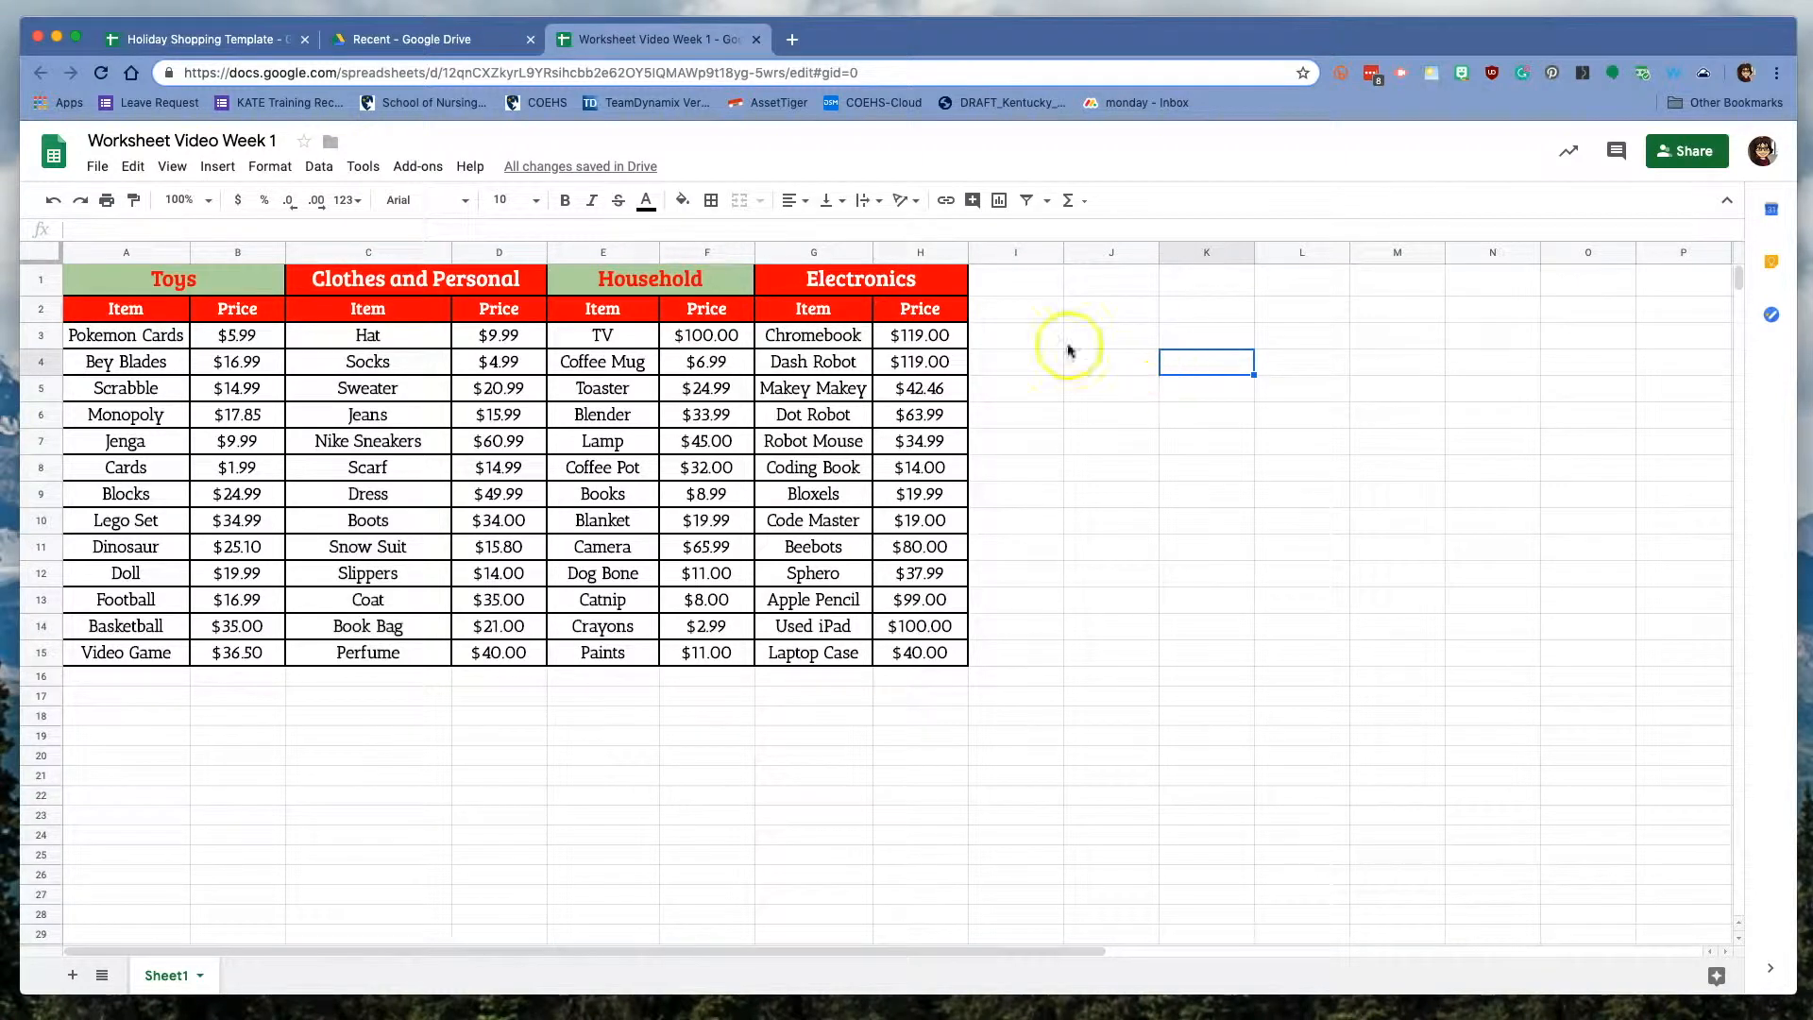
Select the entire sheet, column G and row 6 one after another
{"action": "left_click", "coordinate": [33, 253]}
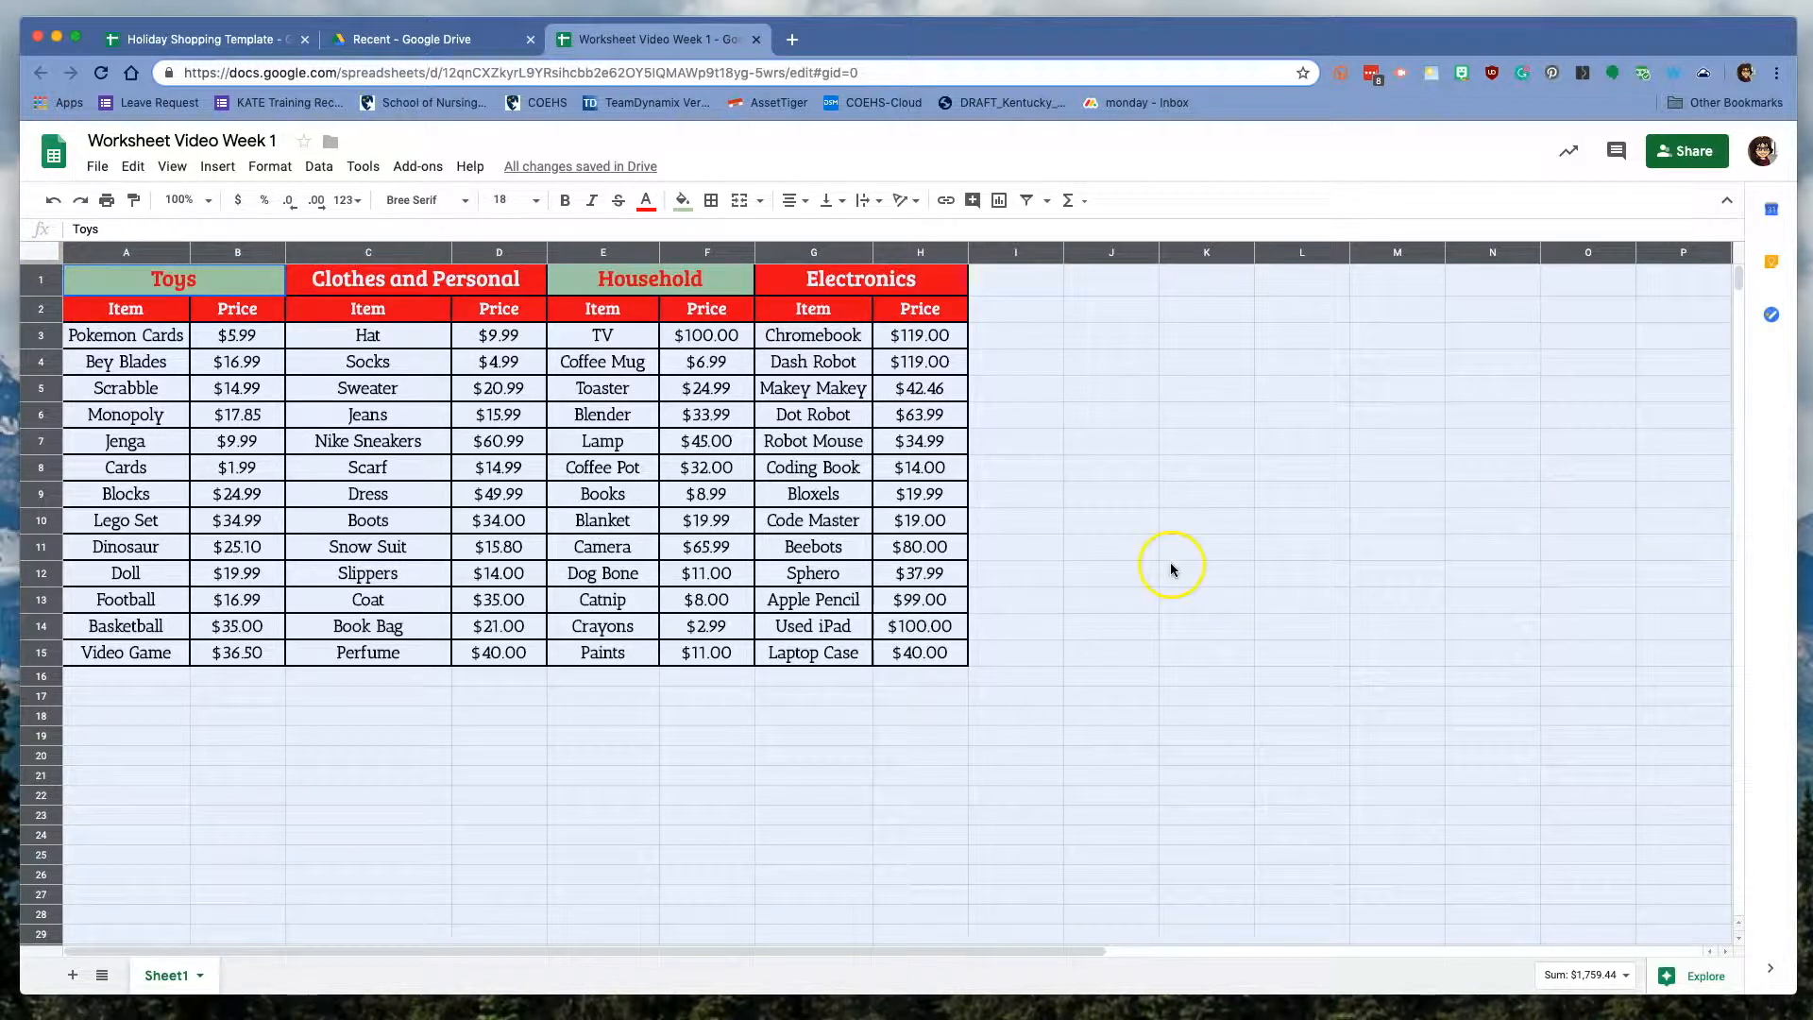
{"action": "left_click", "coordinate": [1120, 454]}
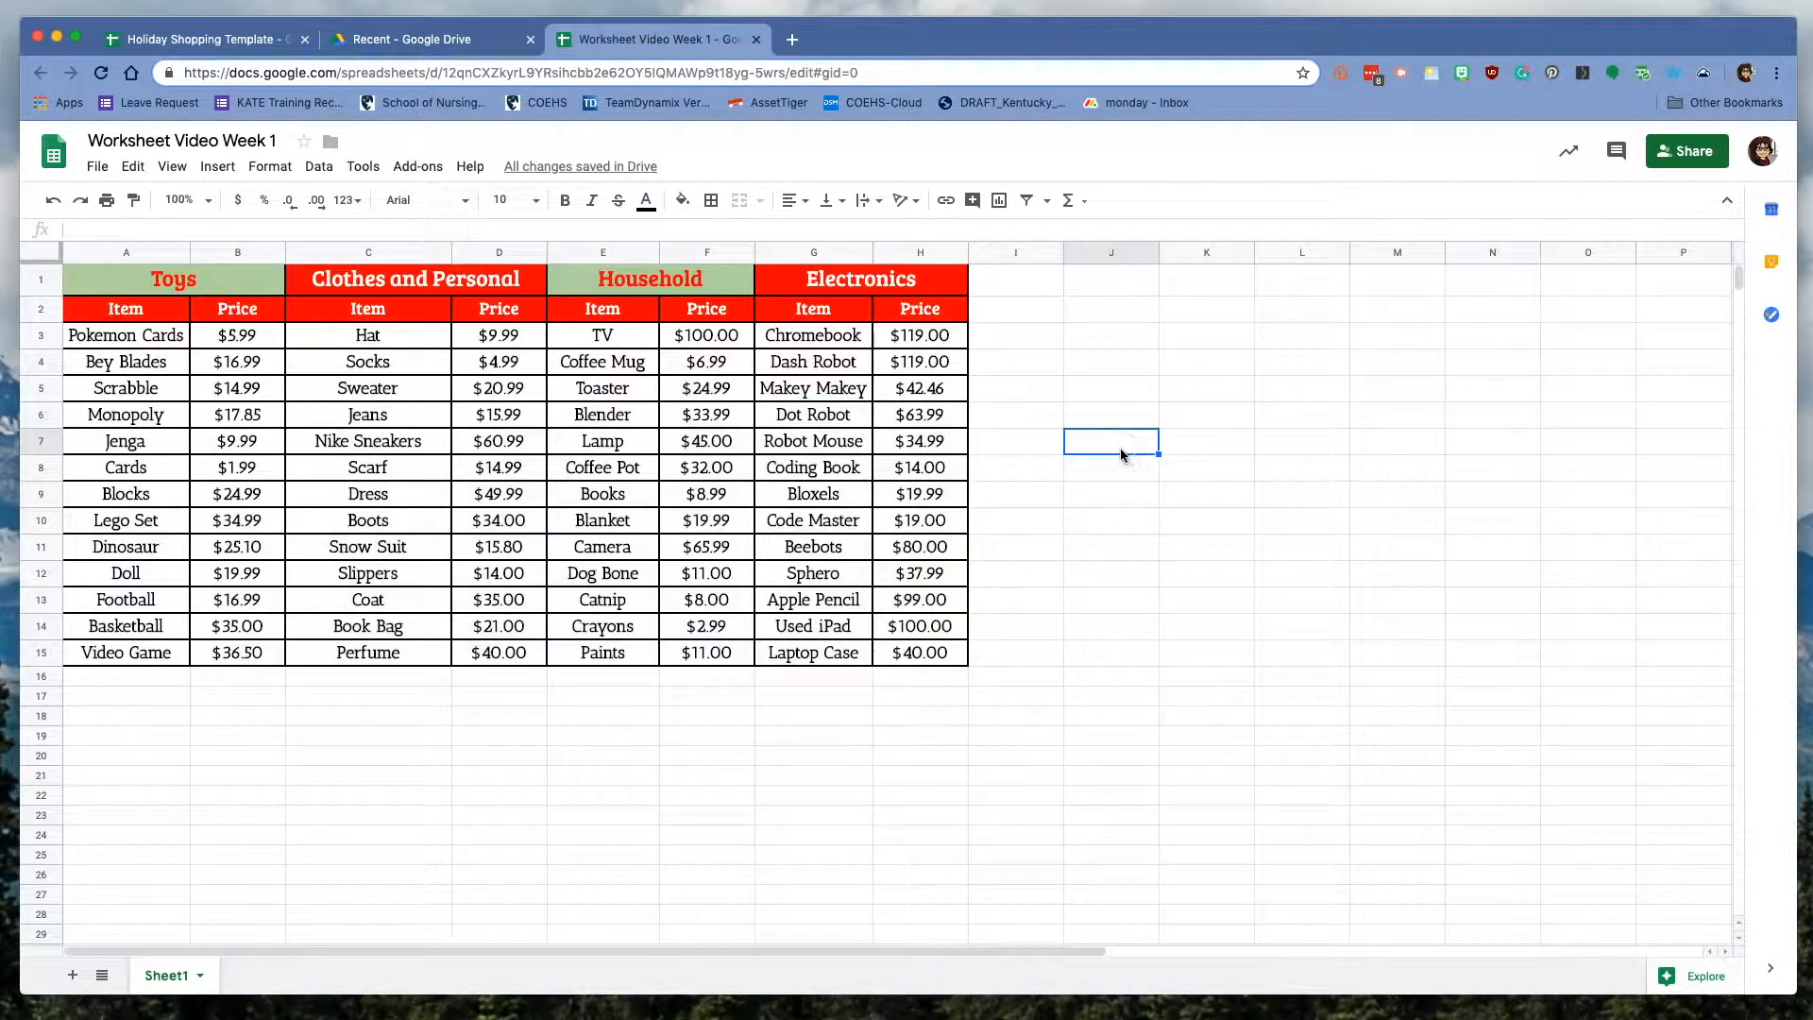
{"action": "left_click", "coordinate": [835, 250]}
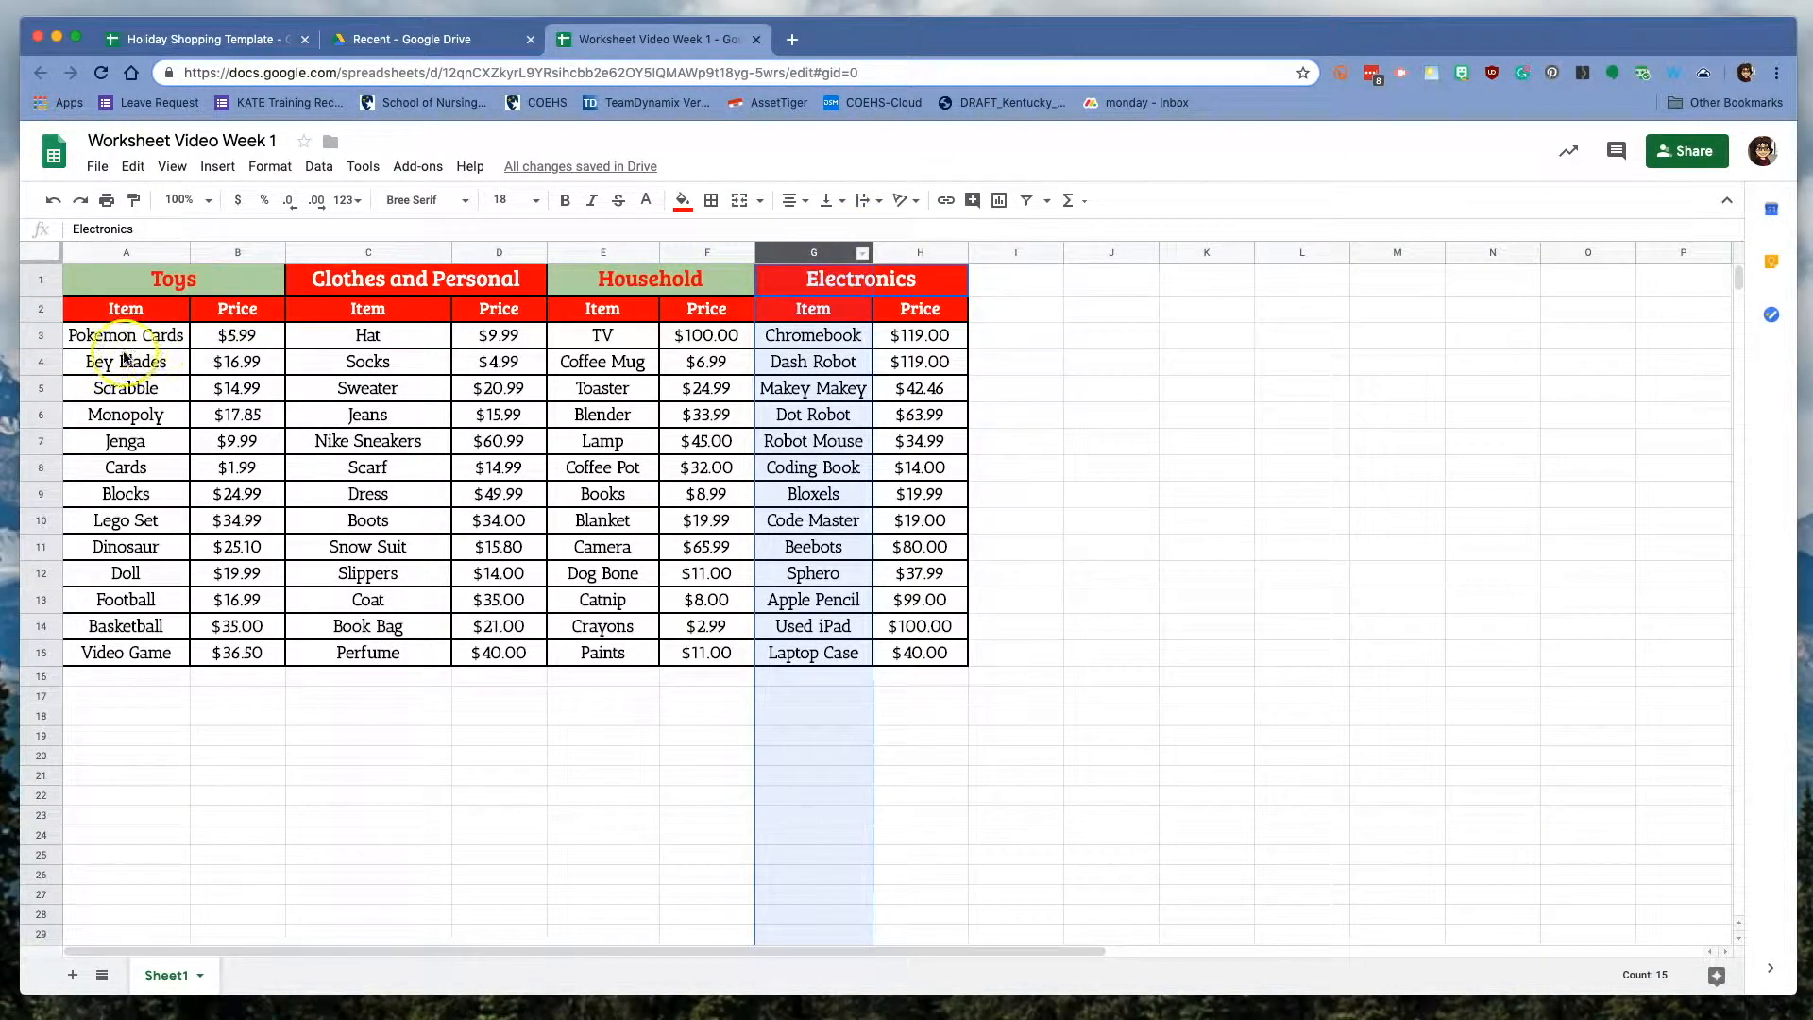
{"action": "left_click", "coordinate": [43, 417]}
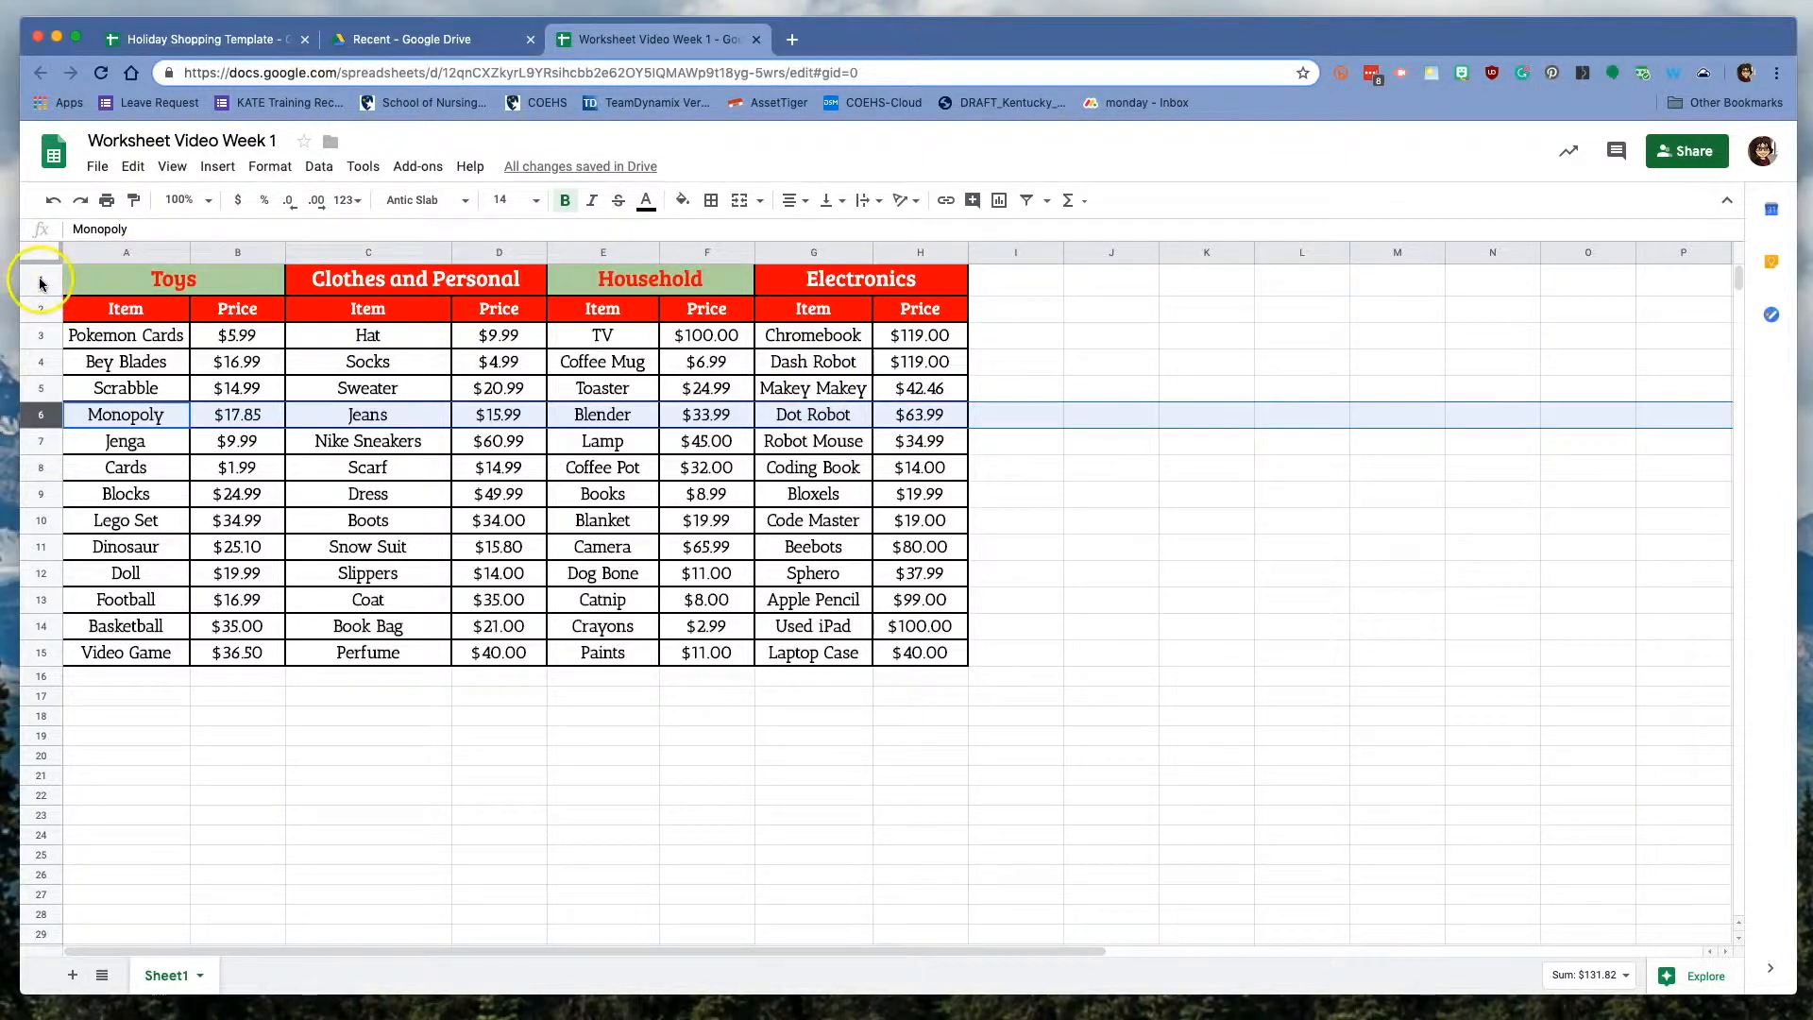
Check the insert options offered for row 1 and for column G
{"action": "left_click", "coordinate": [37, 282]}
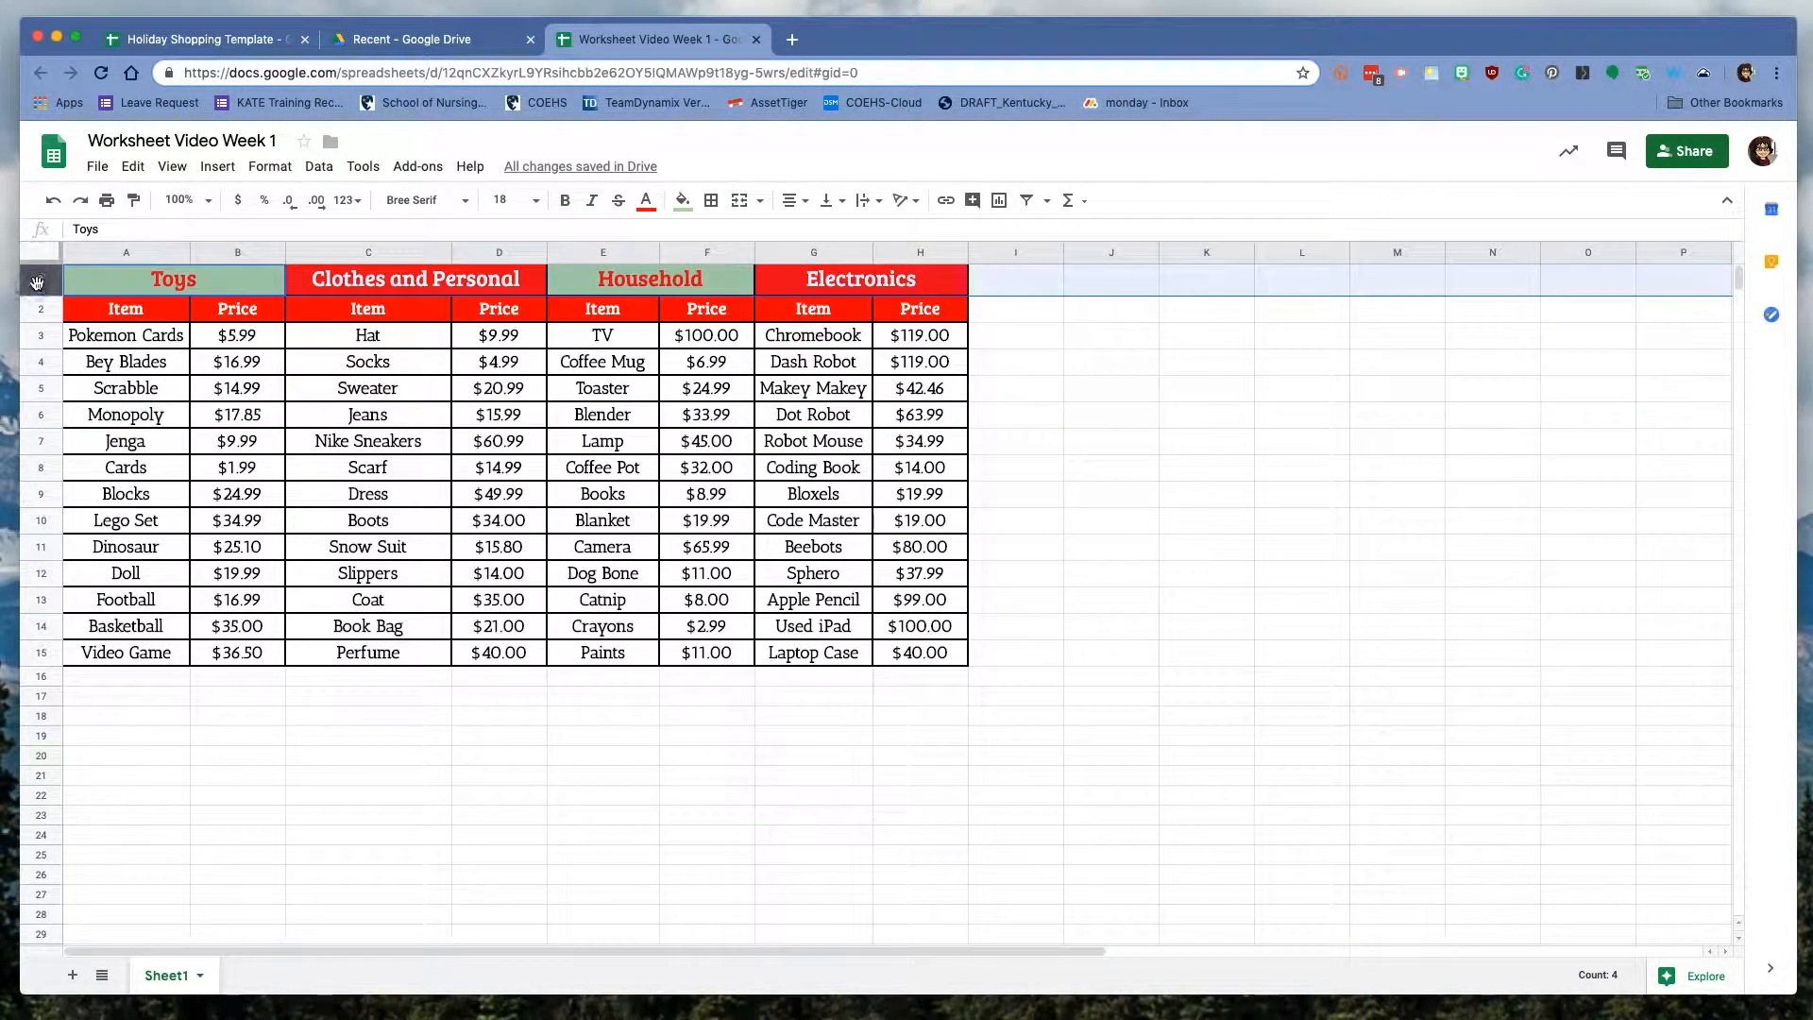
{"action": "left_click", "coordinate": [224, 167]}
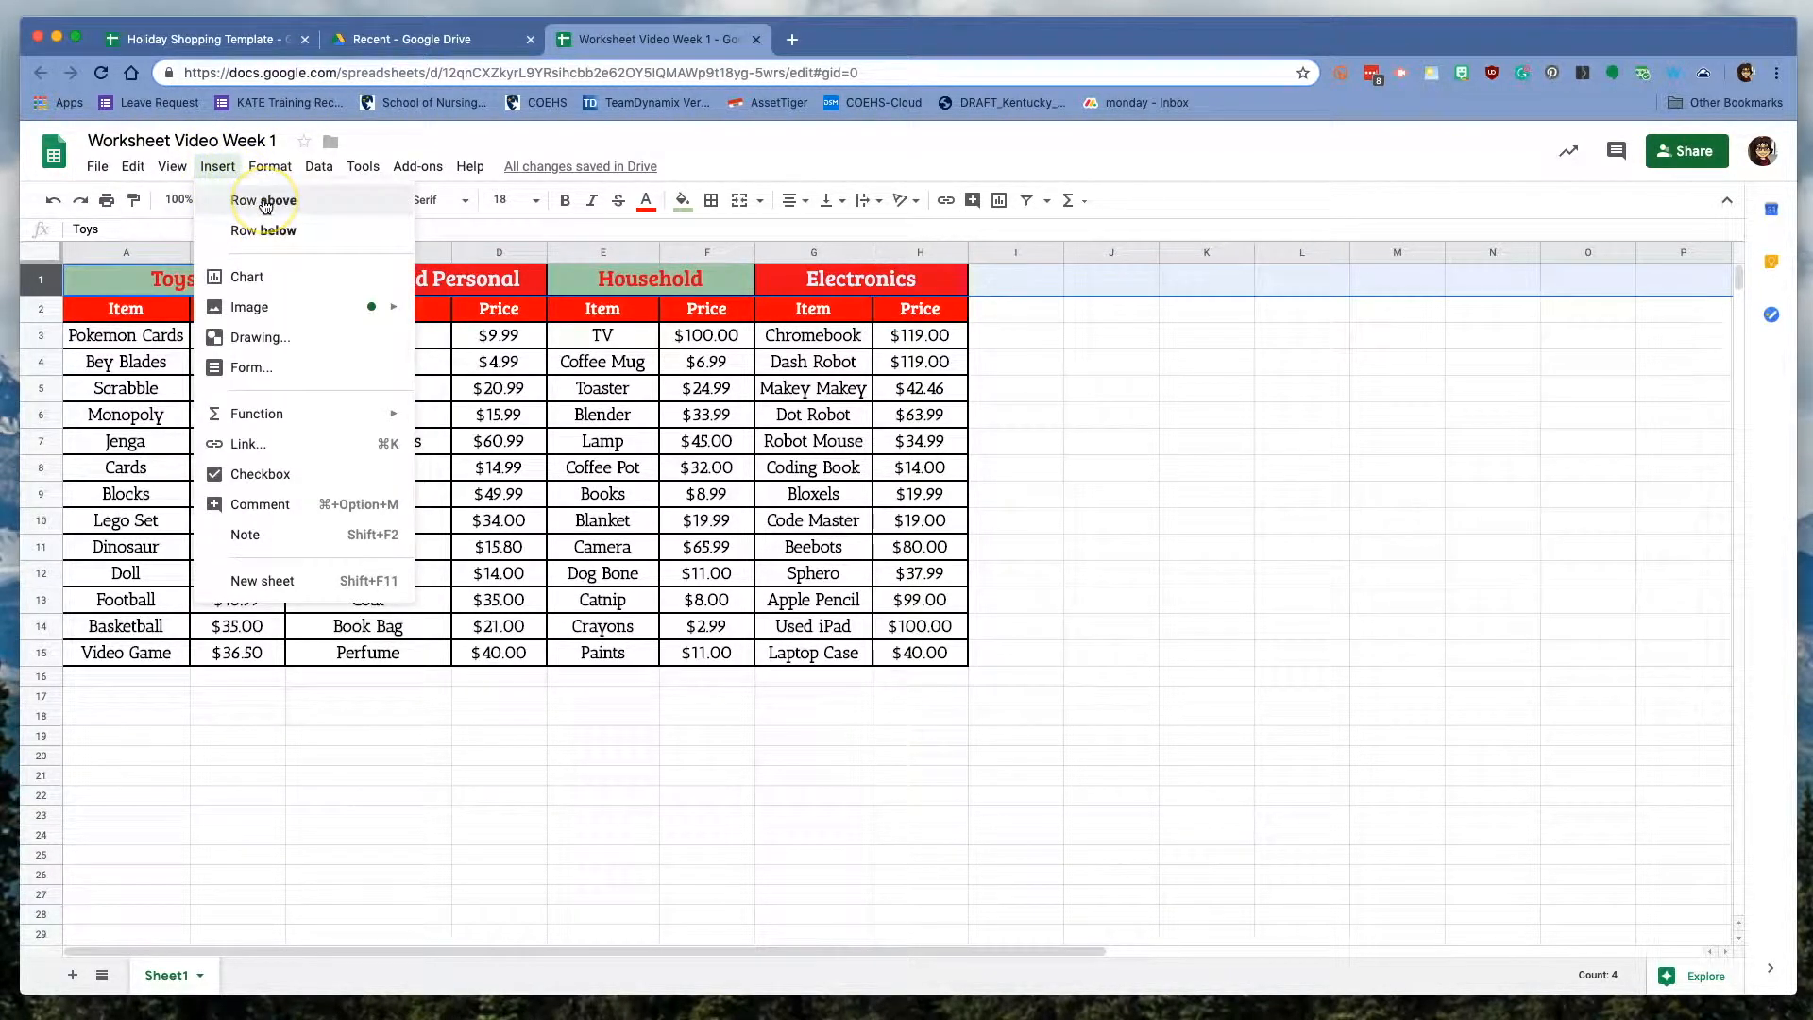
{"action": "left_click", "coordinate": [976, 229]}
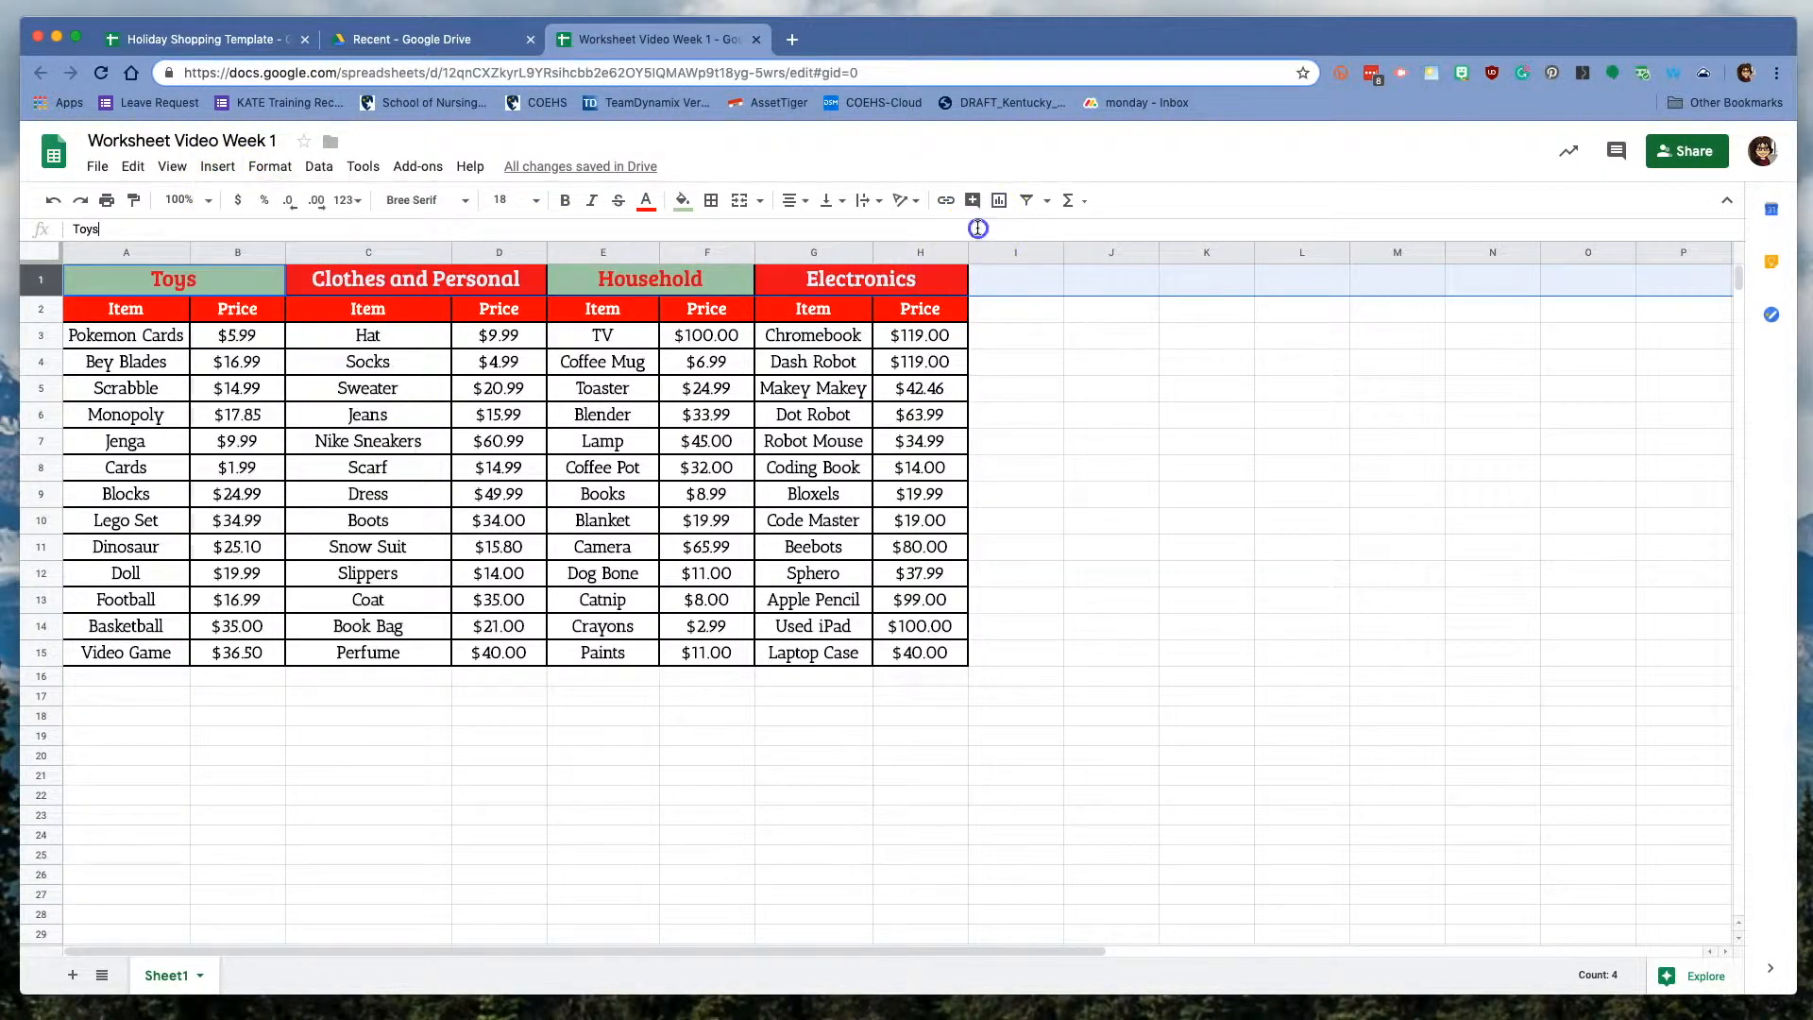
{"action": "left_click", "coordinate": [829, 255]}
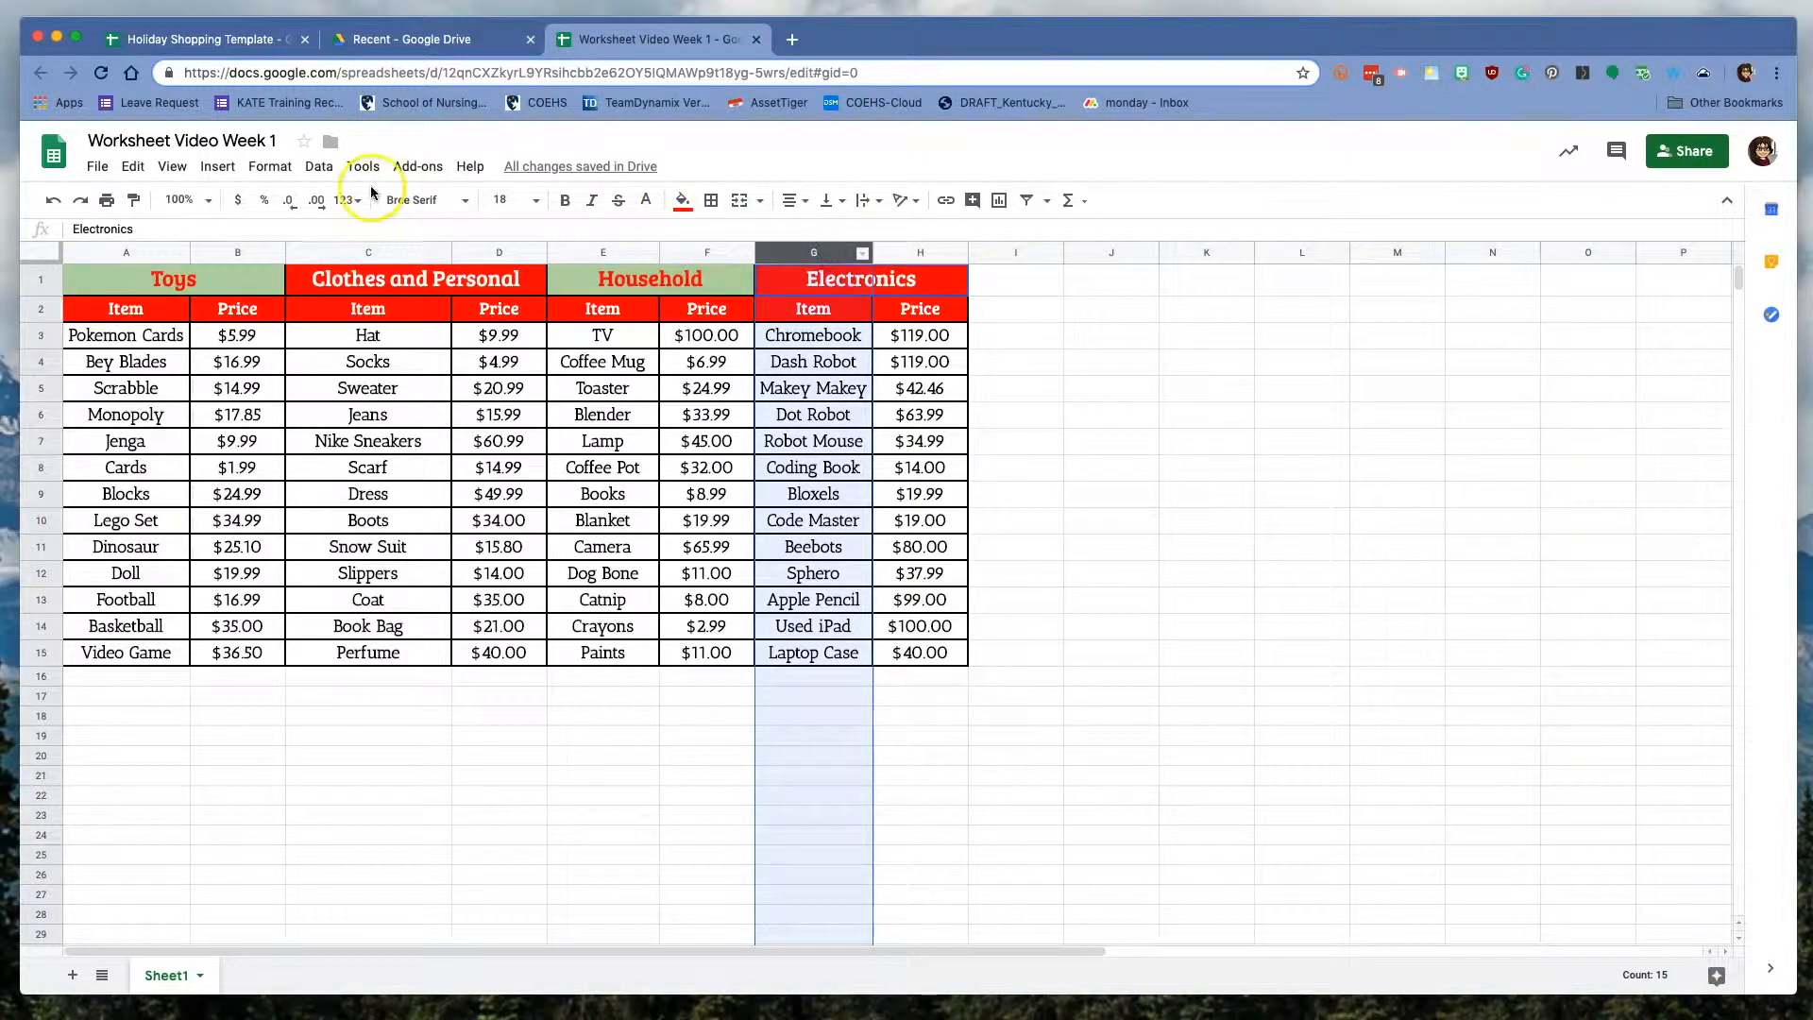
{"action": "left_click", "coordinate": [226, 168]}
{"action": "left_click", "coordinate": [271, 233]}
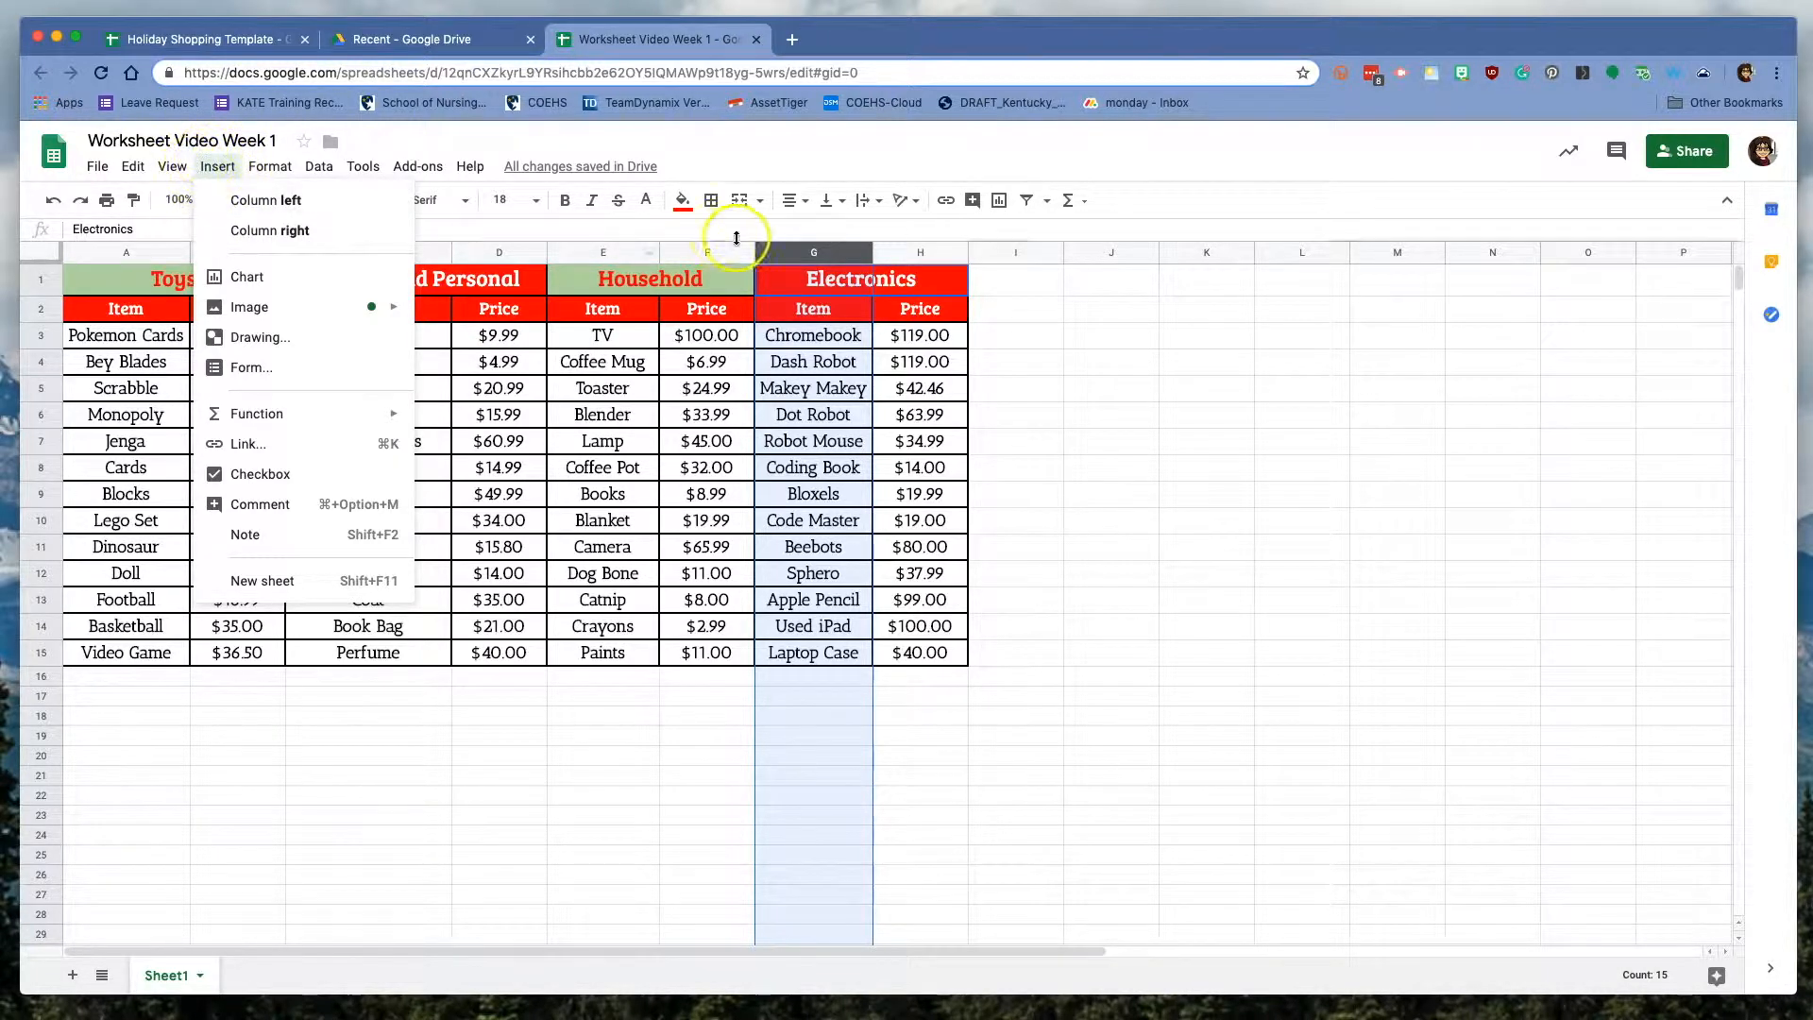
Insert a new row above row 1, the category heading row
{"action": "left_click", "coordinate": [41, 280]}
{"action": "left_click", "coordinate": [225, 173]}
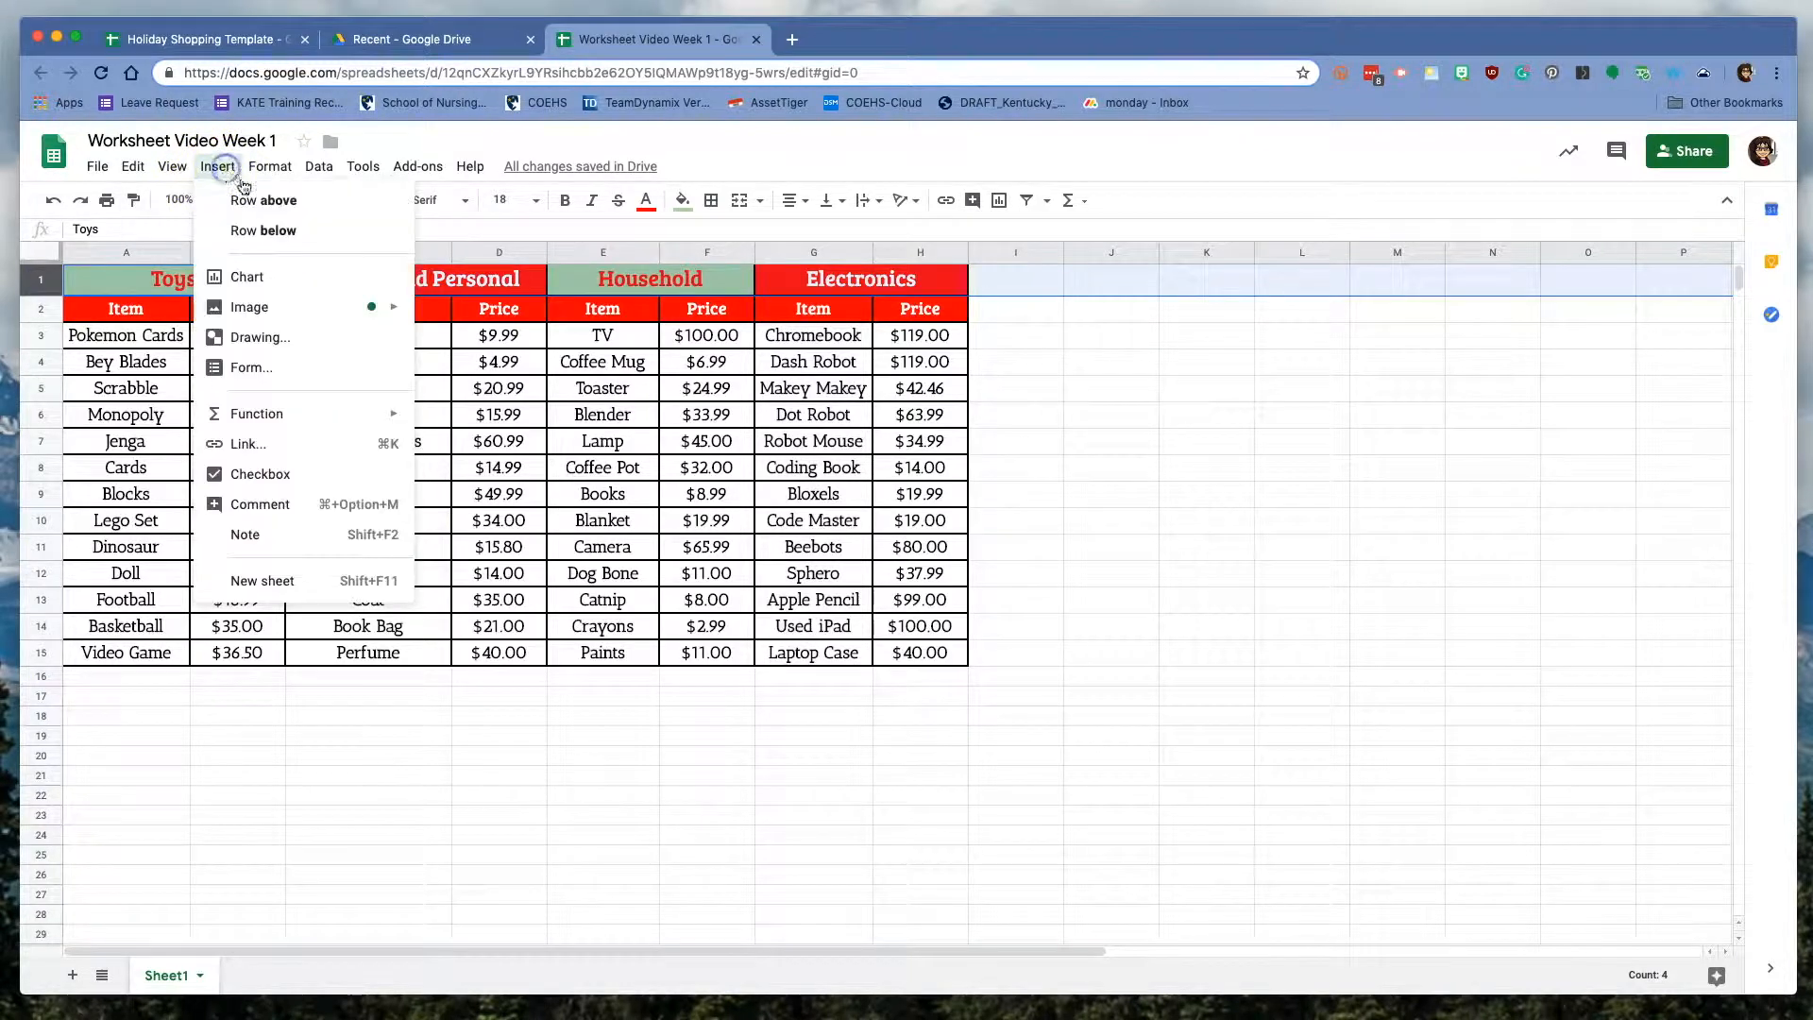
{"action": "left_click", "coordinate": [257, 195]}
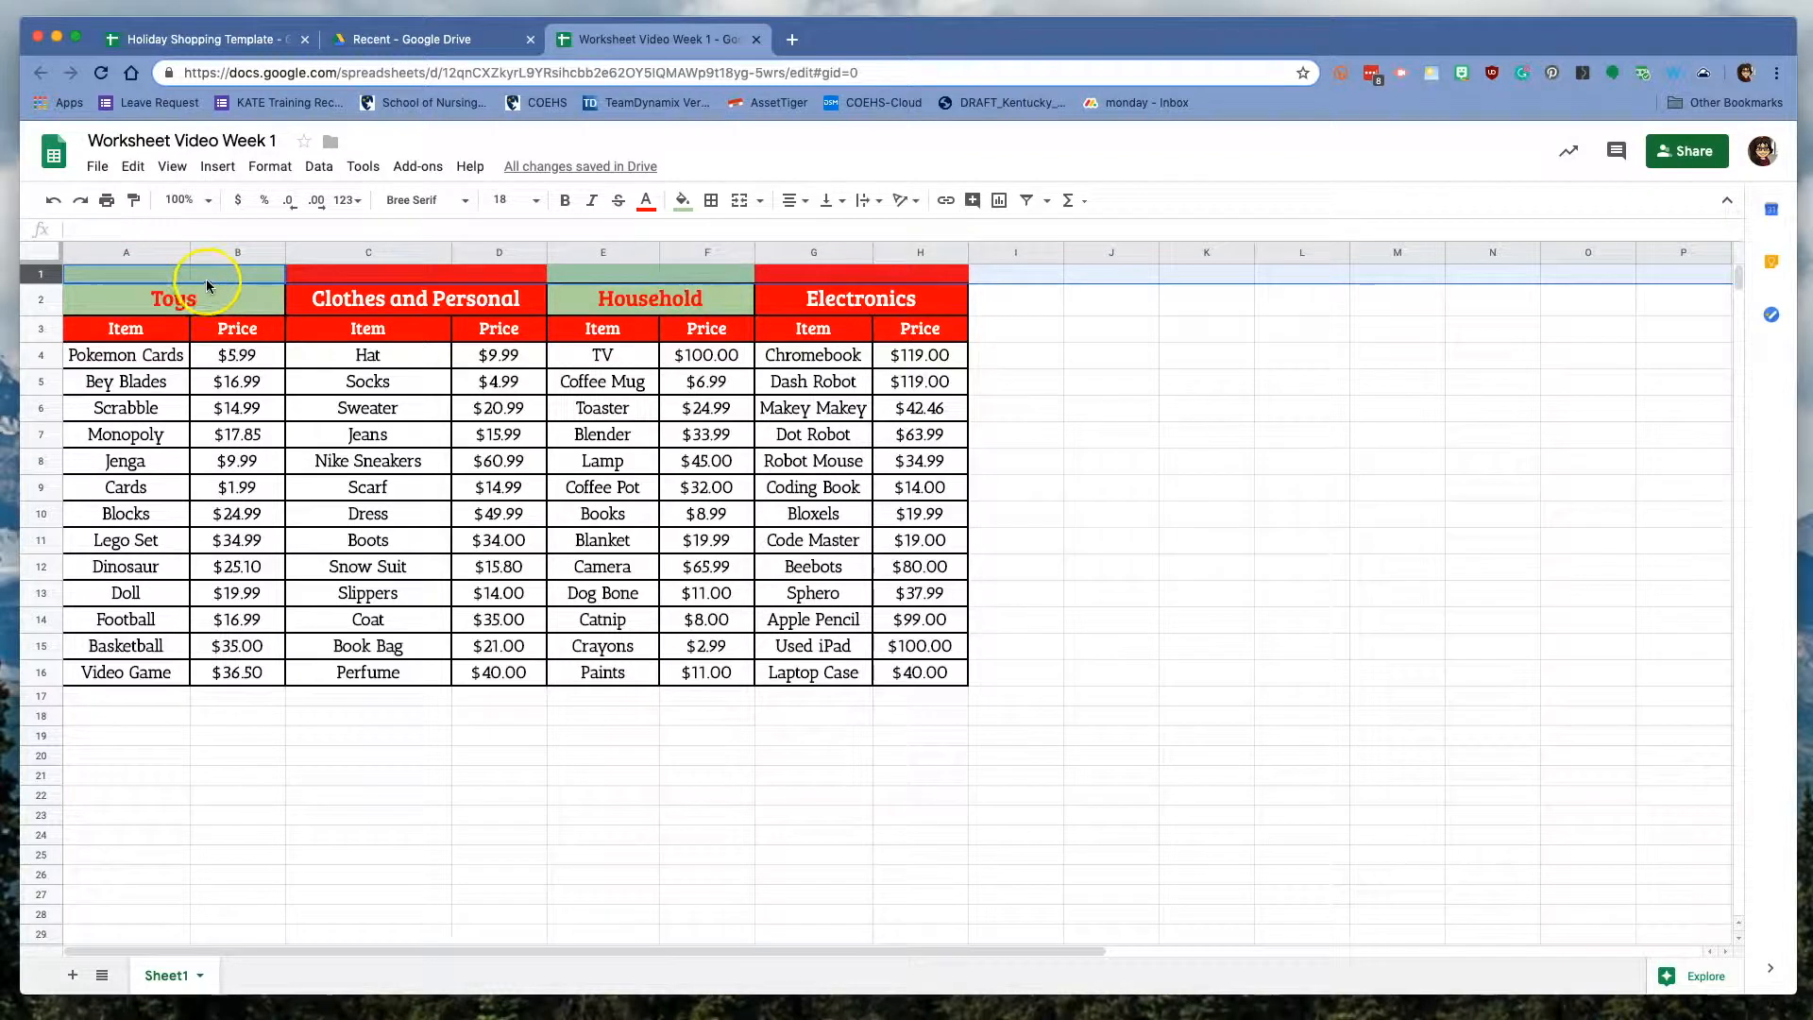
Reset the fill color of cells A1:H1, the new row above the headings
{"action": "left_click_drag", "start_coordinate": [107, 273], "coordinate": [905, 280]}
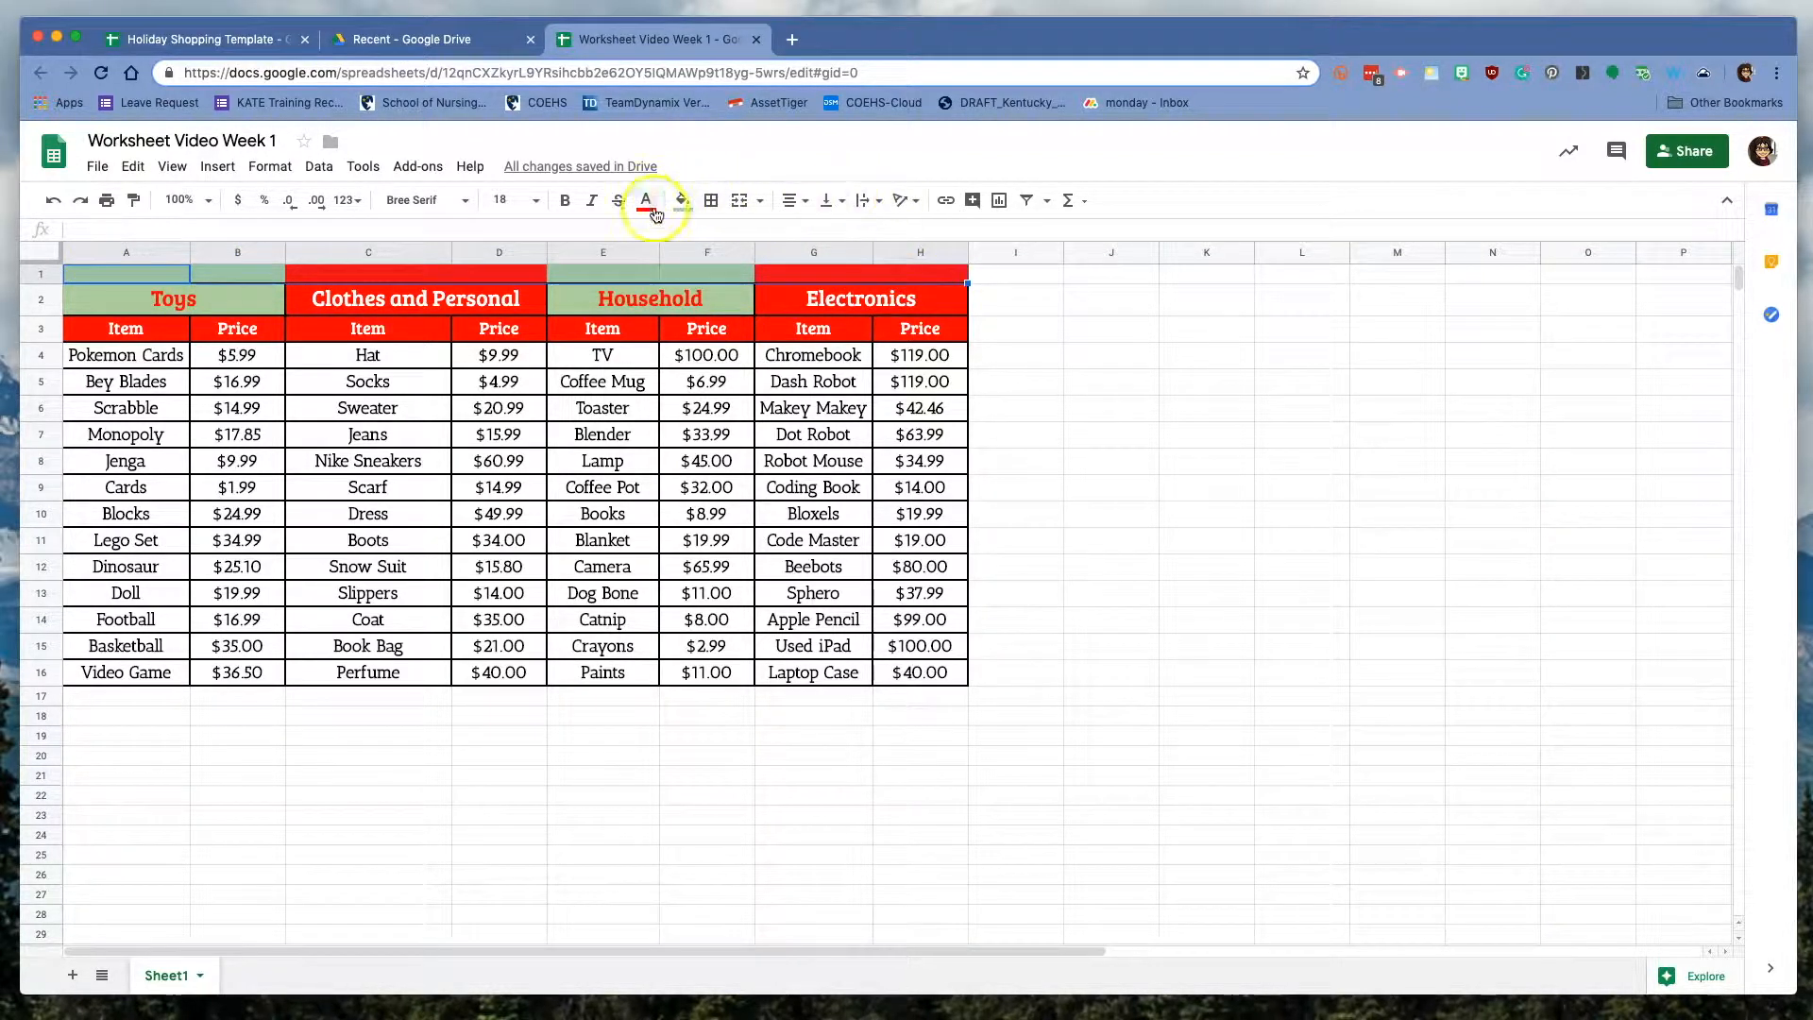
{"action": "left_click", "coordinate": [686, 203]}
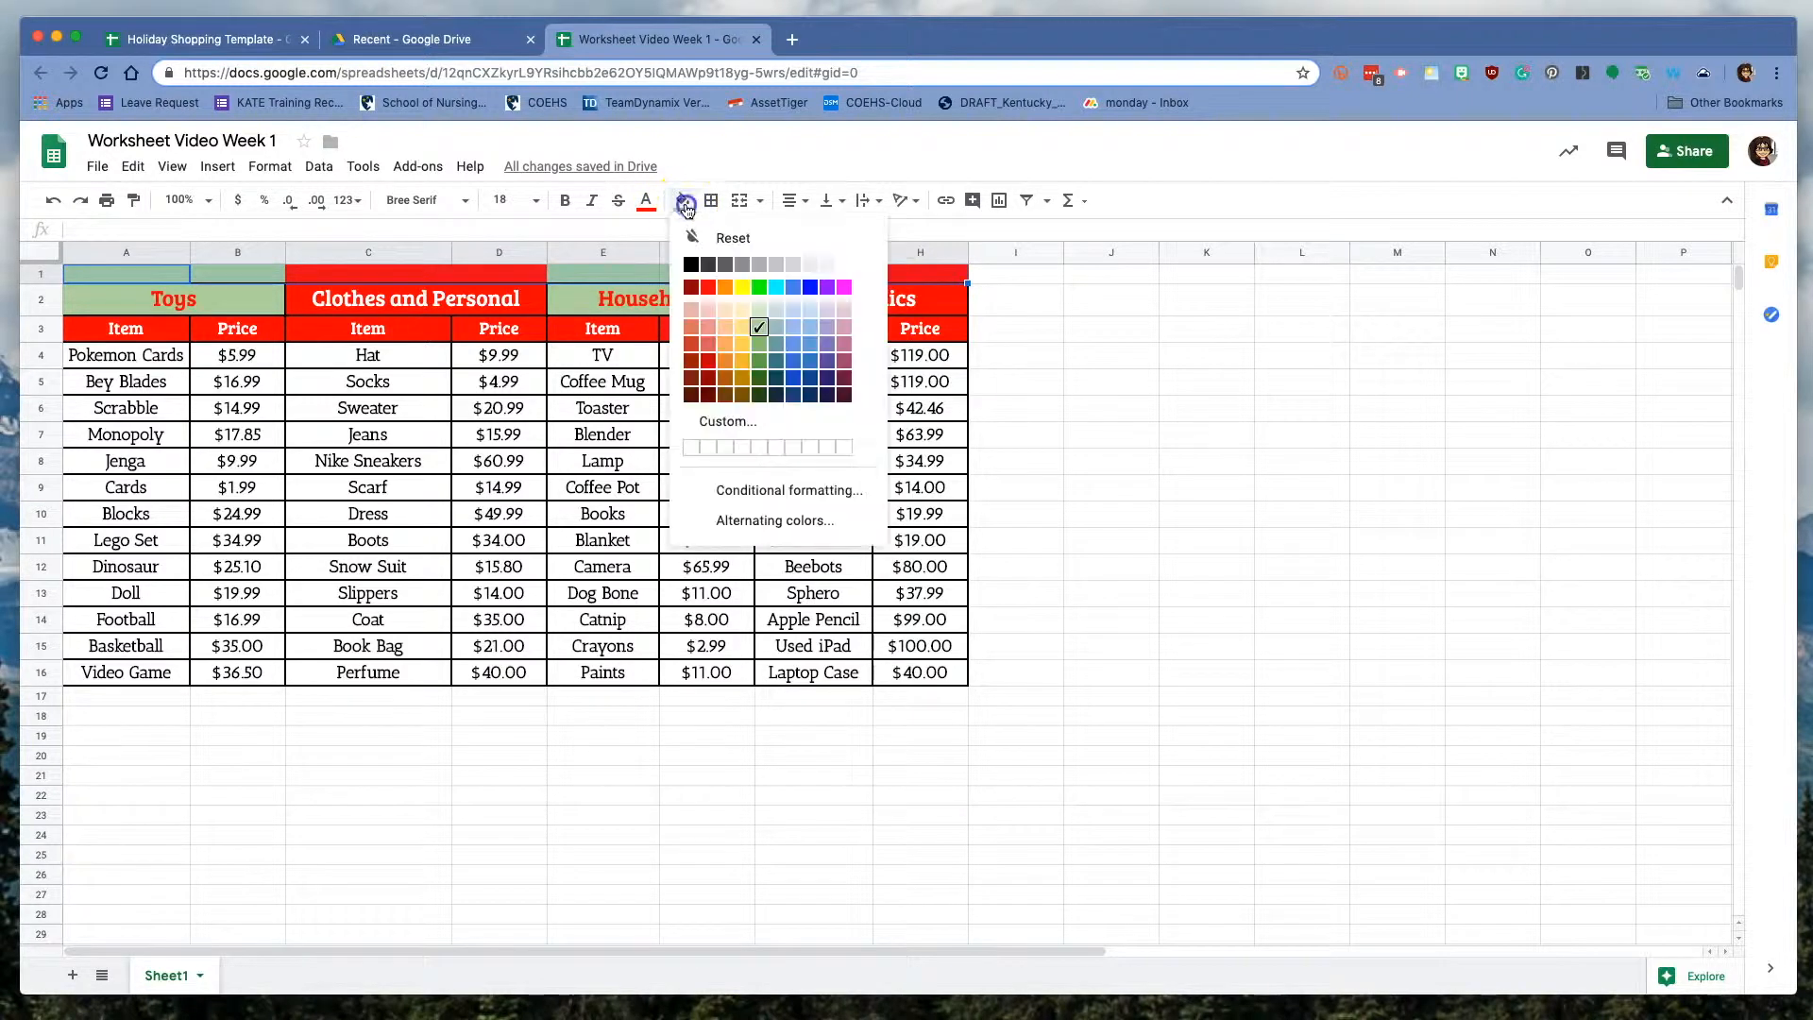
{"action": "left_click", "coordinate": [731, 237]}
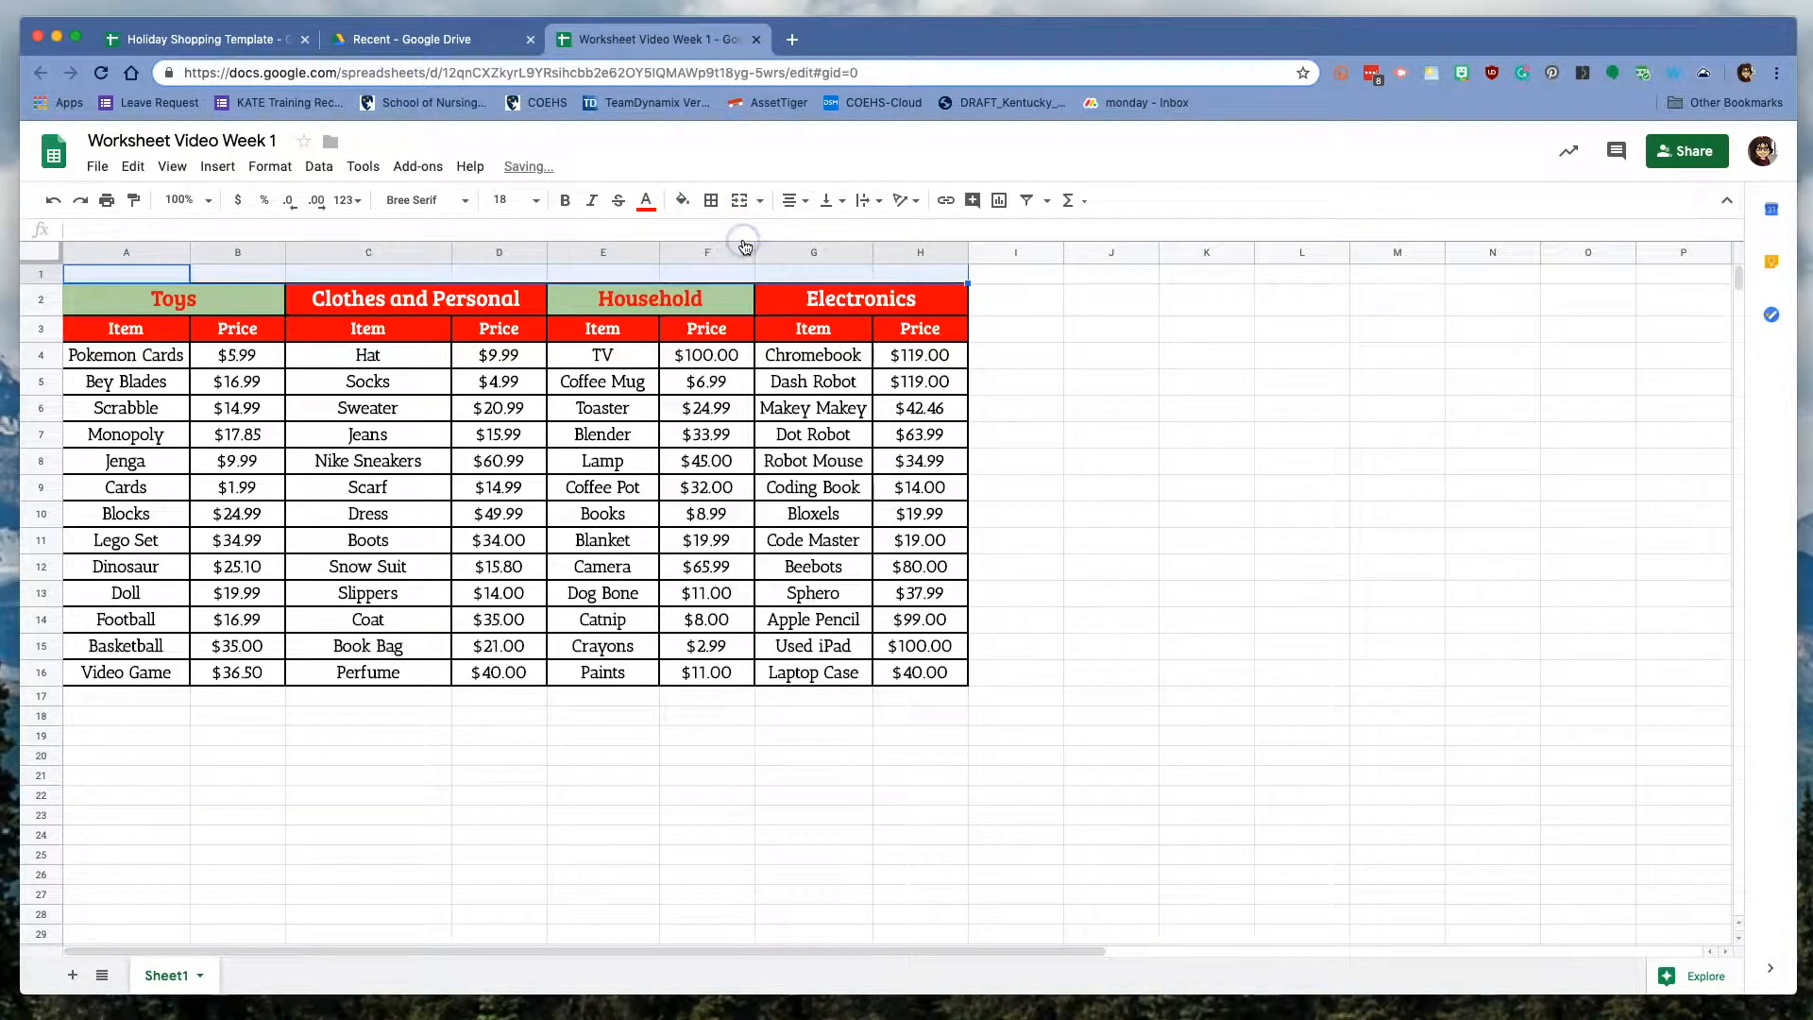
{"action": "left_click", "coordinate": [1067, 310]}
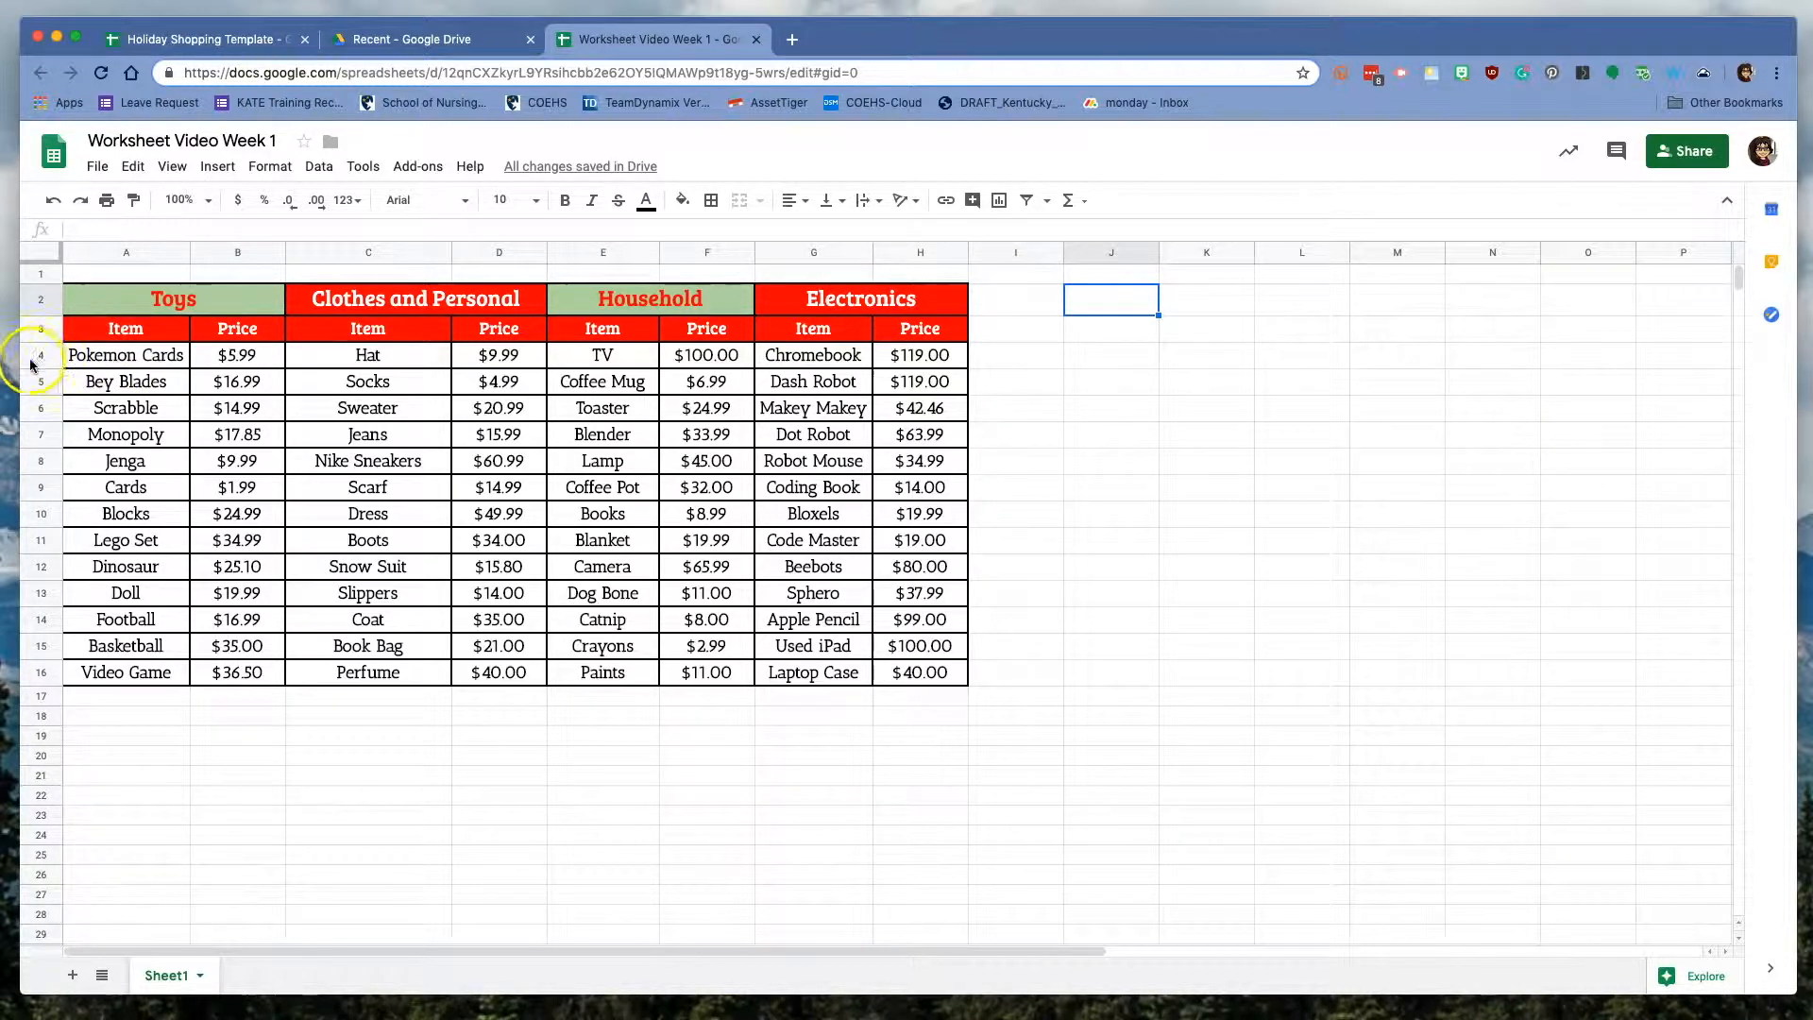
Increase the height of rows 4 to 16 evenly to about double
{"action": "left_click_drag", "start_coordinate": [41, 356], "coordinate": [51, 437]}
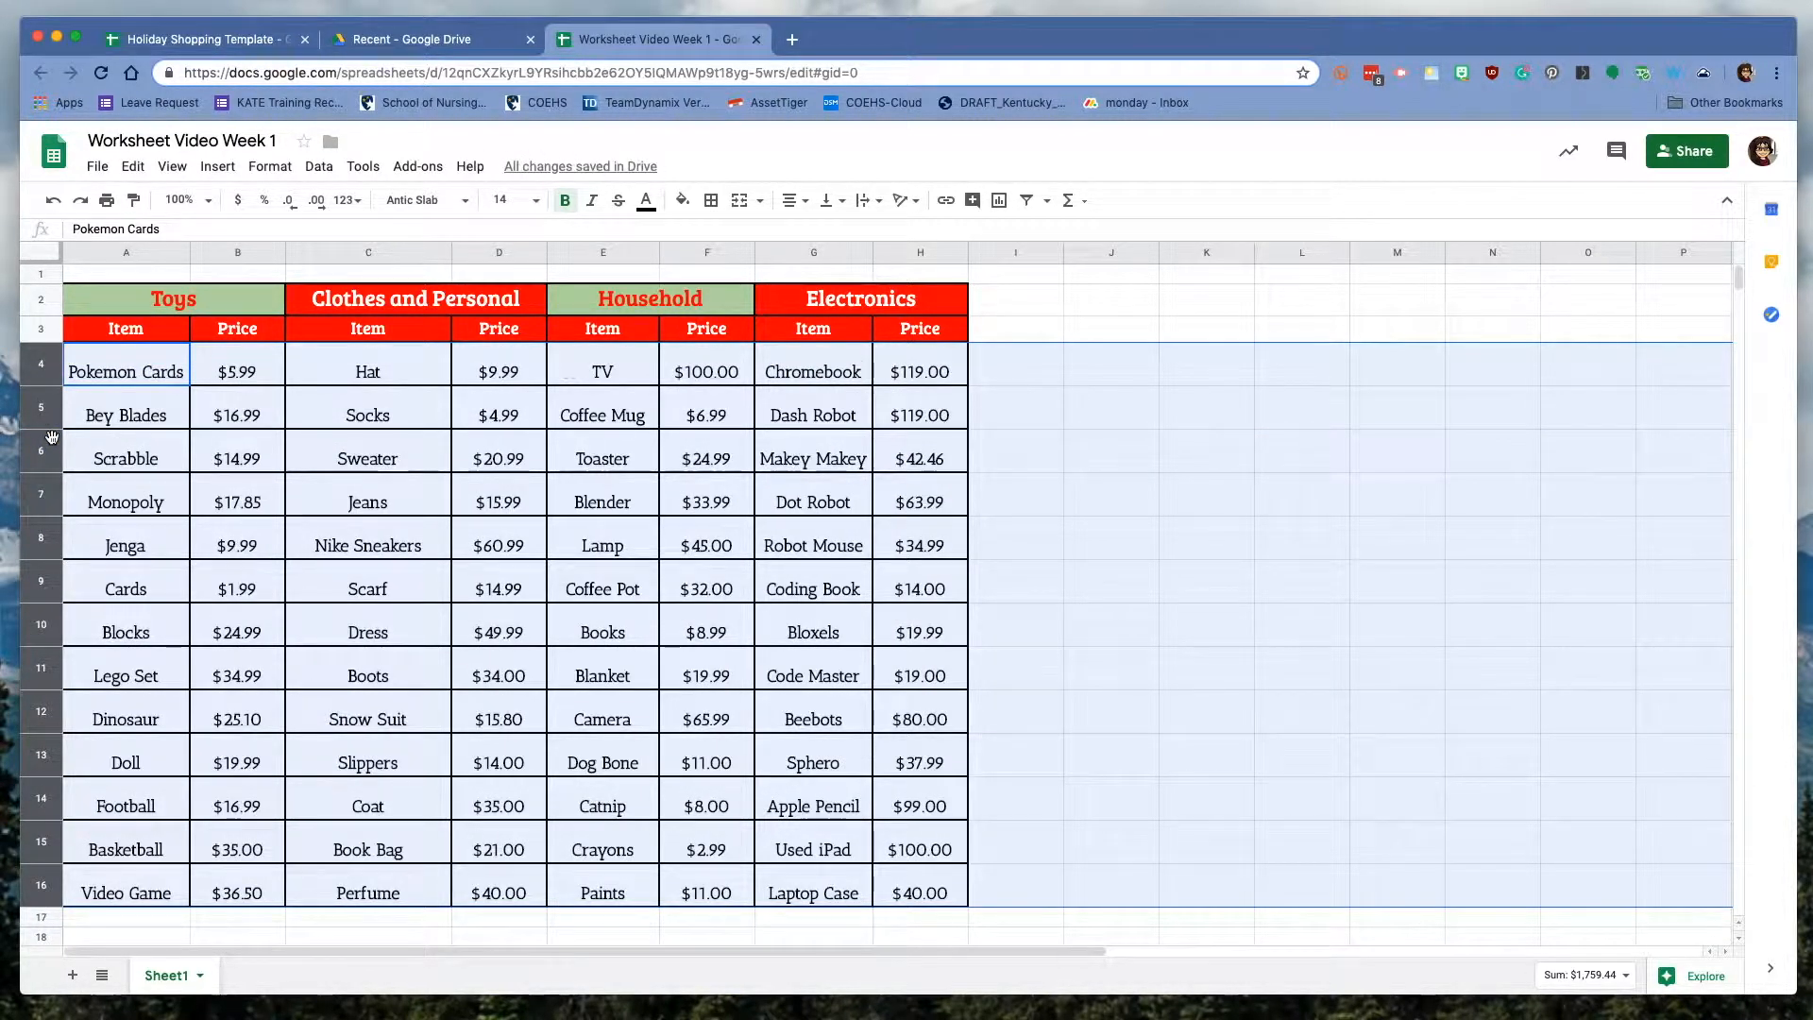
{"action": "scroll", "coordinate": [454, 580], "scroll_direction": "down", "scroll_amount": 5}
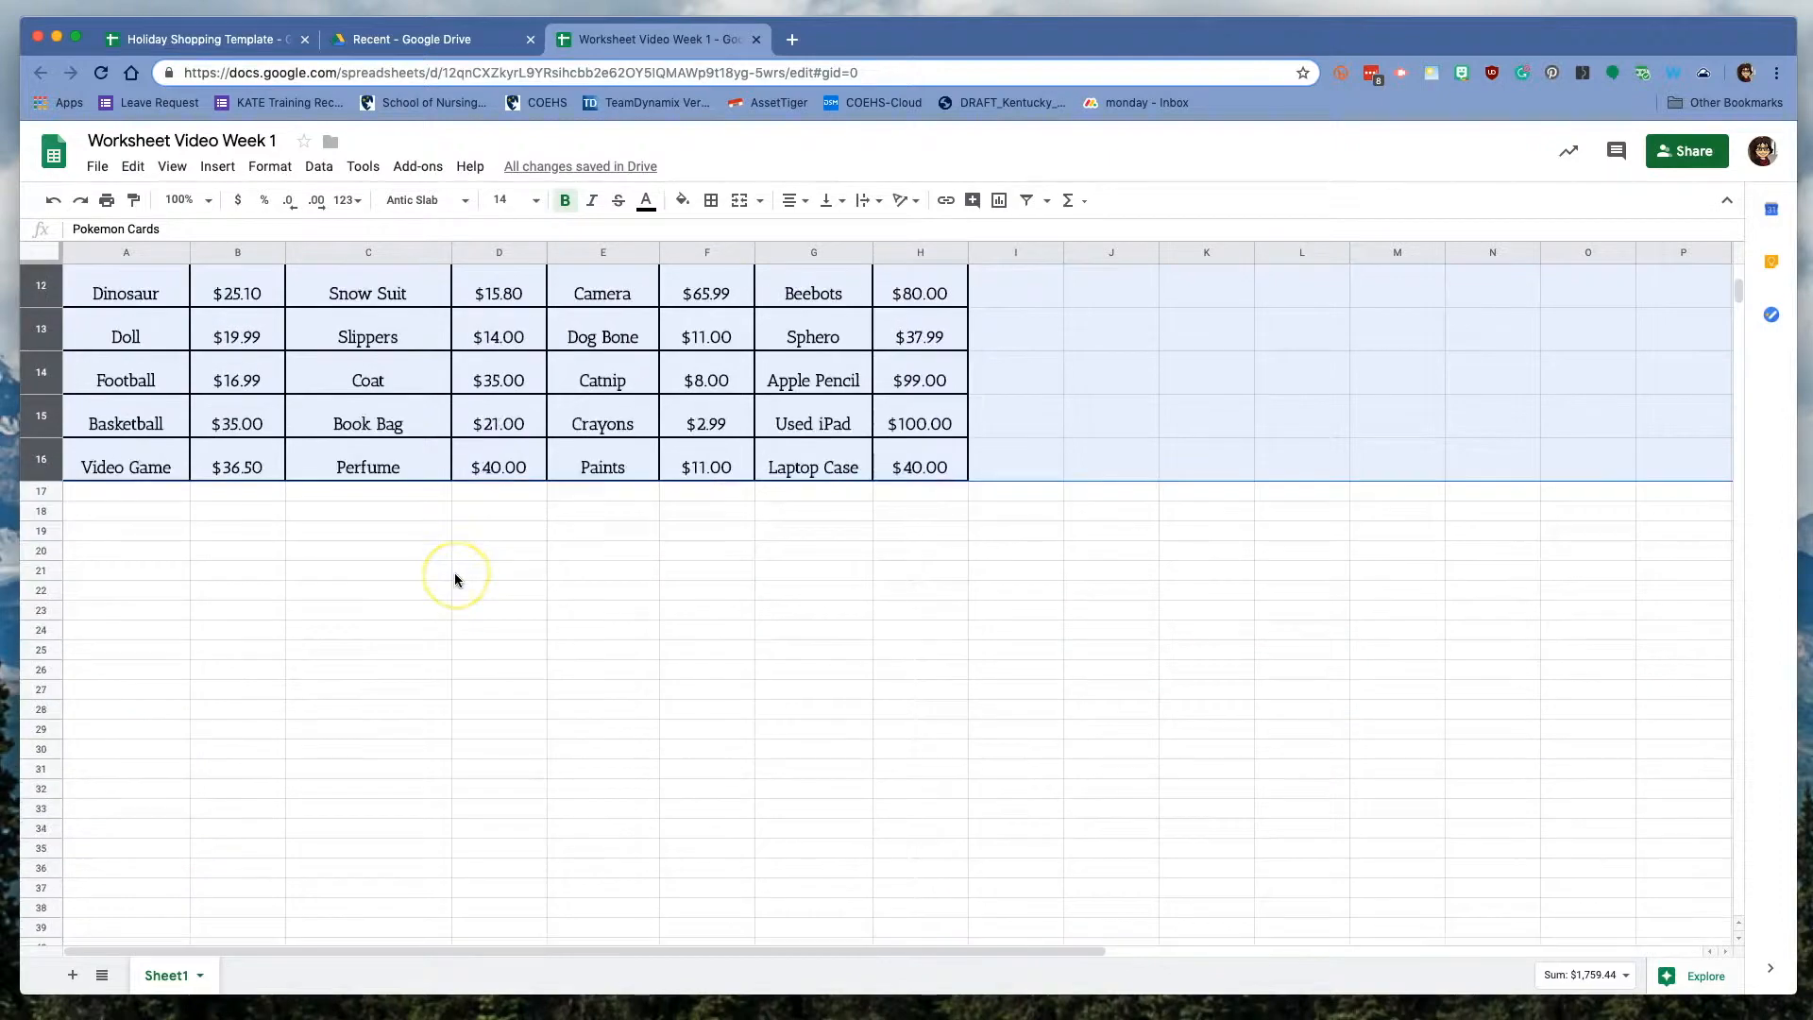
{"action": "scroll", "coordinate": [454, 580], "scroll_direction": "up", "scroll_amount": 5}
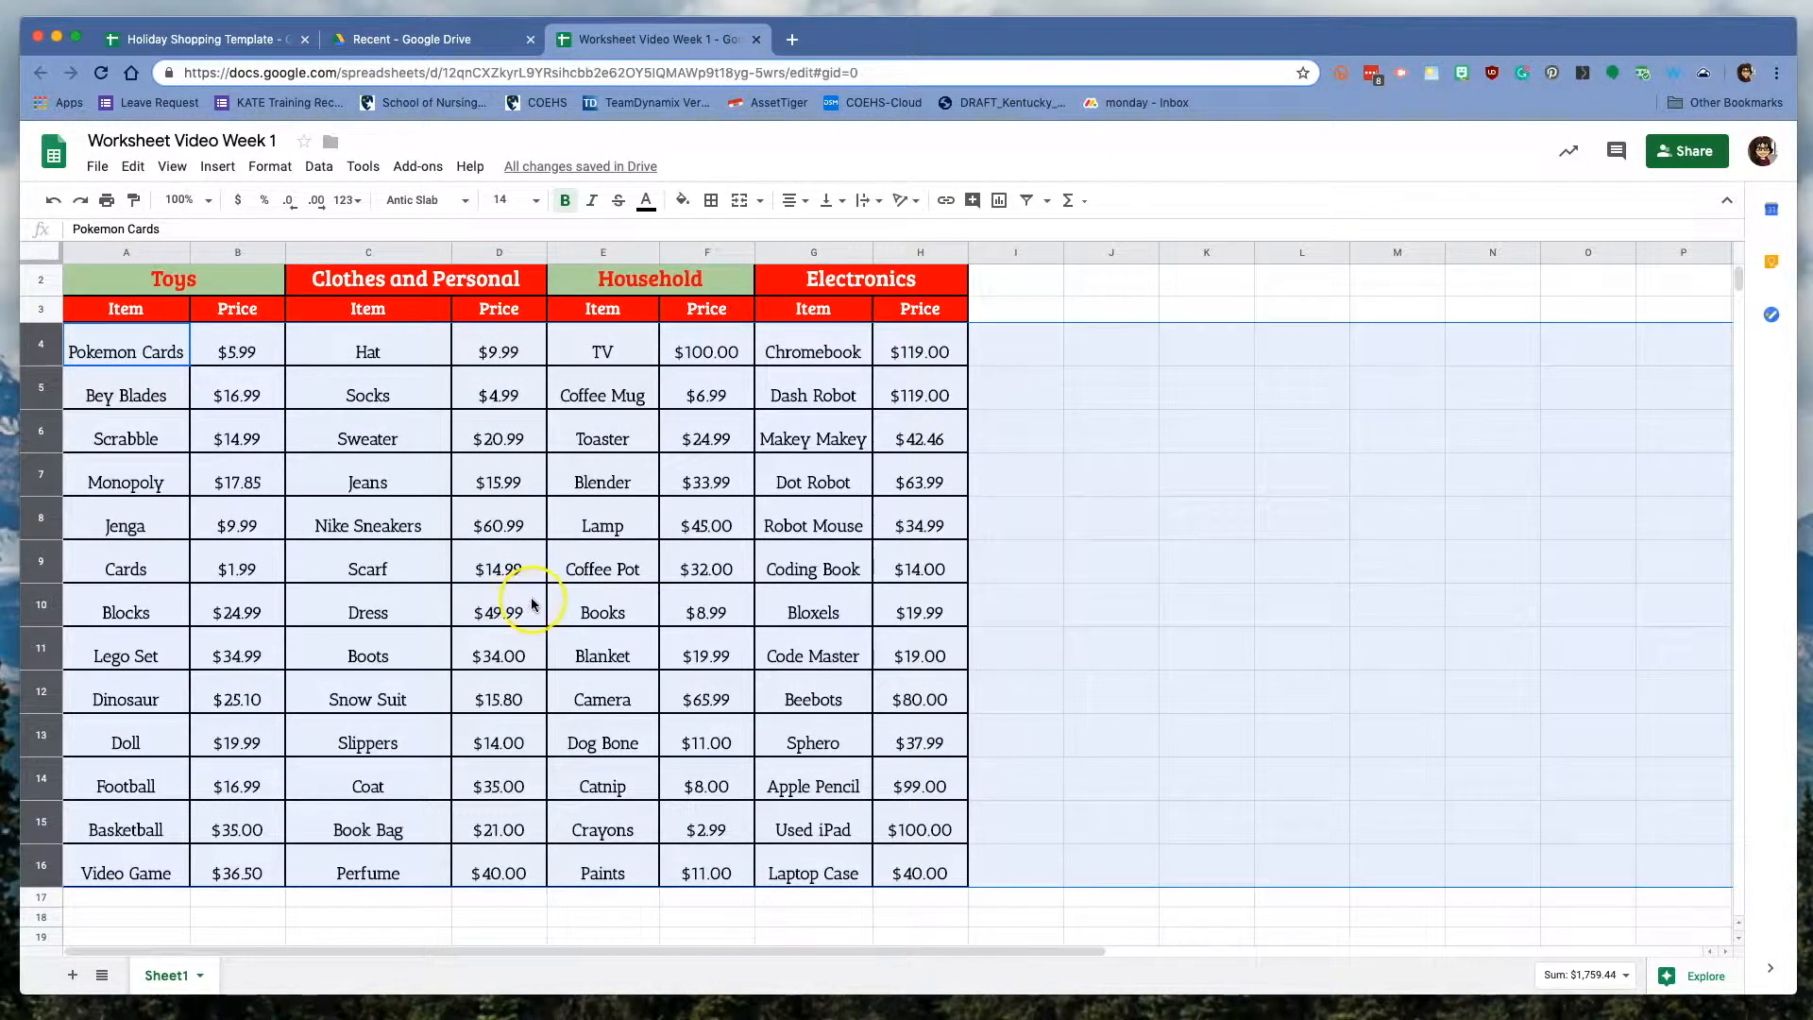
Resize columns E, F and G to one equal width
{"action": "left_click", "coordinate": [609, 251]}
{"action": "left_click_drag", "start_coordinate": [608, 251], "coordinate": [731, 253]}
{"action": "left_click", "coordinate": [1310, 475]}
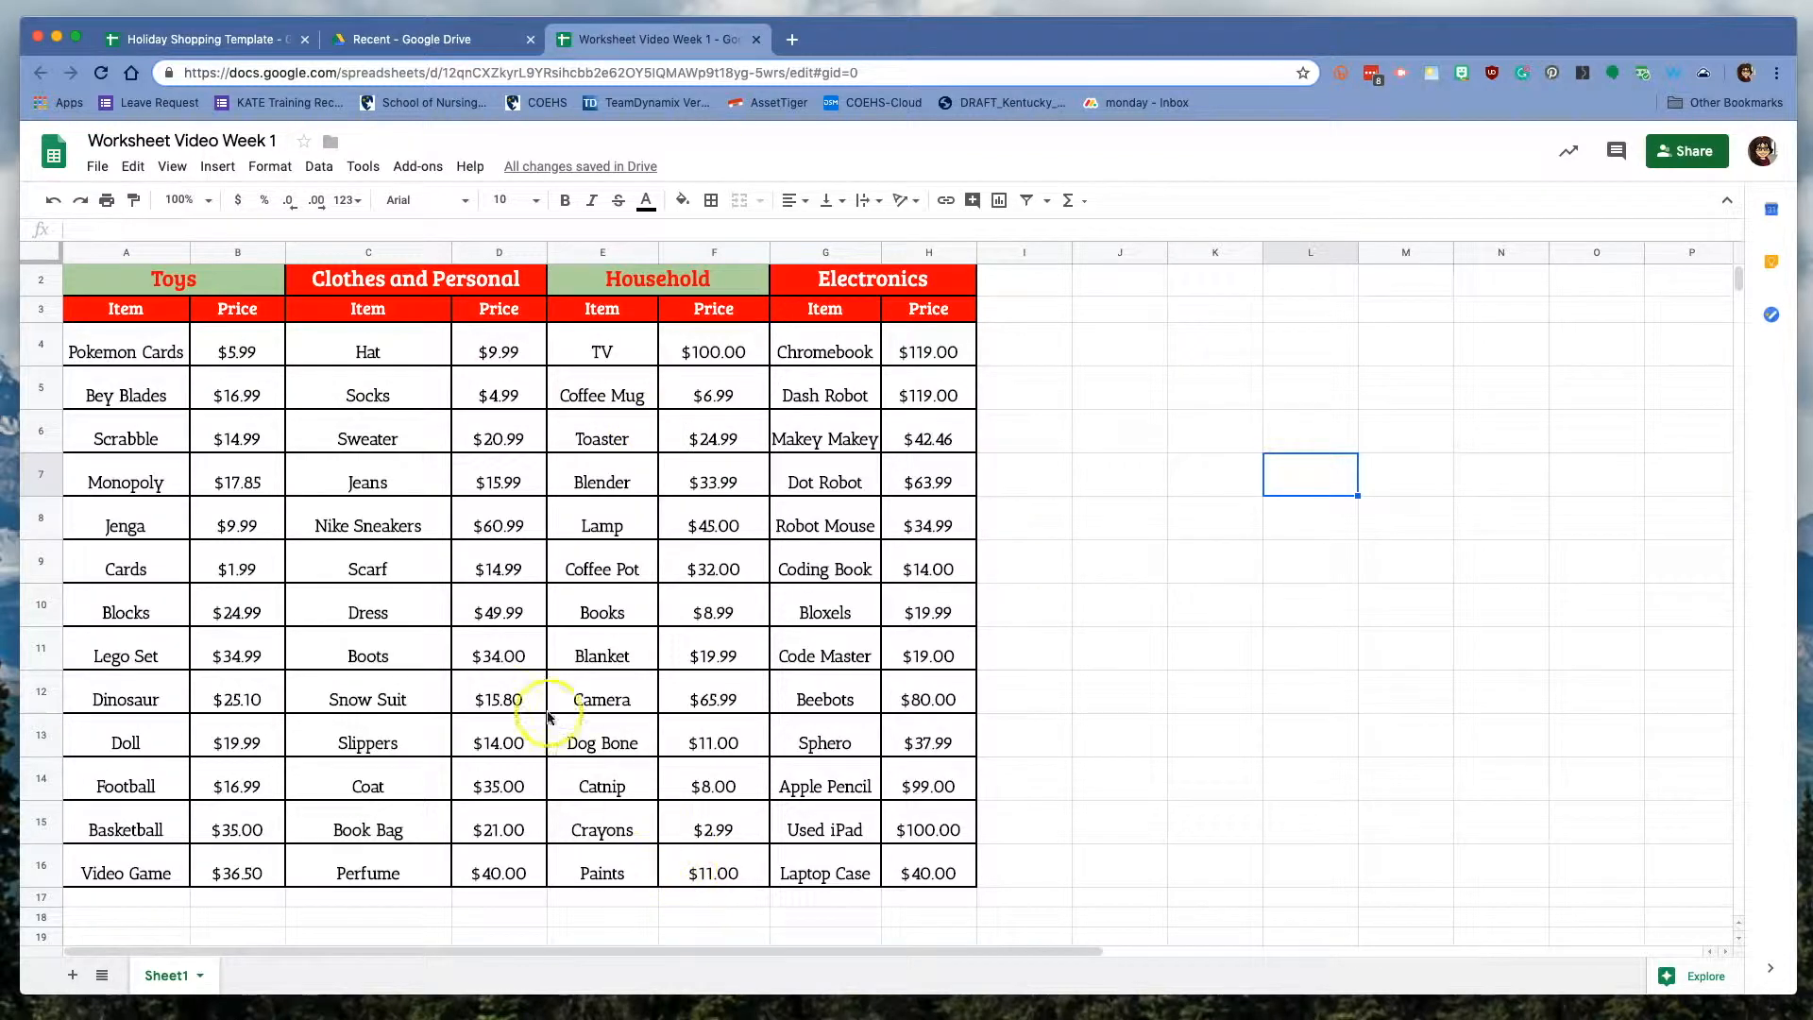
Start alternating colors for the item and price cells A4:H16, with the Header style turned off
{"action": "left_click_drag", "start_coordinate": [154, 350], "coordinate": [929, 874]}
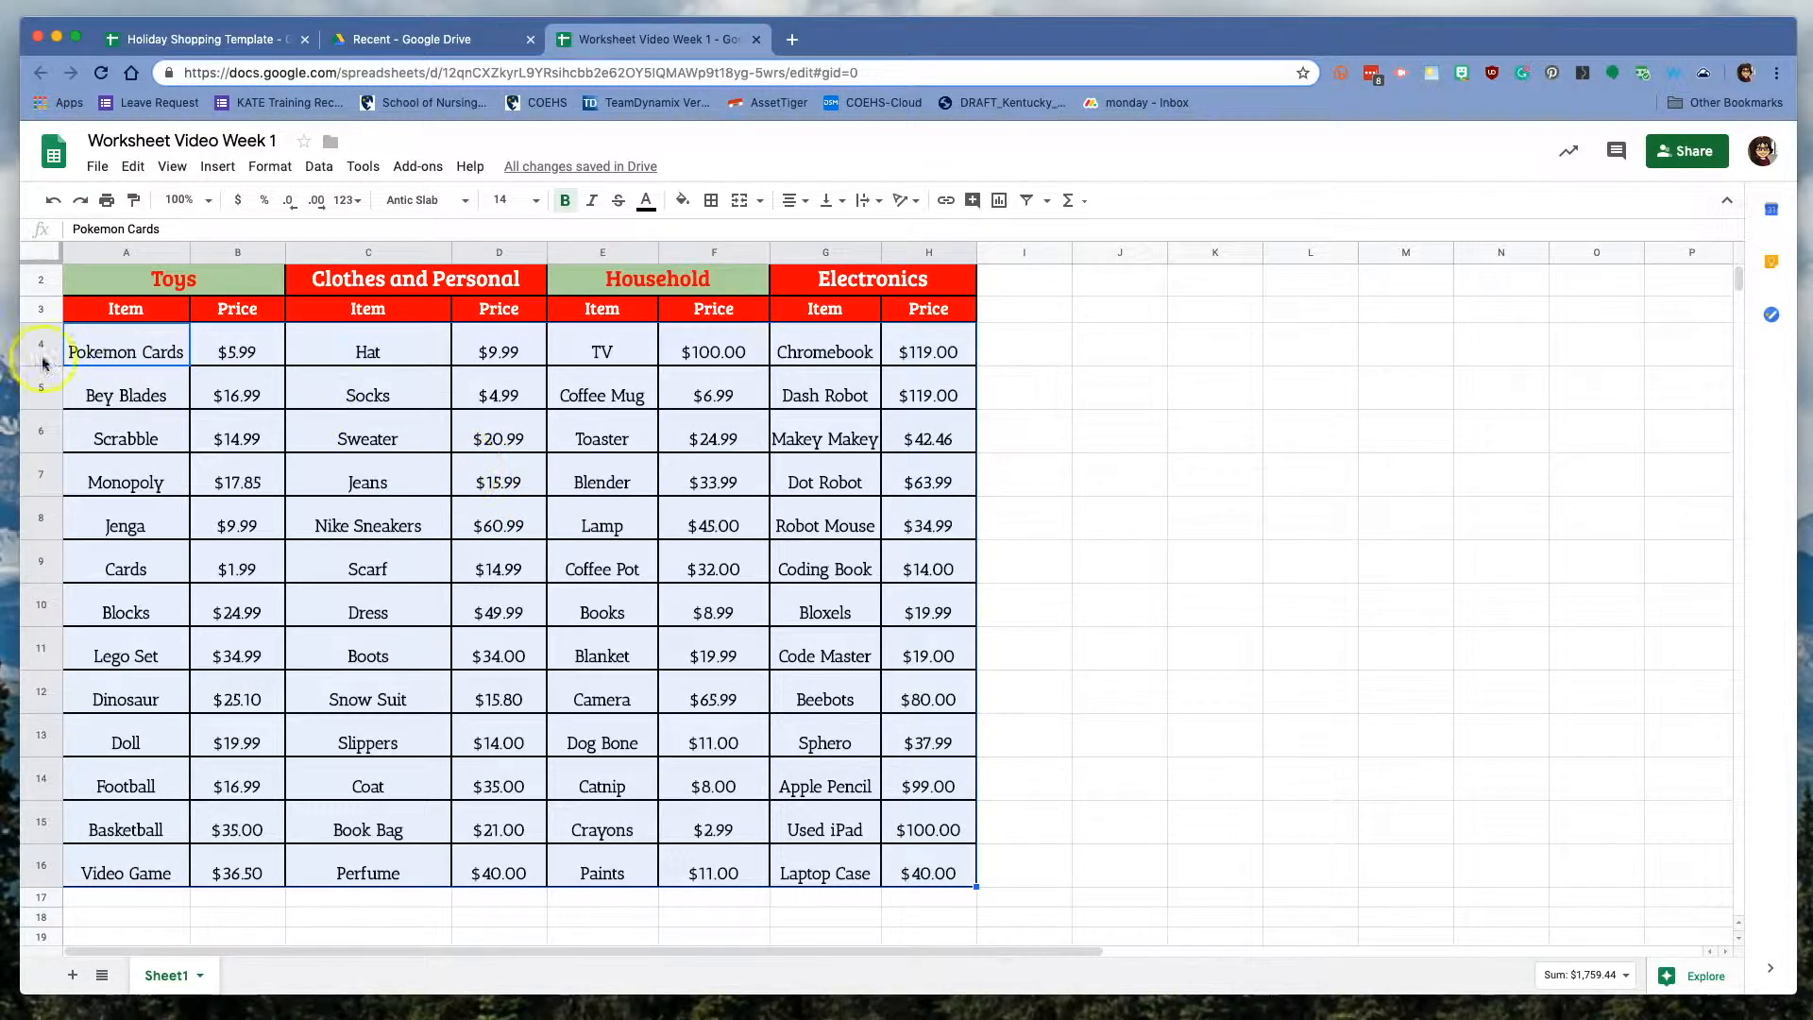
{"action": "left_click_drag", "start_coordinate": [34, 350], "coordinate": [35, 858]}
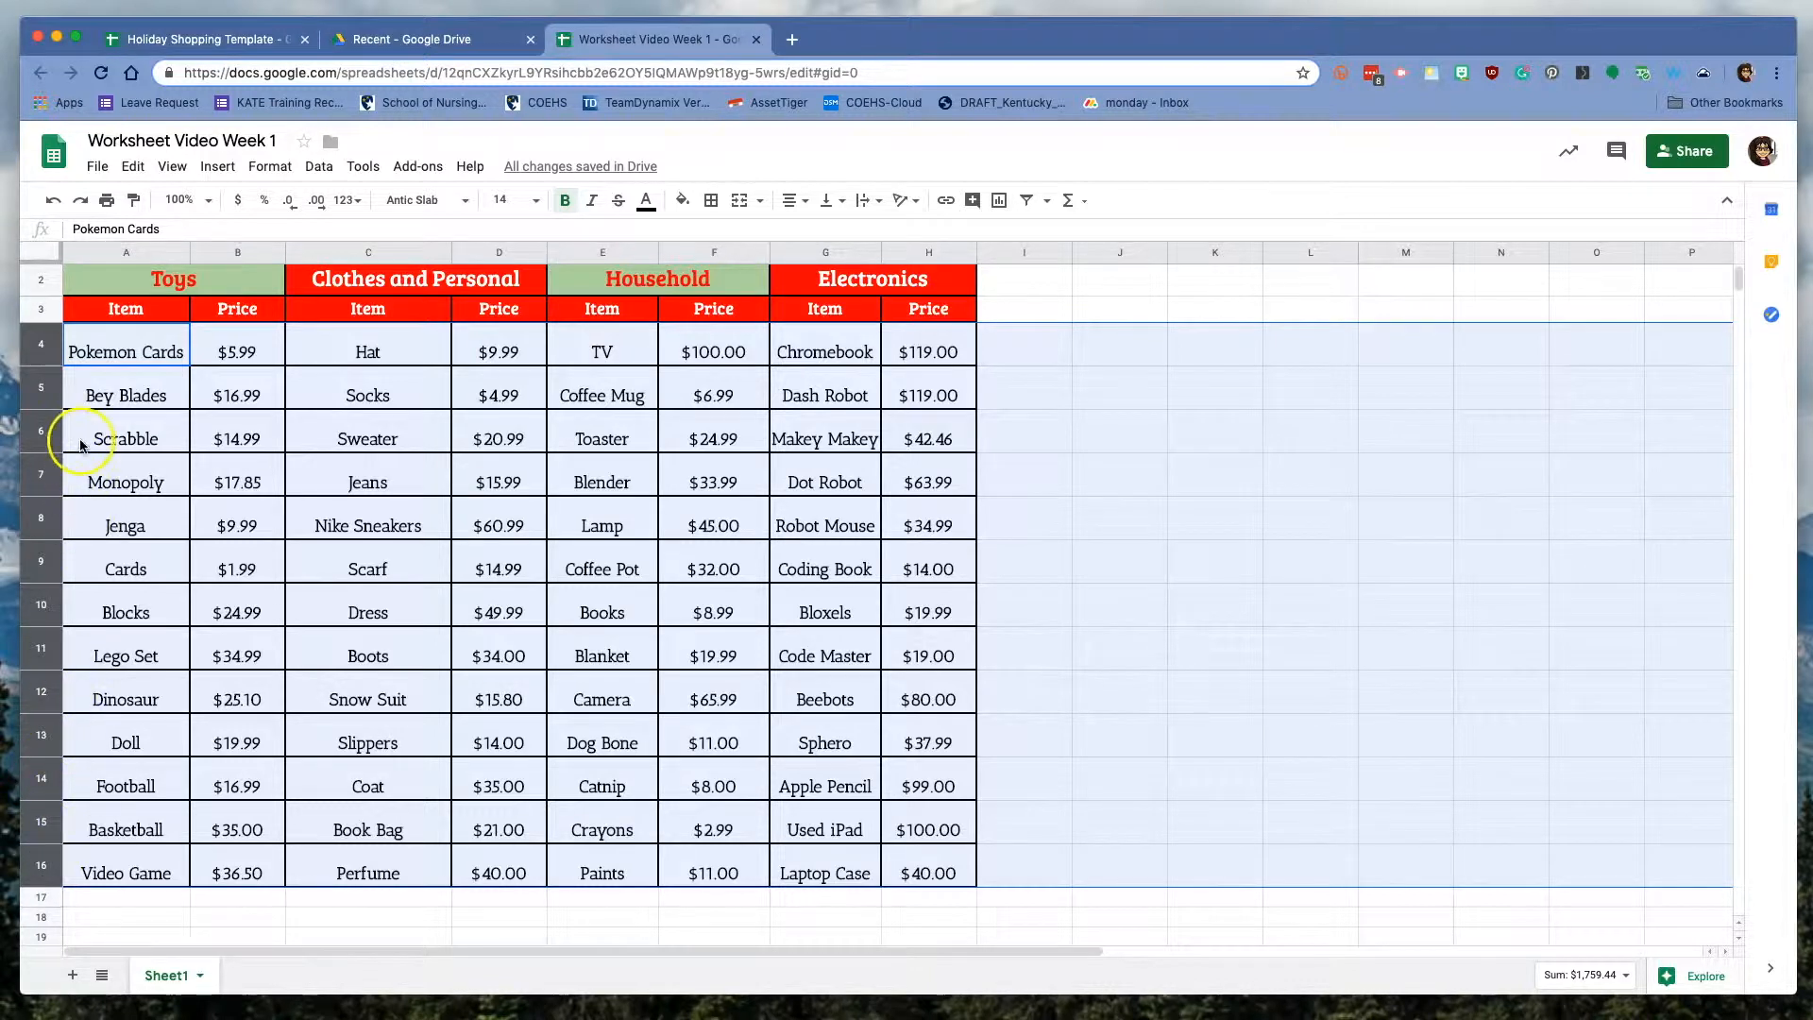
{"action": "left_click_drag", "start_coordinate": [126, 354], "coordinate": [923, 877]}
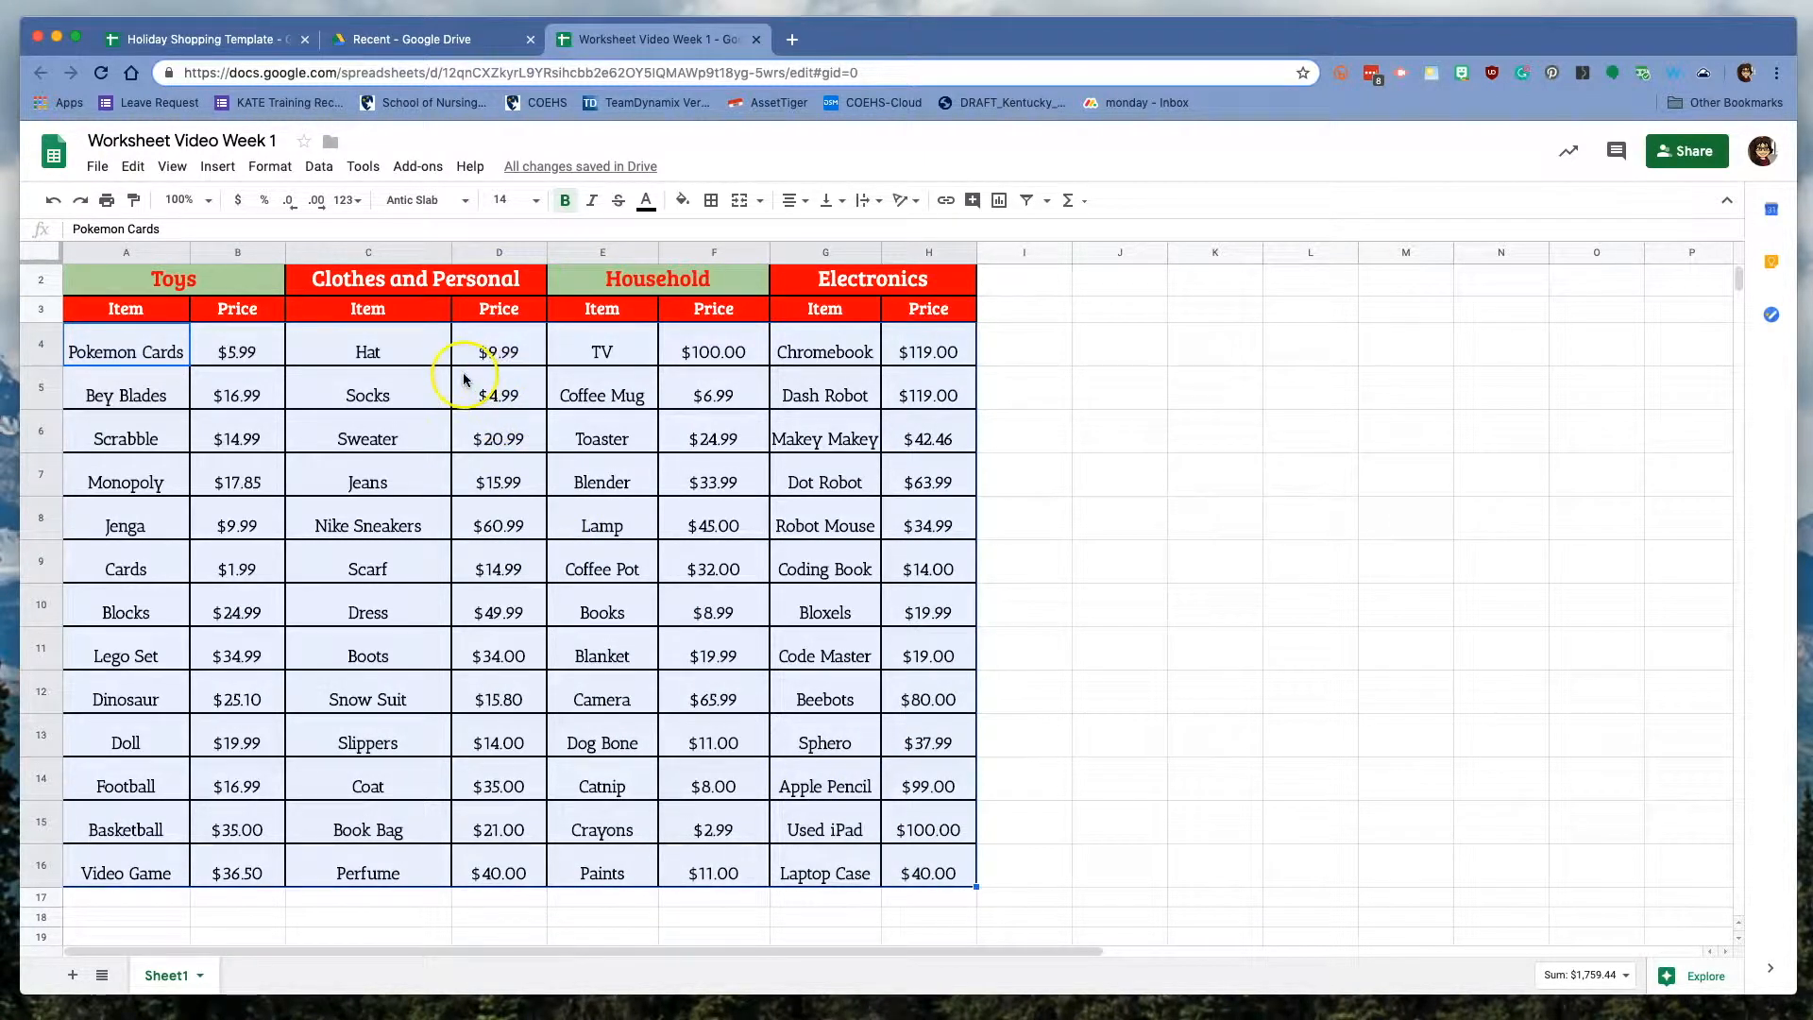
{"action": "left_click", "coordinate": [269, 169]}
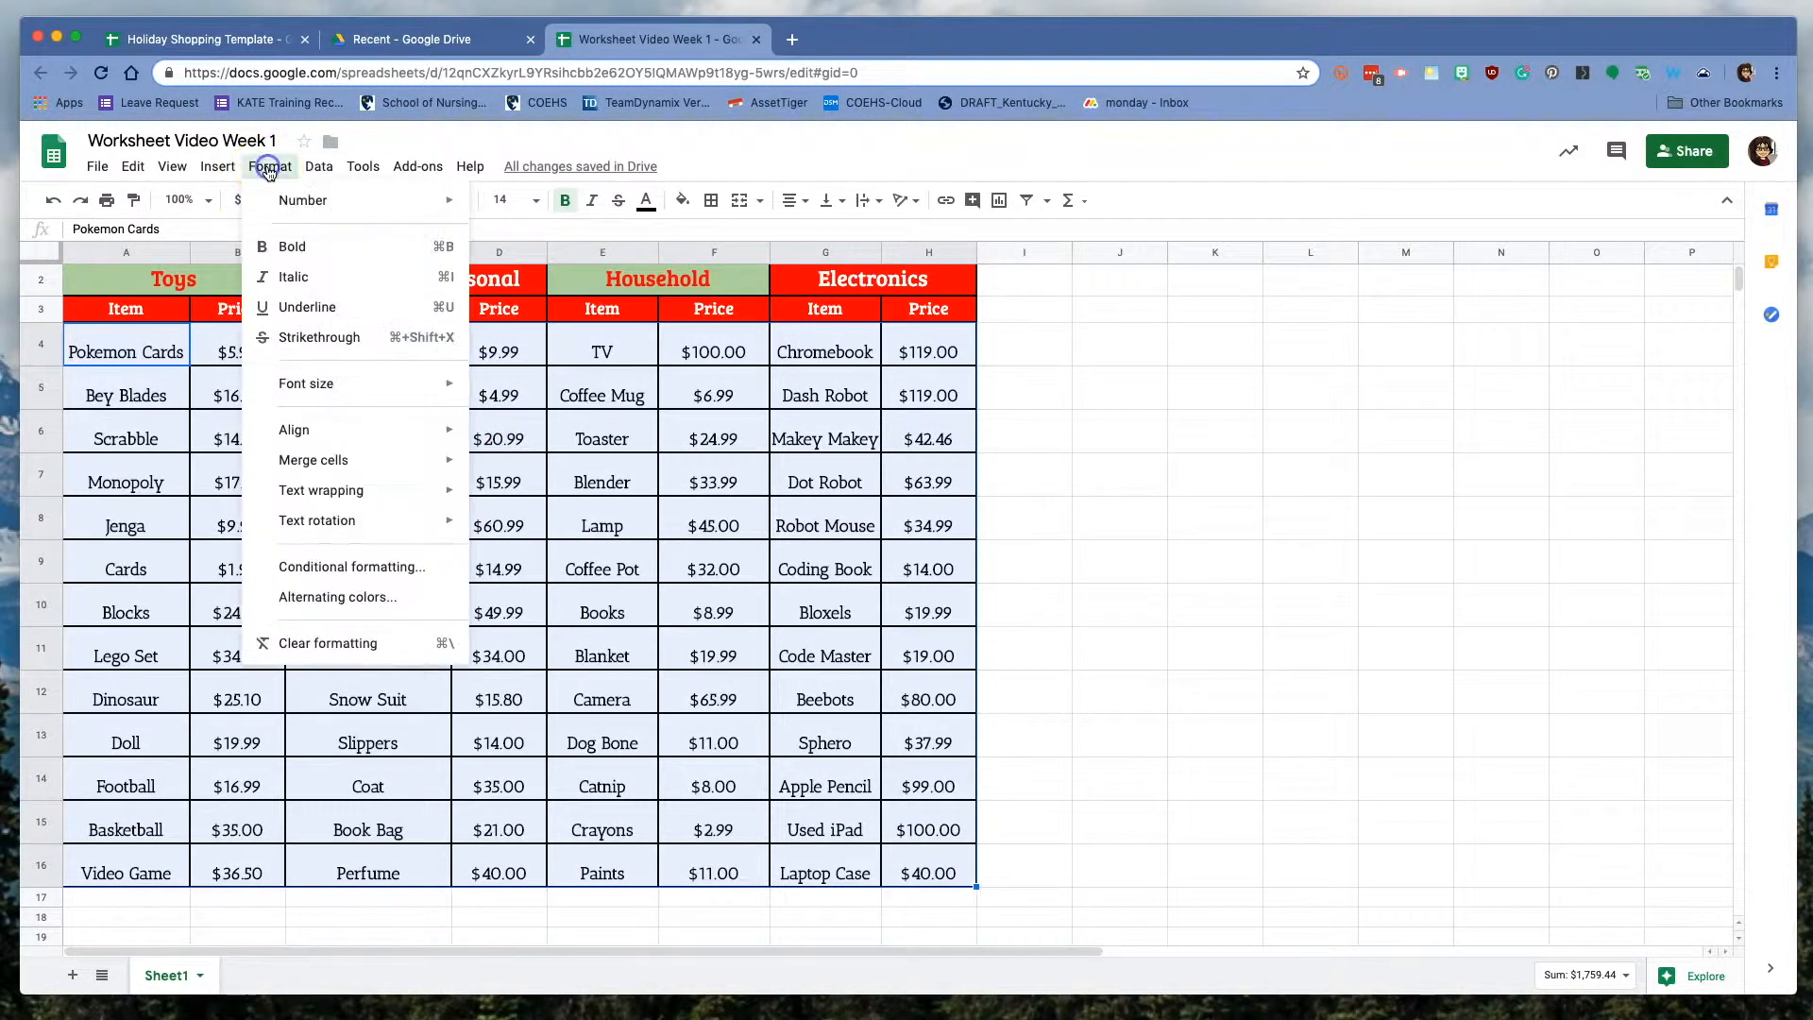
{"action": "left_click", "coordinate": [320, 600]}
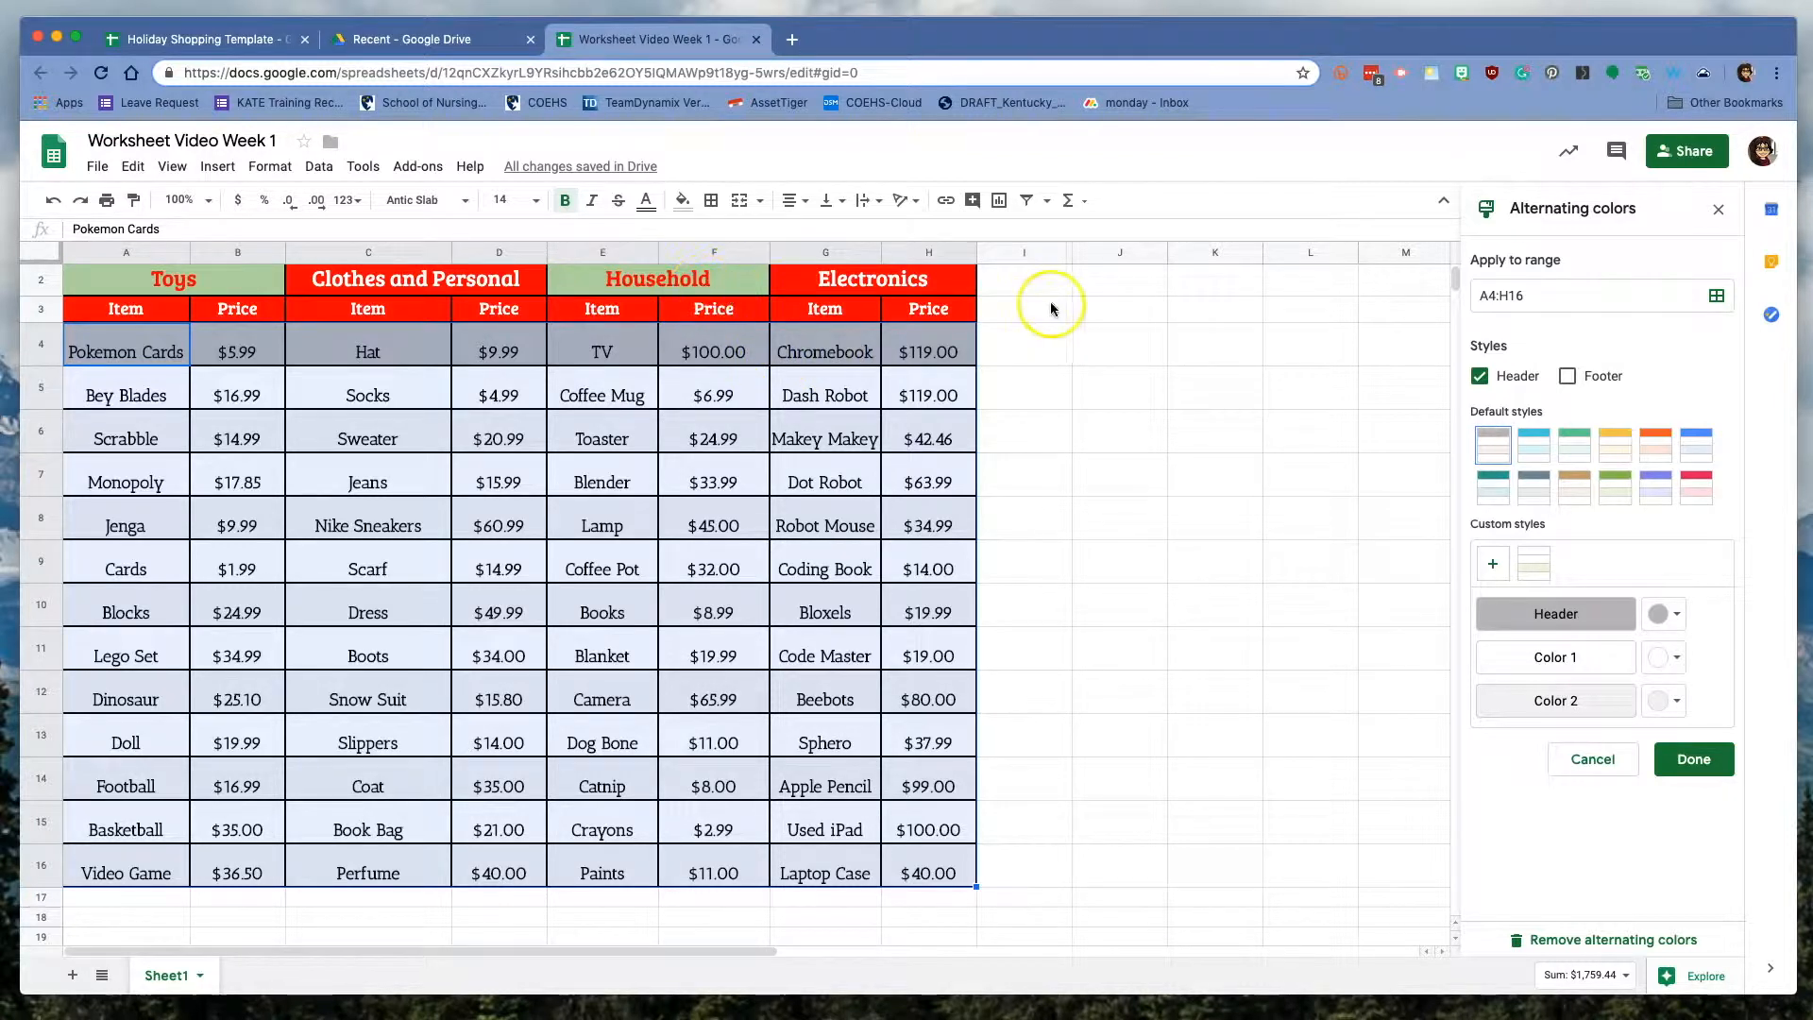
{"action": "left_click", "coordinate": [1480, 378]}
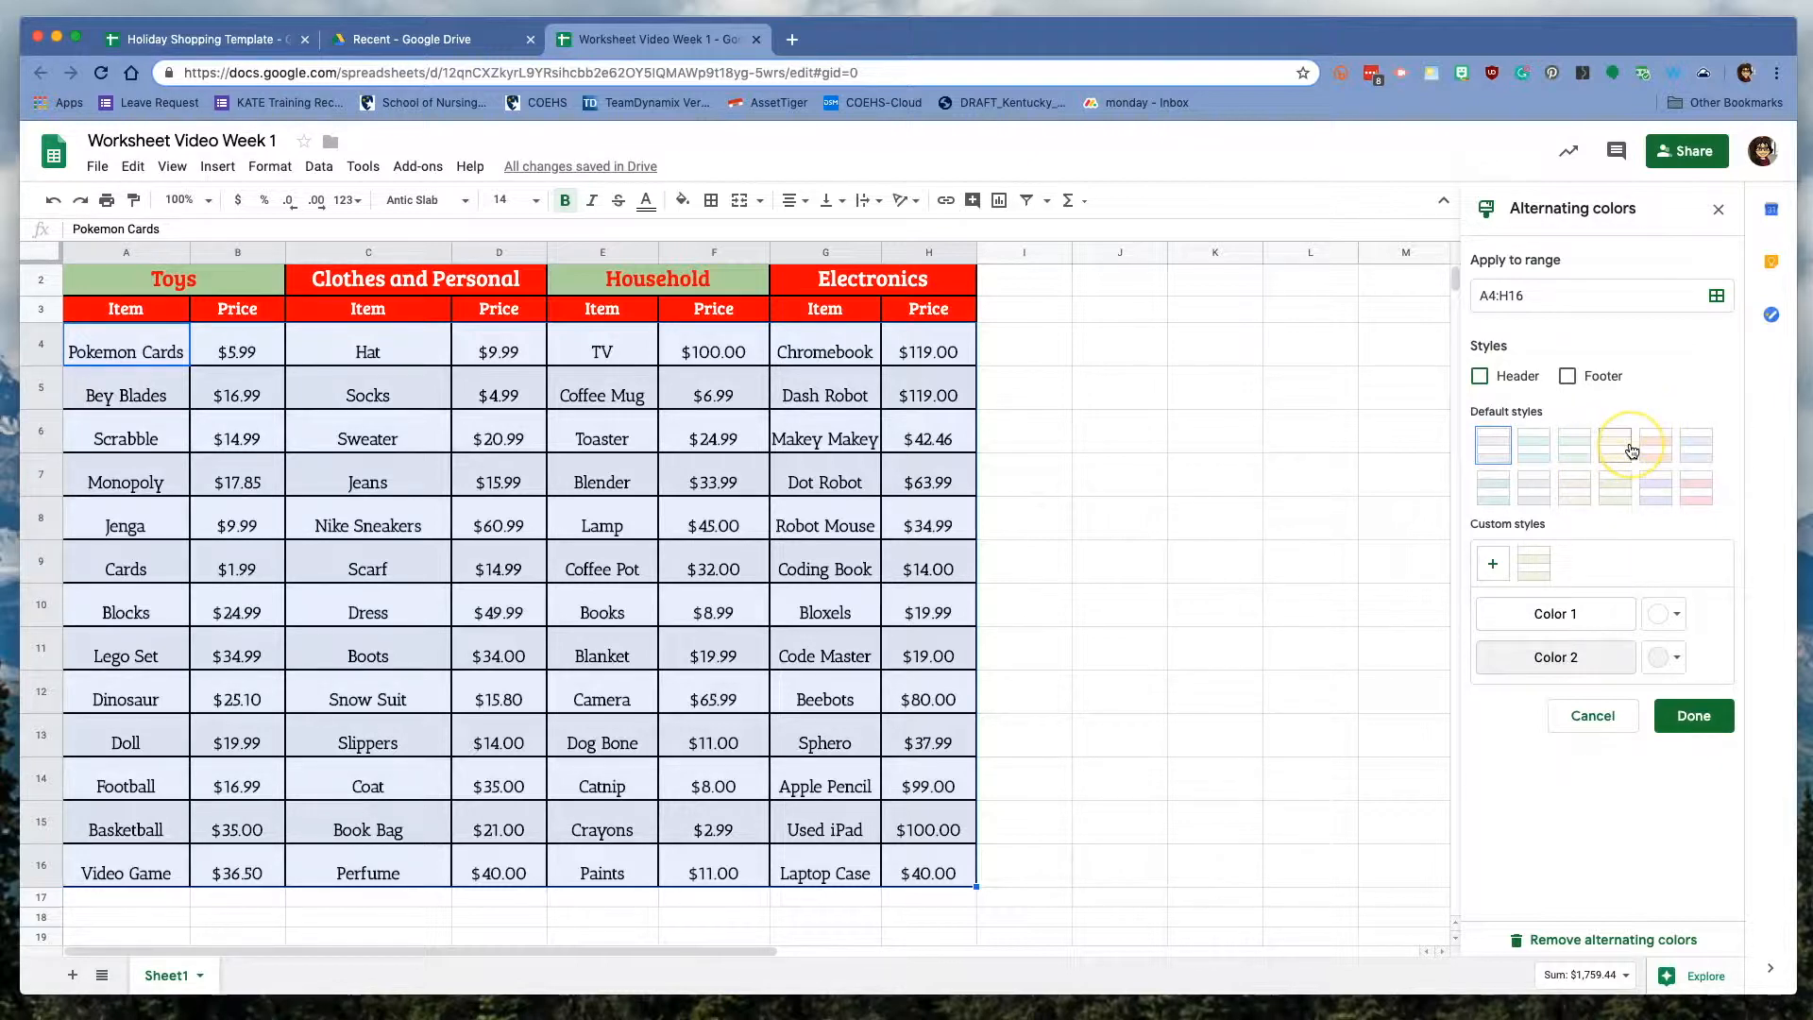
{"action": "left_click", "coordinate": [1672, 615]}
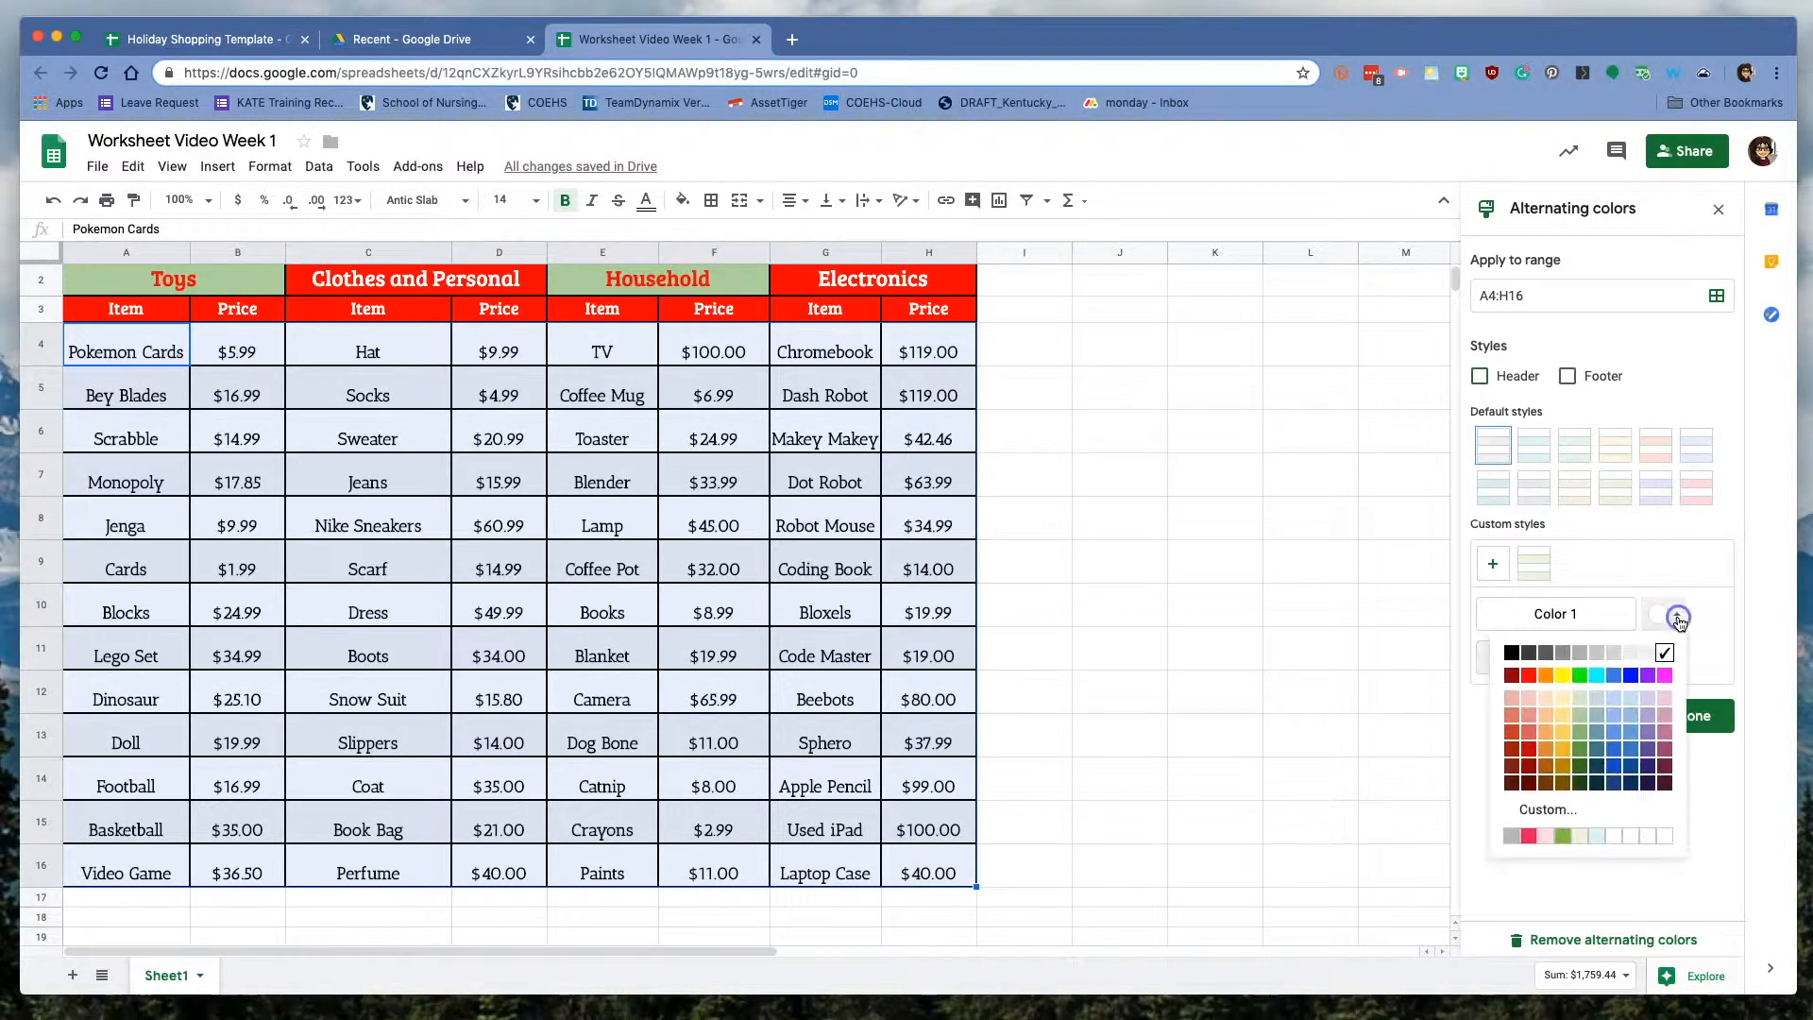
{"action": "left_click", "coordinate": [1556, 812]}
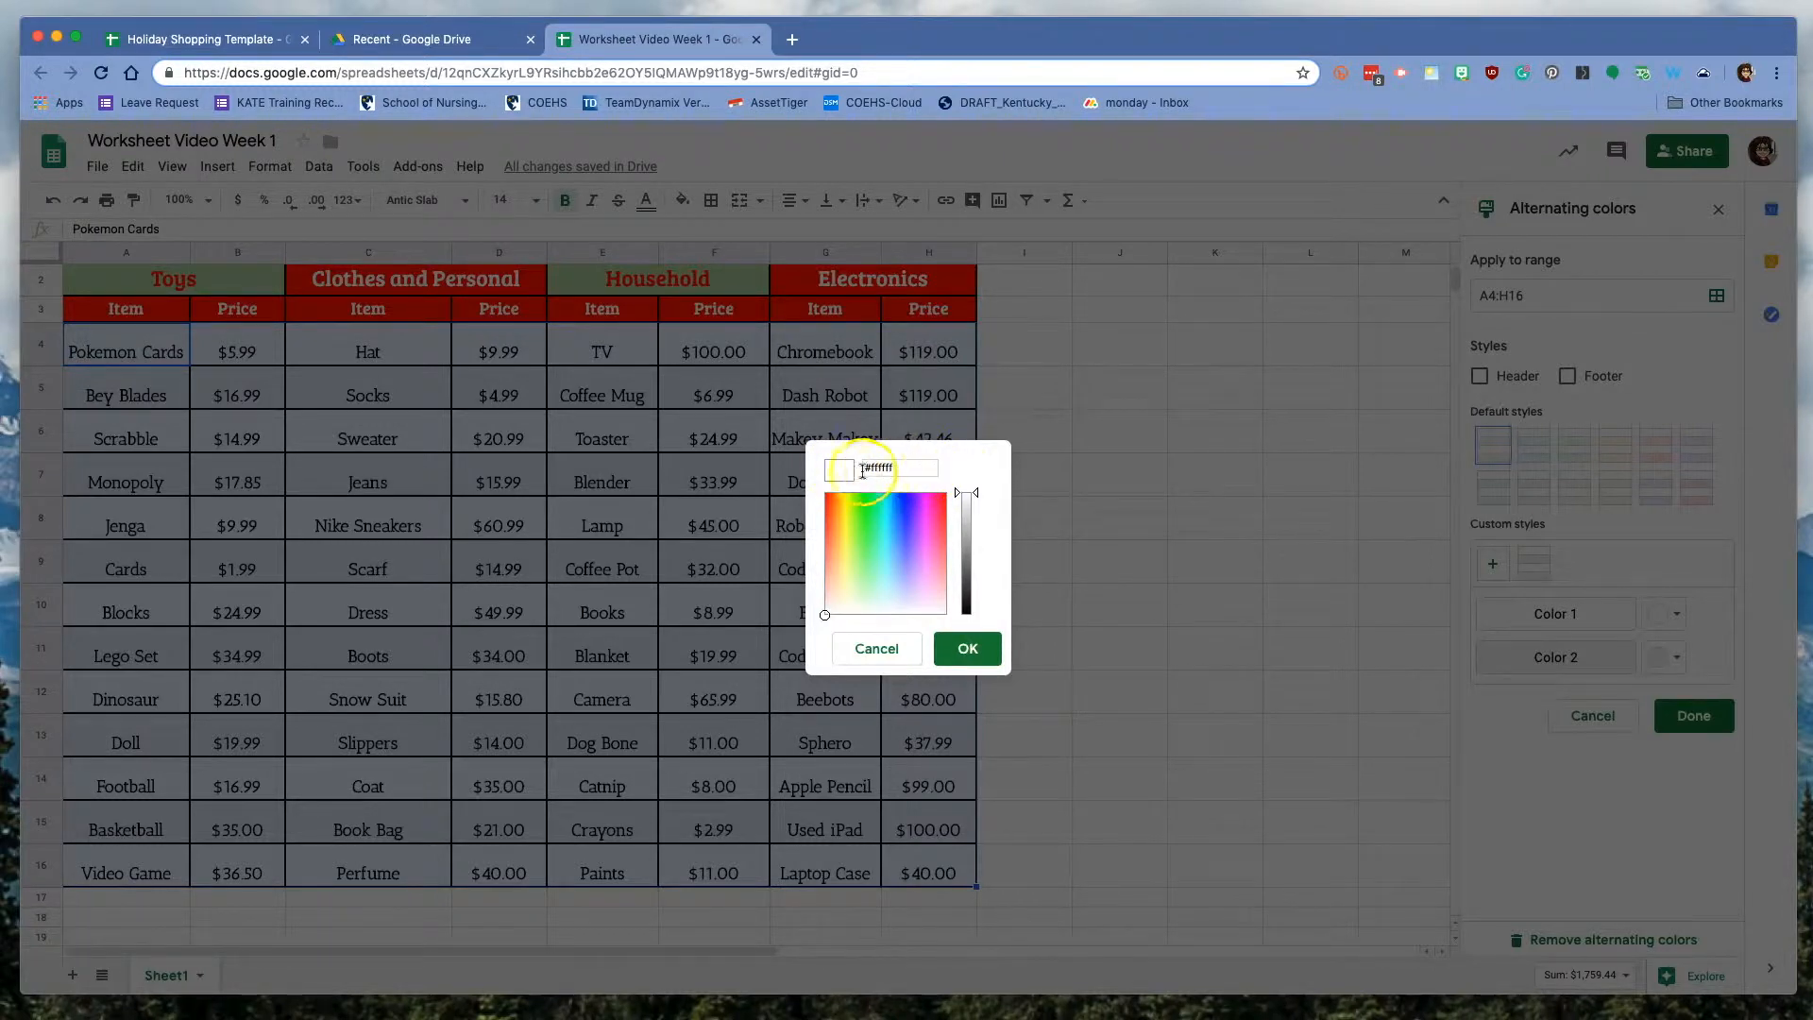
{"action": "left_click", "coordinate": [876, 648]}
Apply the default white and light green alternating color style to A4:H16 and finish the setup
{"action": "left_click", "coordinate": [1617, 489]}
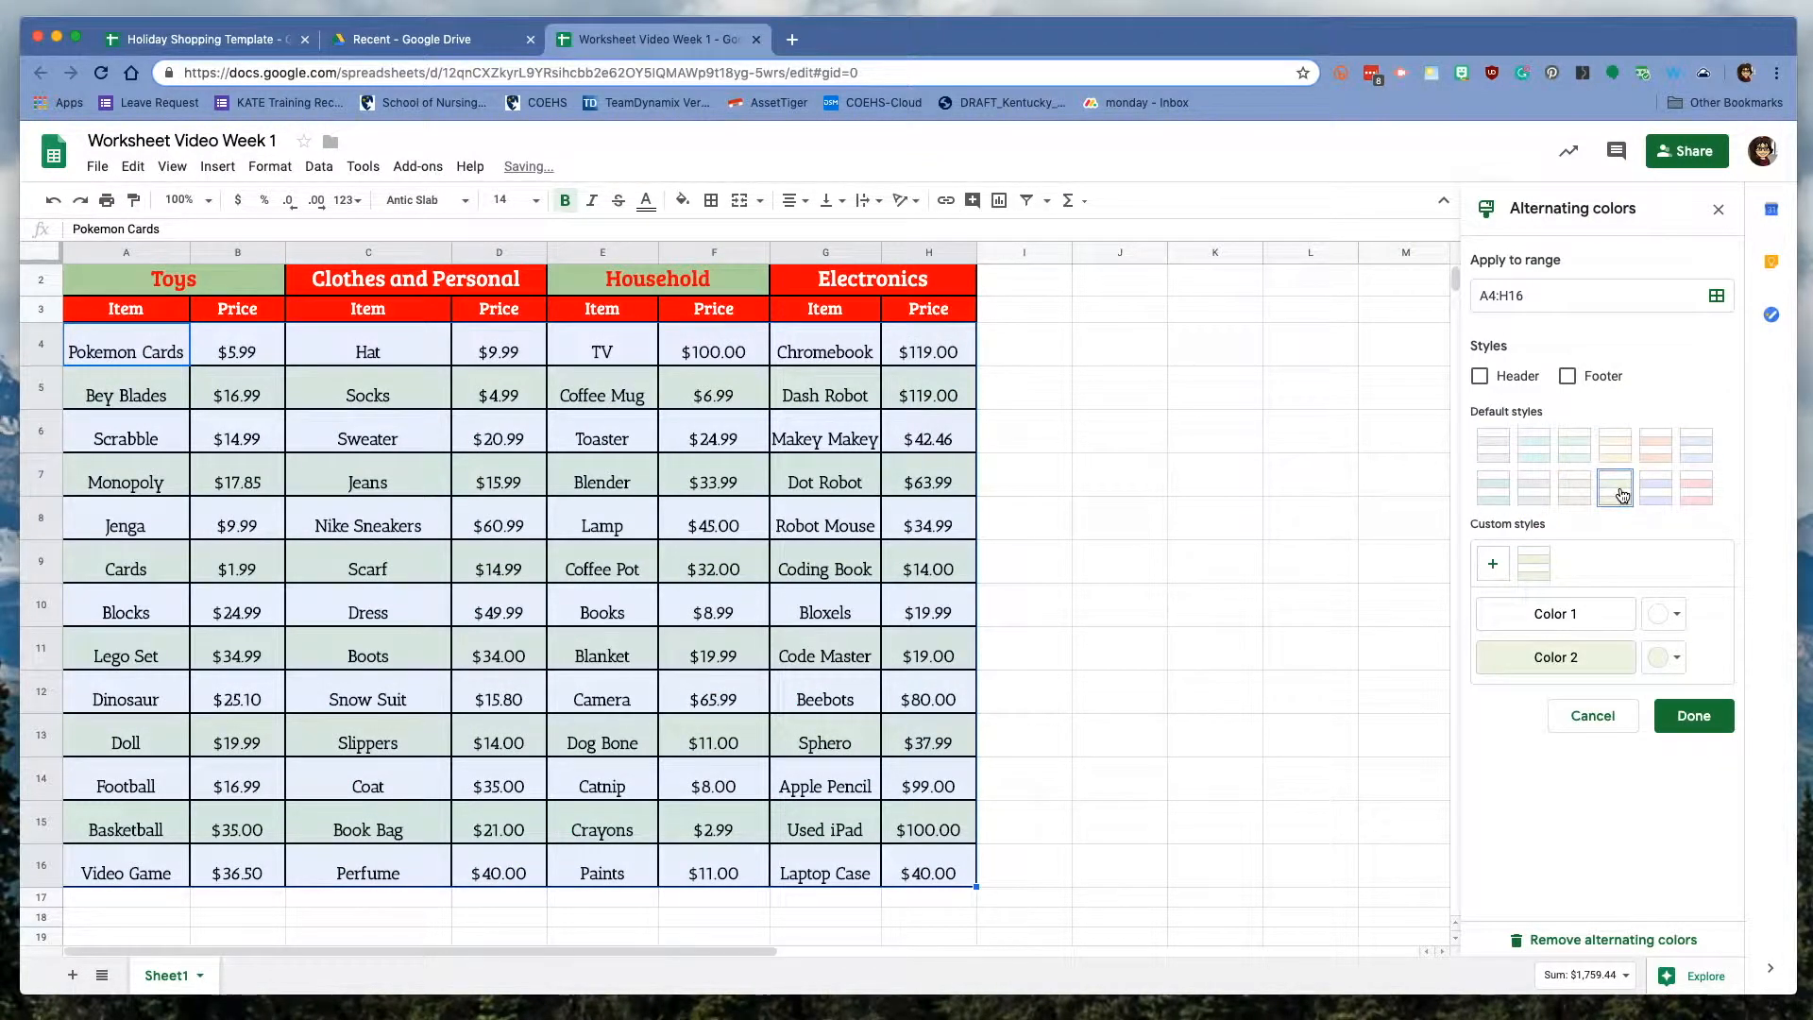
{"action": "left_click", "coordinate": [1681, 718]}
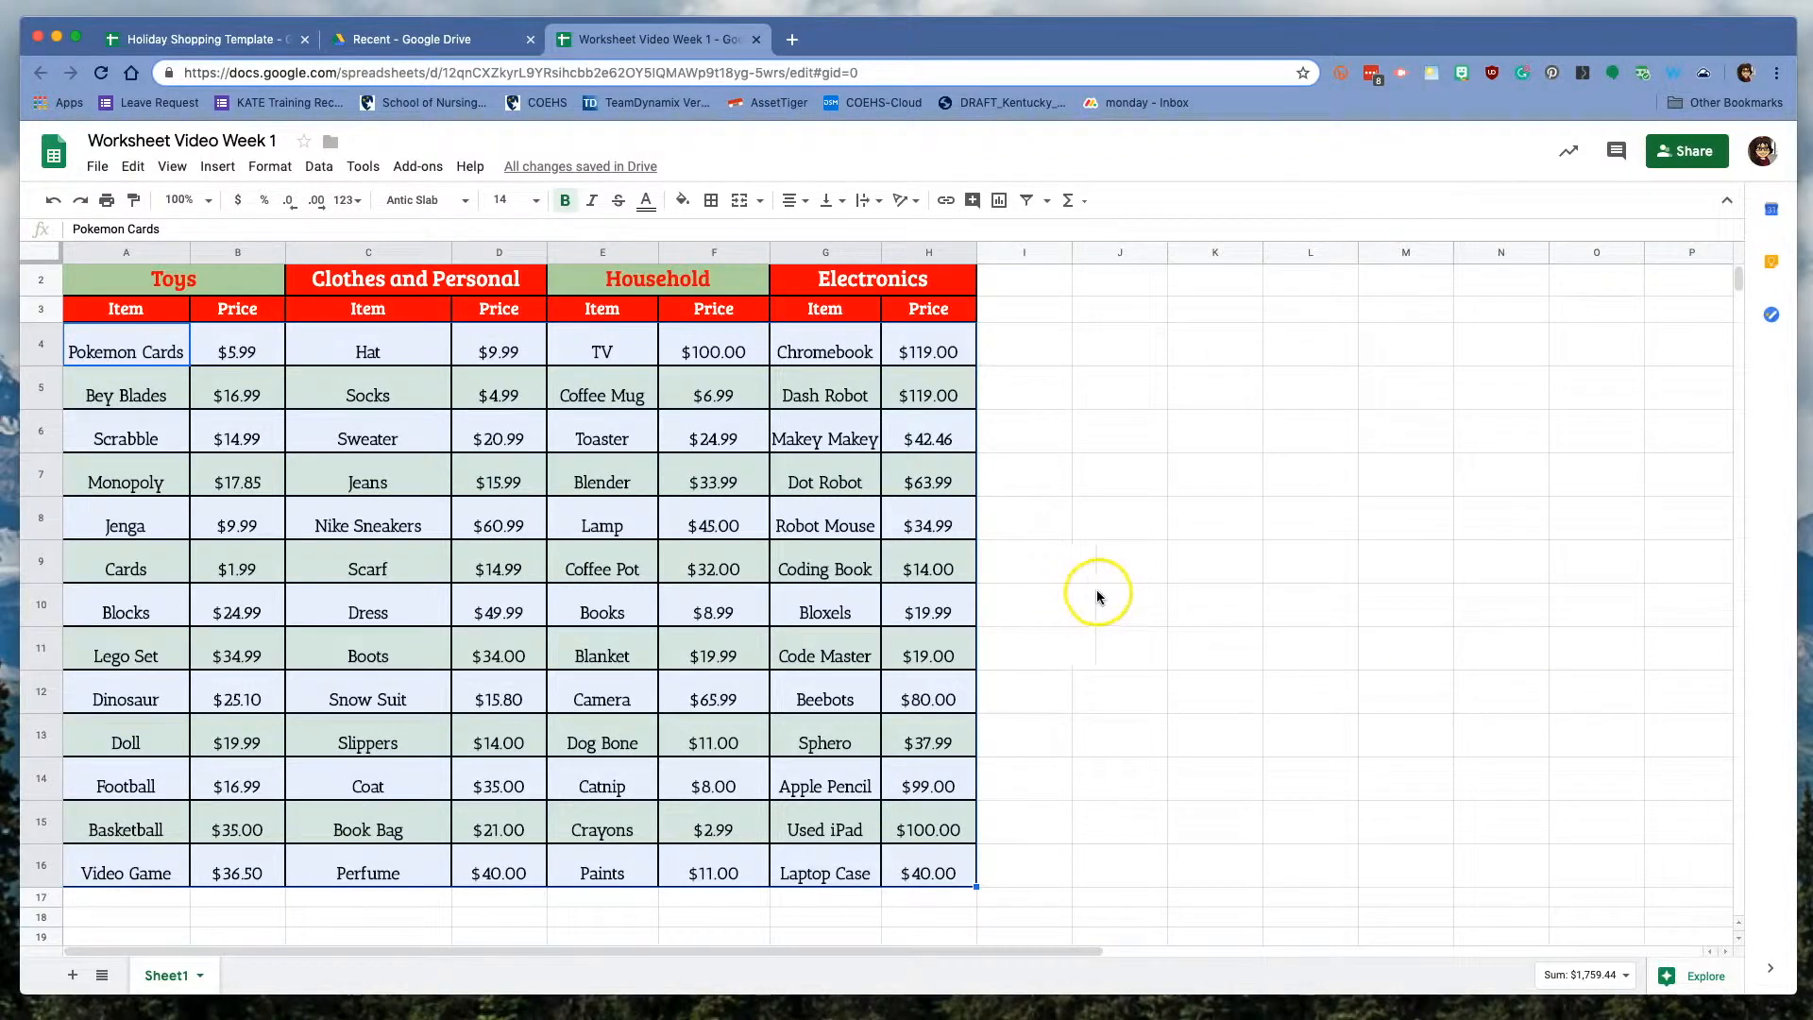
{"action": "left_click", "coordinate": [1098, 595]}
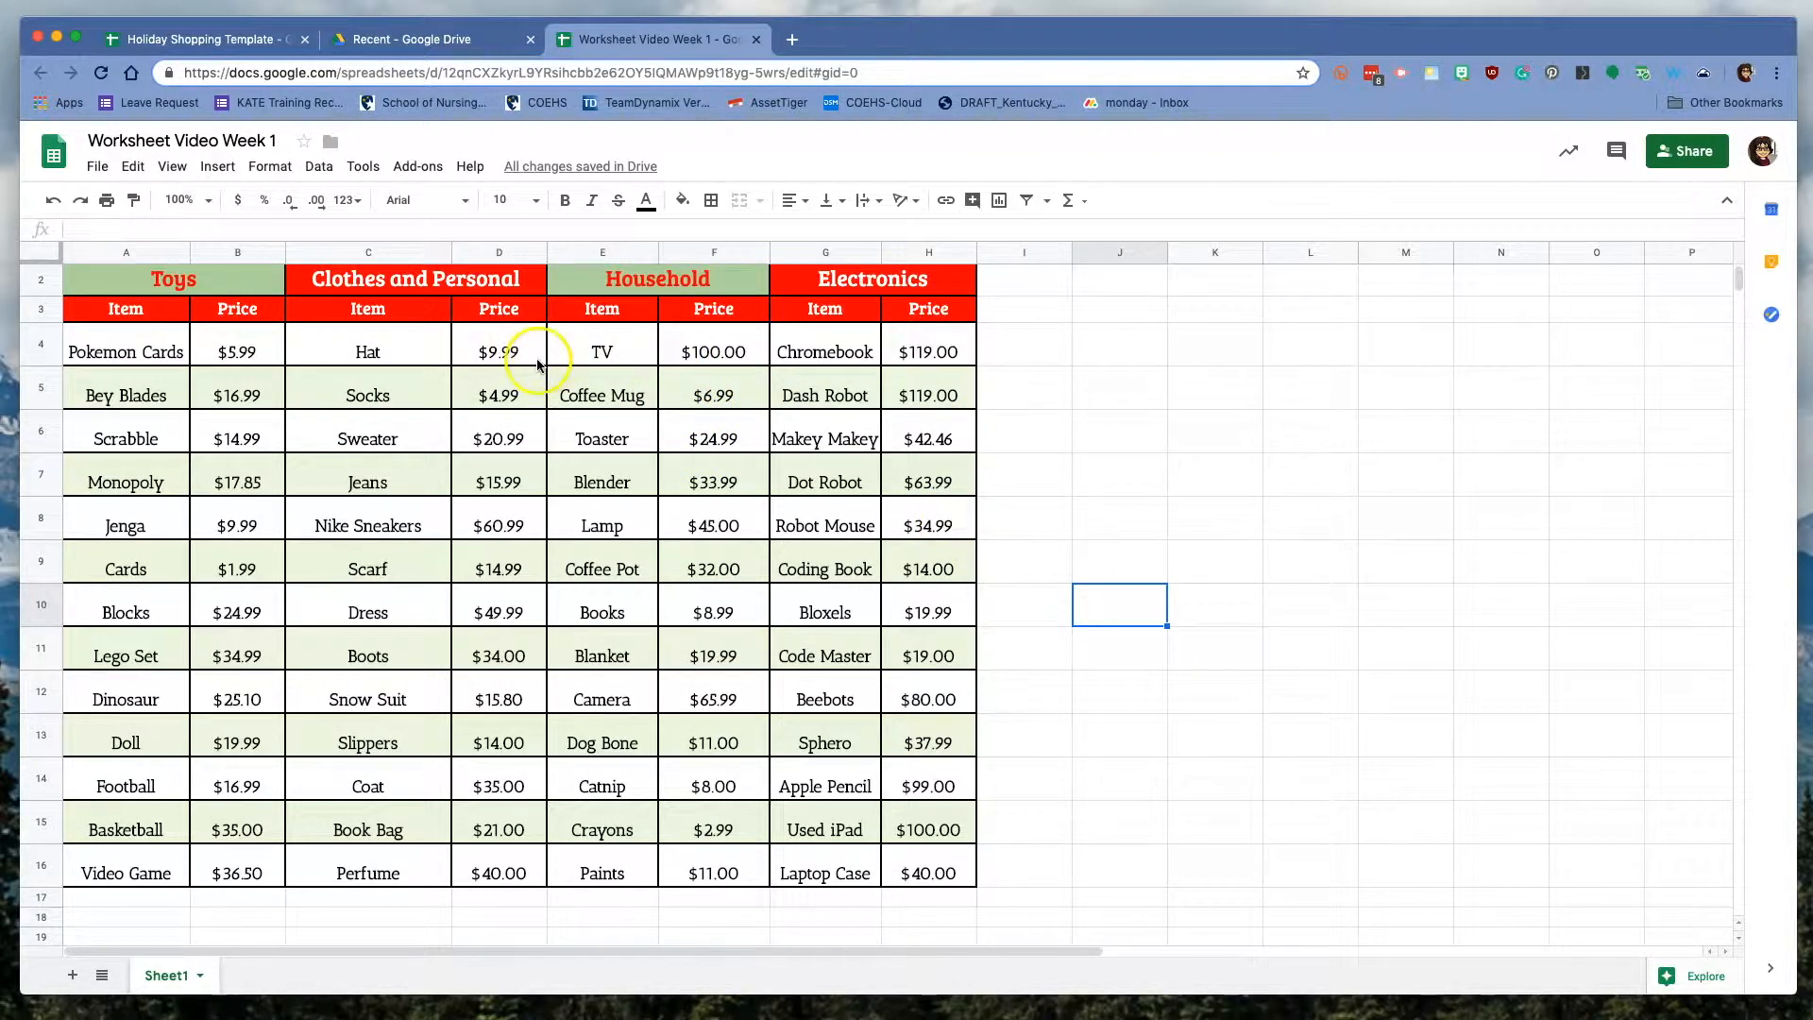
Change the font of the item and price cells A4:H16 to Allerta
{"action": "left_click_drag", "start_coordinate": [109, 344], "coordinate": [940, 850]}
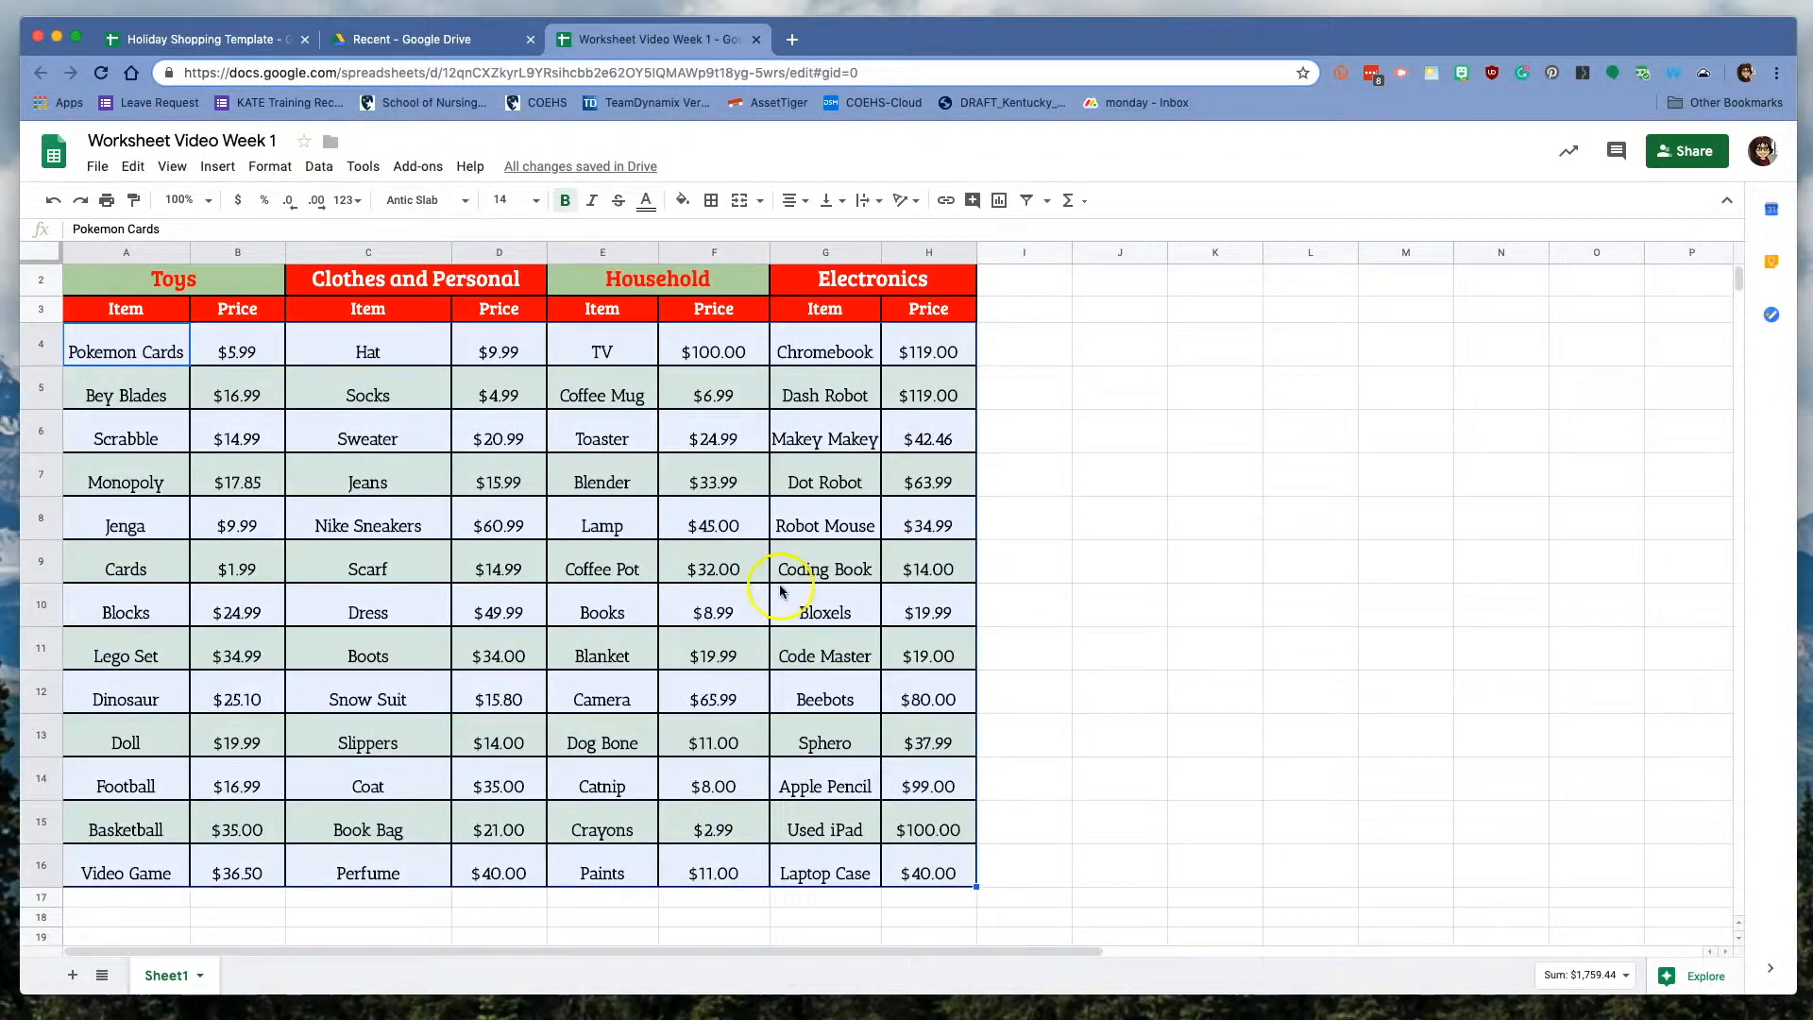
{"action": "left_click", "coordinate": [459, 201]}
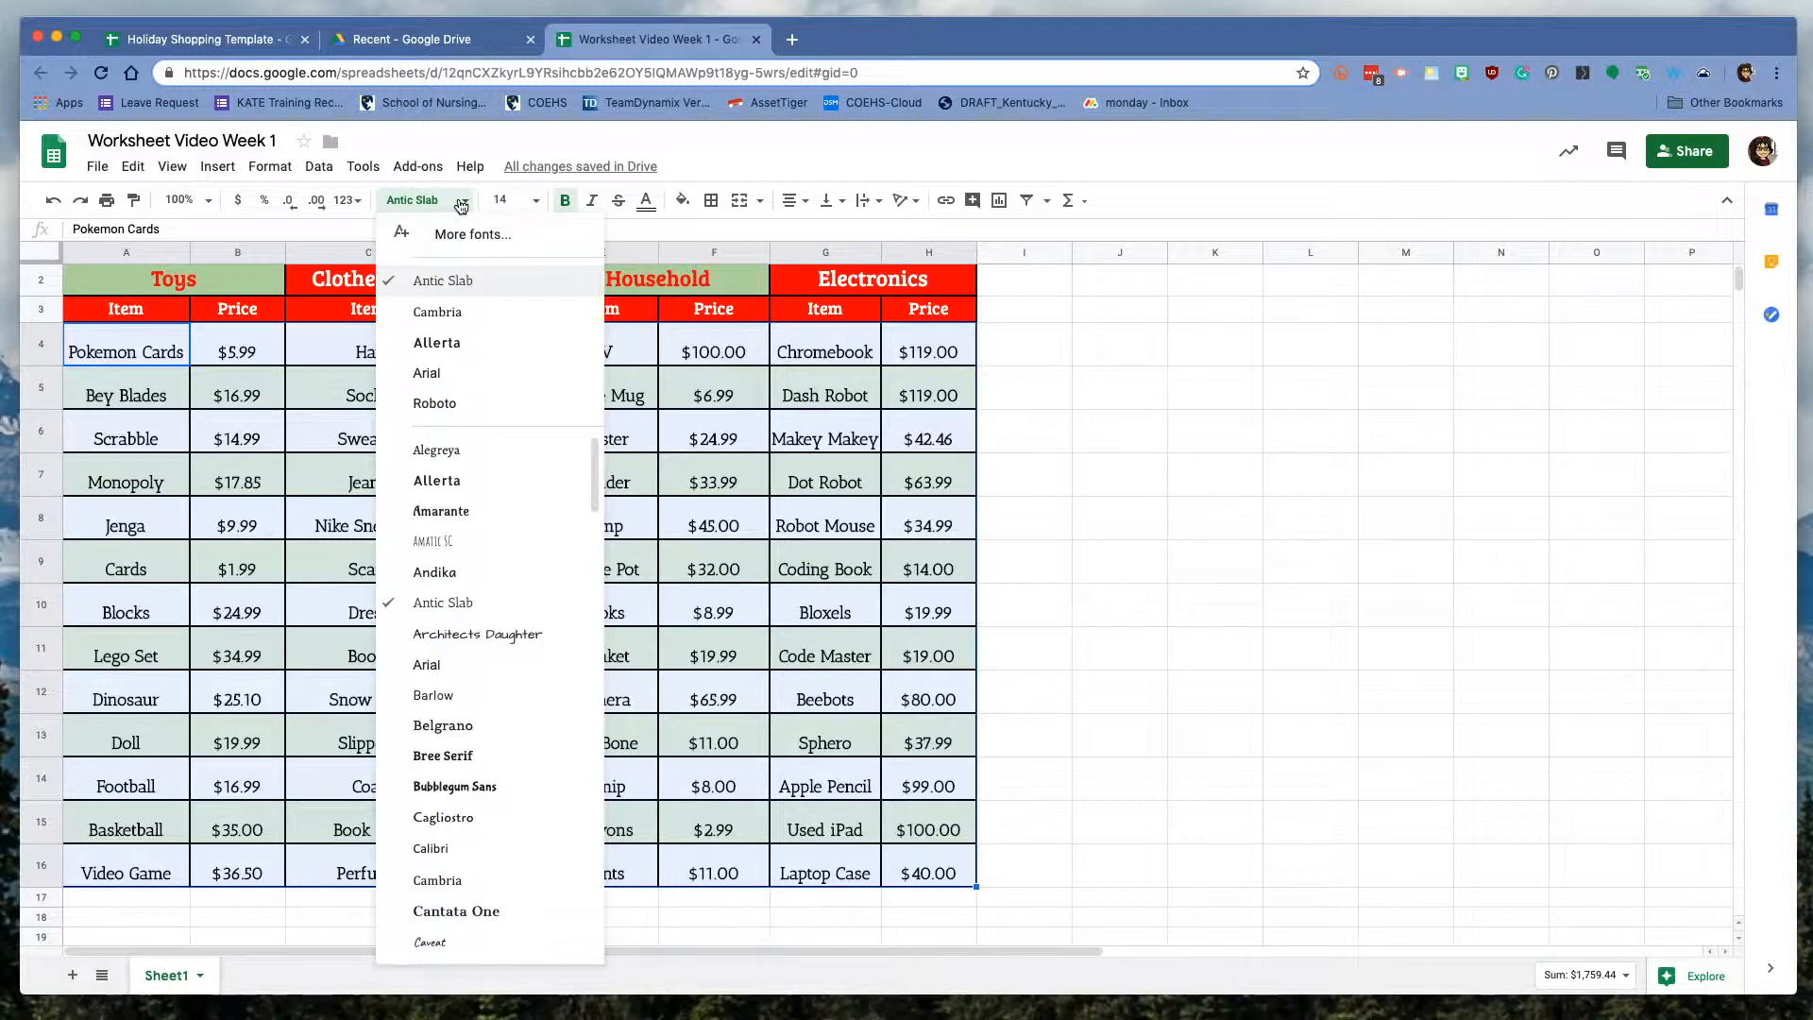
{"action": "left_click", "coordinate": [457, 345]}
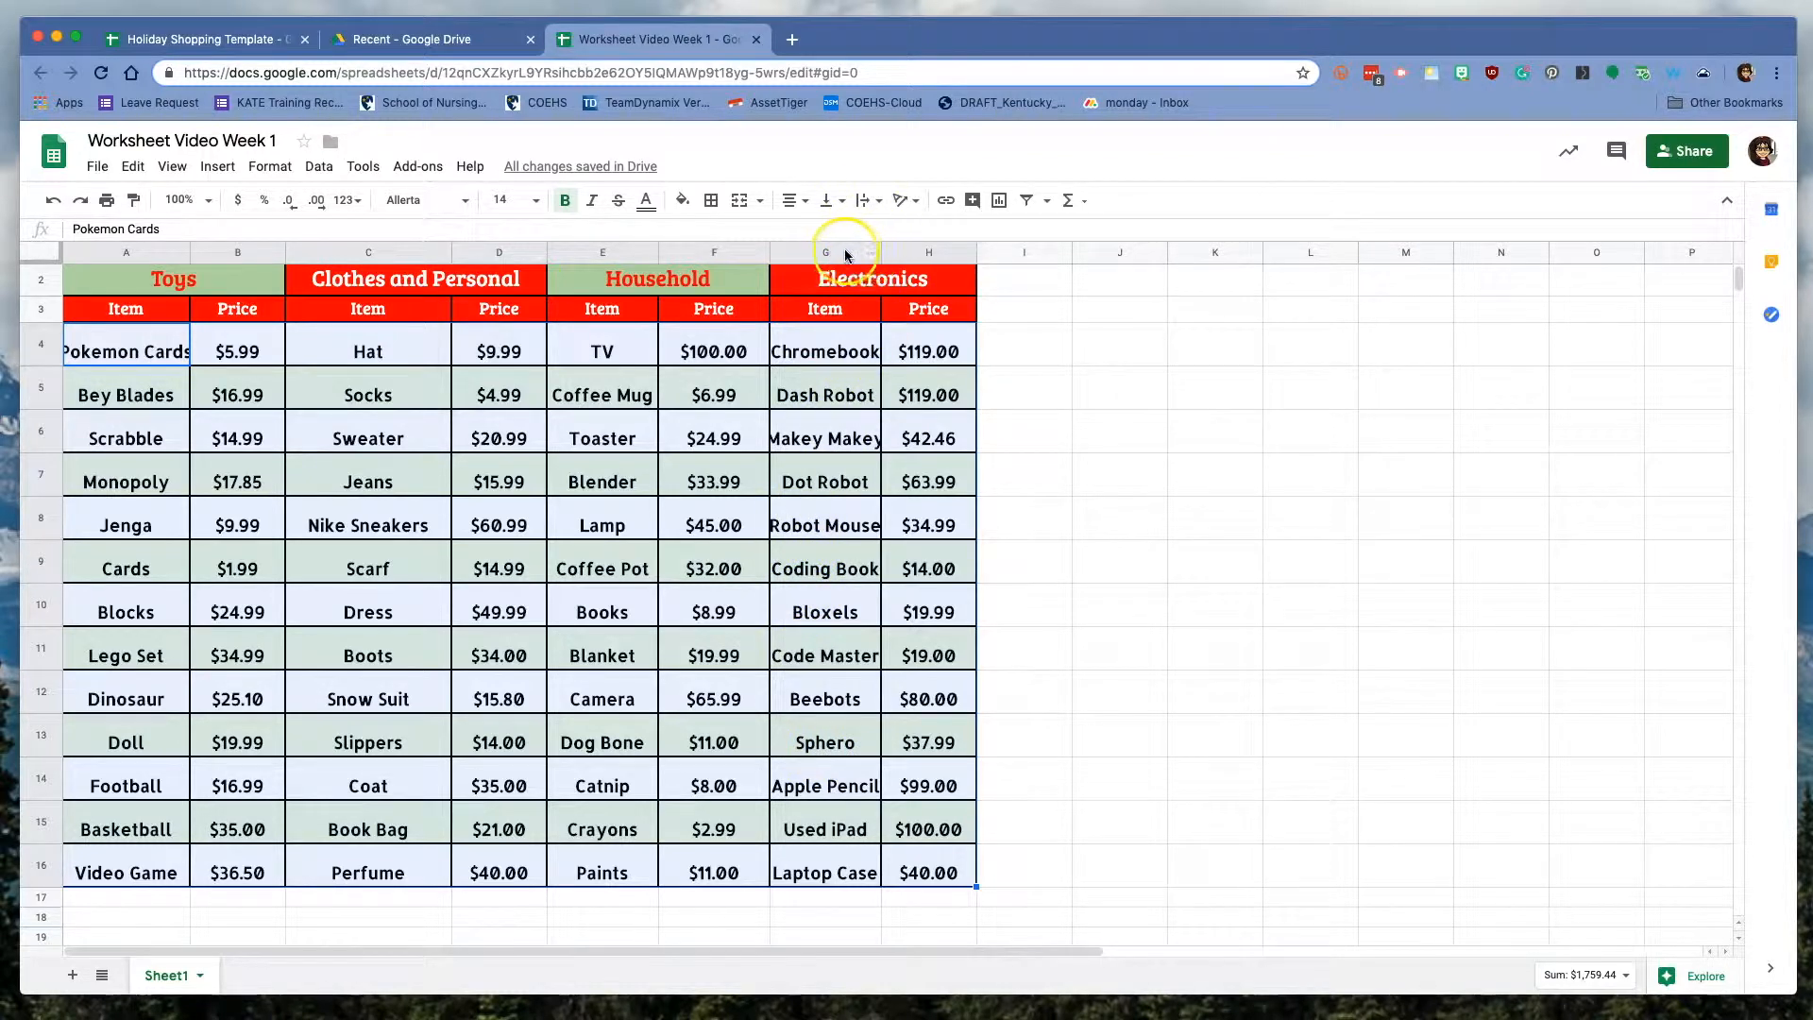
Widen column G slightly and auto-fit column A so their item names are fully visible
{"action": "left_click_drag", "start_coordinate": [880, 253], "coordinate": [897, 253]}
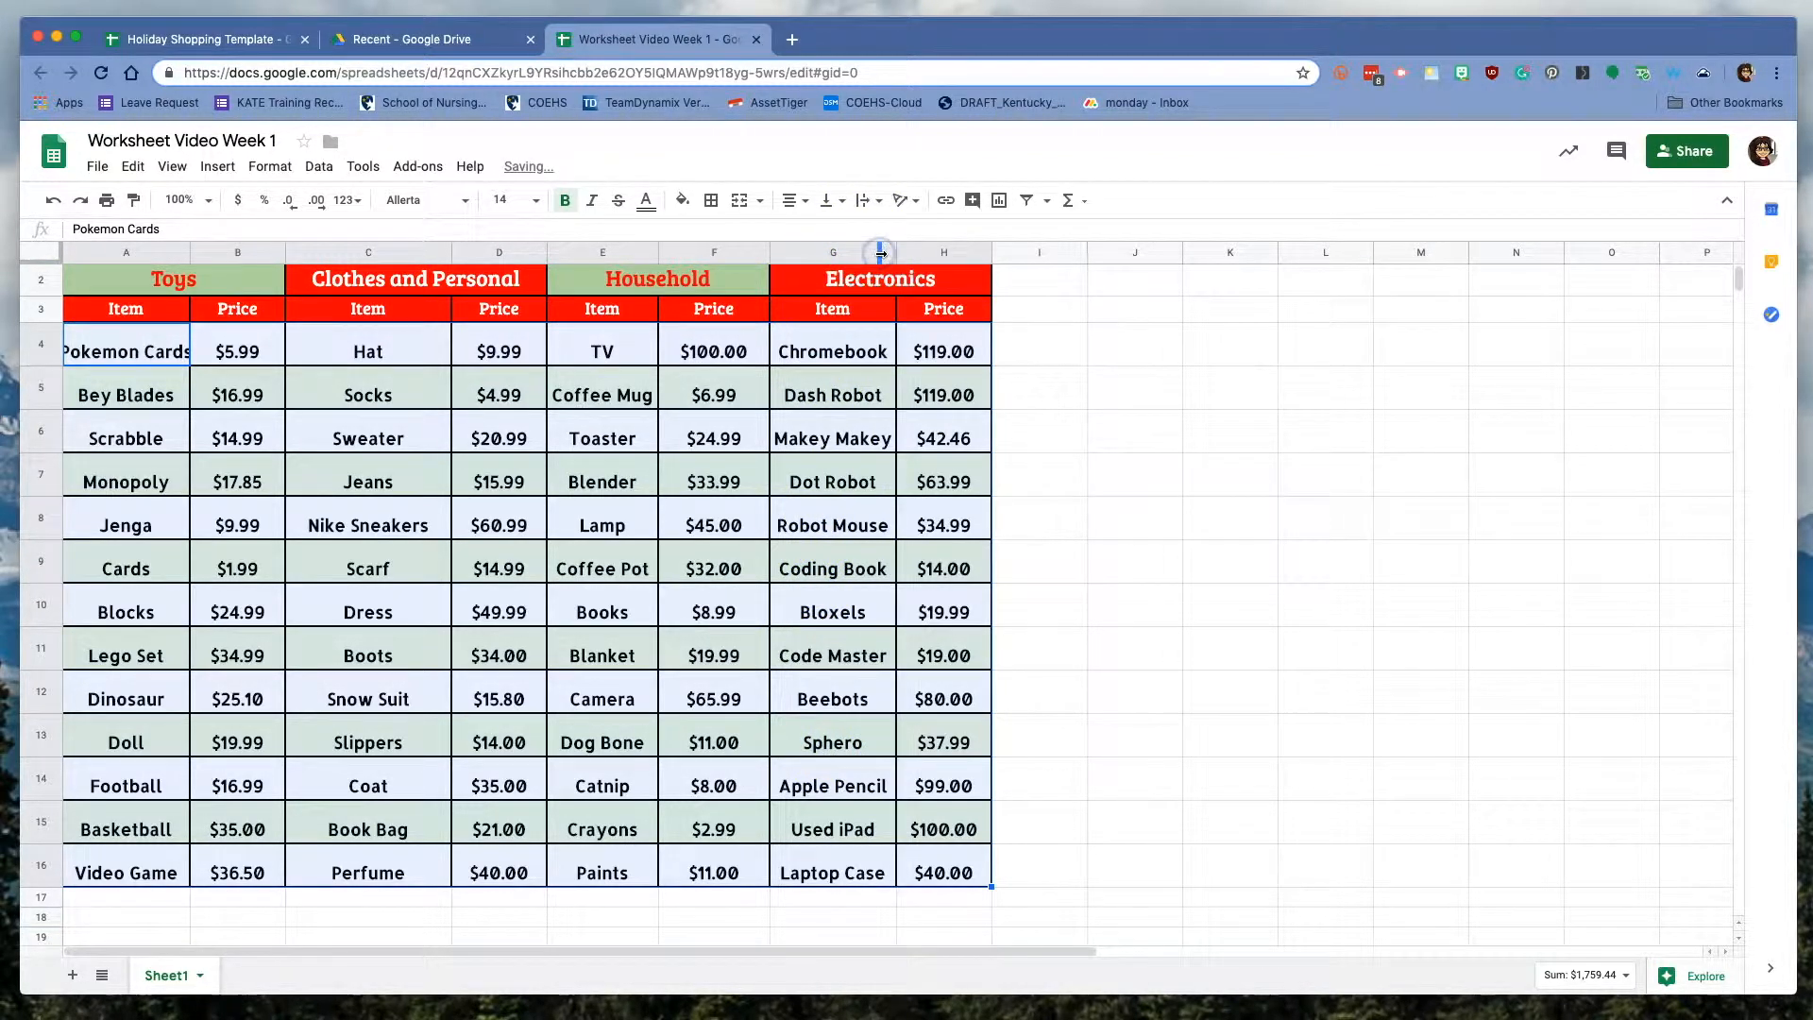
{"action": "double_click", "coordinate": [189, 253]}
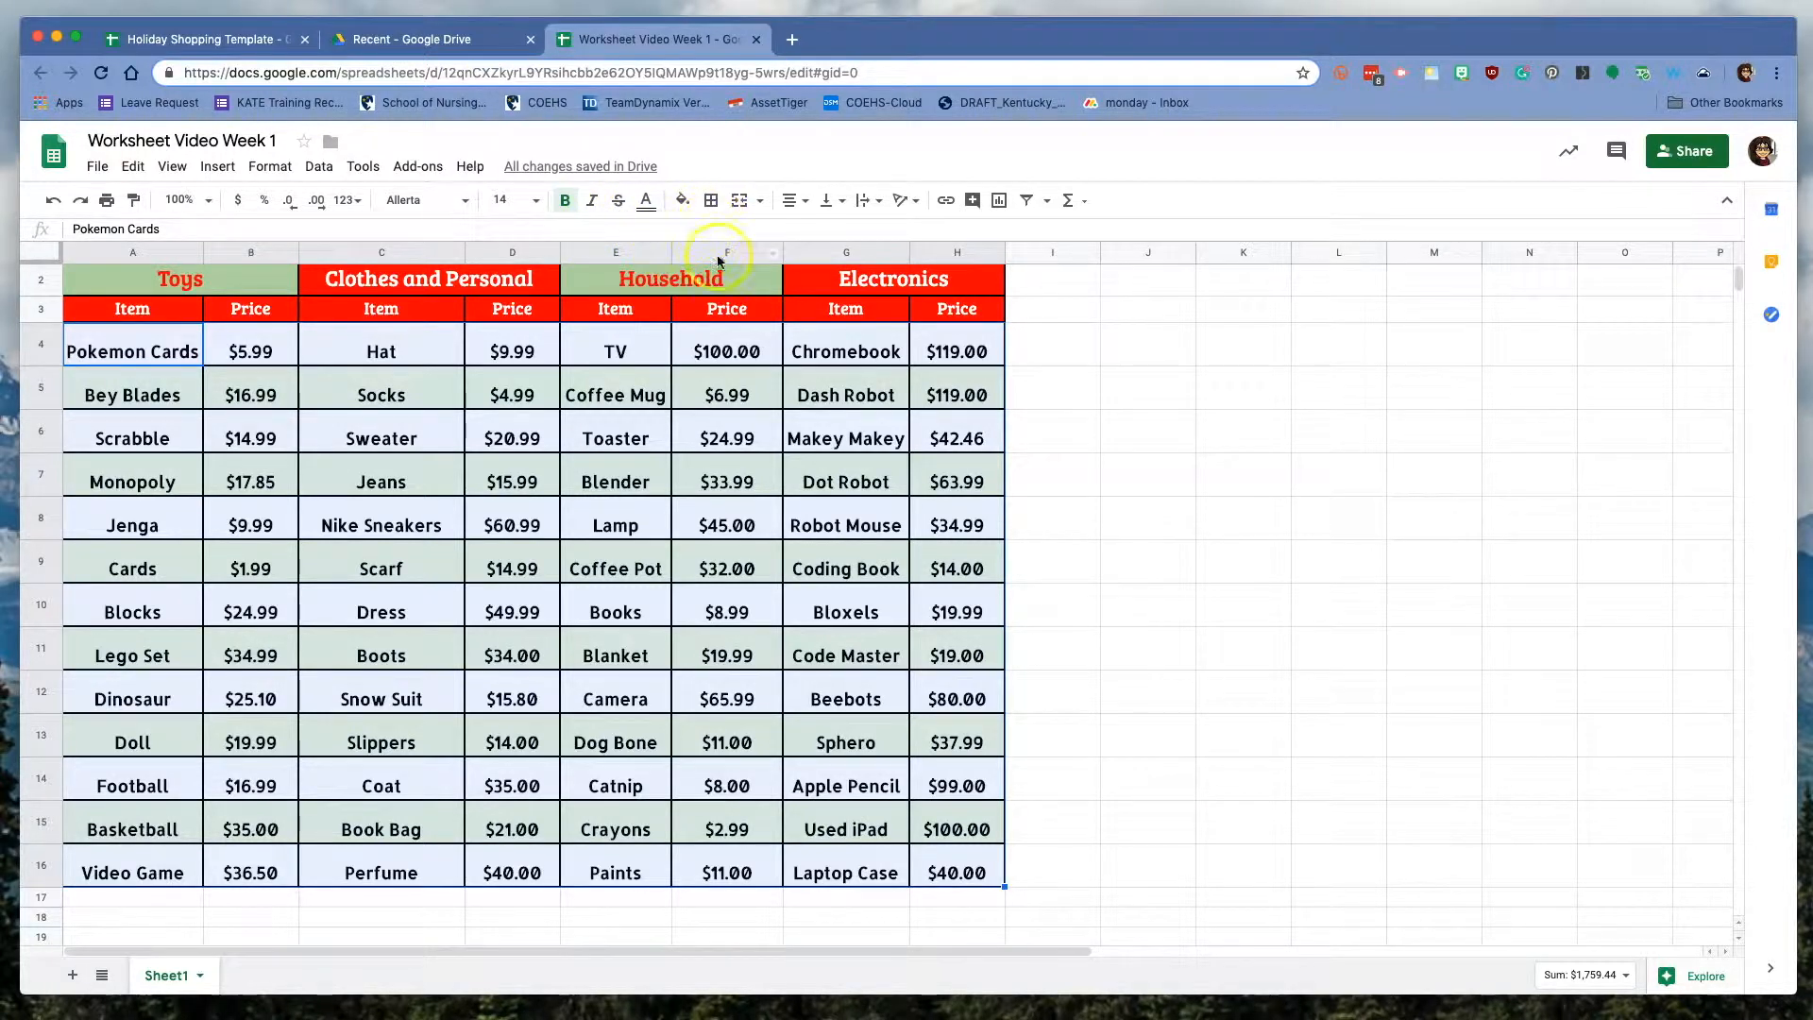
{"action": "left_click", "coordinate": [483, 346]}
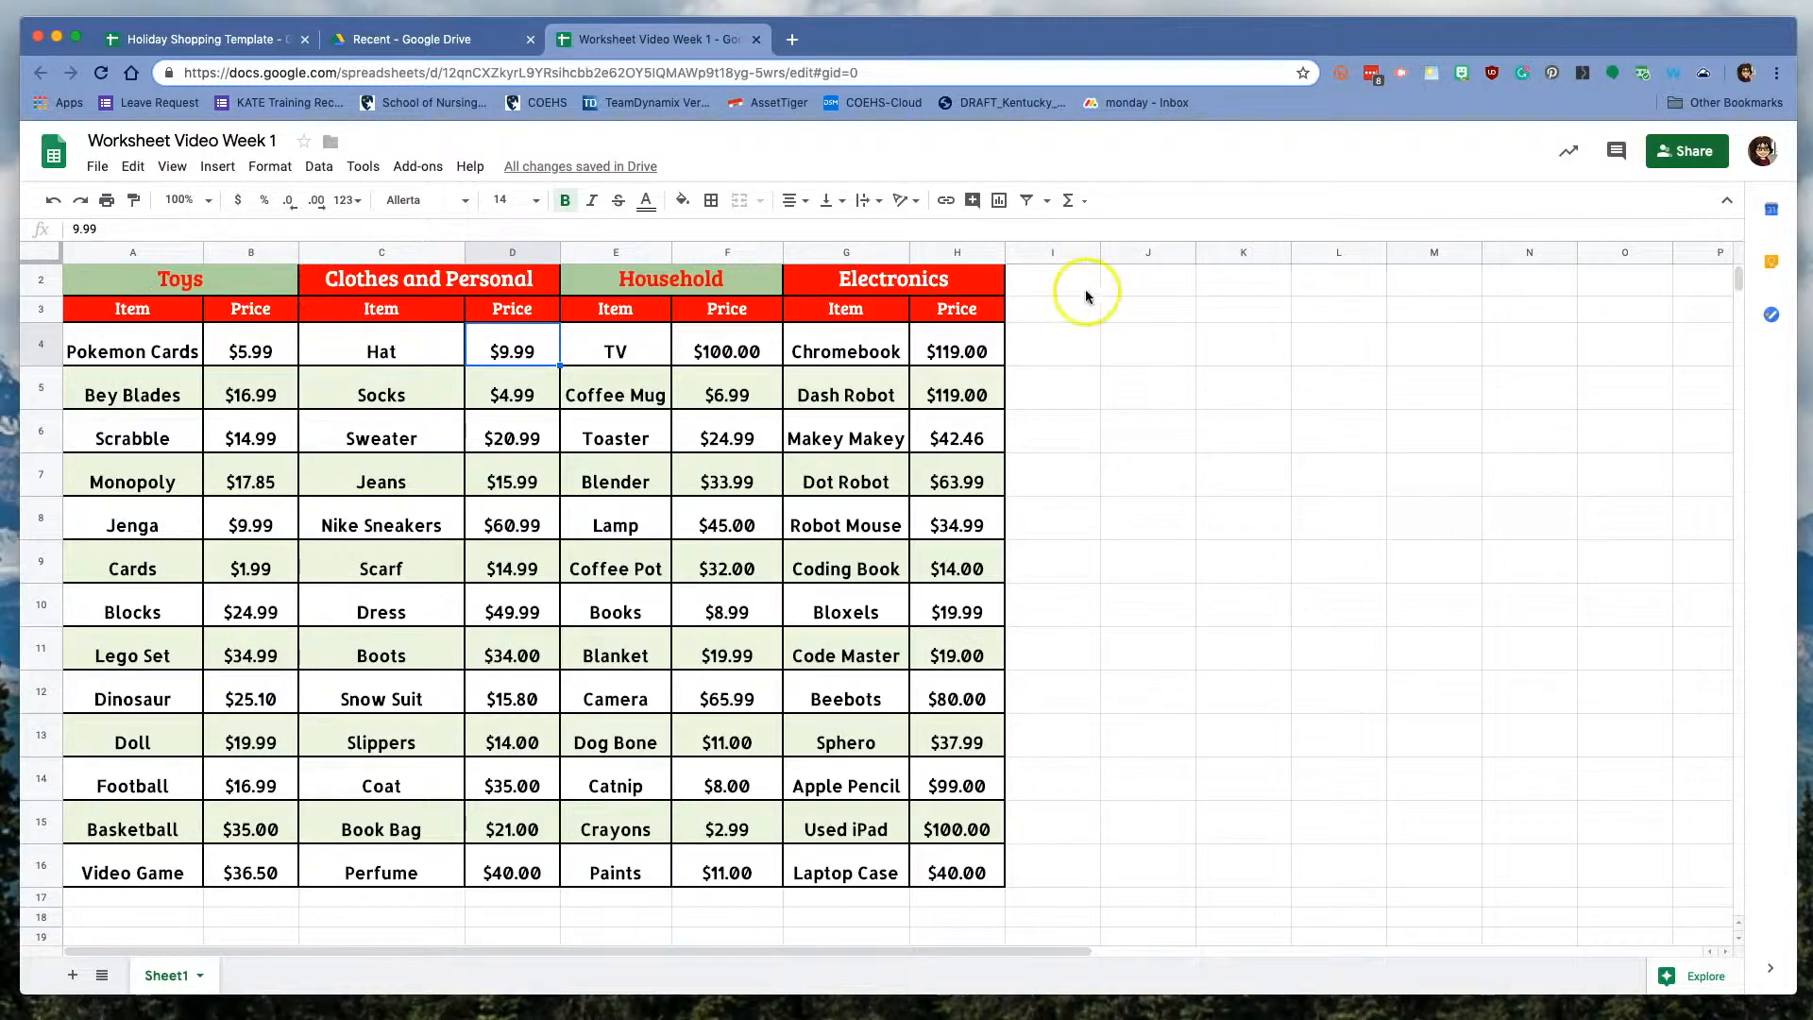
Merge the empty cells J3 and K3 as a trial and unmerge them again
{"action": "left_click_drag", "start_coordinate": [1134, 306], "coordinate": [1264, 308]}
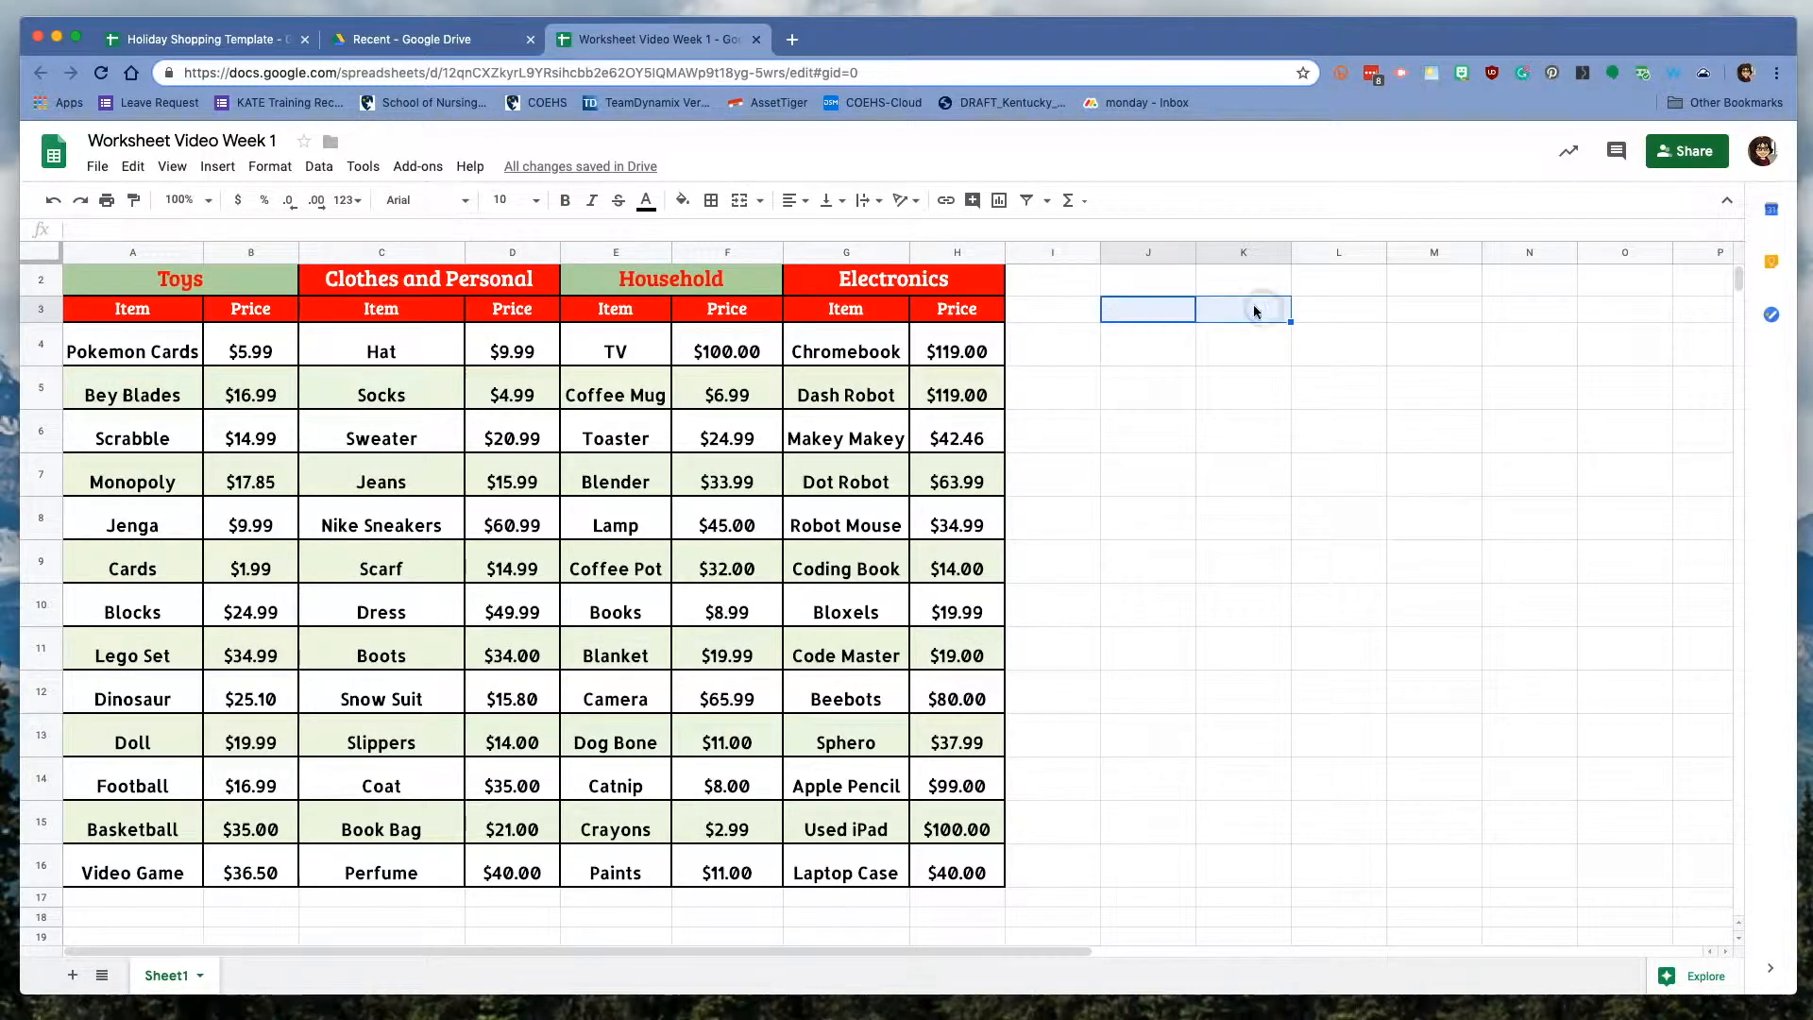
{"action": "left_click", "coordinate": [739, 204]}
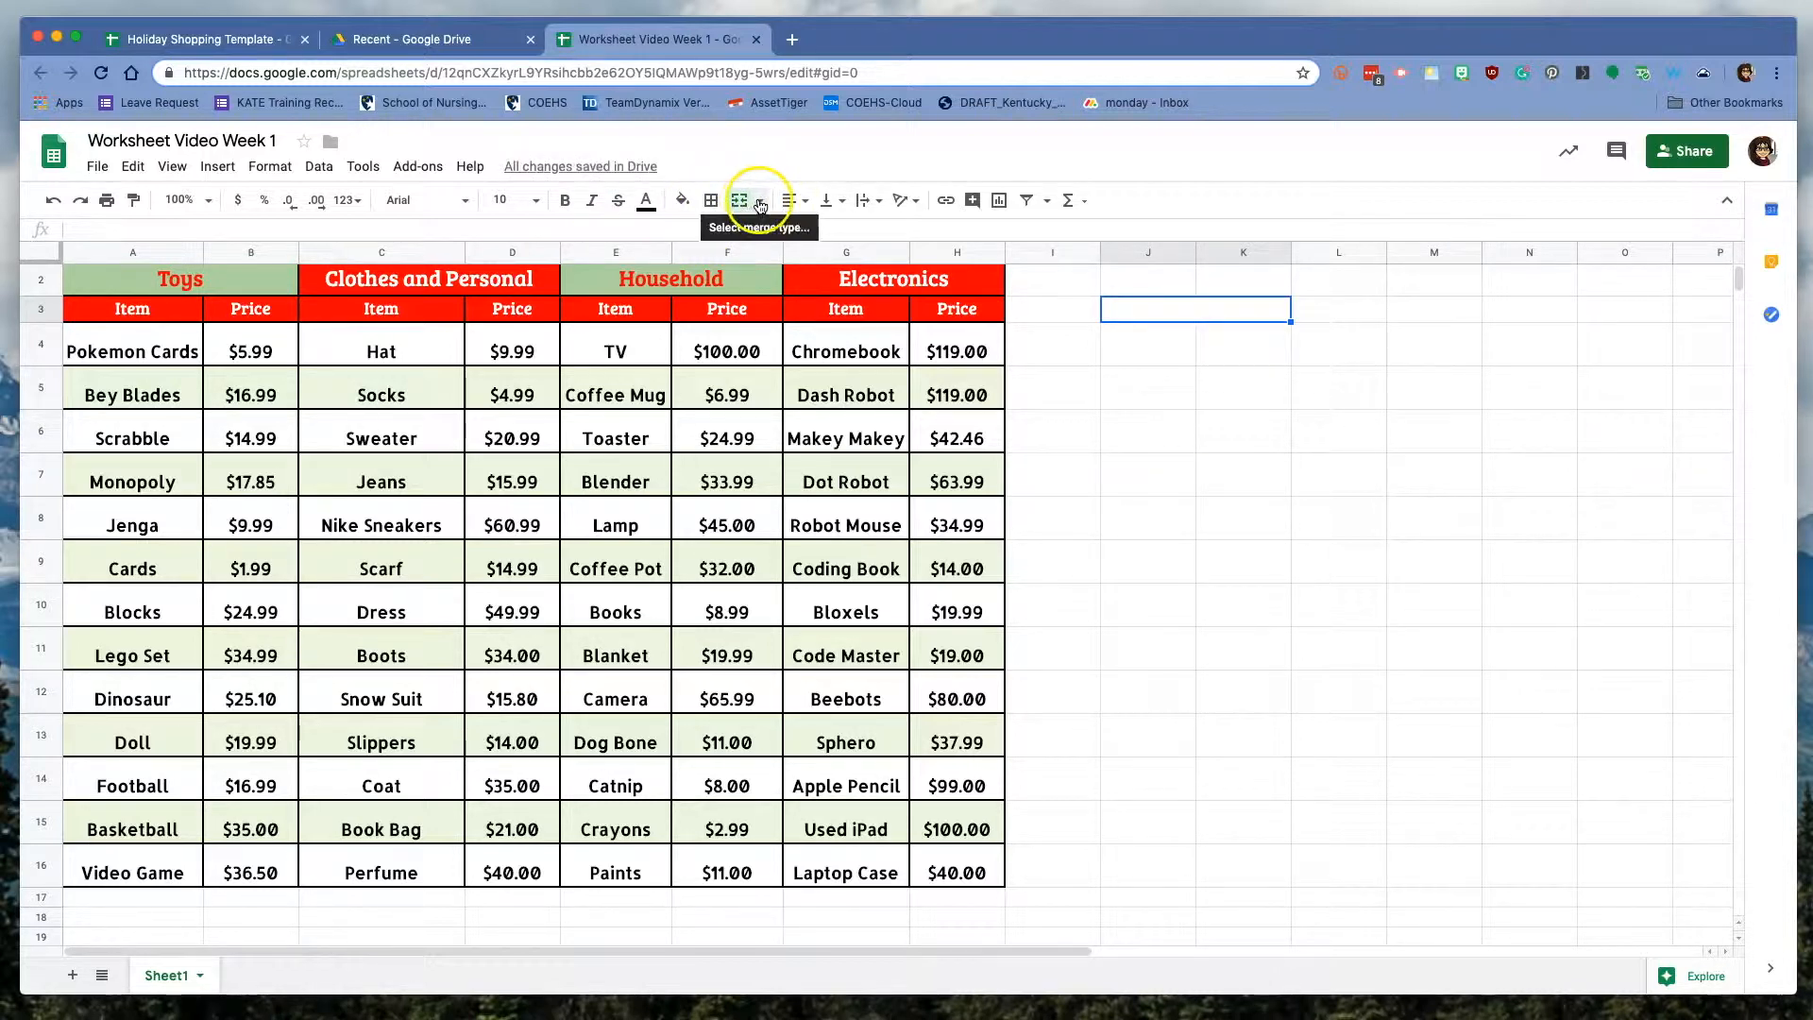
{"action": "left_click", "coordinate": [760, 201]}
{"action": "left_click", "coordinate": [796, 238]}
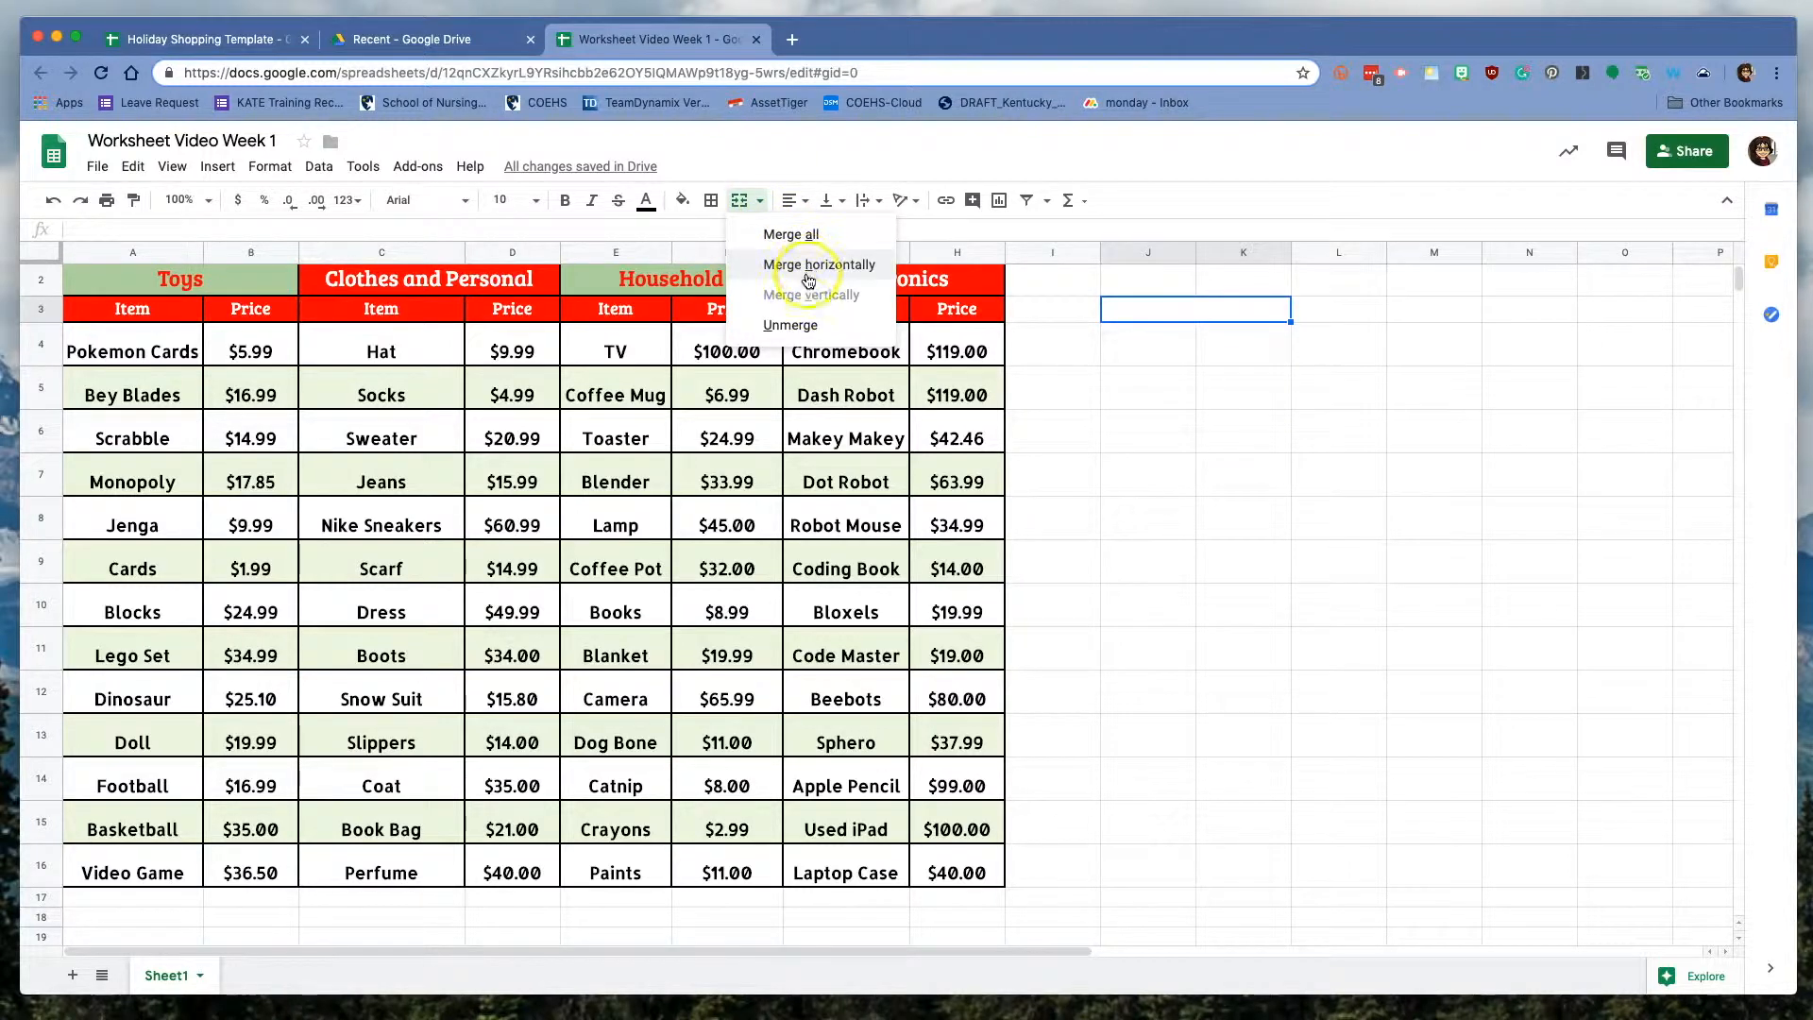
{"action": "left_click", "coordinate": [796, 330]}
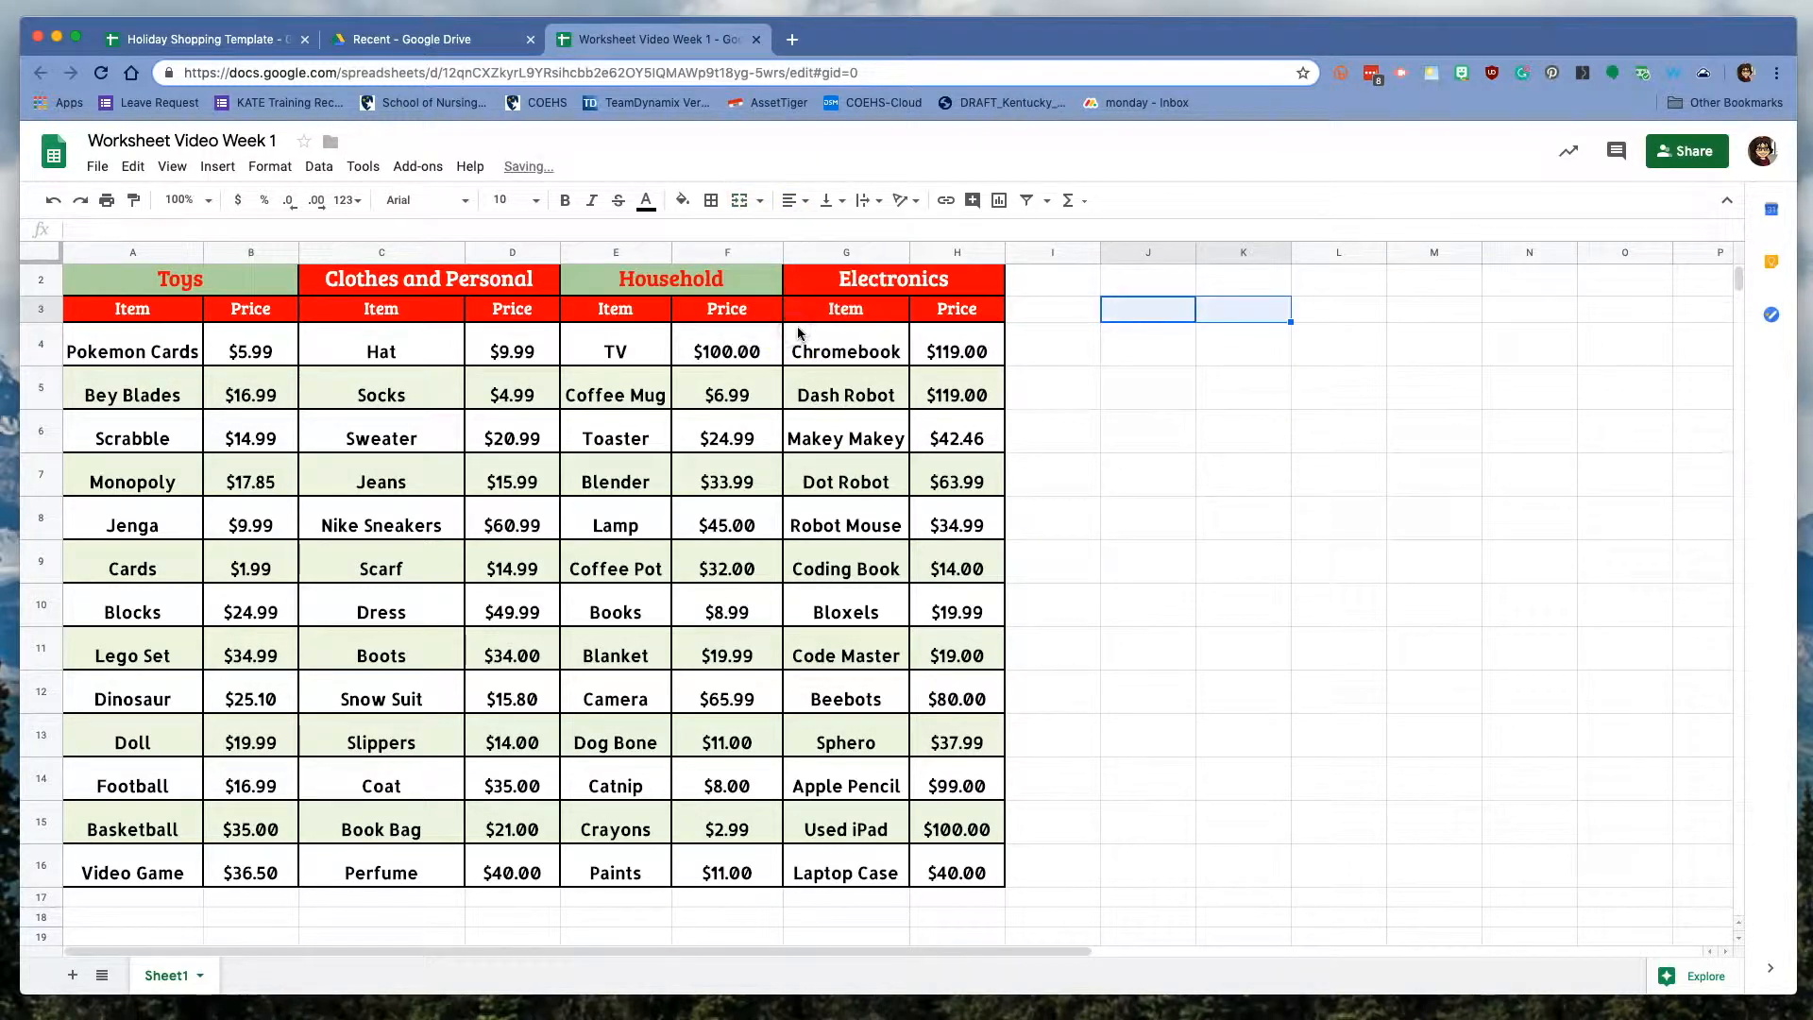
{"action": "left_click", "coordinate": [1209, 358]}
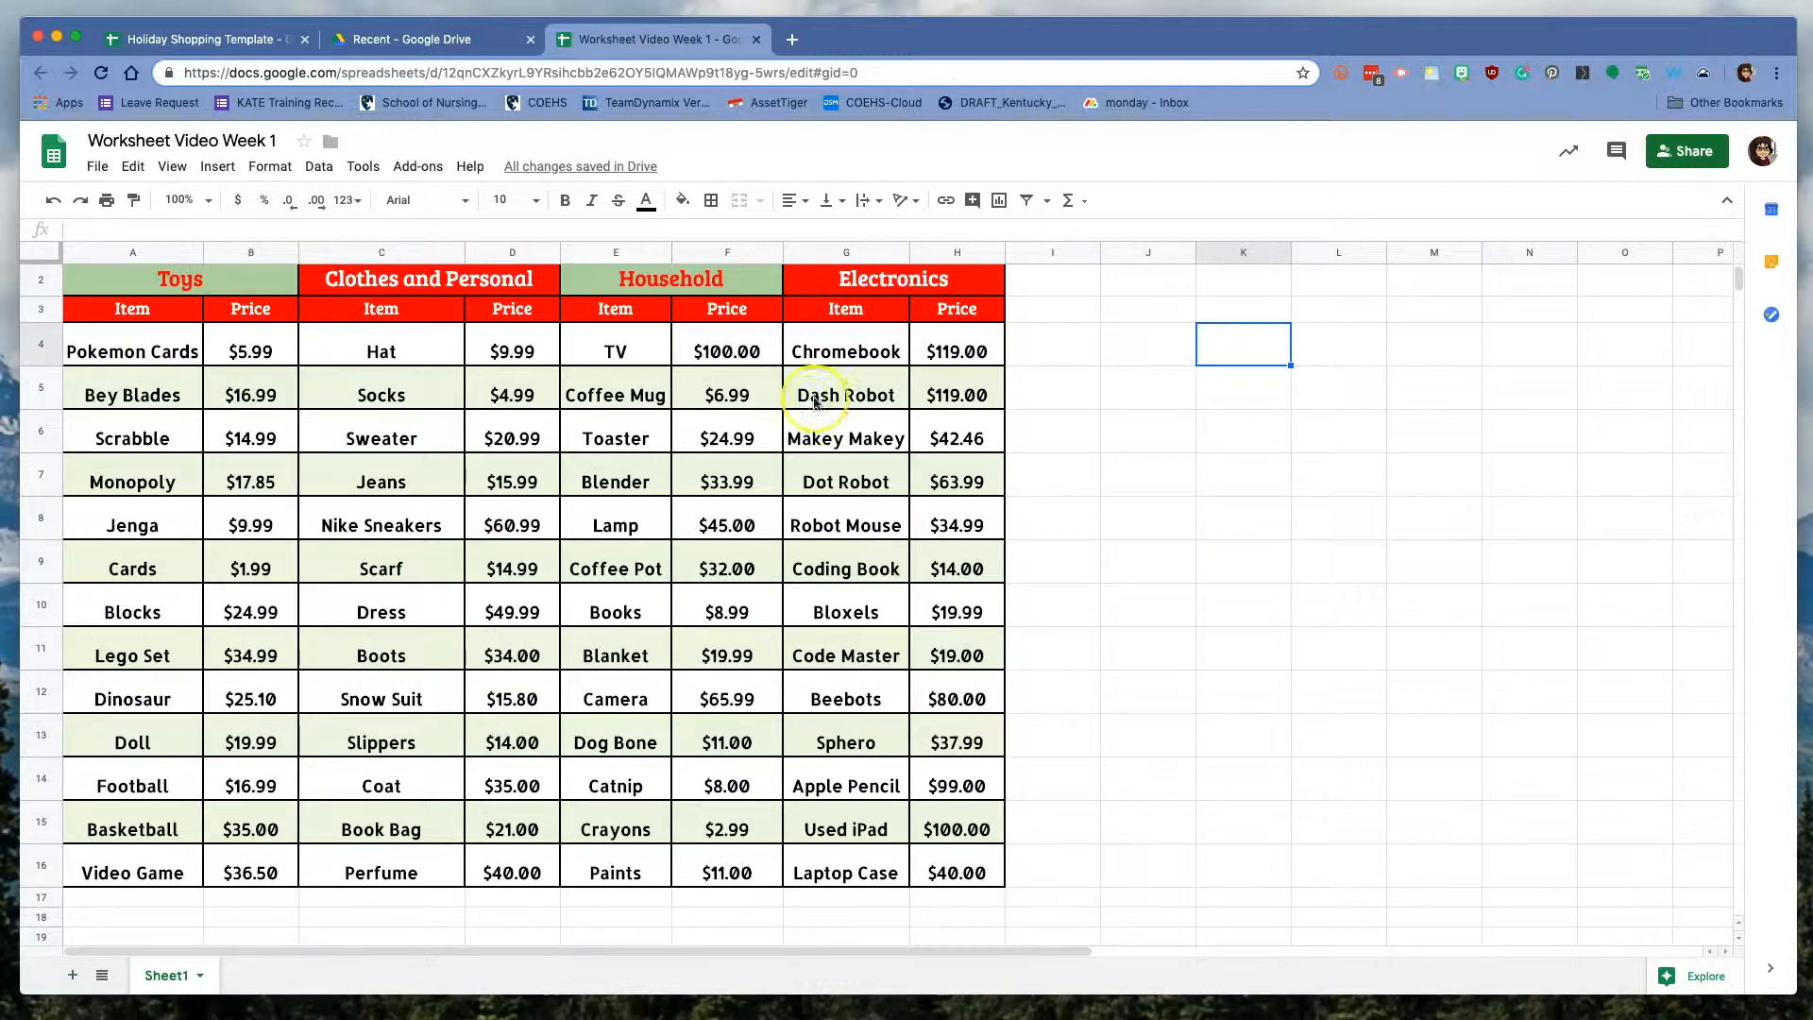
Open the print settings for the current sheet and check the available scale and margin options
{"action": "left_click", "coordinate": [107, 201]}
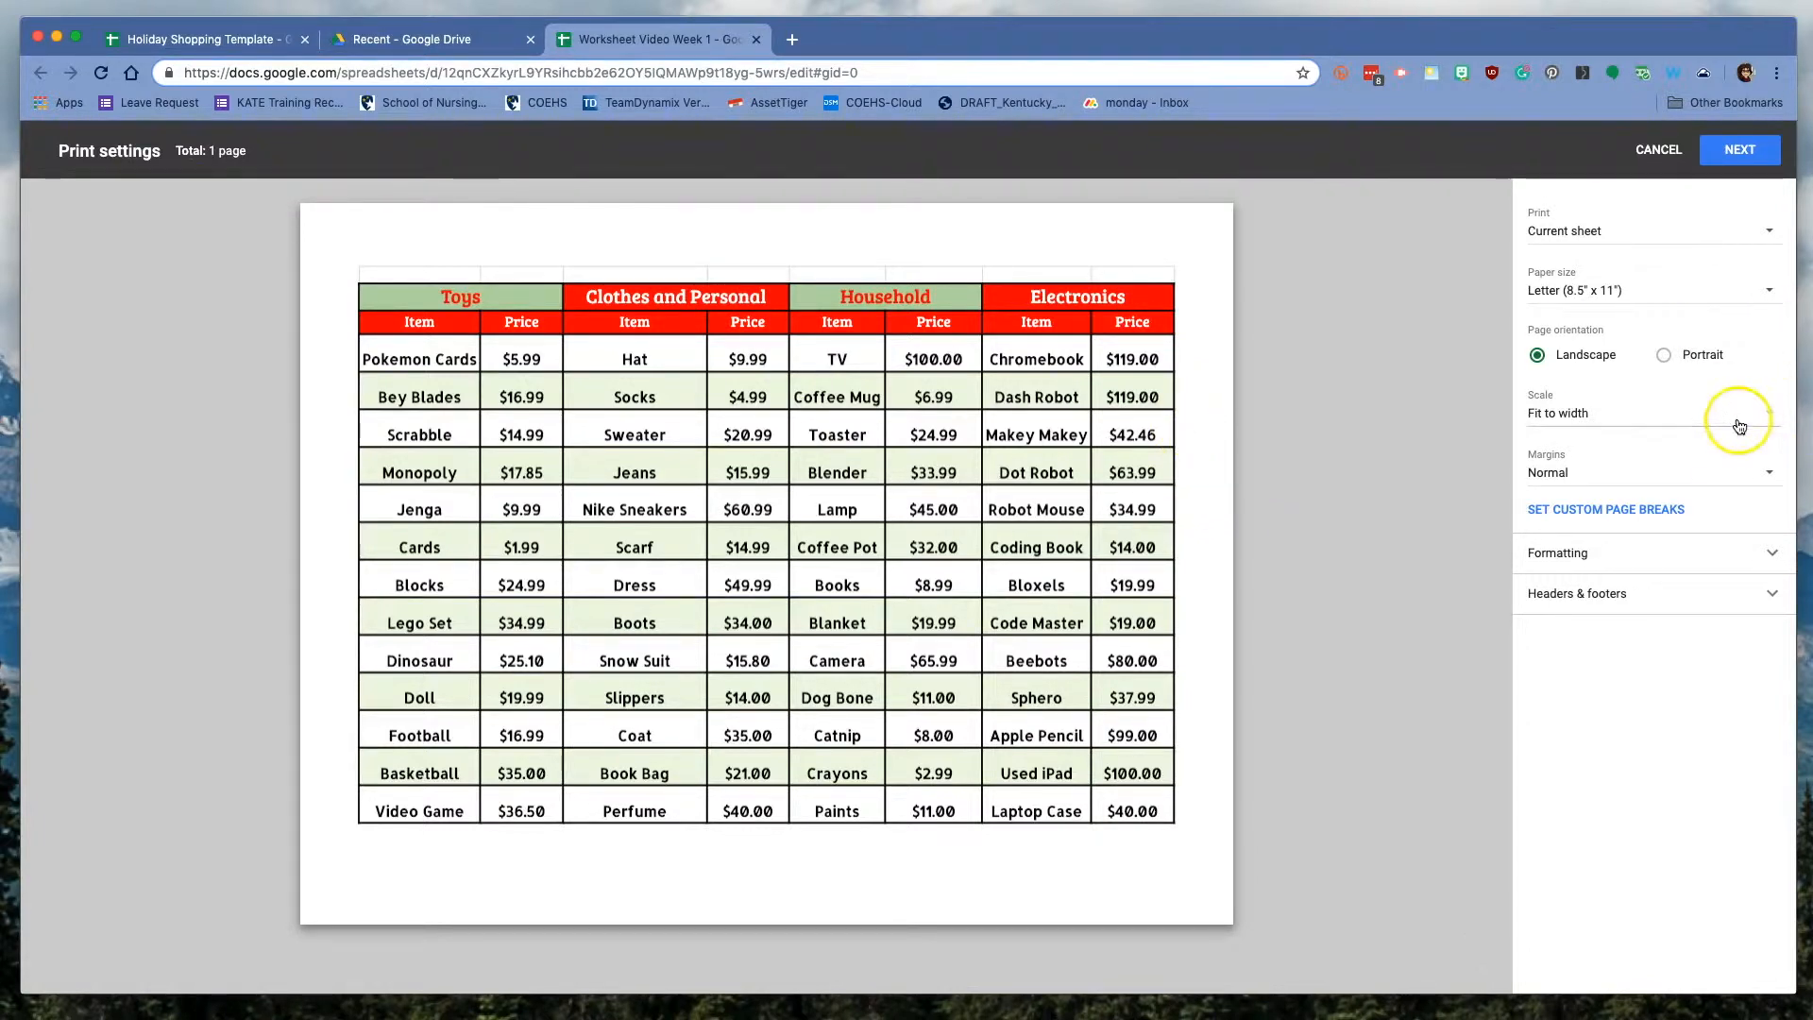
{"action": "left_click", "coordinate": [1768, 414]}
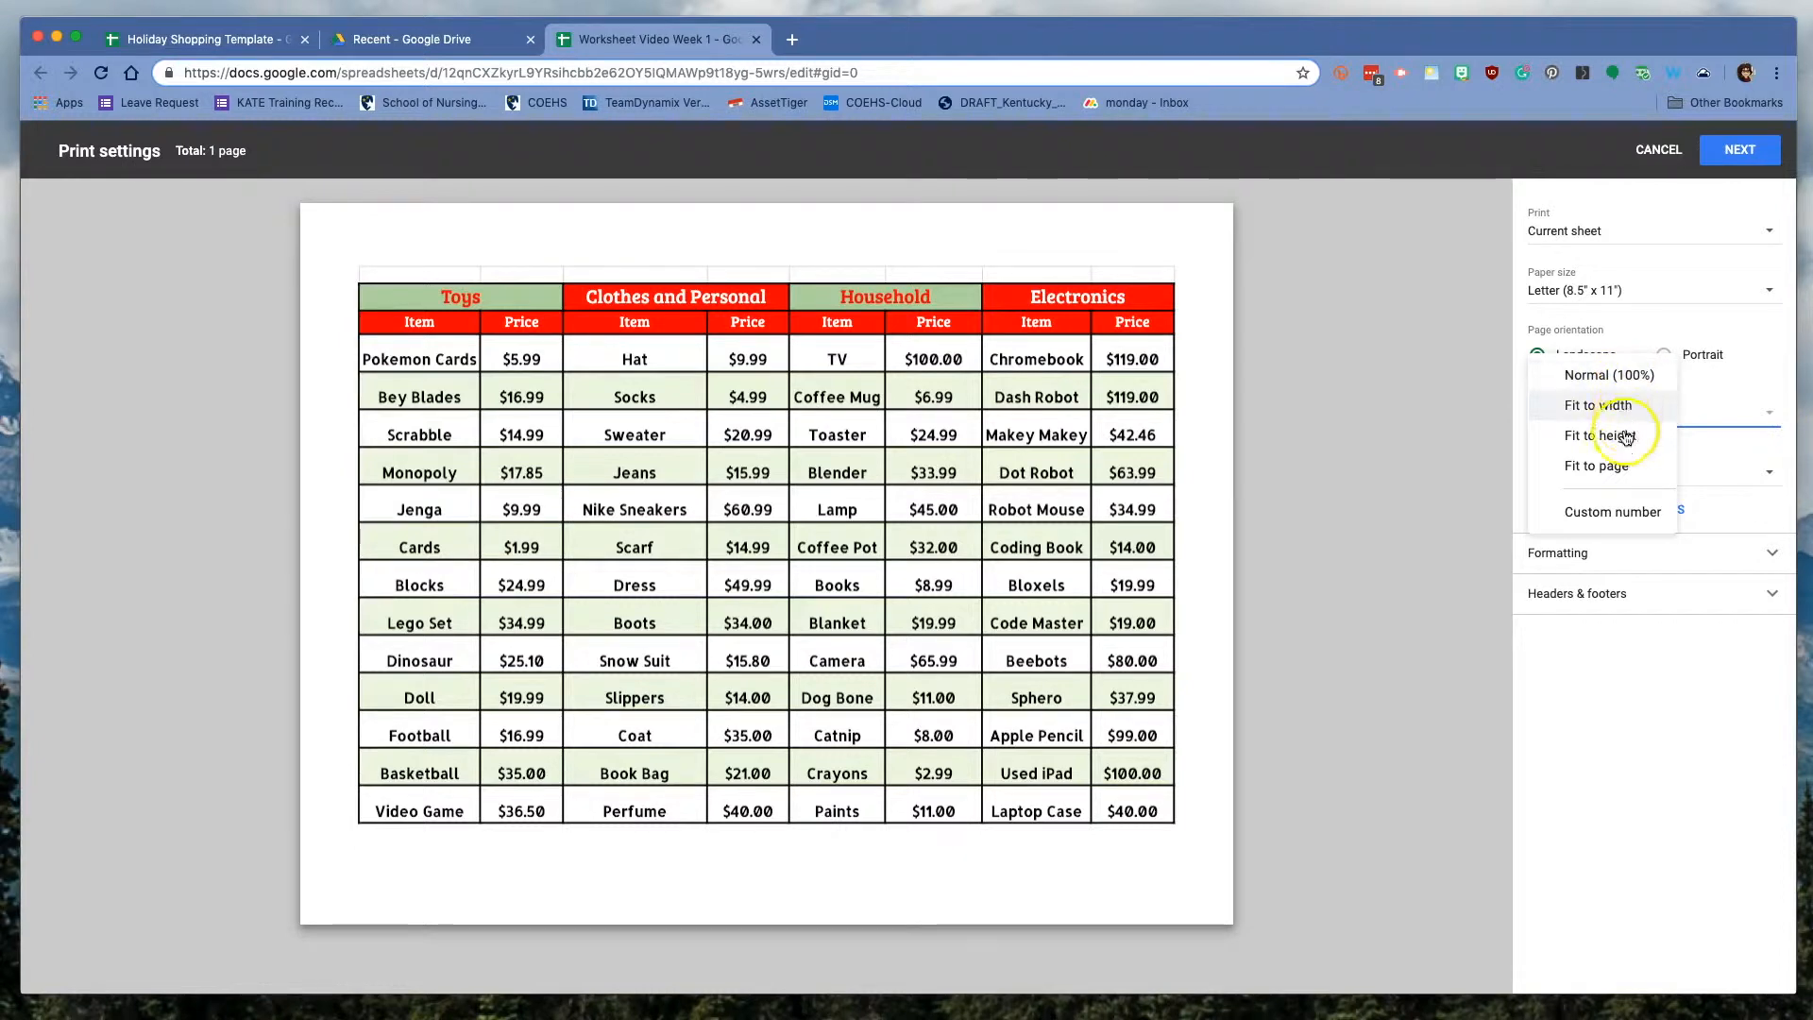
{"action": "left_click", "coordinate": [1620, 475]}
{"action": "left_click", "coordinate": [1726, 323]}
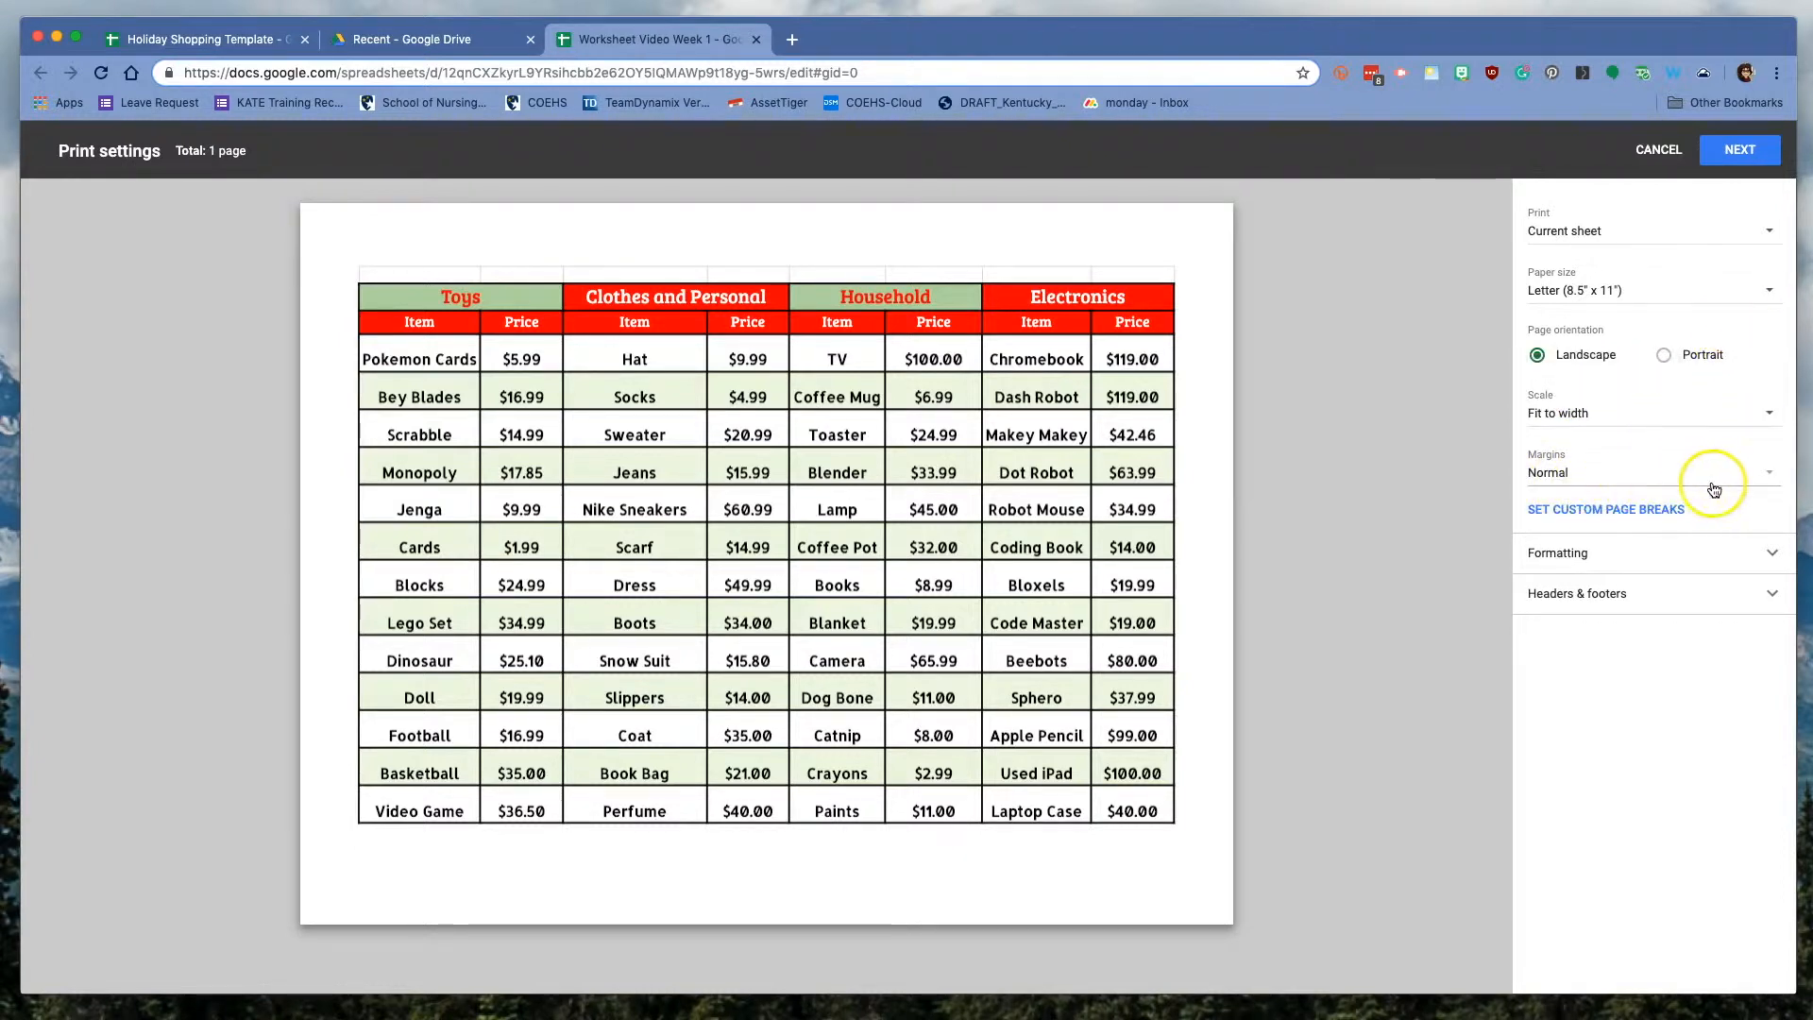
{"action": "left_click", "coordinate": [1770, 477]}
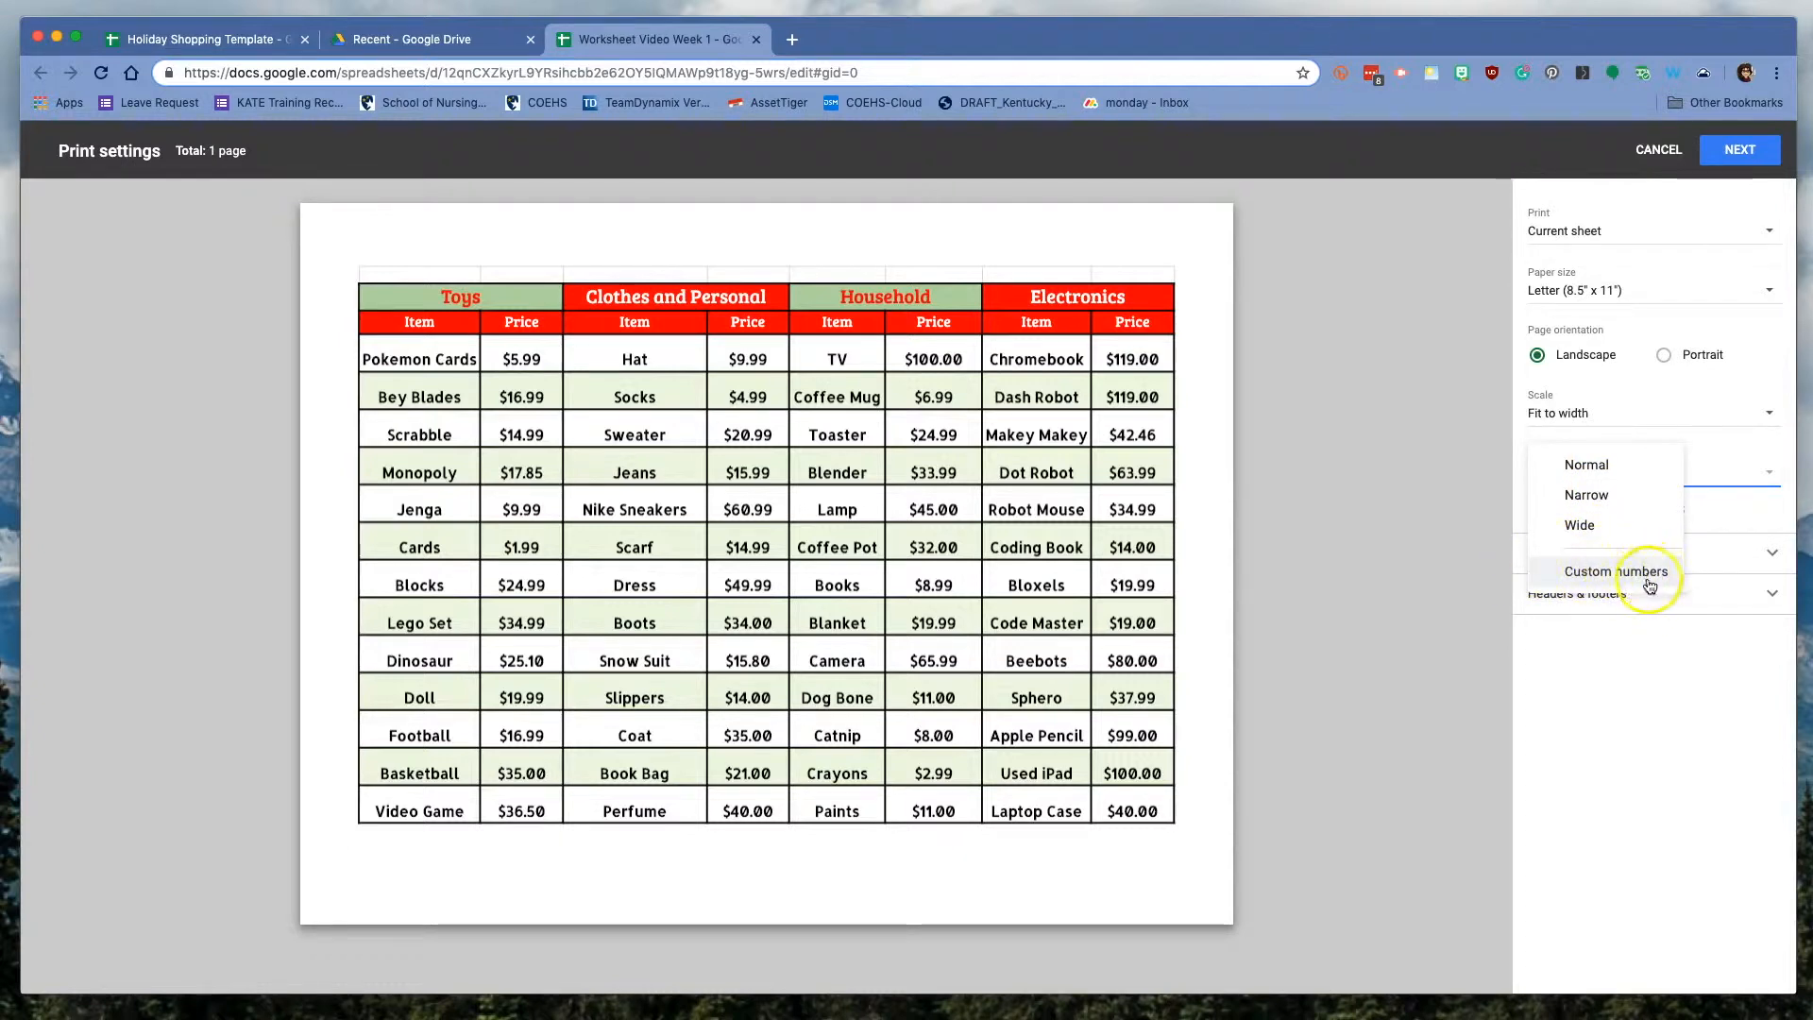
{"action": "left_click", "coordinate": [1674, 649]}
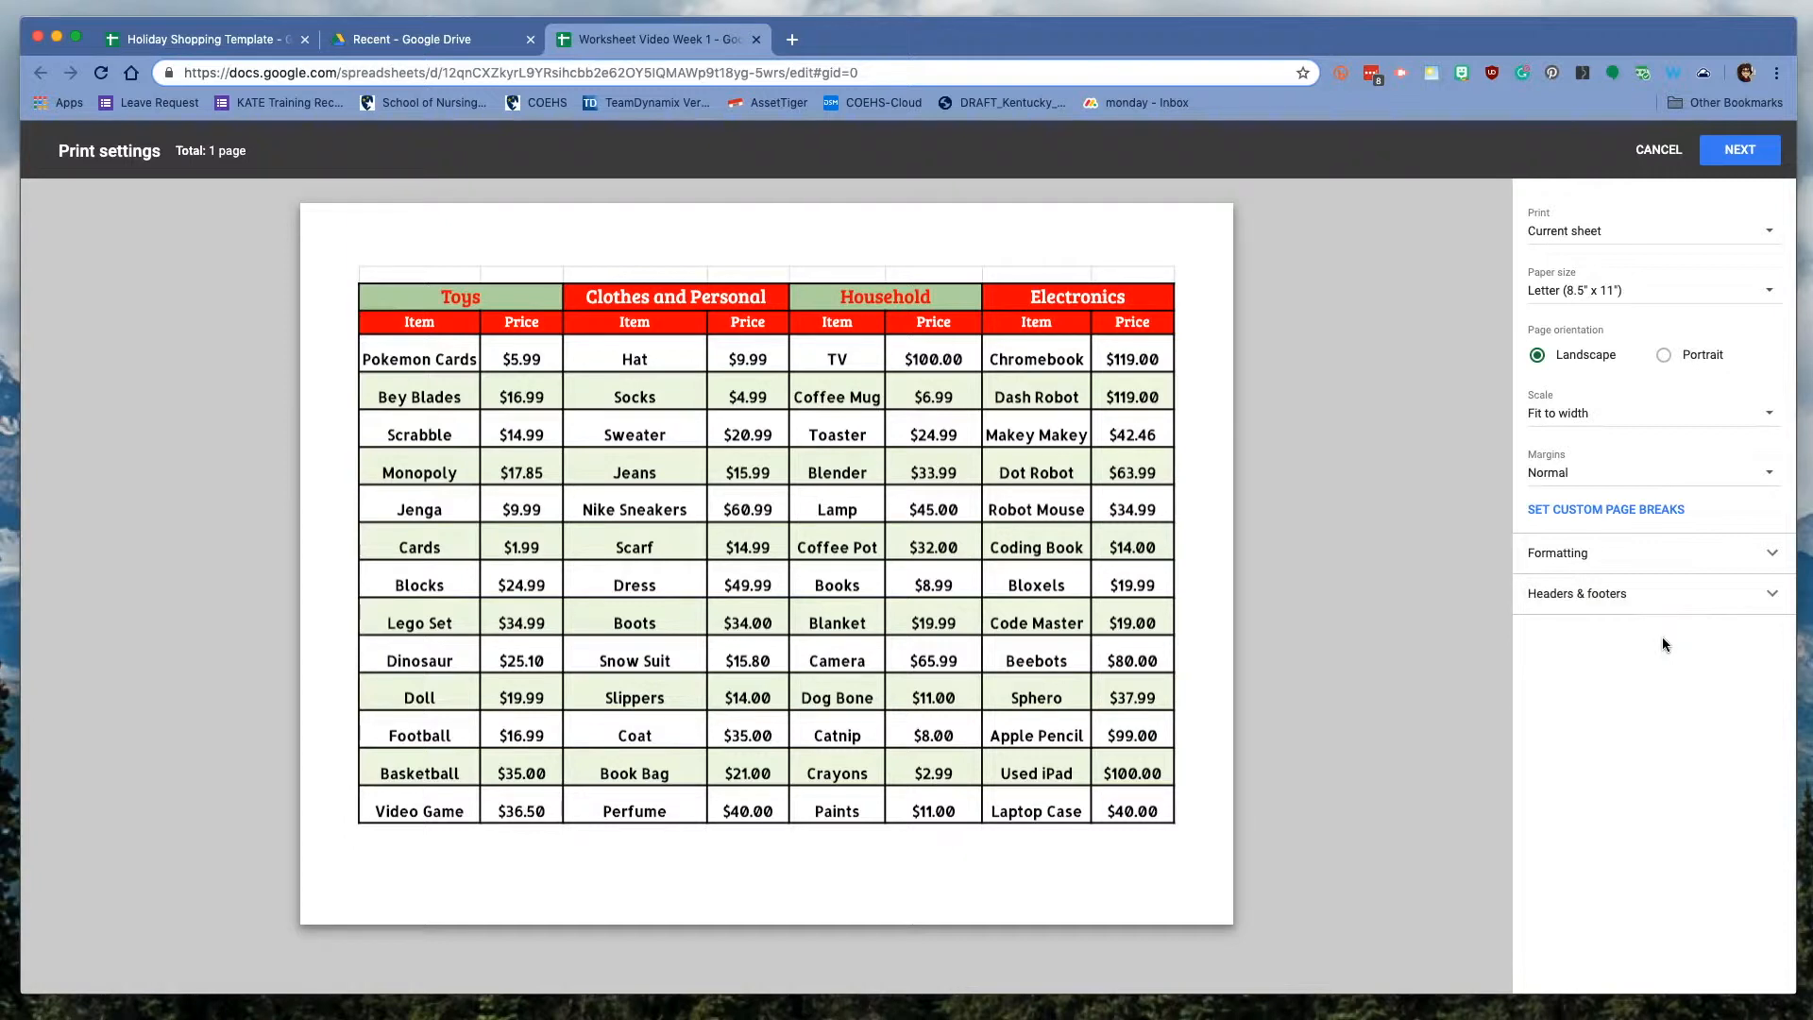
Review the print formatting and the header and footer options, then exit the print settings without printing
{"action": "left_click", "coordinate": [1624, 515]}
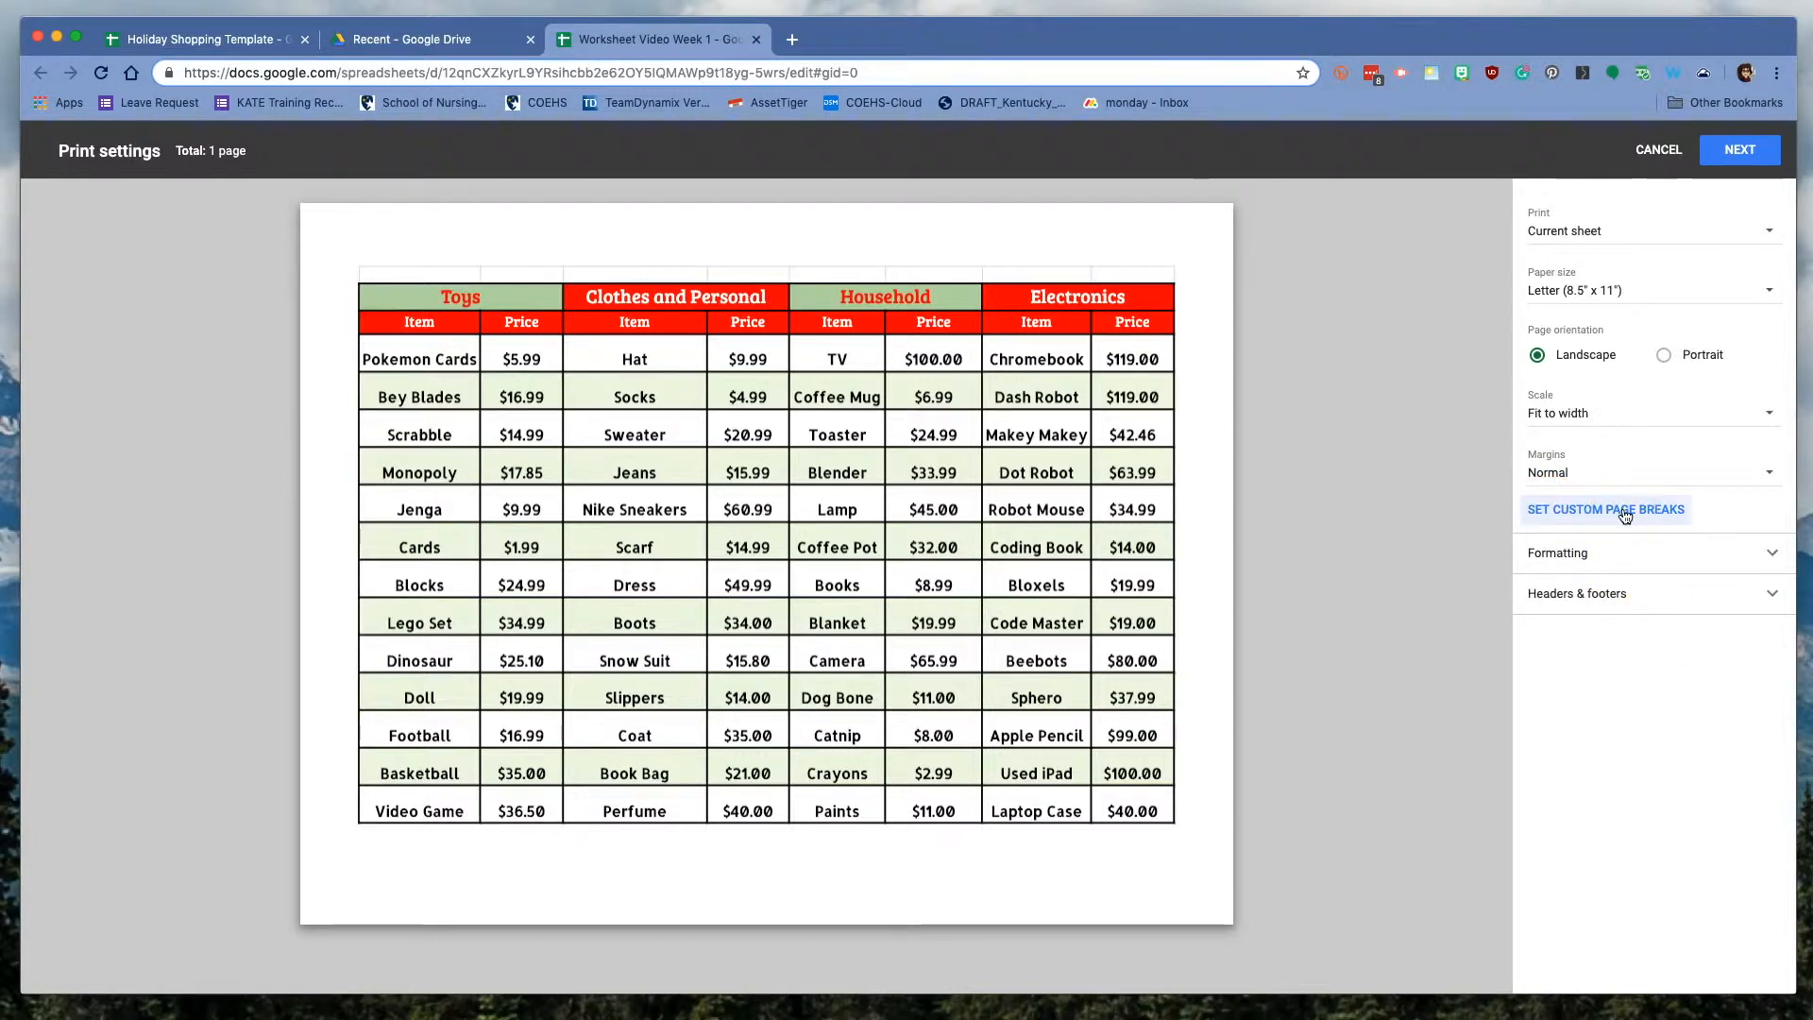
{"action": "left_click", "coordinate": [1773, 554]}
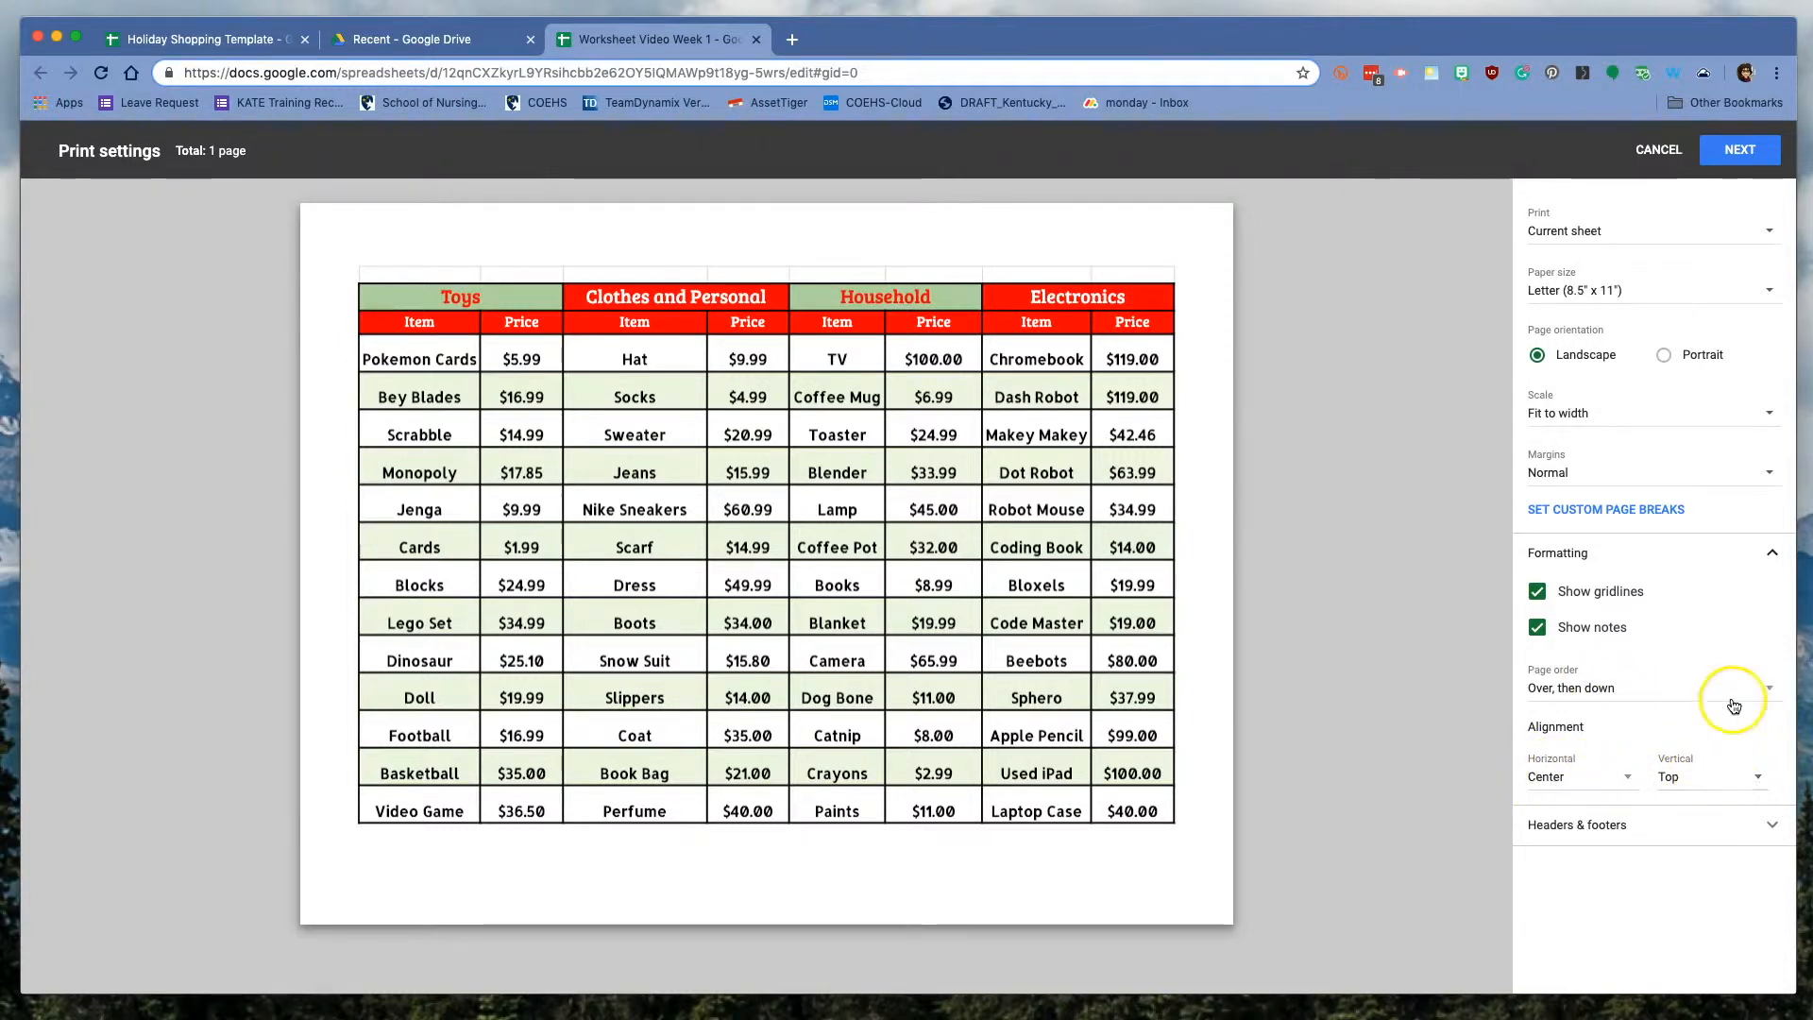
{"action": "left_click", "coordinate": [1770, 827]}
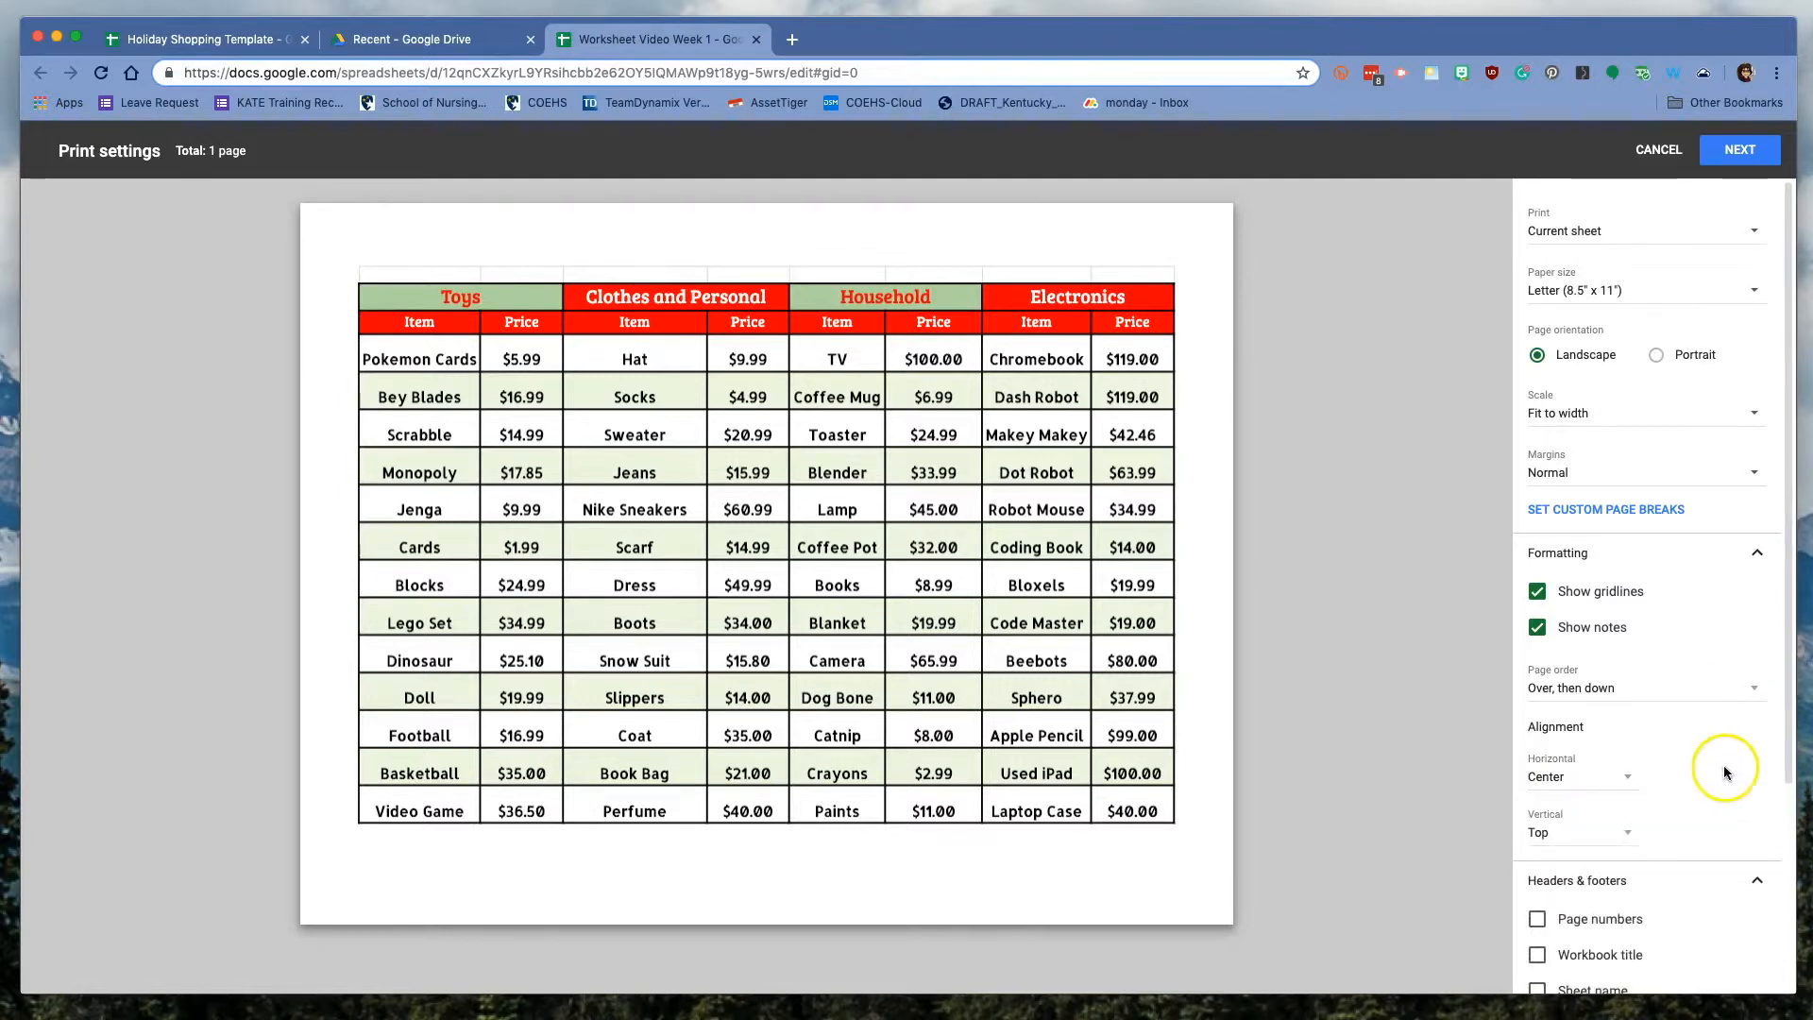
{"action": "scroll", "coordinate": [1699, 759], "scroll_direction": "down", "scroll_amount": 3}
{"action": "scroll", "coordinate": [1703, 761], "scroll_direction": "down", "scroll_amount": 1}
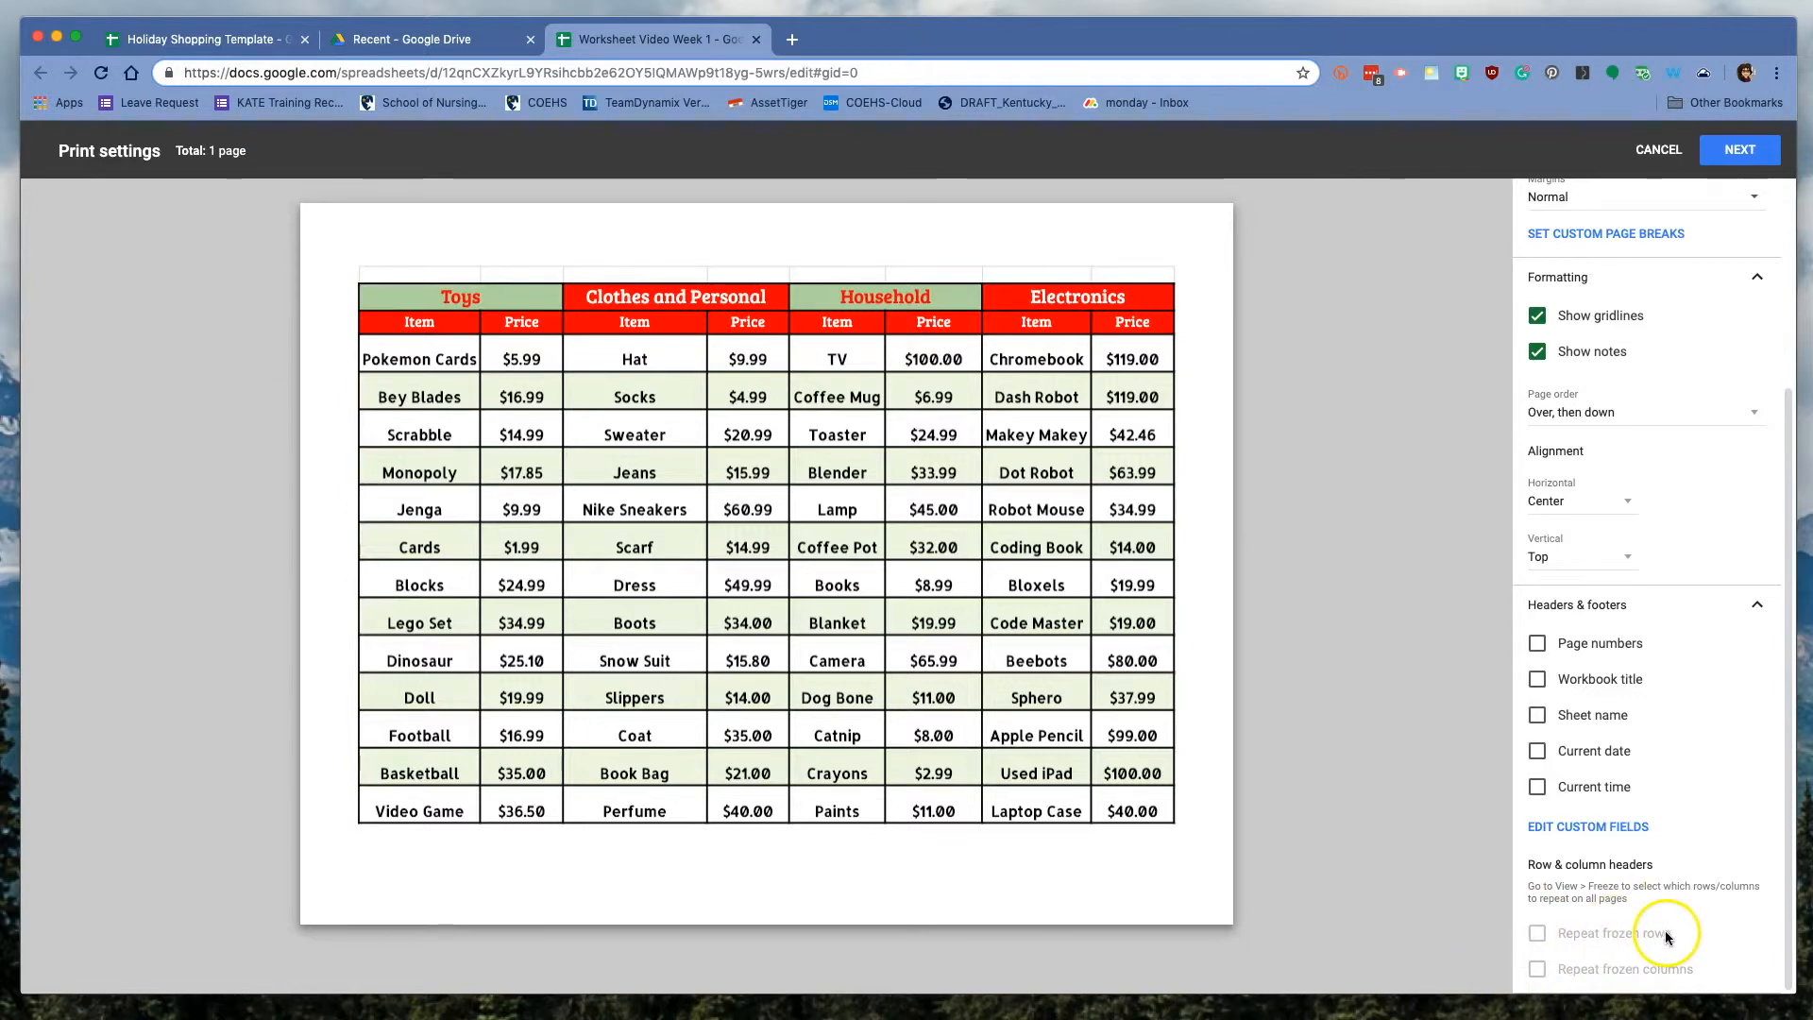
{"action": "scroll", "coordinate": [1672, 302], "scroll_direction": "up", "scroll_amount": 5}
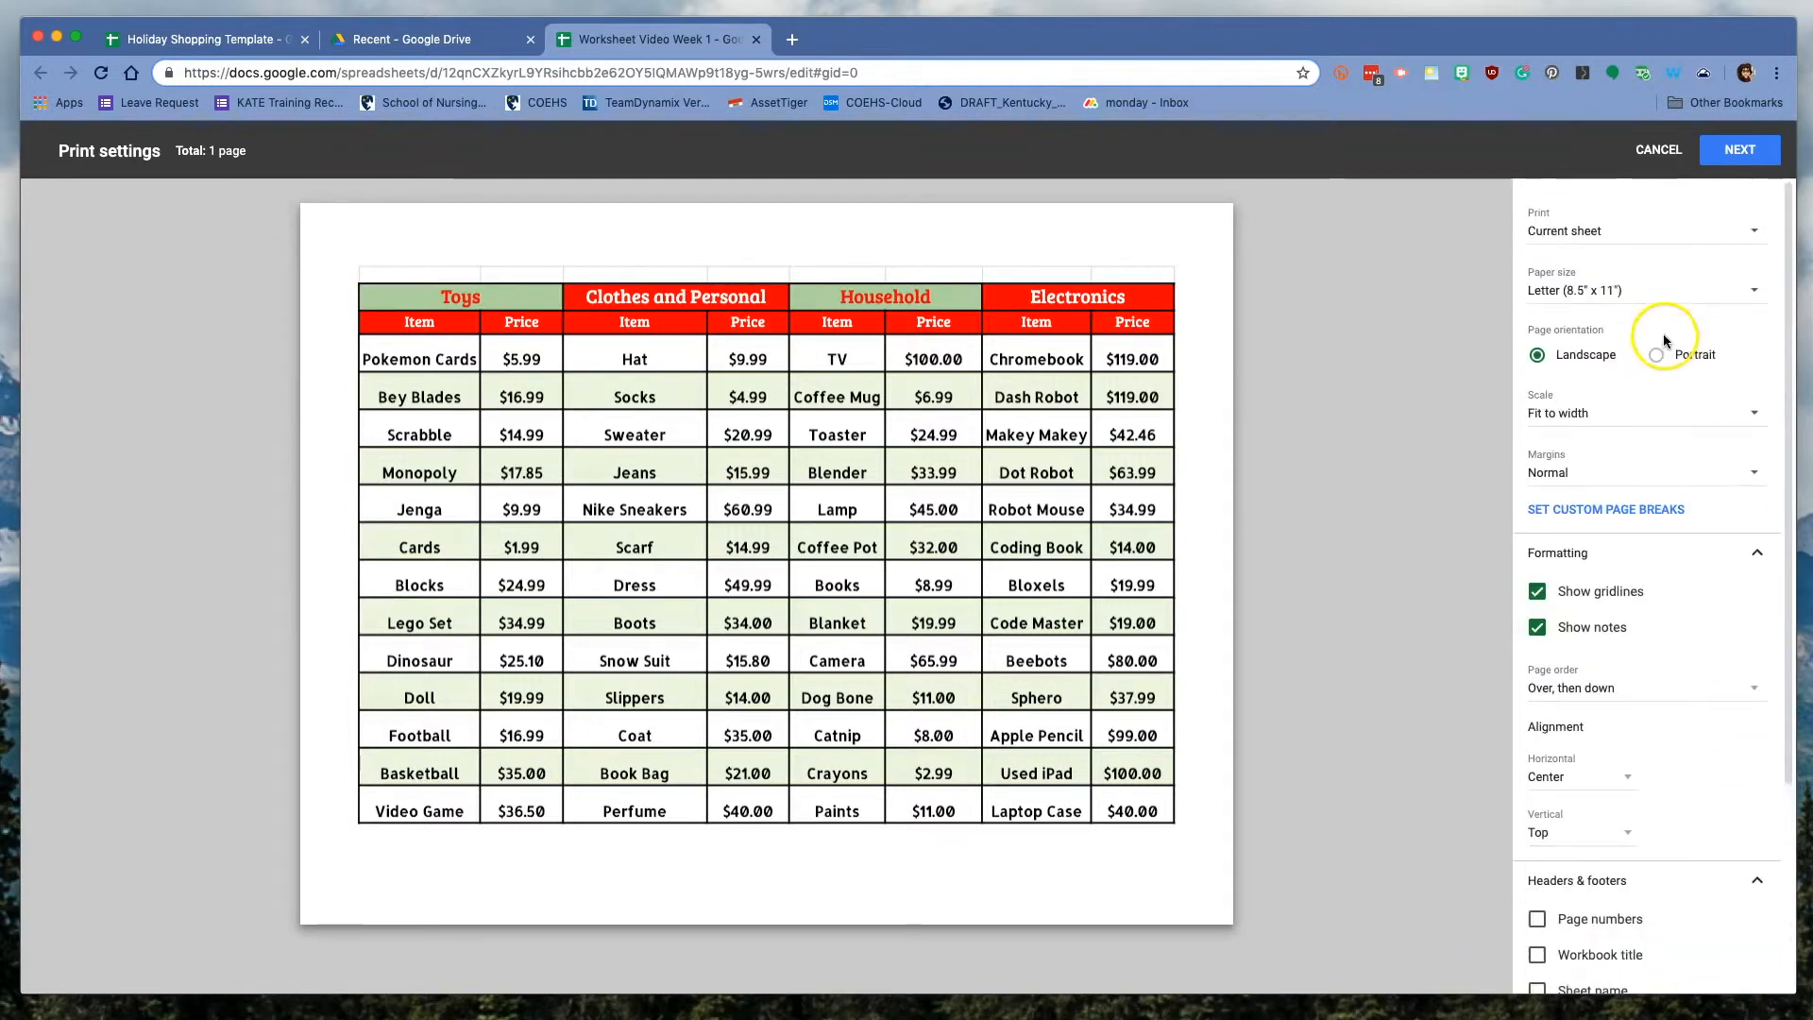
{"action": "left_click", "coordinate": [1659, 149]}
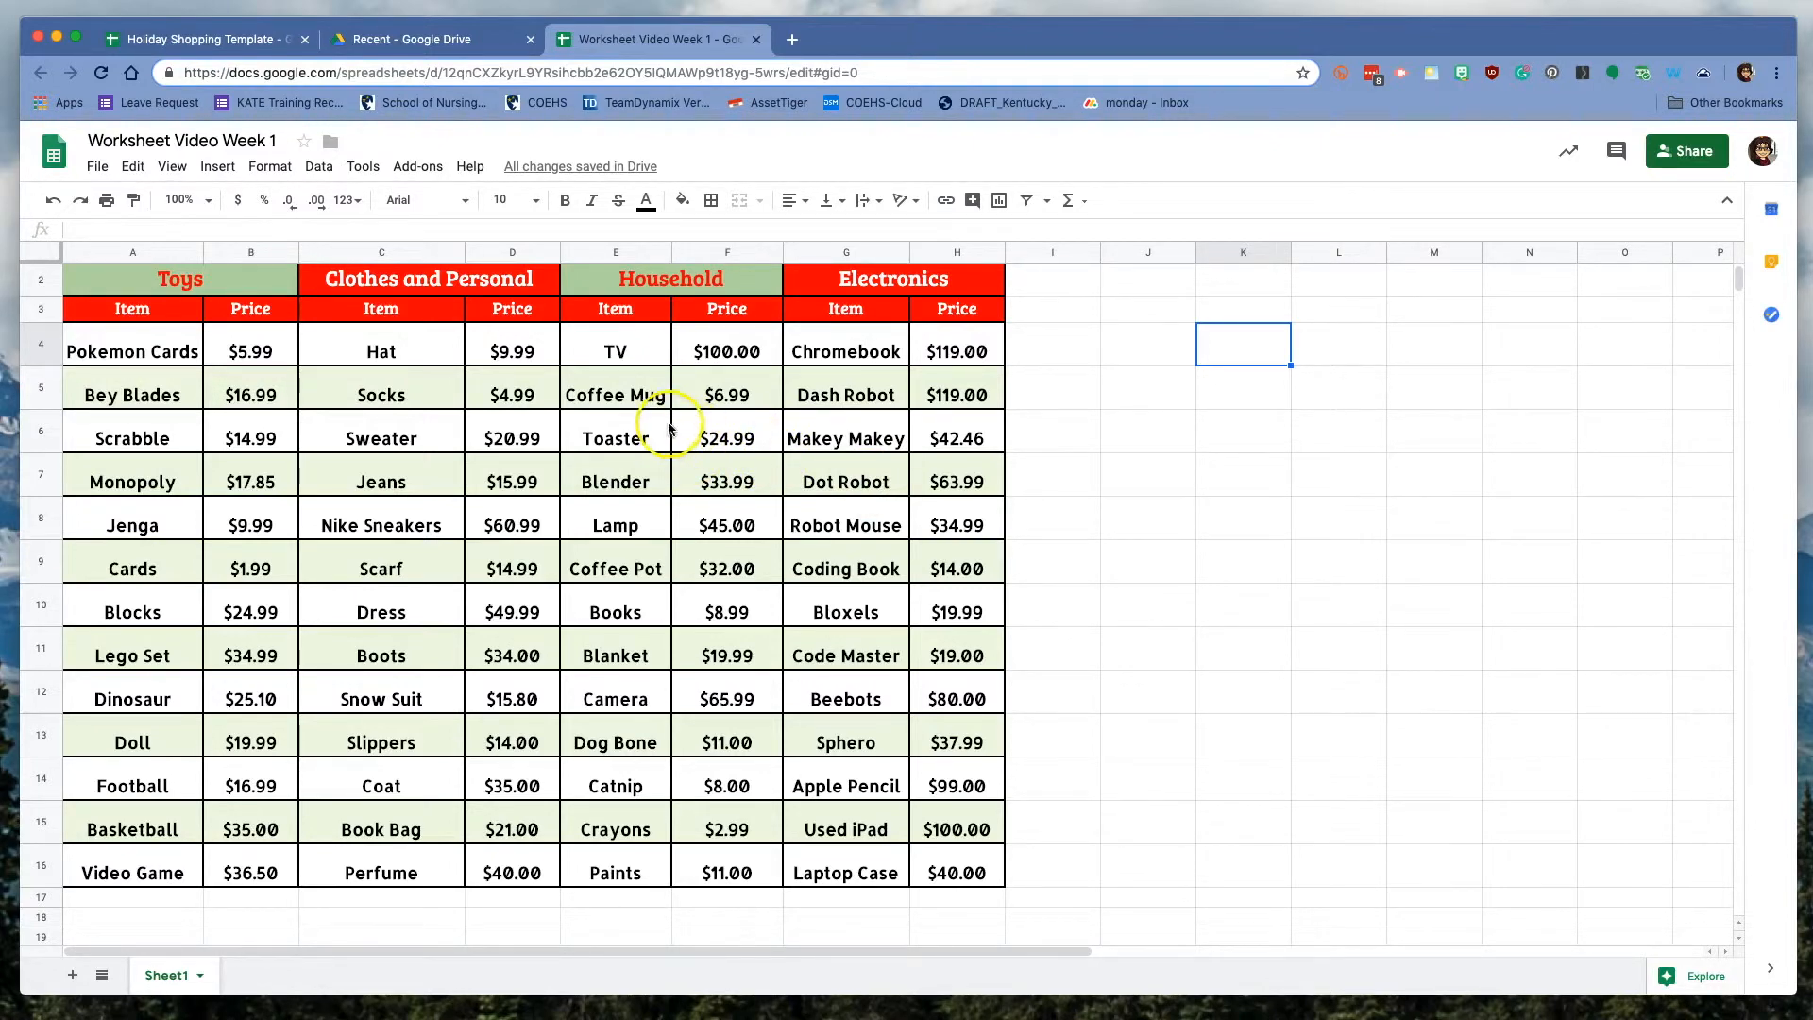
Copy the Hat price from cell D4 and paste it into the empty cell K5
{"action": "left_click", "coordinate": [514, 355]}
{"action": "key", "text": "super+c"}
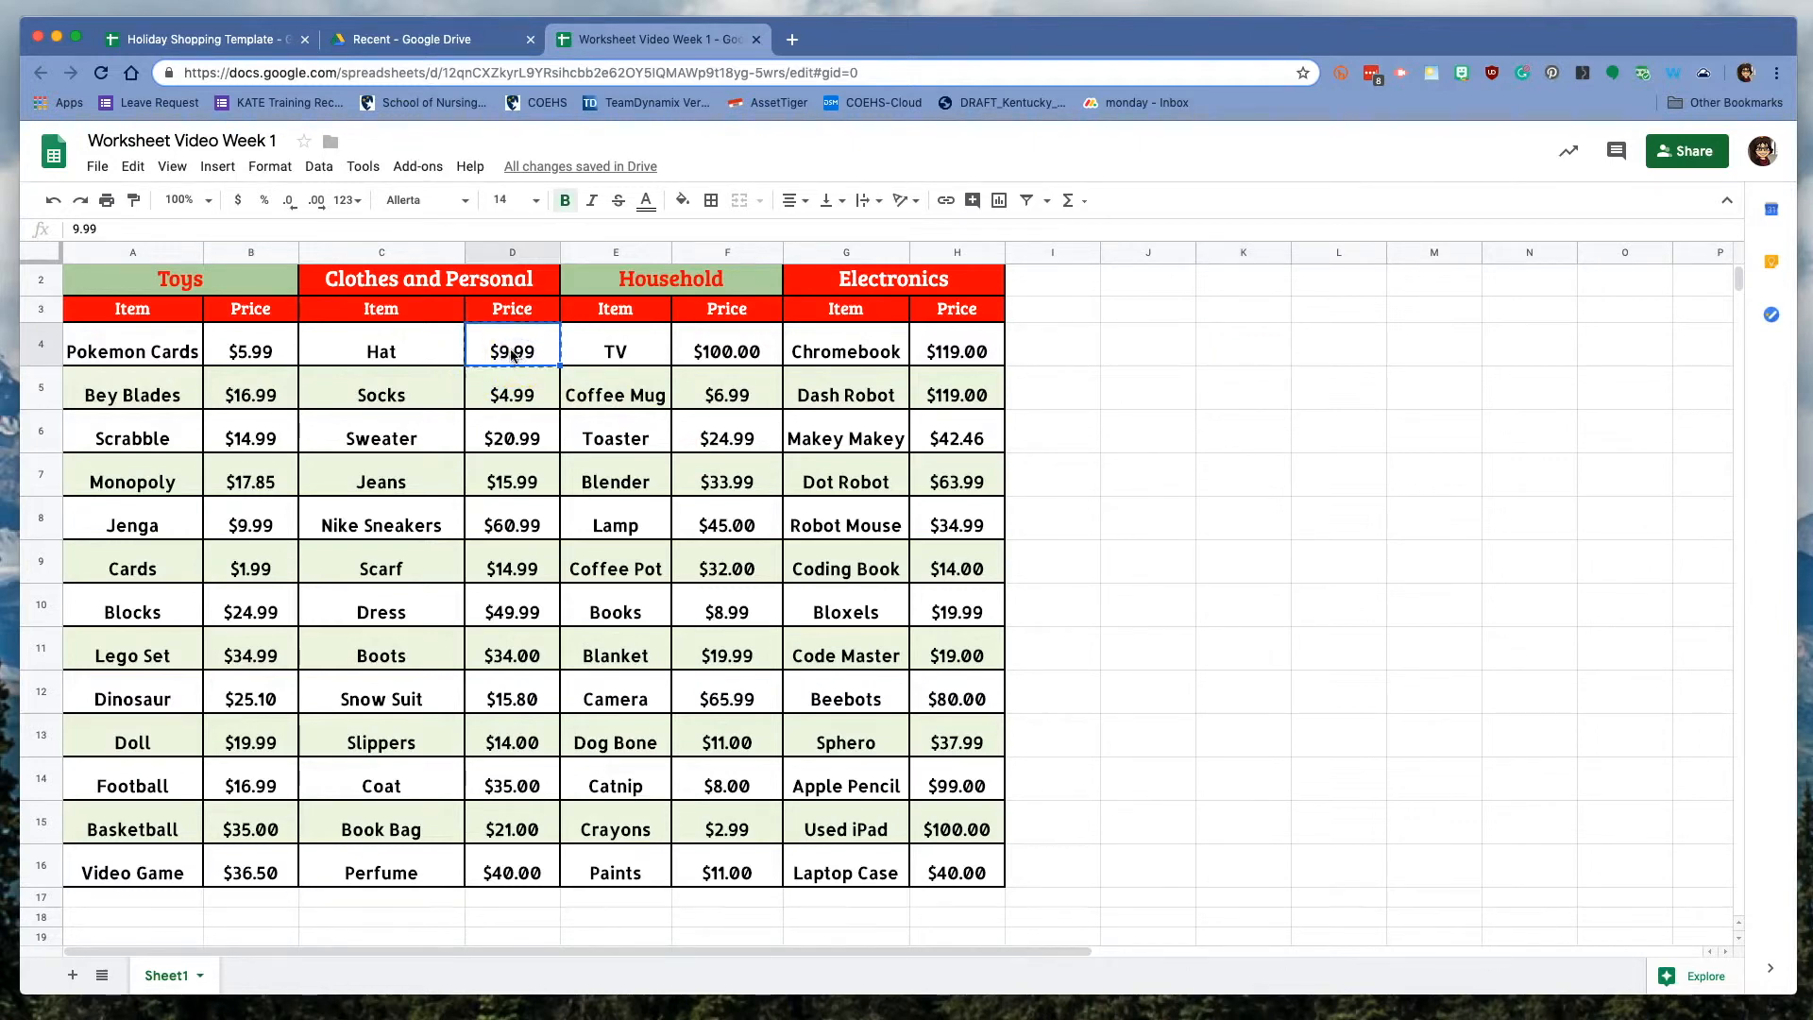
{"action": "left_click", "coordinate": [1223, 396]}
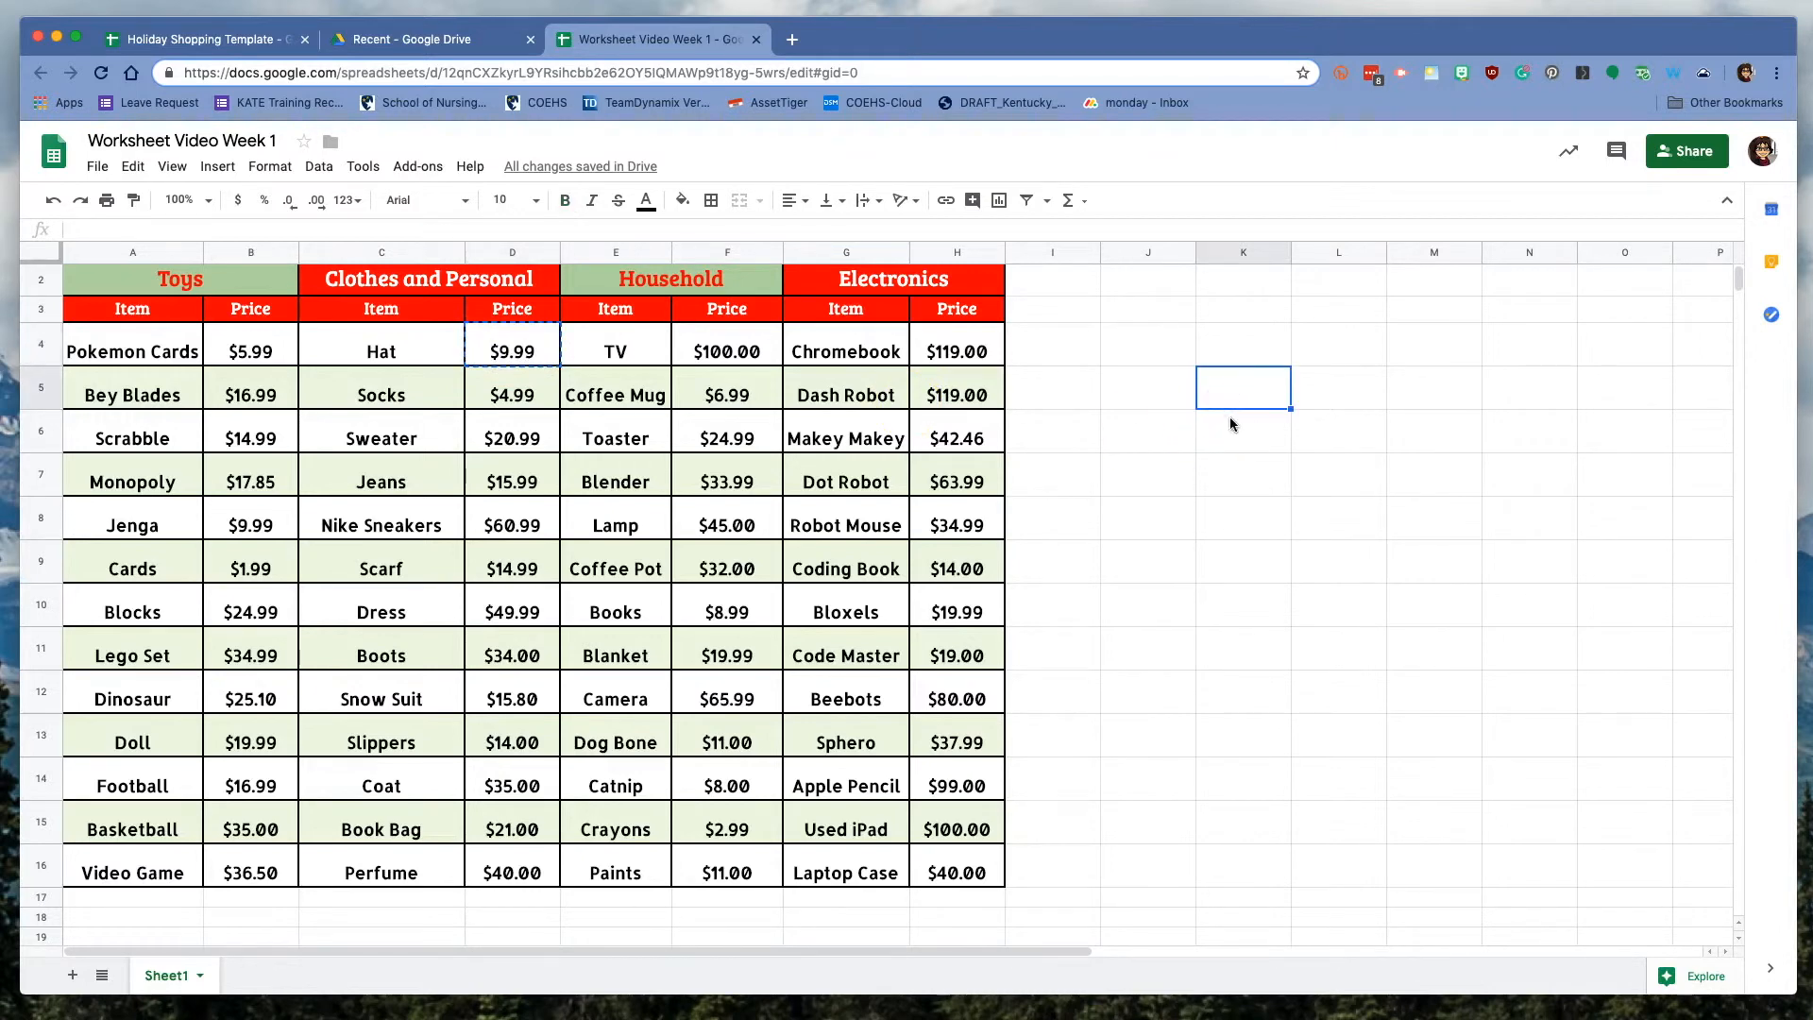
{"action": "key", "text": "super+v"}
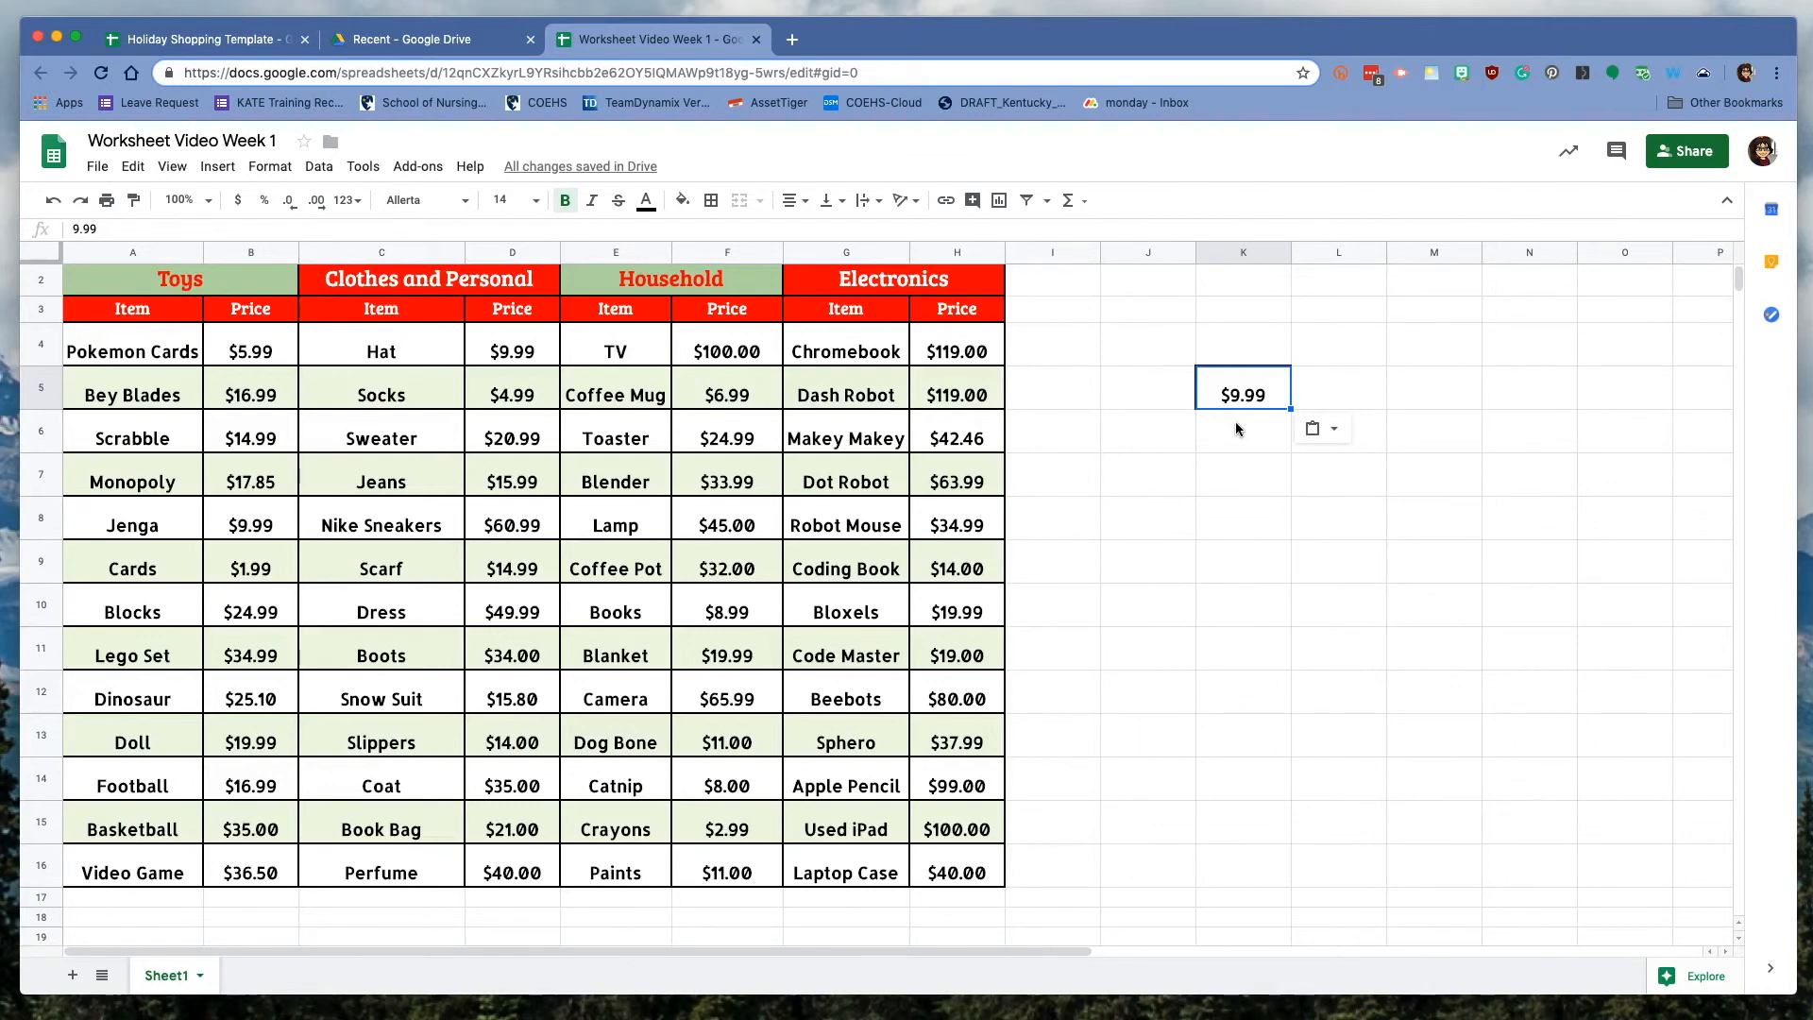
{"action": "left_click", "coordinate": [1224, 395]}
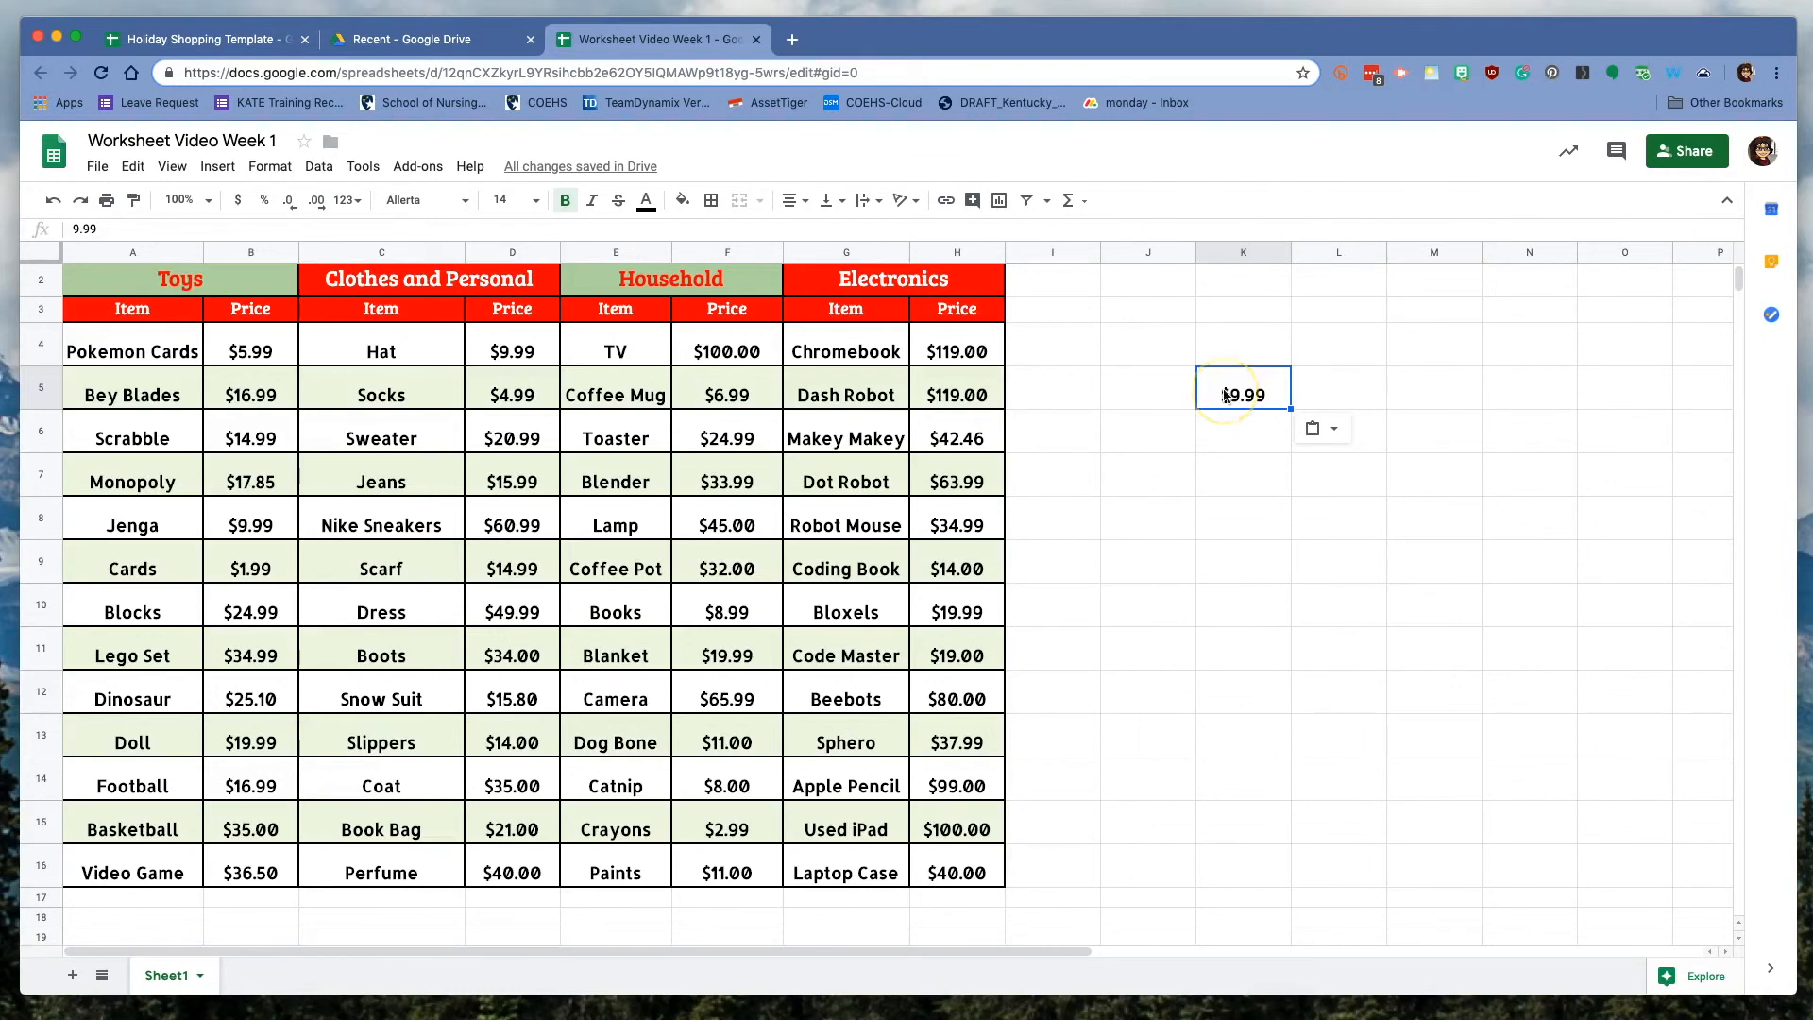